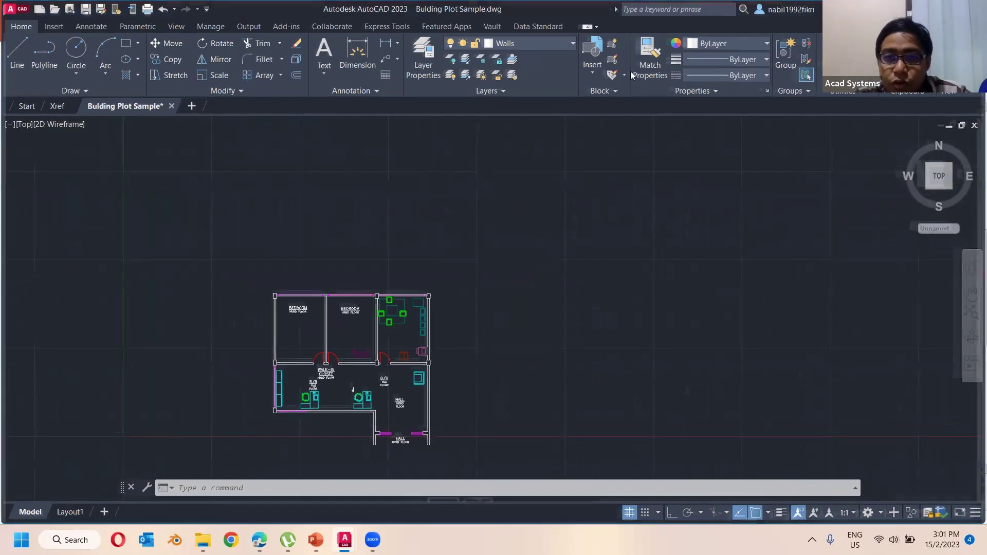
pyautogui.click(589, 69)
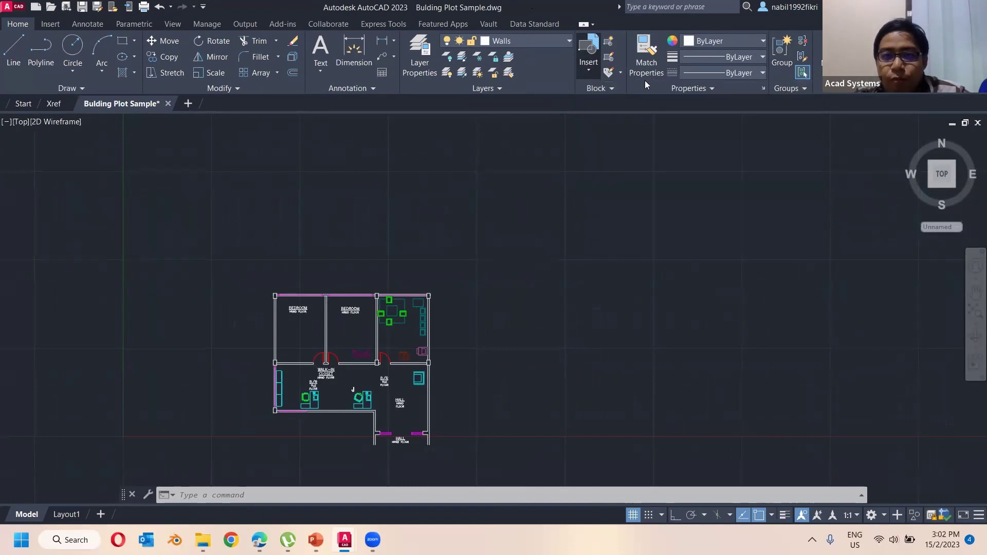
pyautogui.click(52, 24)
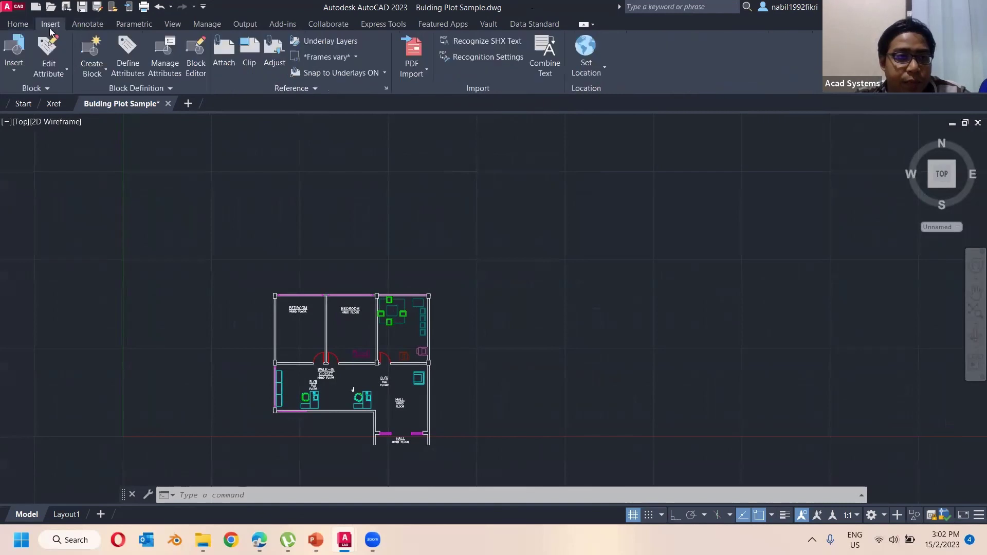
pyautogui.click(13, 74)
pyautogui.click(56, 75)
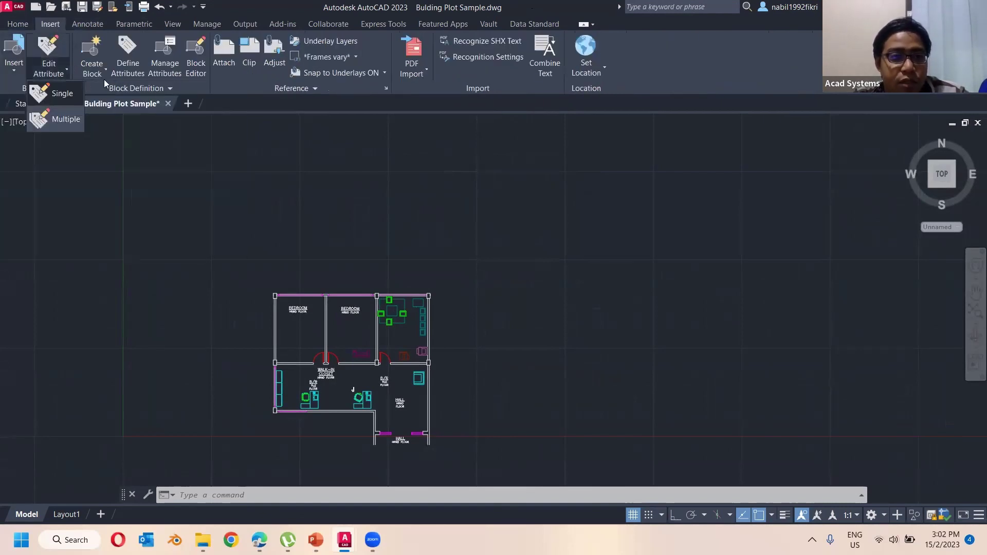
pyautogui.click(196, 90)
pyautogui.click(190, 87)
pyautogui.click(94, 76)
pyautogui.click(196, 74)
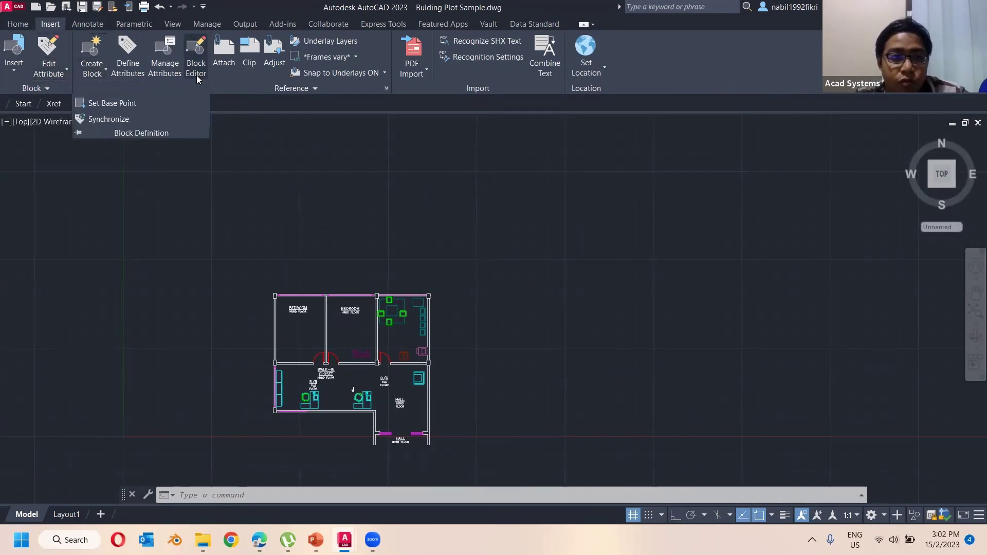
pyautogui.press('Escape')
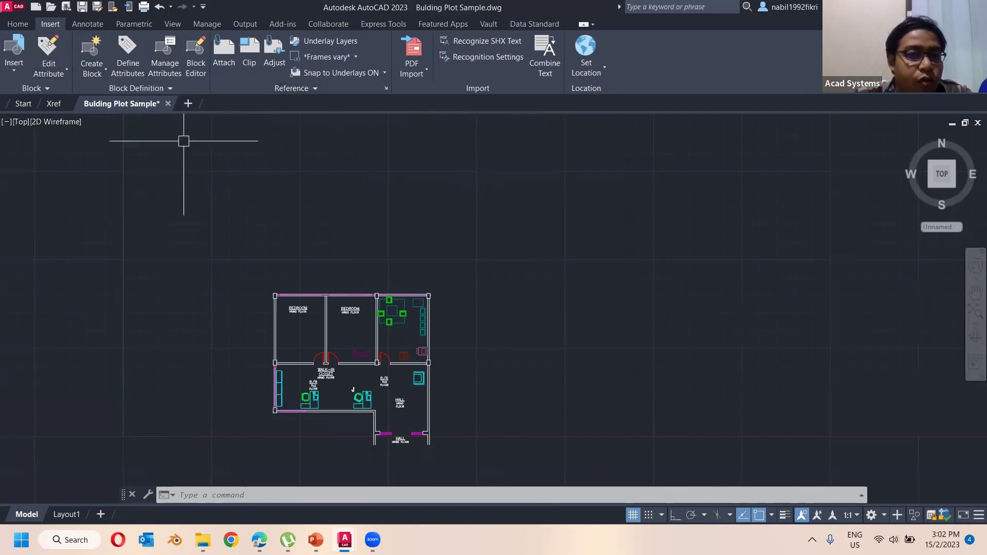
# - Browse the gallery of blocks defined in the current floor plan drawing
pyautogui.click(22, 75)
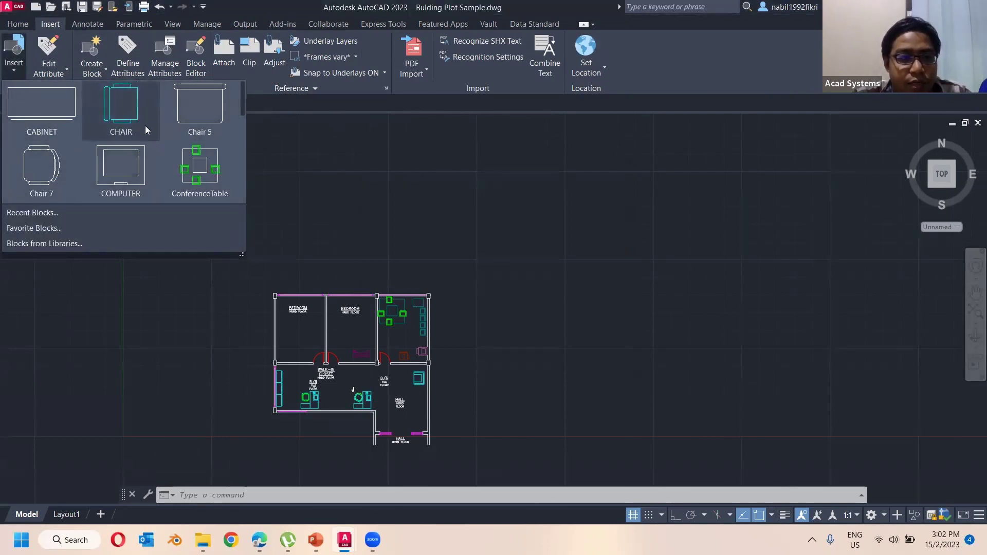
pyautogui.scroll(-3, 143, 142)
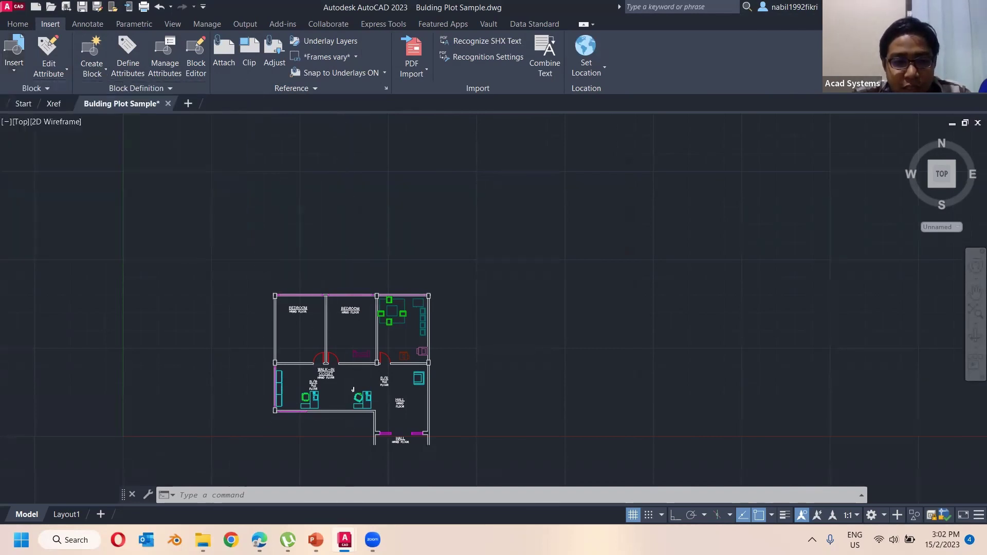
pyautogui.scroll(6, 337, 433)
pyautogui.scroll(-6, 375, 348)
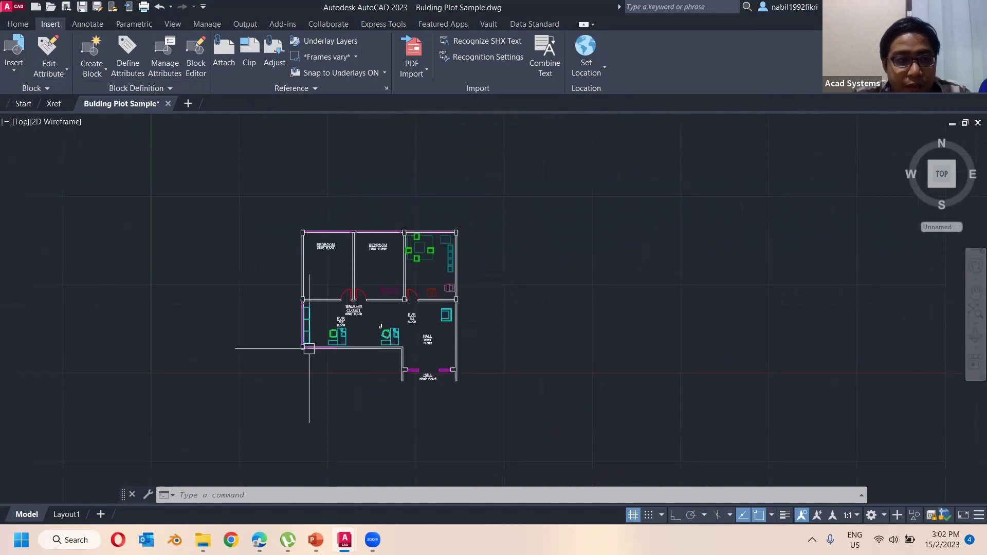
pyautogui.click(13, 69)
pyautogui.scroll(-3, 136, 174)
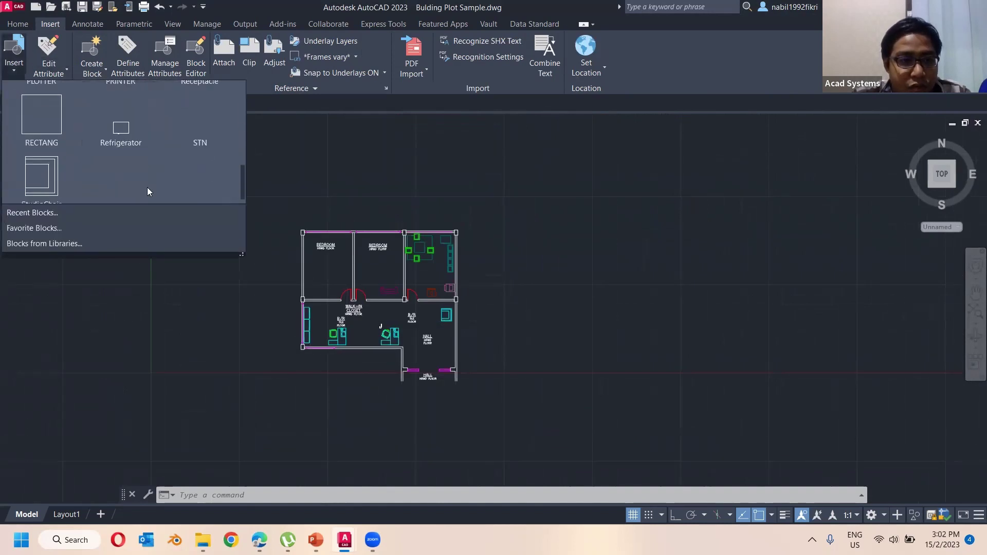
pyautogui.moveTo(244, 182)
pyautogui.mouseDown()
pyautogui.moveTo(241, 91)
pyautogui.moveTo(236, 198)
pyautogui.mouseUp()
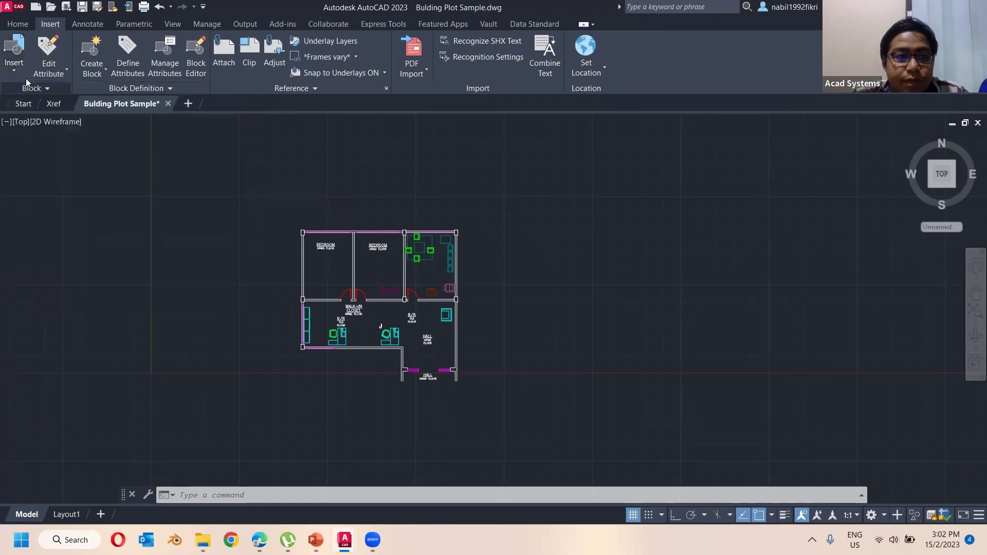
# - Open the block libraries and review the blocks from the current drawing, recent use, favorites and the Stretch_Office.dwg library
pyautogui.click(69, 245)
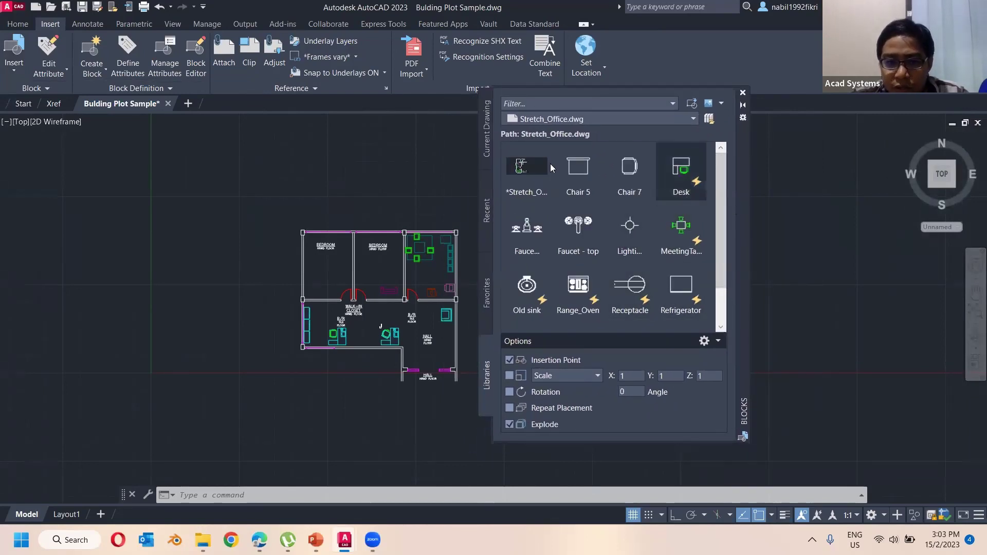
pyautogui.click(488, 149)
pyautogui.click(487, 219)
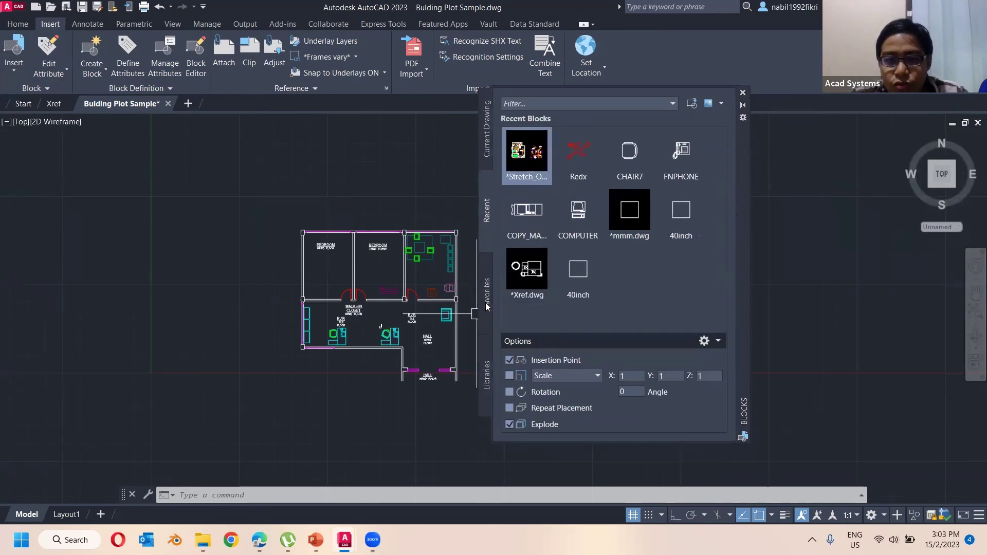
pyautogui.click(486, 301)
pyautogui.click(488, 379)
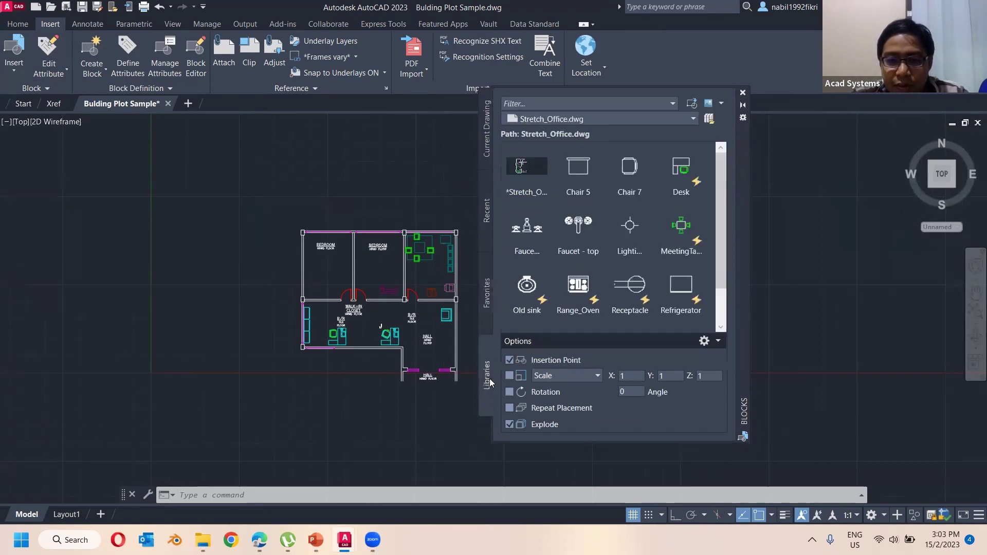
pyautogui.scroll(-1, 719, 216)
pyautogui.scroll(1, 718, 227)
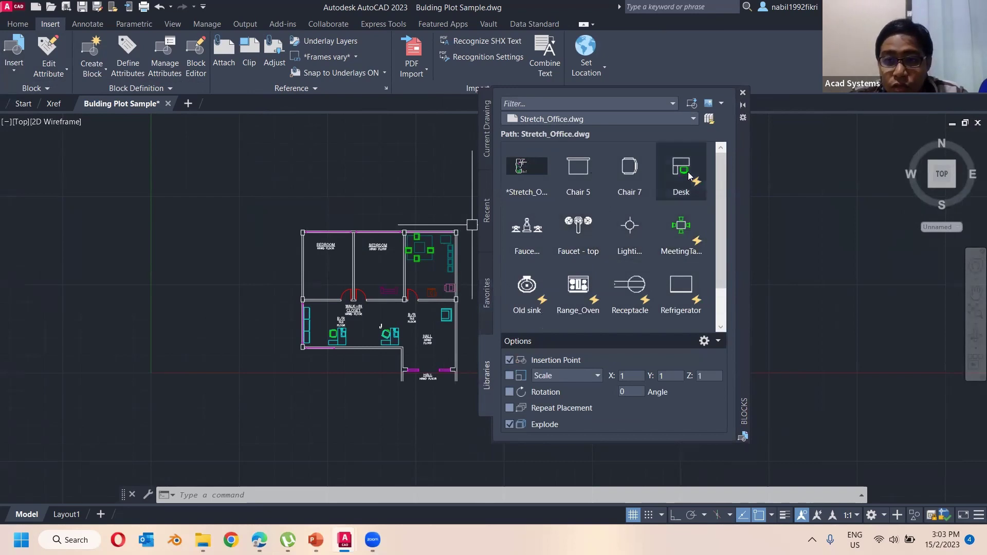
# - Check the recently used block libraries and the drawing files that can be chosen as a block library
pyautogui.click(695, 119)
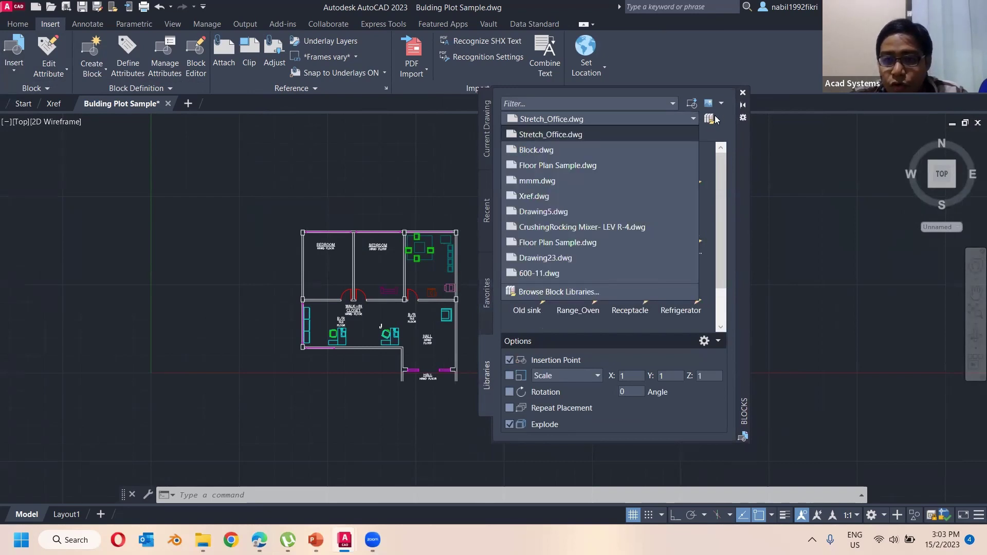
pyautogui.click(695, 120)
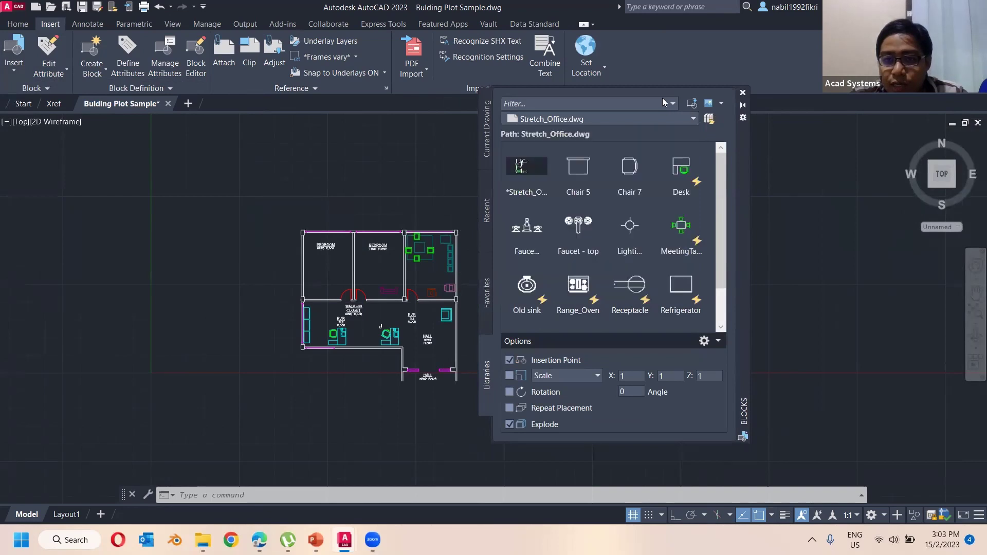
pyautogui.click(712, 120)
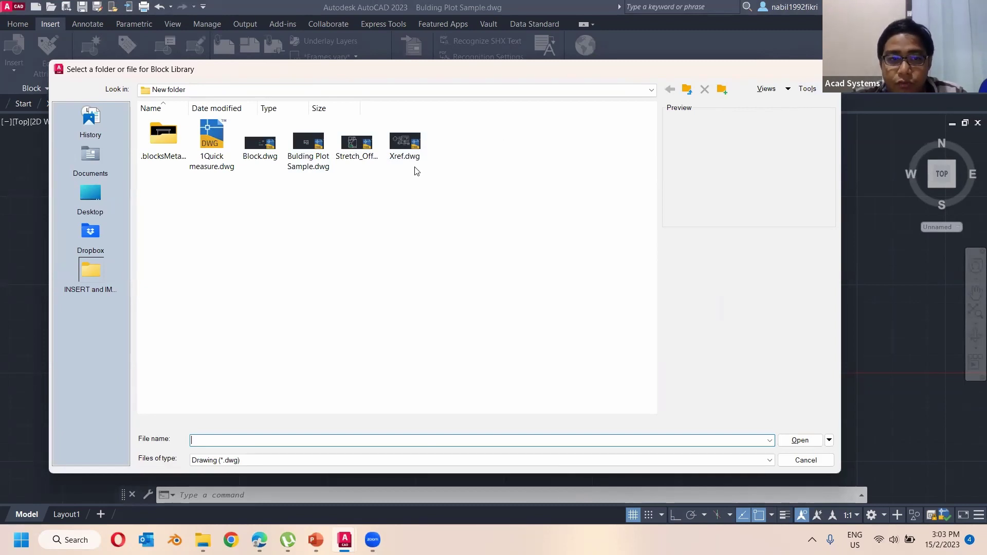
pyautogui.press('Escape')
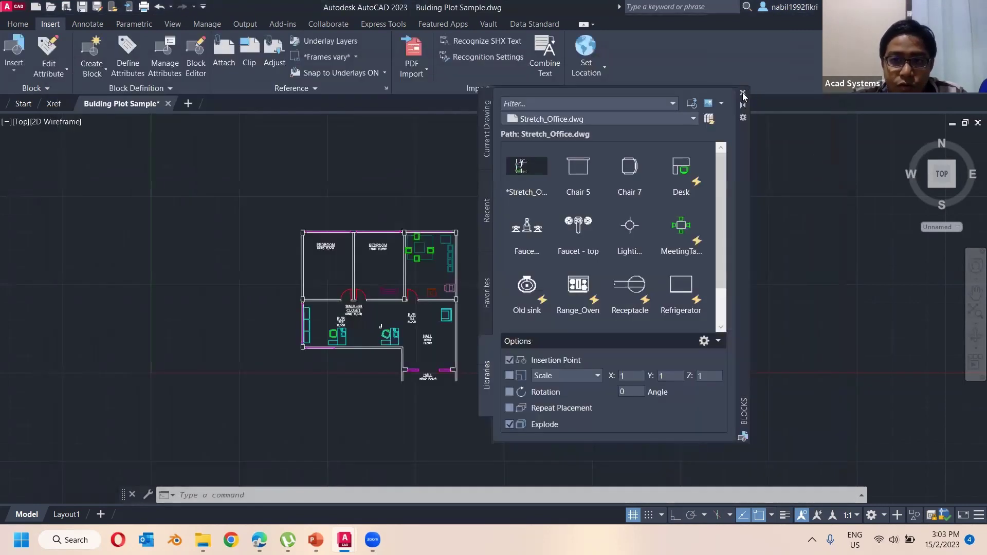
# - Open the drawing Block.dwg from the New folder directory
pyautogui.click(188, 104)
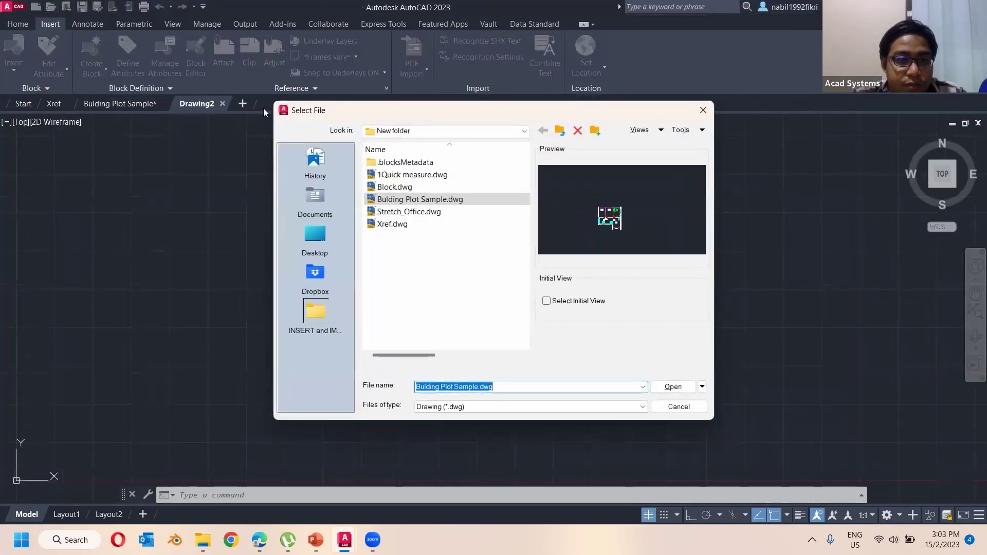
pyautogui.click(406, 188)
pyautogui.press('Return')
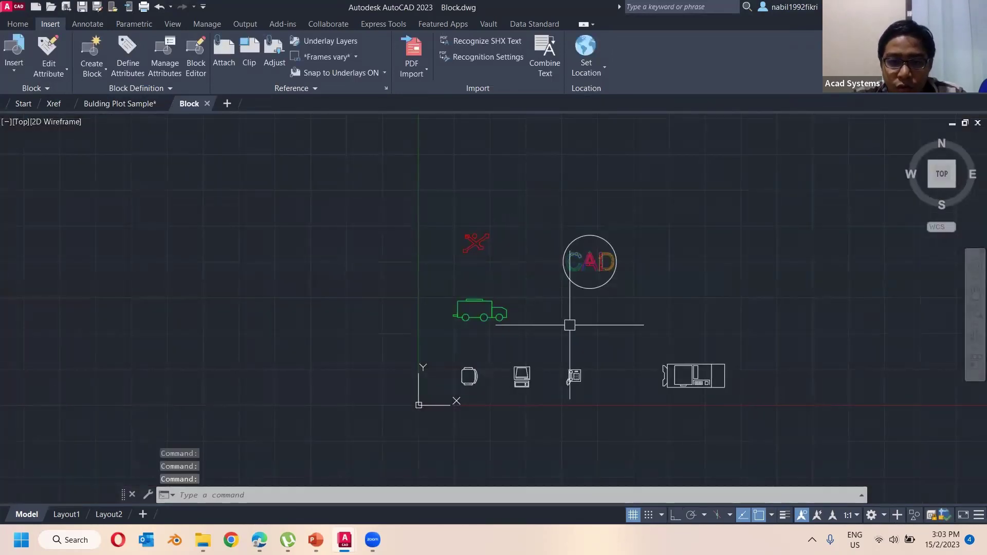
# - Examine the truck, red symbol and copy machine in the drawing, and the list of blocks defined in it
pyautogui.moveTo(567, 359); pyautogui.dragTo(452, 352, button='middle')
pyautogui.click(316, 280)
pyautogui.click(304, 186)
pyautogui.press('Escape')
pyautogui.click(701, 394)
pyautogui.press('Escape')
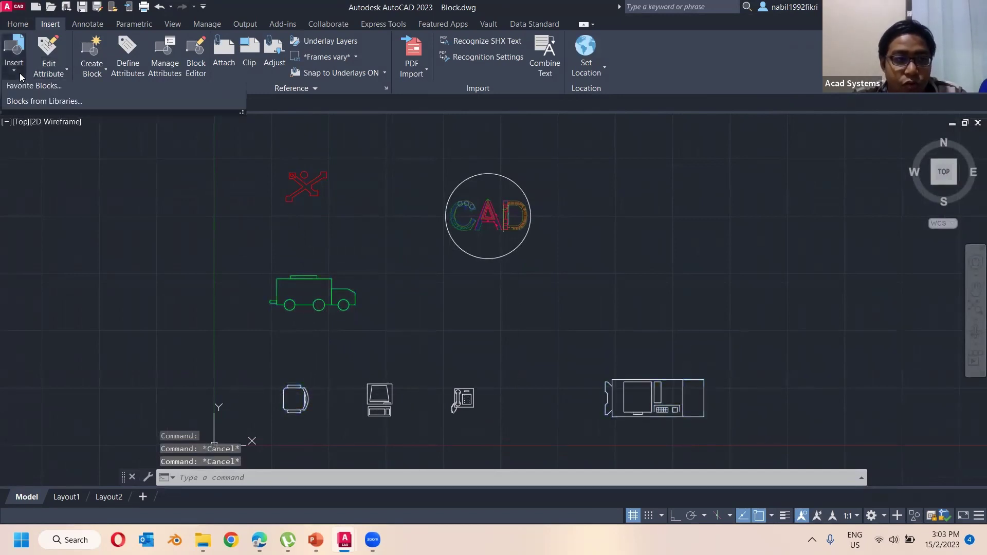
pyautogui.click(20, 73)
pyautogui.scroll(1, 87, 154)
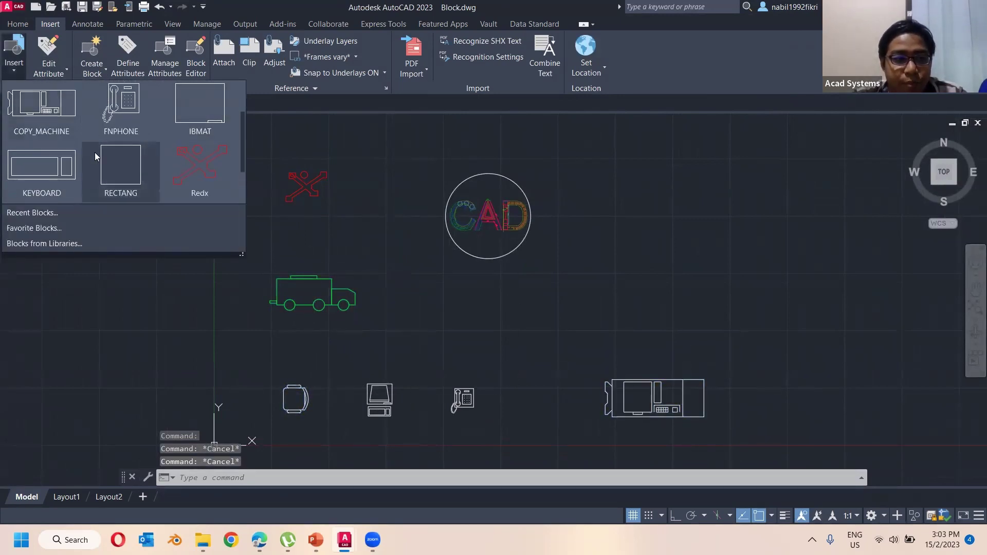
pyautogui.scroll(1, 131, 135)
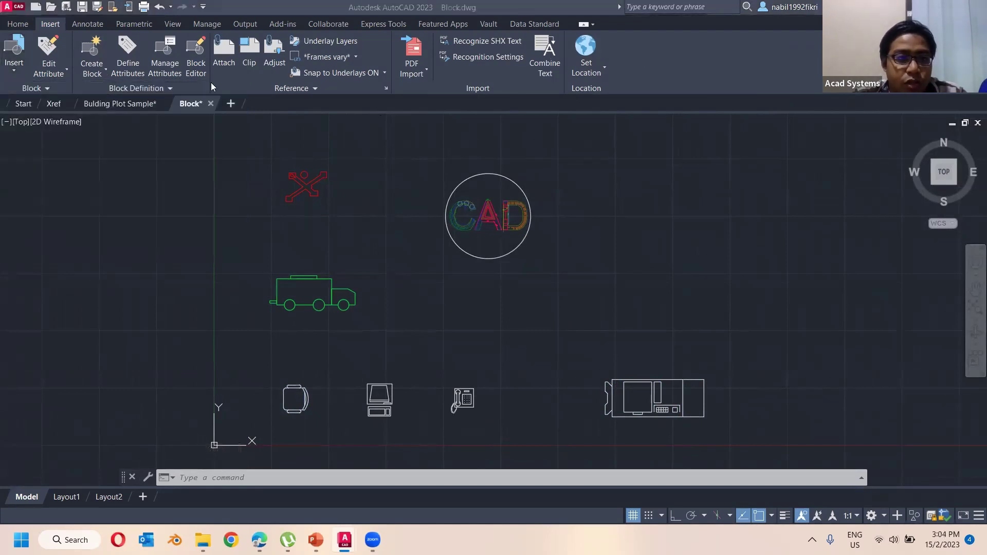
# - Return to the Bulding Plot Sample drawing and load Block.dwg as its block library
pyautogui.click(129, 106)
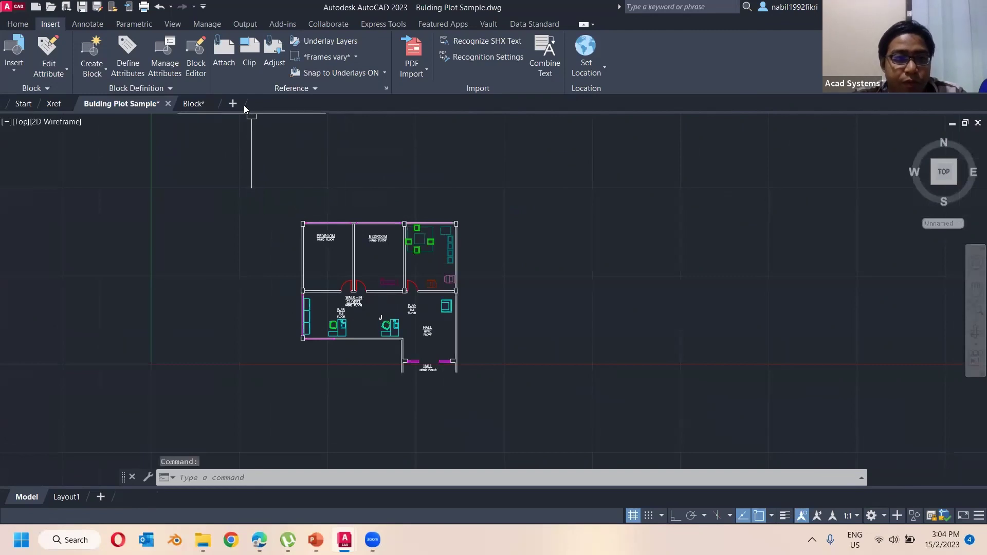
pyautogui.click(16, 72)
pyautogui.click(47, 244)
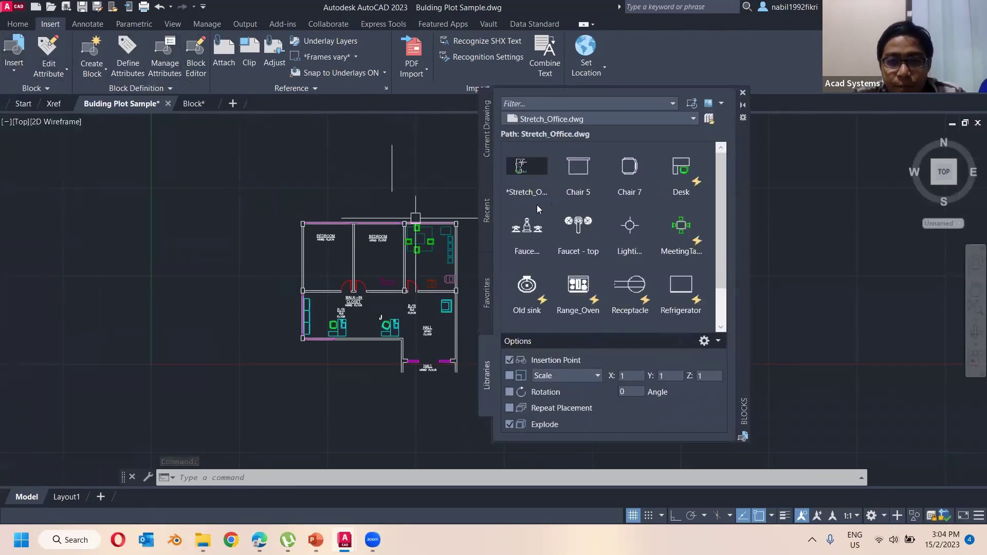
pyautogui.click(693, 119)
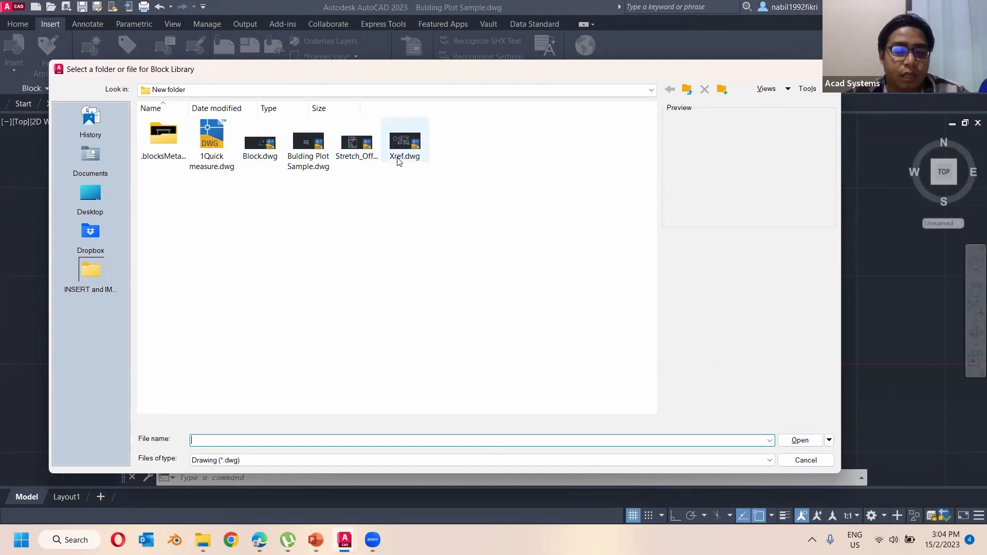
pyautogui.click(260, 142)
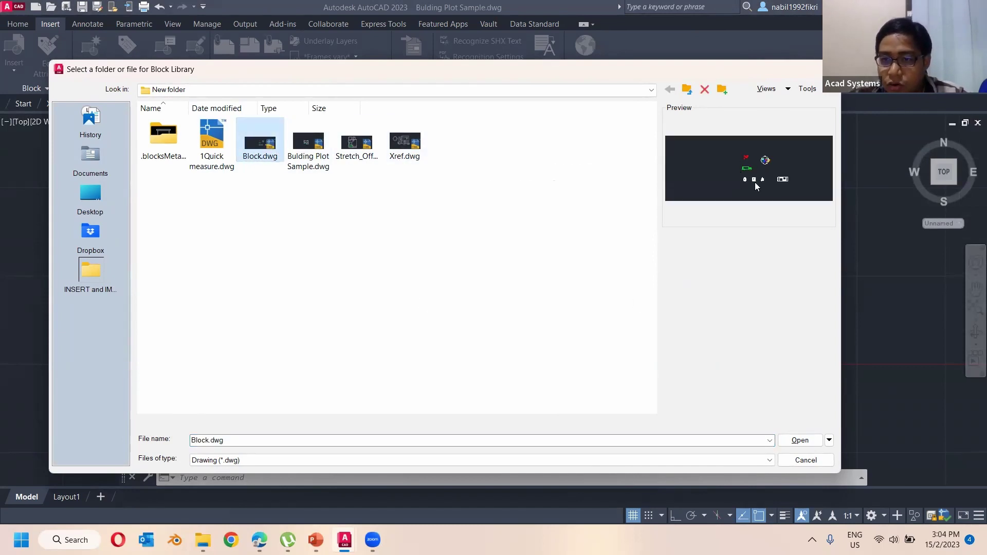
pyautogui.click(794, 438)
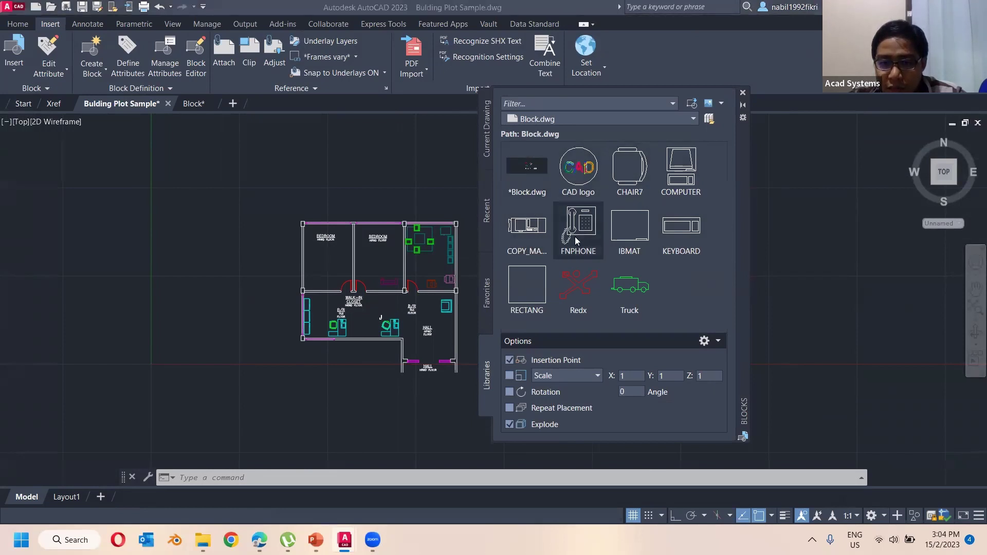
# - Insert the FNPHONE block from the library onto the desk beside the cabinets, just below the computer
pyautogui.click(594, 245)
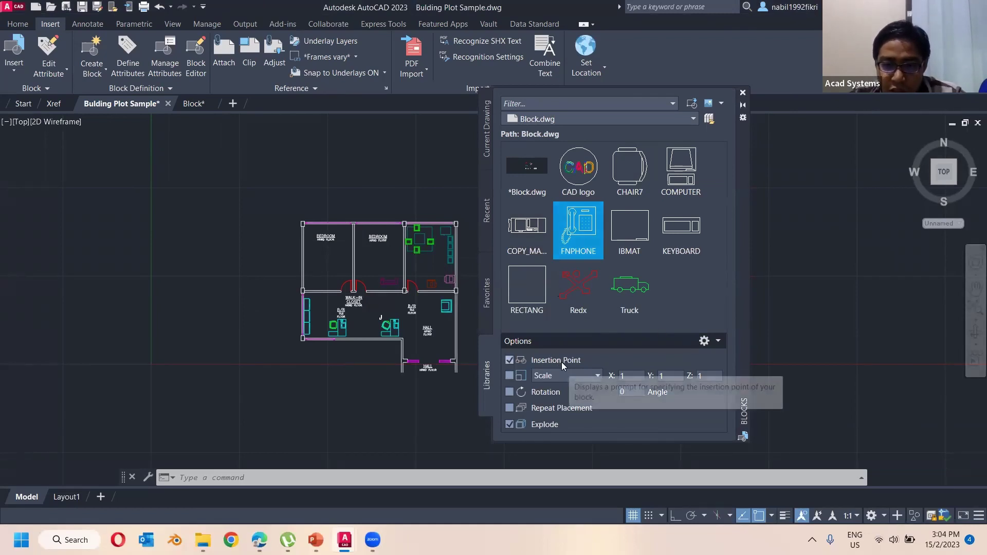
pyautogui.click(576, 233)
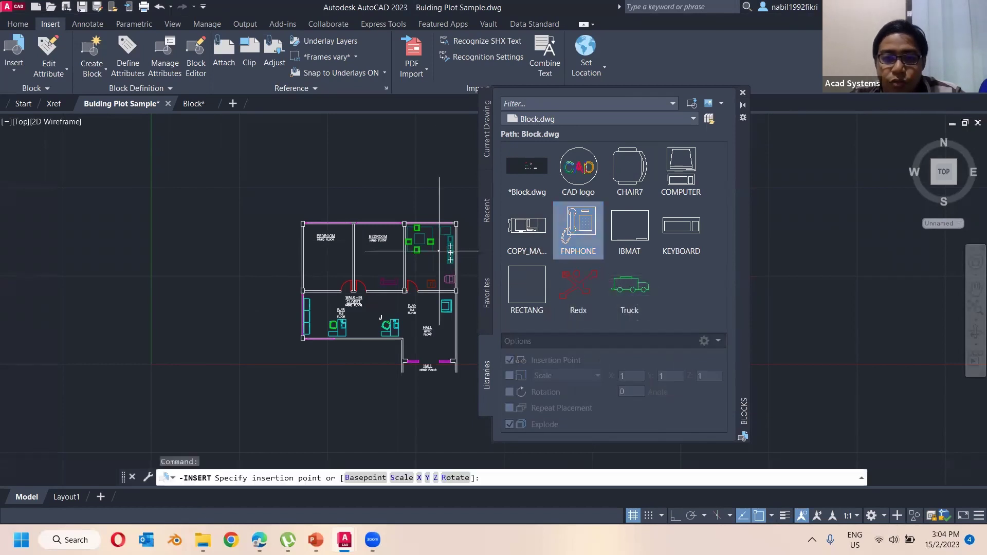
pyautogui.scroll(2, 304, 328)
pyautogui.scroll(2, 305, 328)
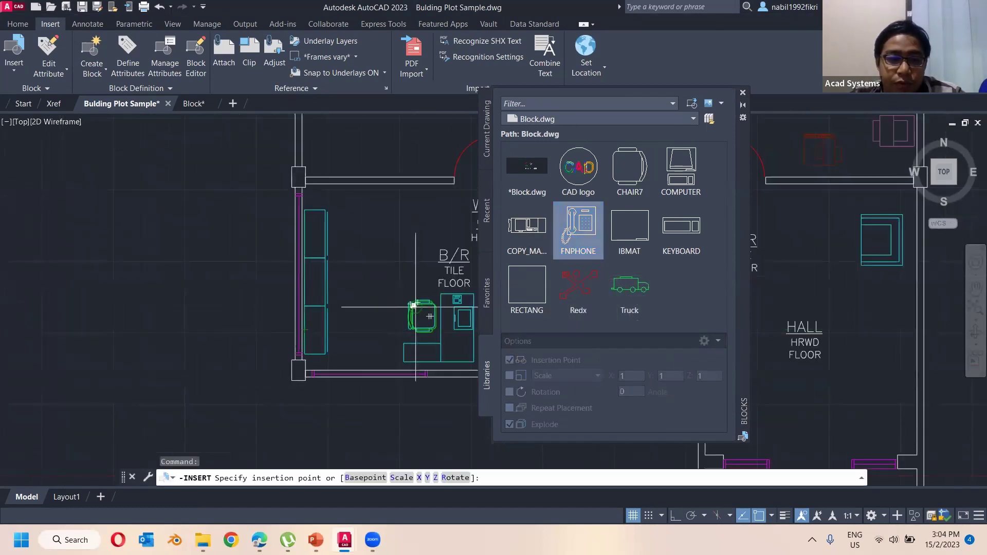
pyautogui.scroll(2, 309, 292)
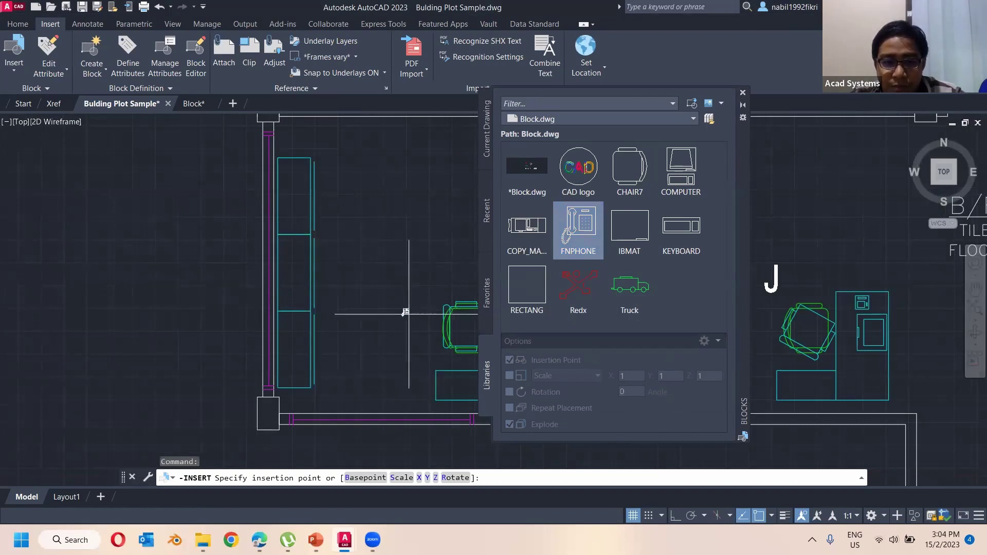
pyautogui.moveTo(425, 309); pyautogui.dragTo(275, 311, button='middle')
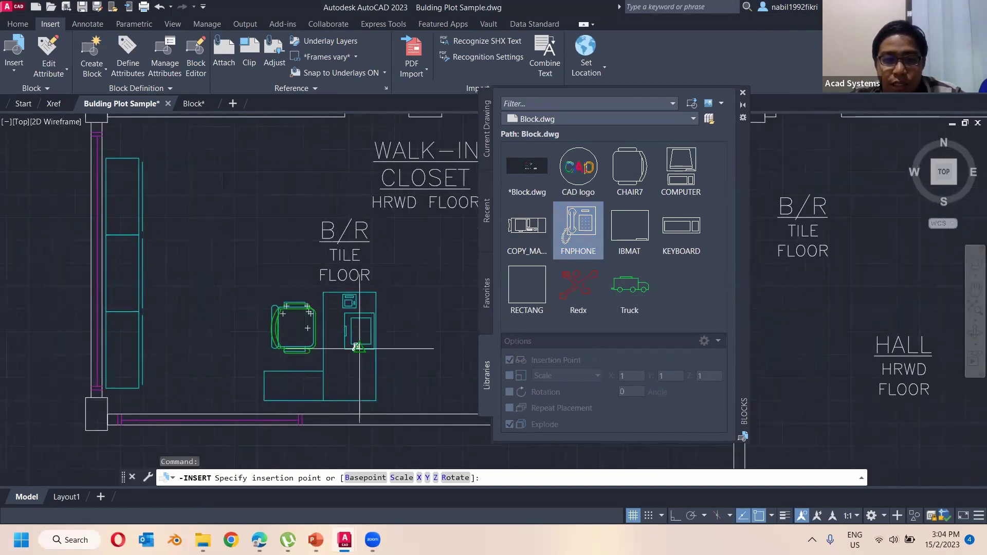
pyautogui.click(357, 367)
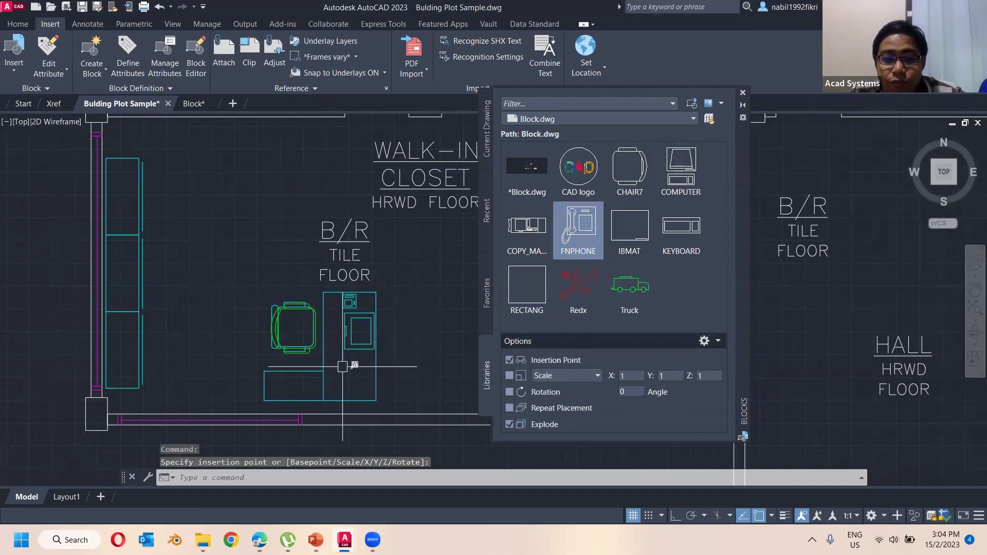
pyautogui.scroll(5, 367, 372)
pyautogui.scroll(-5, 416, 346)
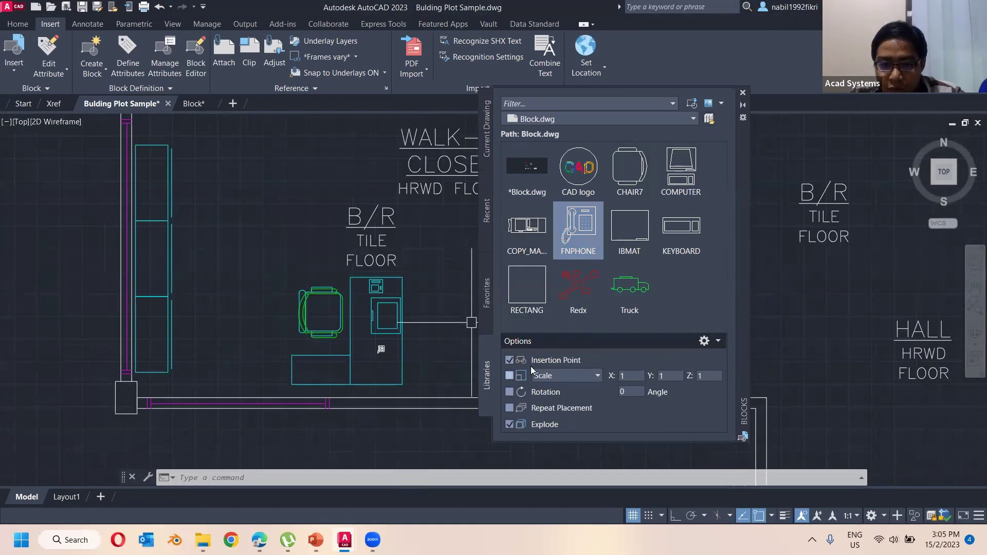
# - Set the block insertion scaling to Uniform Scale and have the scale factor requested during placement
pyautogui.click(570, 252)
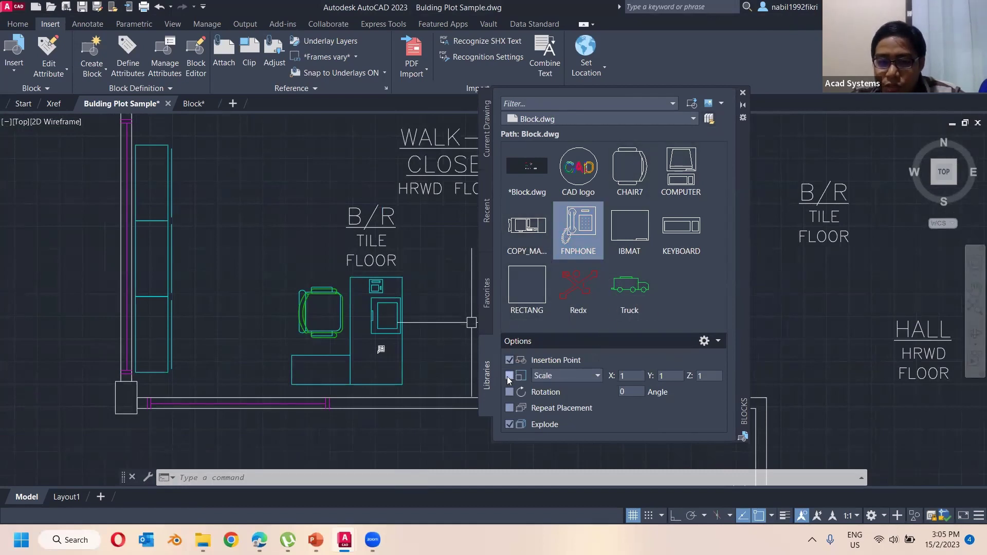
pyautogui.click(509, 377)
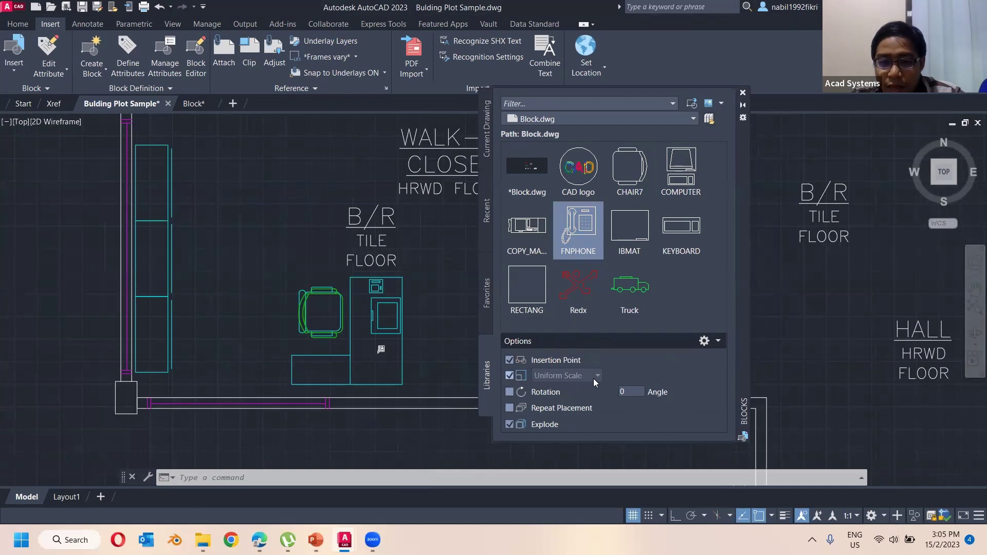
pyautogui.click(512, 378)
pyautogui.click(513, 379)
pyautogui.moveTo(448, 361); pyautogui.dragTo(357, 348, button='middle')
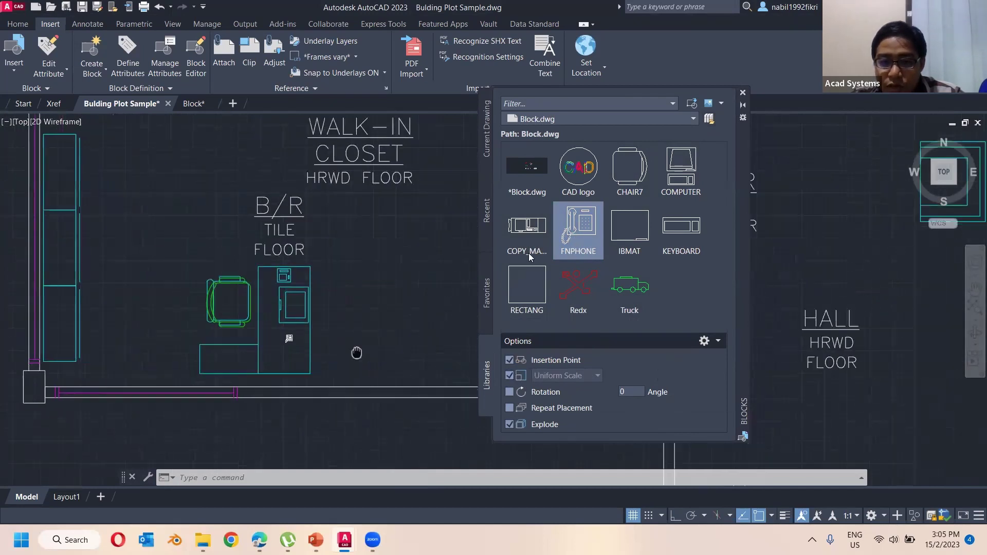
pyautogui.click(579, 230)
pyautogui.click(377, 323)
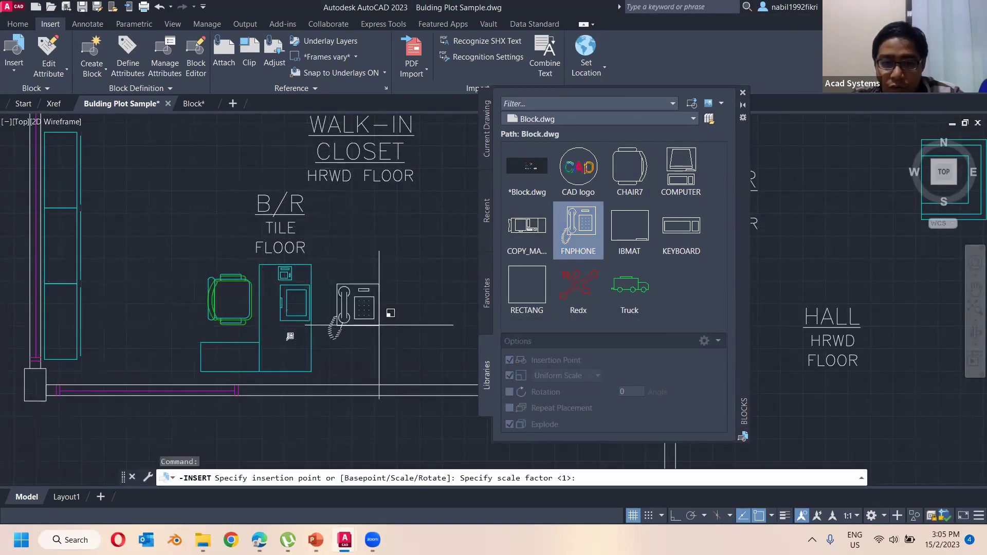
pyautogui.press('Escape')
# - Turn off the scale prompt and insert an exploded FNPHONE at uniform scale 1.5 on the desk, below the existing phone
pyautogui.click(510, 376)
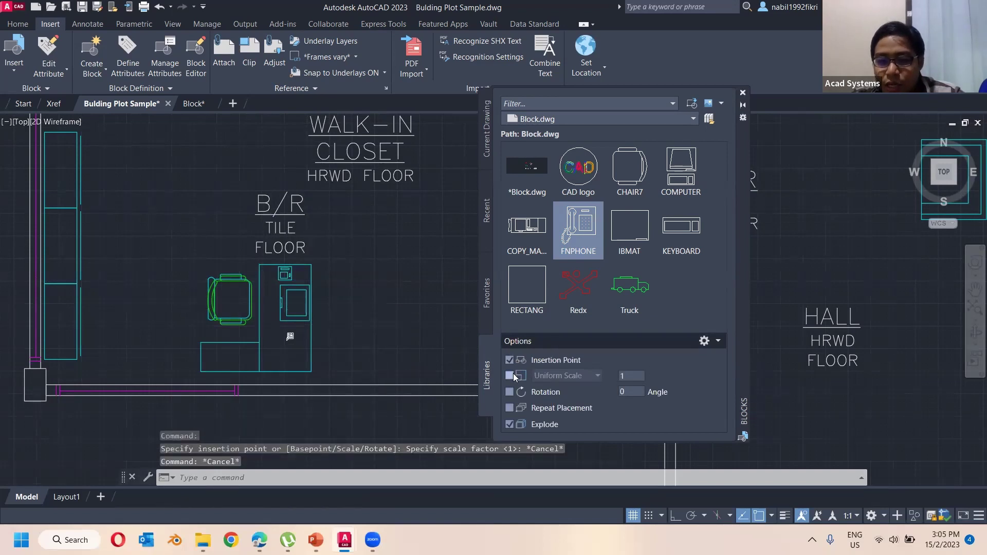
pyautogui.click(626, 376)
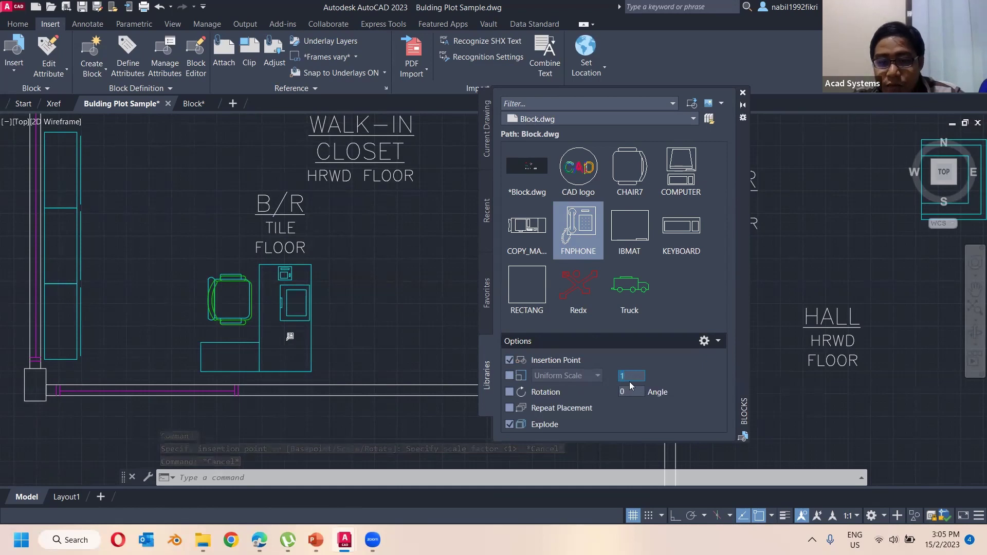
pyautogui.write('1.5')
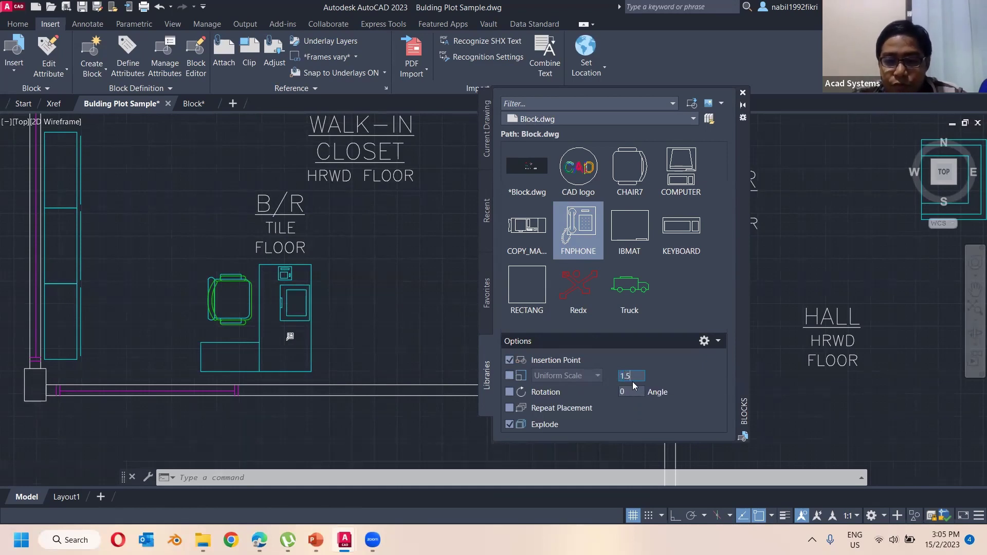
pyautogui.click(583, 235)
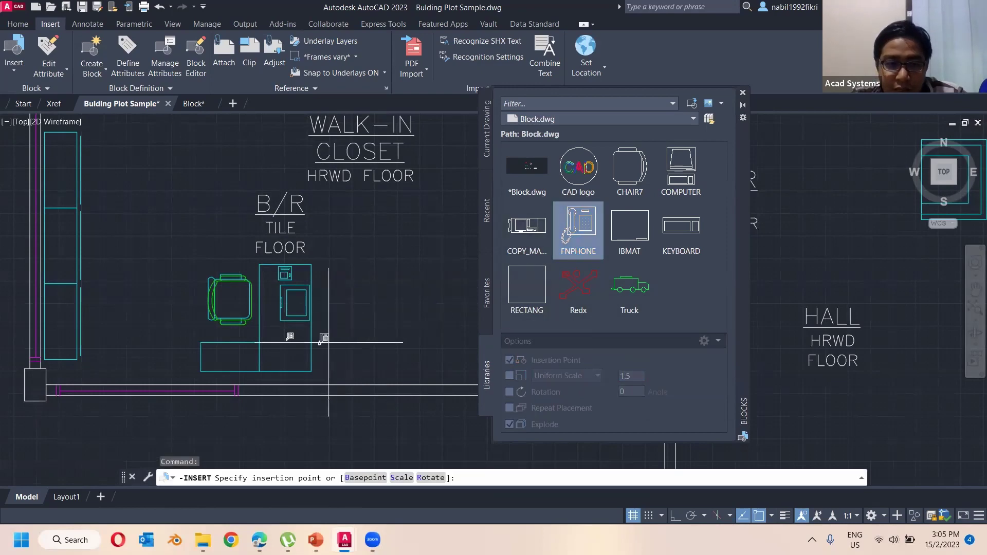
pyautogui.click(299, 349)
pyautogui.scroll(5, 296, 344)
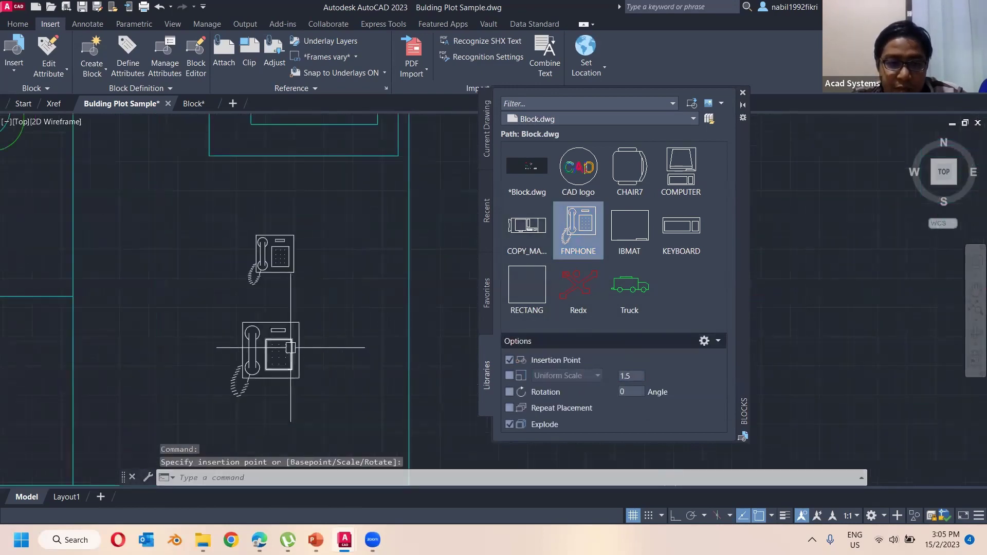
pyautogui.scroll(-4, 284, 300)
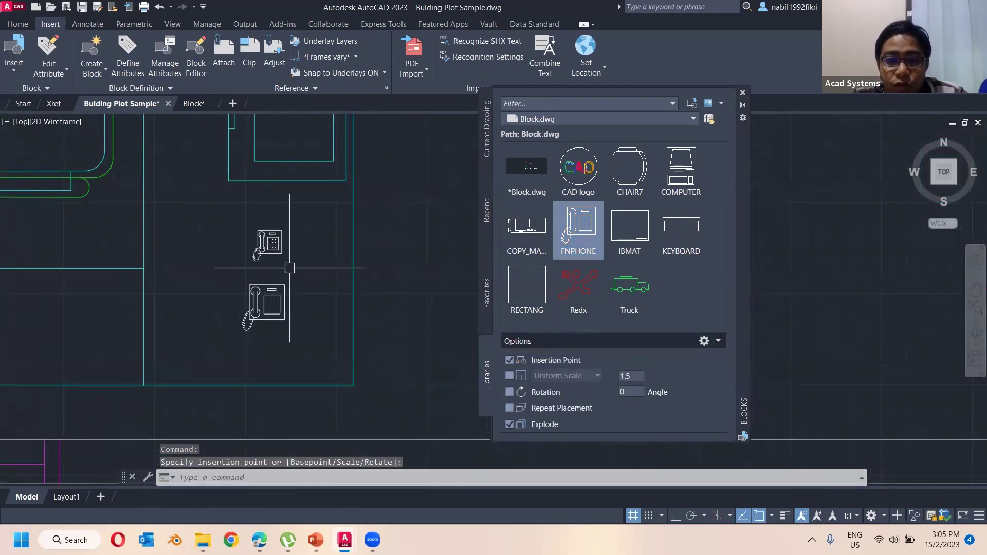
pyautogui.press('Escape')
pyautogui.press('Escape')
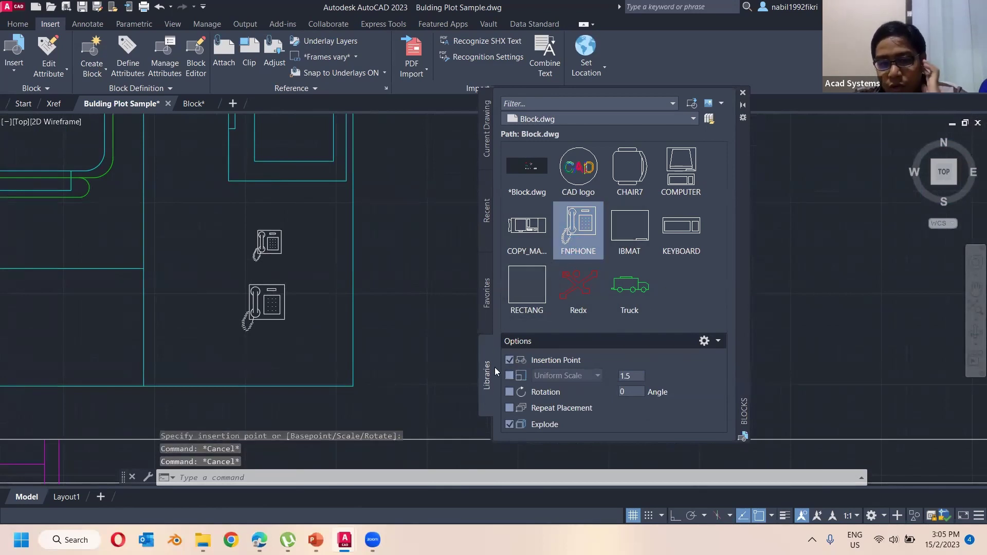
# - Compare the two phones on the desk in size and examine their individual linework up close
pyautogui.scroll(-5, 441, 343)
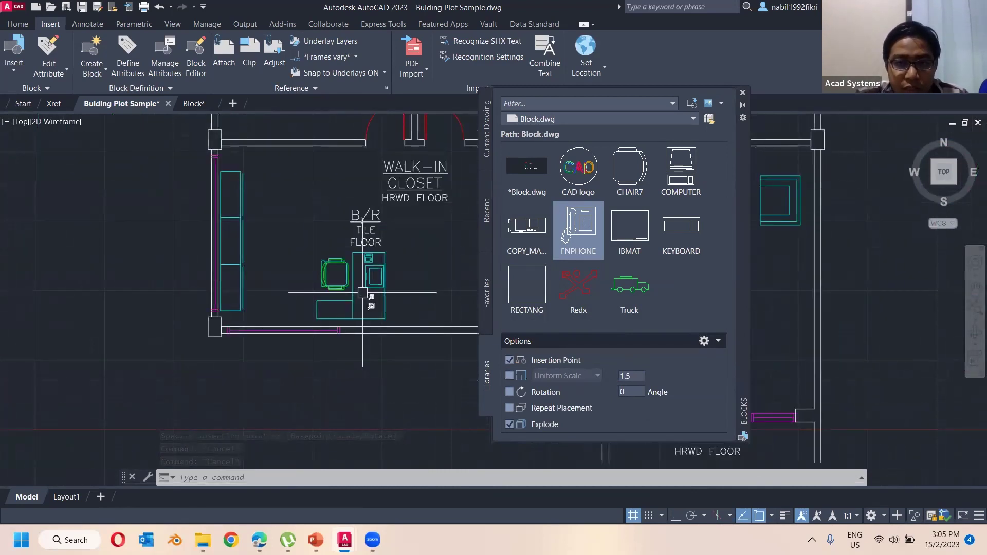
pyautogui.scroll(7, 363, 294)
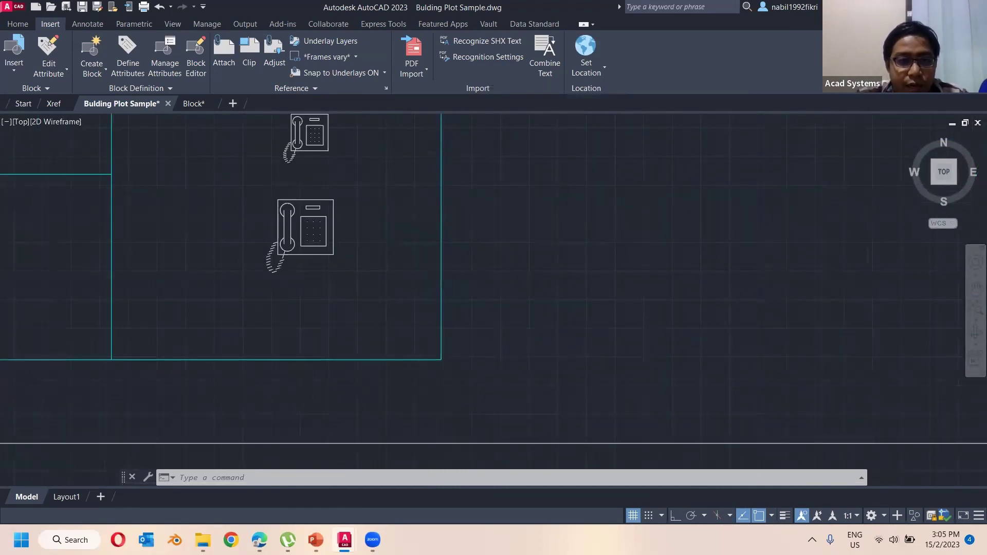
pyautogui.press('Escape')
pyautogui.press('Escape')
pyautogui.press('Escape')
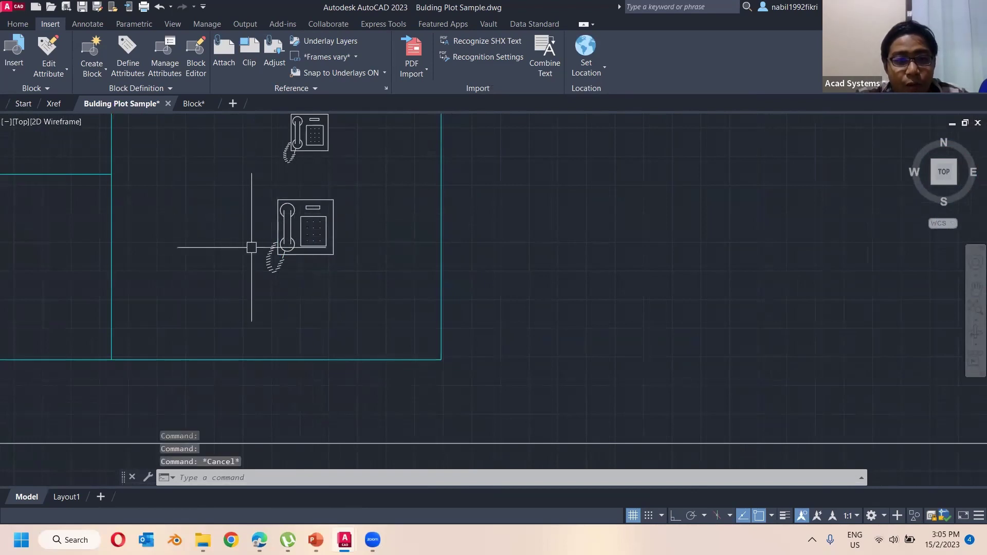
pyautogui.moveTo(251, 247); pyautogui.dragTo(283, 349, button='middle')
pyautogui.scroll(5, 314, 221)
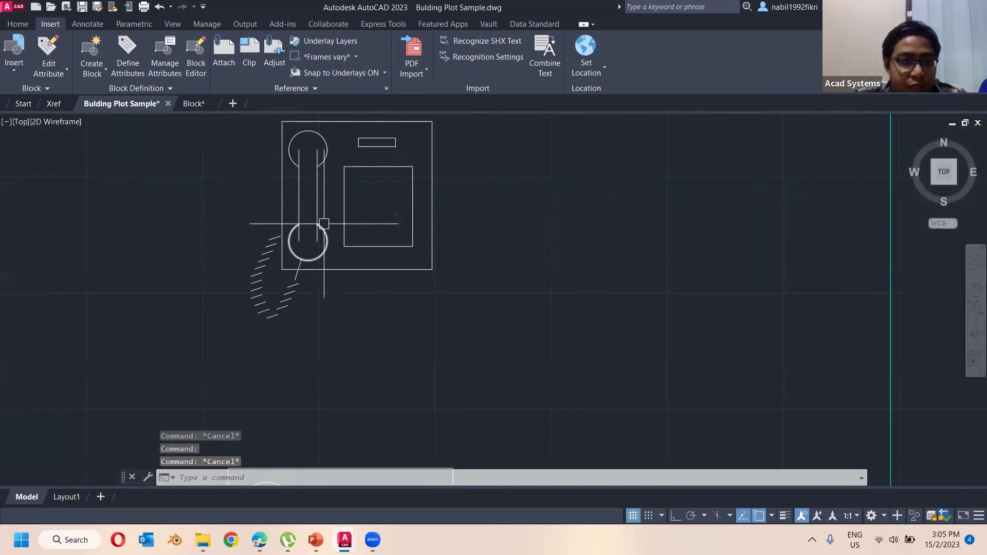
# - Reopen the block library and insert the CAD logo block, exploded and scaled 1.5, outside the wall beside the hall armchair
pyautogui.click(16, 68)
pyautogui.click(56, 242)
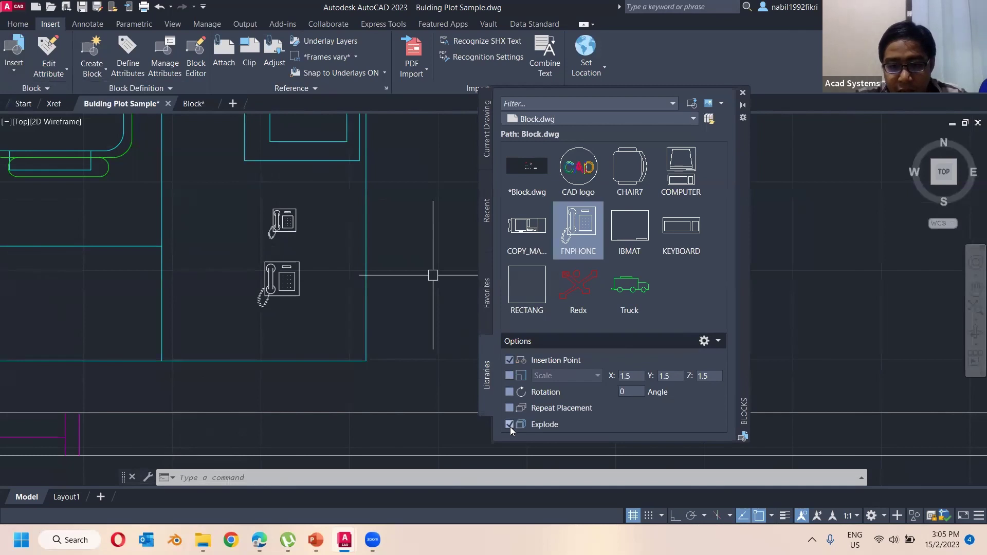
pyautogui.moveTo(603, 243)
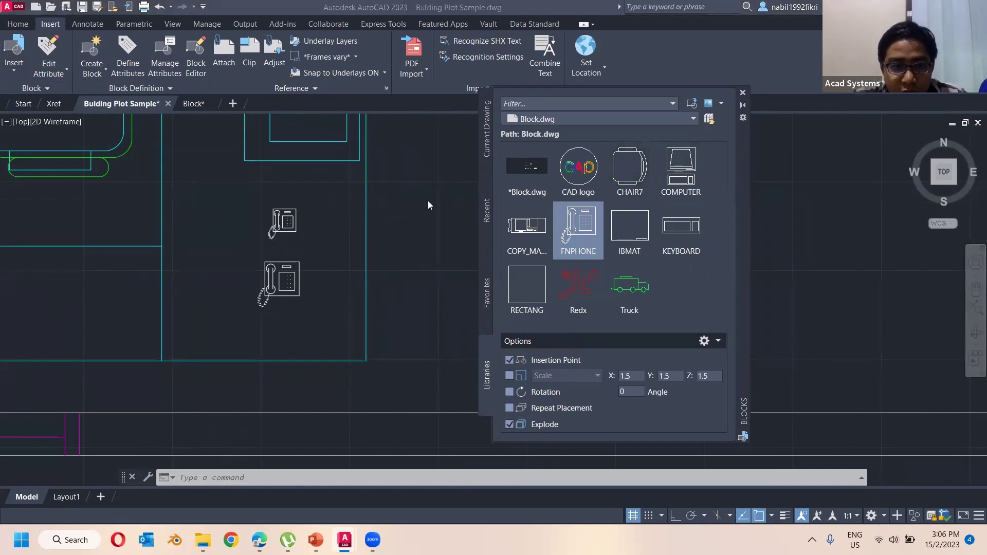
pyautogui.scroll(-5, 264, 202)
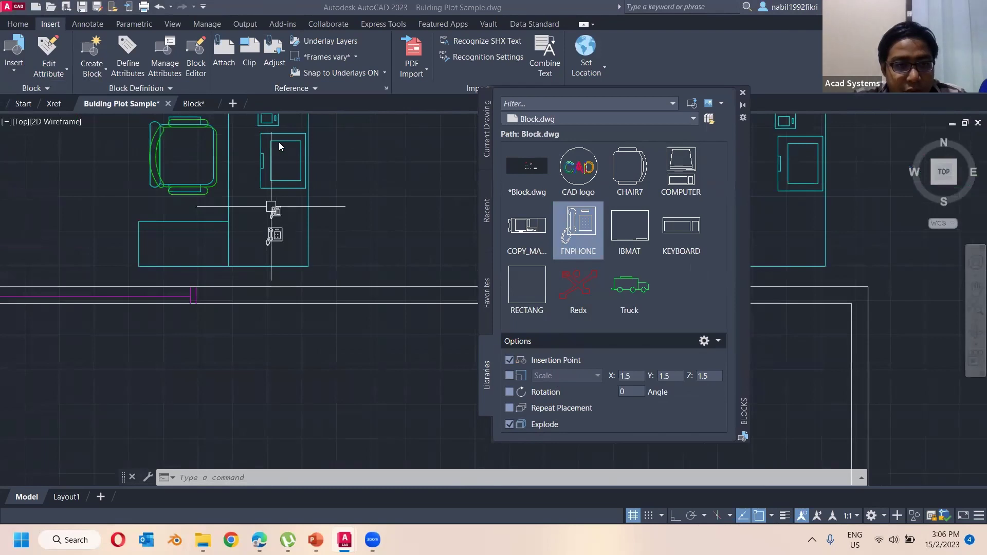
pyautogui.scroll(5, 271, 206)
pyautogui.scroll(-5, 348, 228)
pyautogui.moveTo(360, 231)
pyautogui.mouseDown(button='middle')
pyautogui.moveTo(273, 255)
pyautogui.moveTo(201, 259)
pyautogui.mouseUp(button='middle')
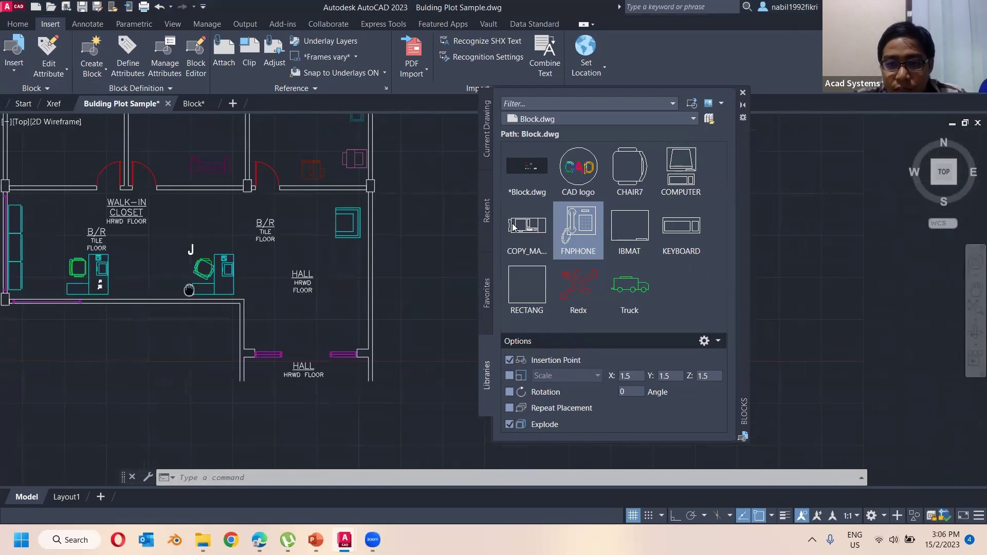
pyautogui.click(571, 173)
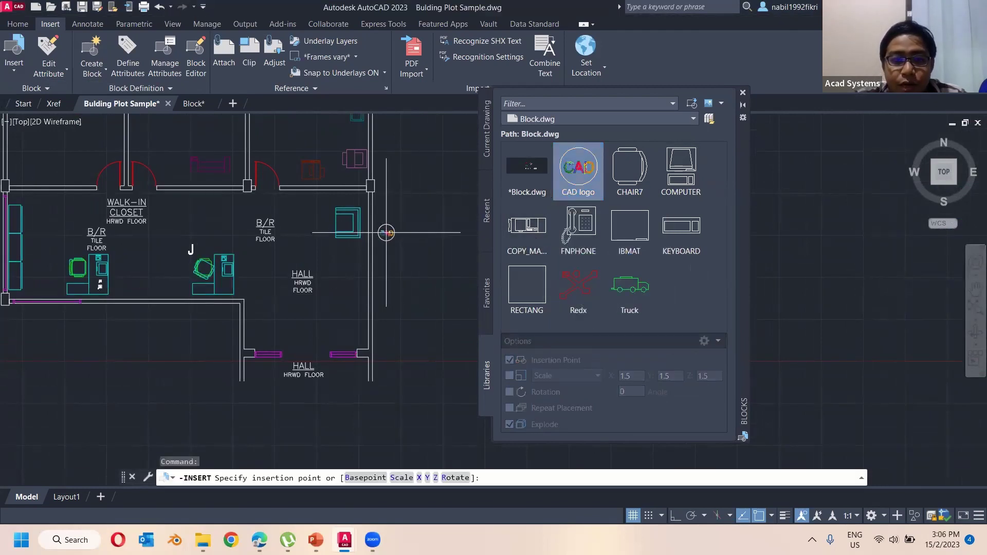
pyautogui.scroll(5, 387, 233)
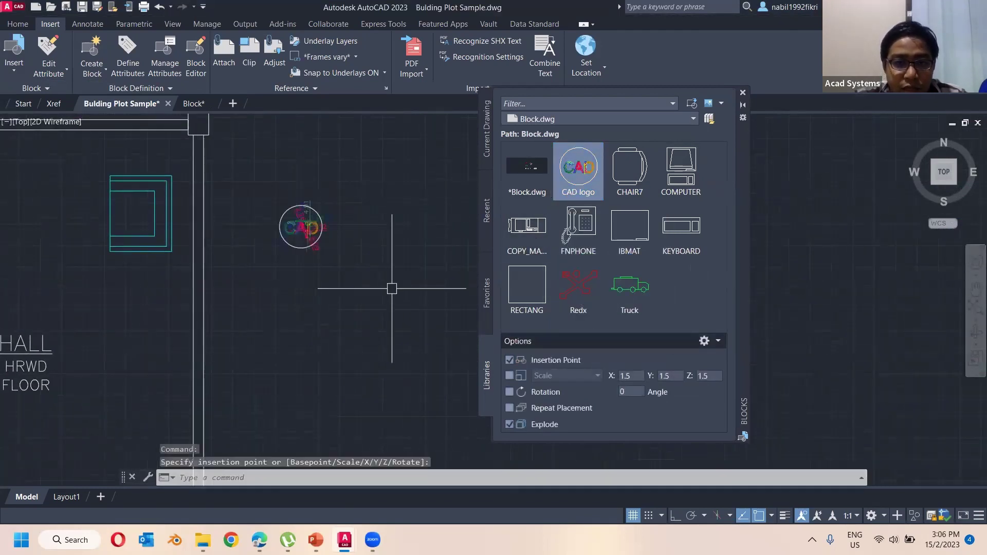
# - Examine the inserted CAD logo up close and its size relative to the surrounding floor plan
pyautogui.scroll(3, 309, 236)
pyautogui.scroll(-3, 309, 231)
pyautogui.scroll(3, 304, 220)
pyautogui.scroll(2, 303, 220)
pyautogui.scroll(-4, 286, 220)
pyautogui.scroll(5, 370, 246)
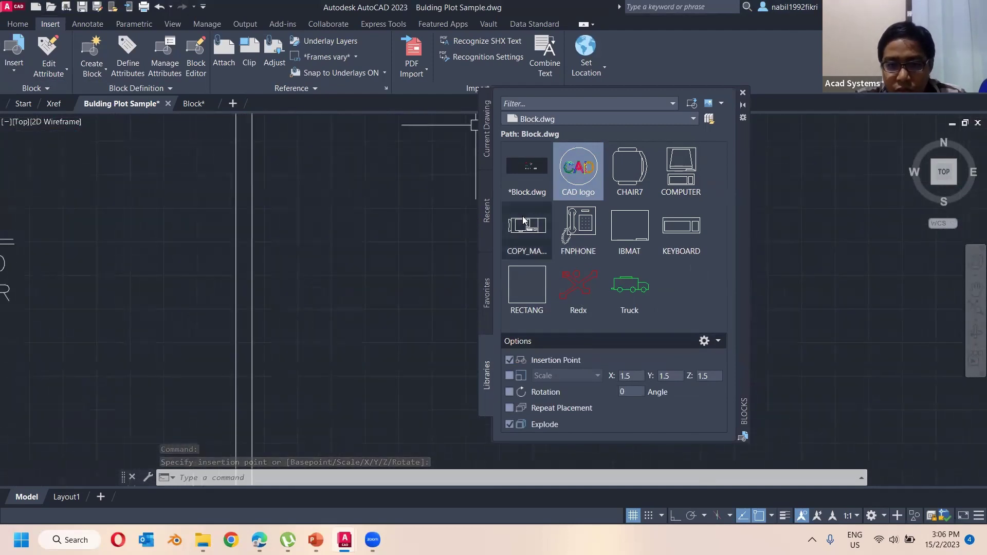
pyautogui.scroll(-6, 388, 260)
pyautogui.moveTo(386, 257); pyautogui.dragTo(236, 216, button='middle')
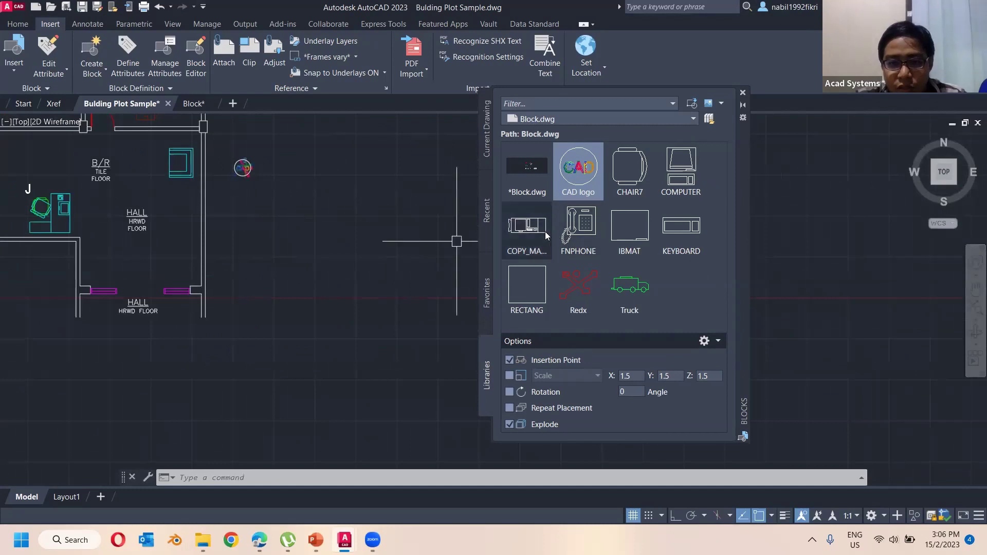
# - Insert the COPY_MACHINE block unexploded, with X, Y and Z scale 3, in the empty area outside the hall's outer wall
pyautogui.click(546, 234)
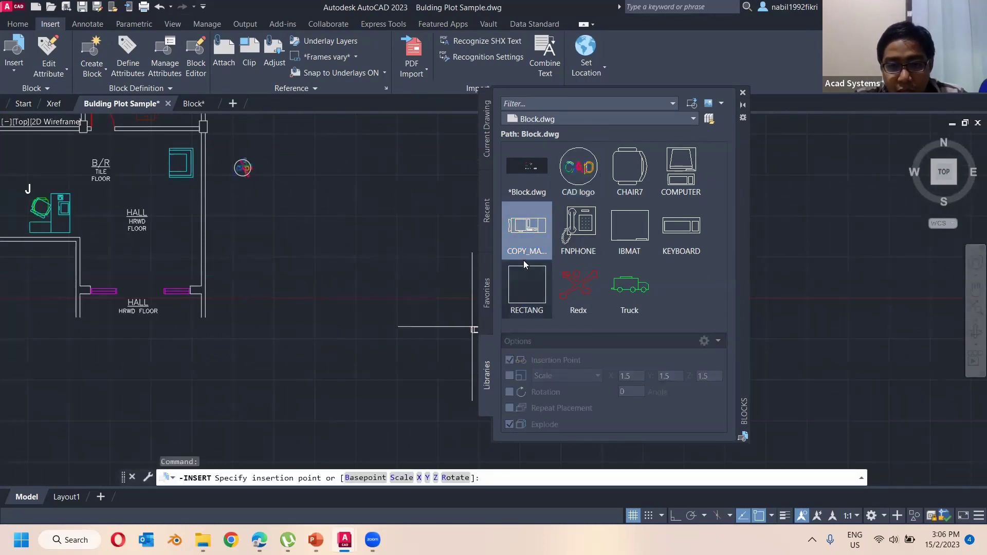
pyautogui.press('Escape')
pyautogui.click(509, 425)
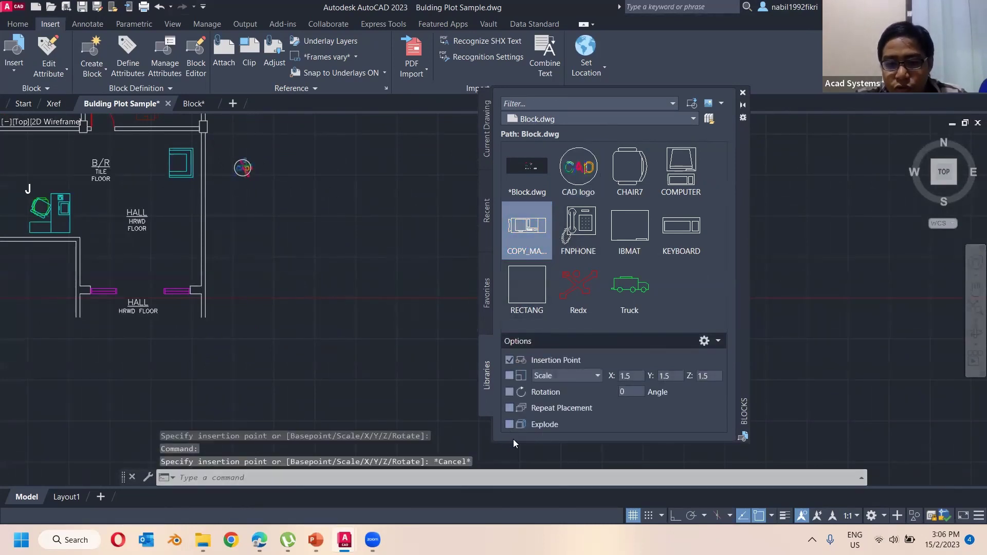
pyautogui.click(636, 377)
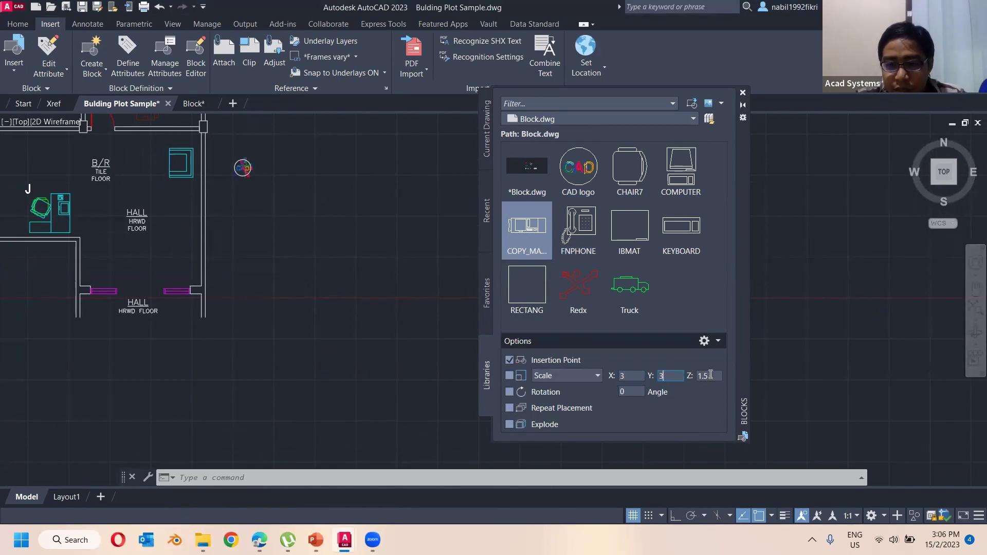
pyautogui.click(518, 231)
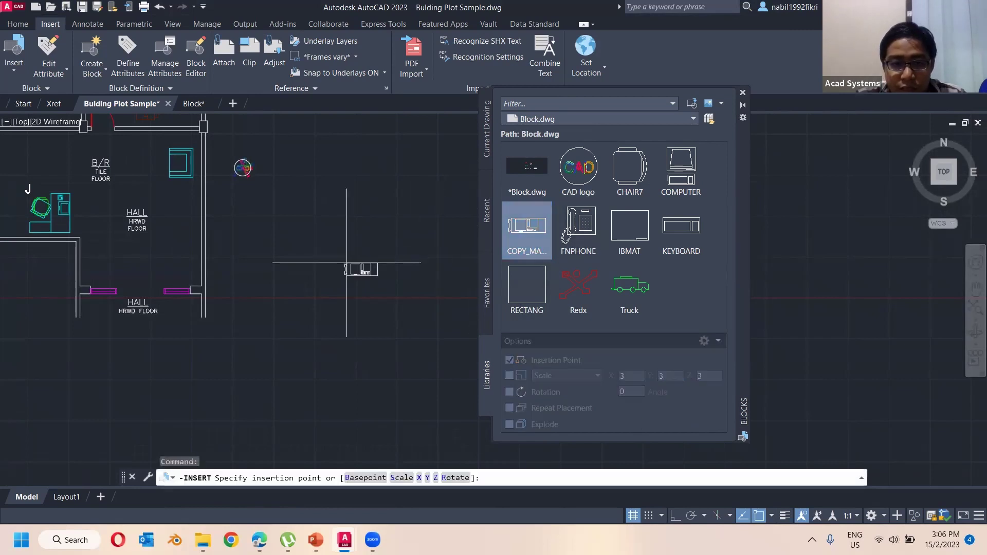
pyautogui.scroll(5, 303, 277)
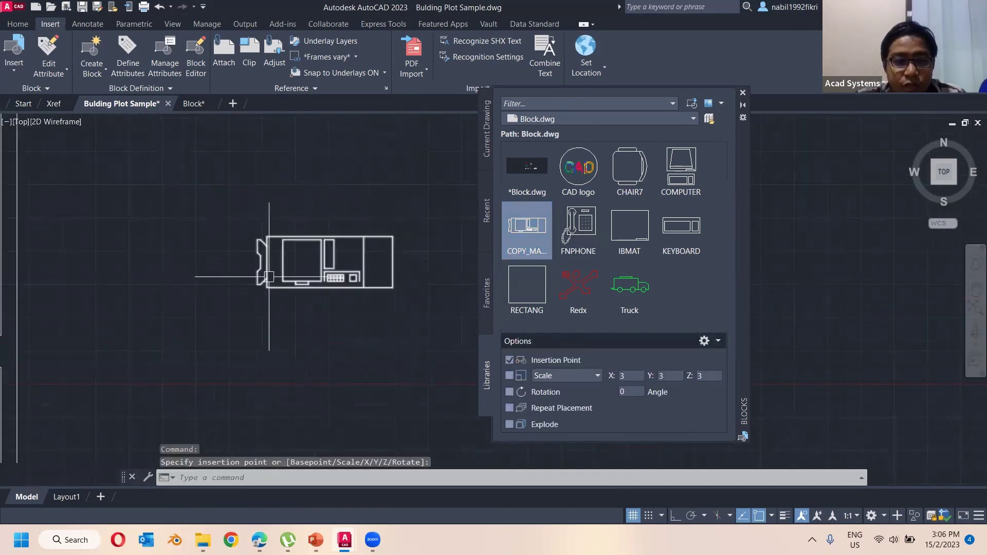
pyautogui.scroll(-3, 288, 272)
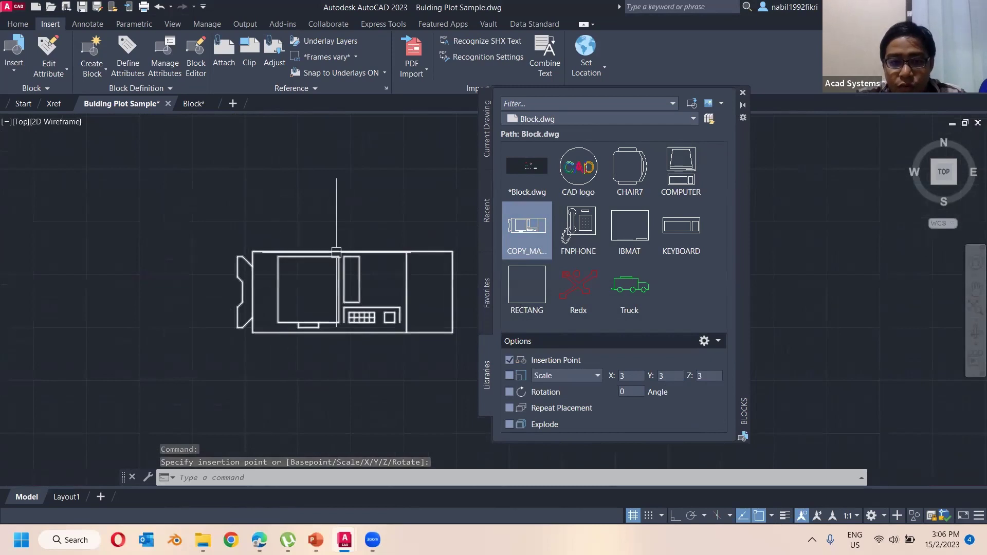
# - Select the inserted copy machine to check whether it is a single block, and close the block library
pyautogui.click(253, 252)
pyautogui.click(315, 273)
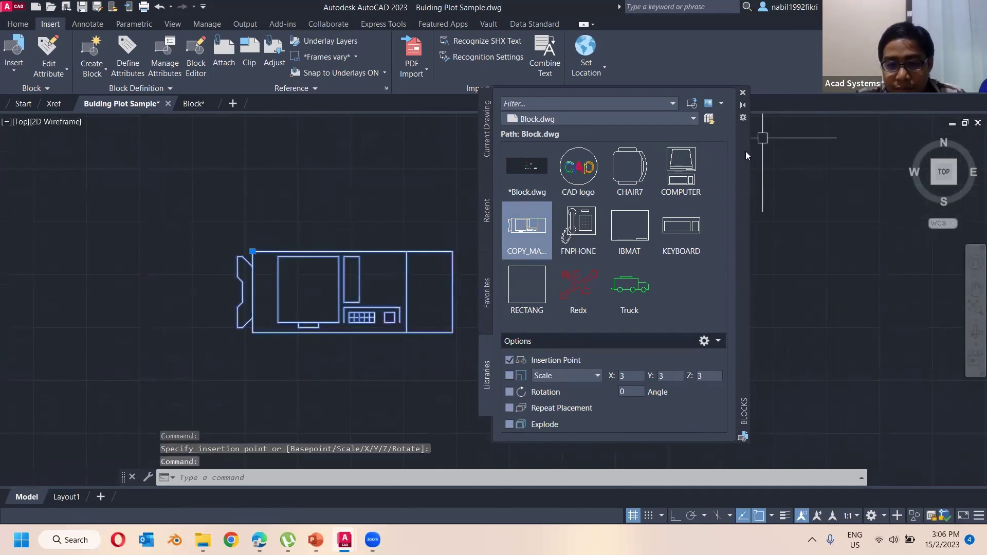
pyautogui.click(742, 93)
pyautogui.press('Escape')
pyautogui.scroll(-4, 308, 226)
pyautogui.moveTo(247, 225); pyautogui.dragTo(298, 269, button='middle')
# - Browse the gallery of blocks stored in the current drawing, including COPY_MACHINE and FNPHONE
pyautogui.click(105, 79)
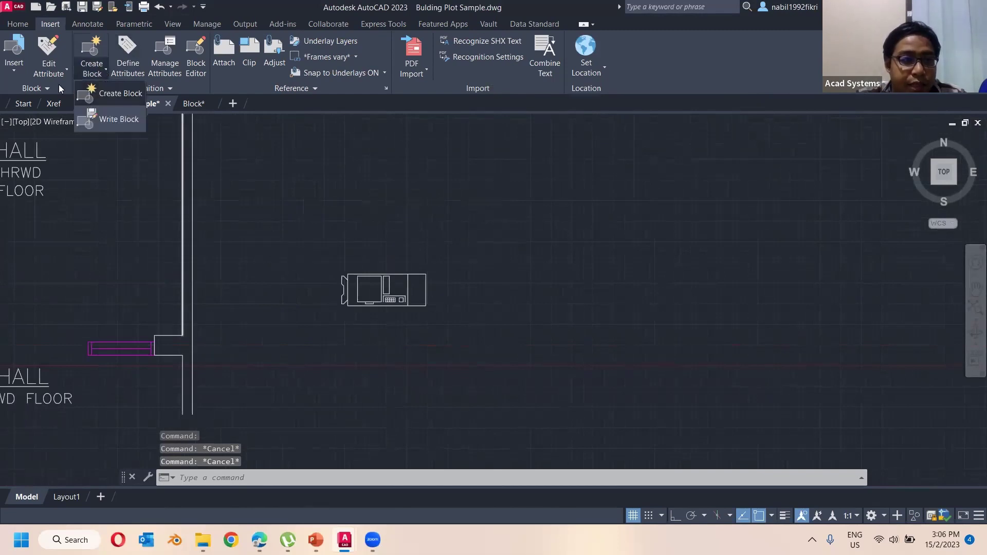
pyautogui.click(14, 59)
pyautogui.scroll(-2, 109, 149)
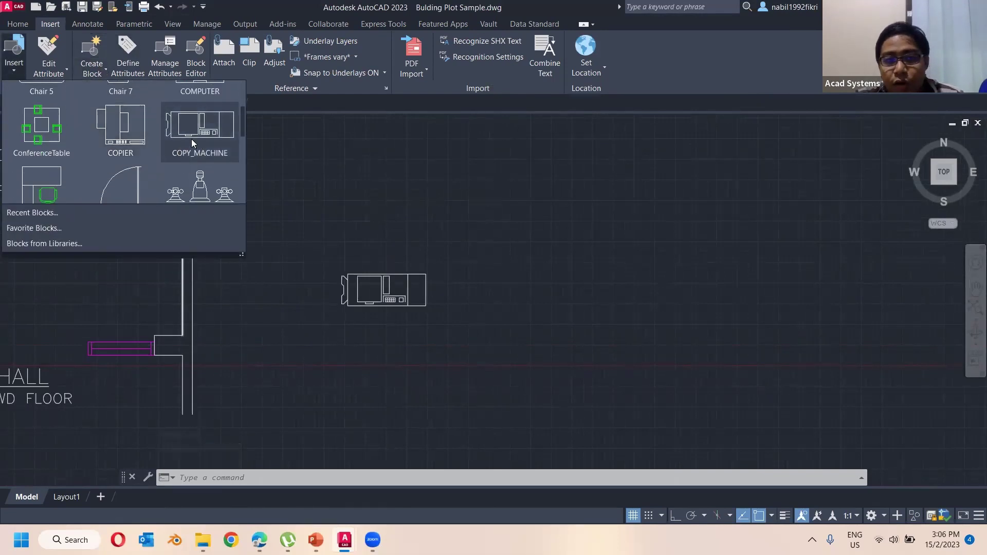
pyautogui.scroll(-1, 191, 155)
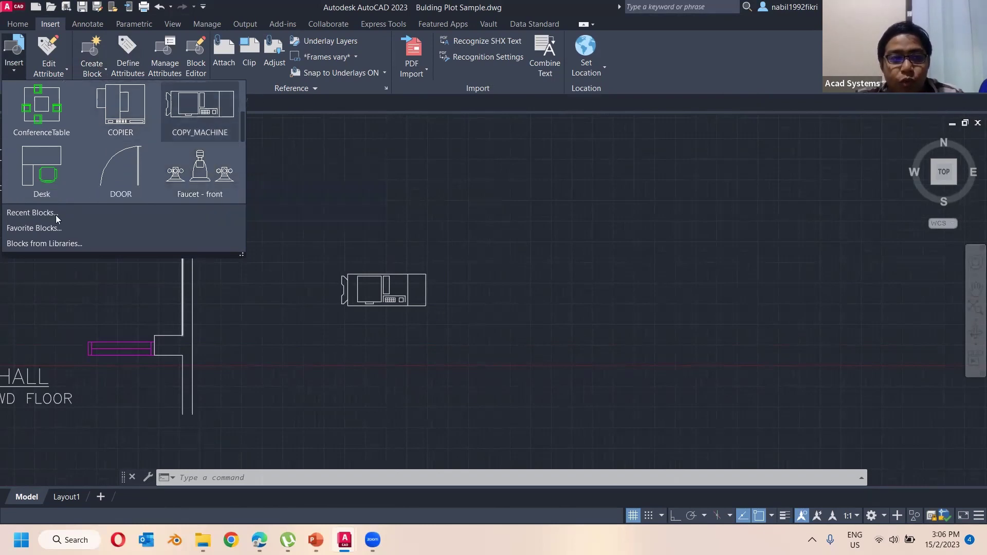
pyautogui.scroll(-3, 145, 183)
pyautogui.scroll(-3, 144, 178)
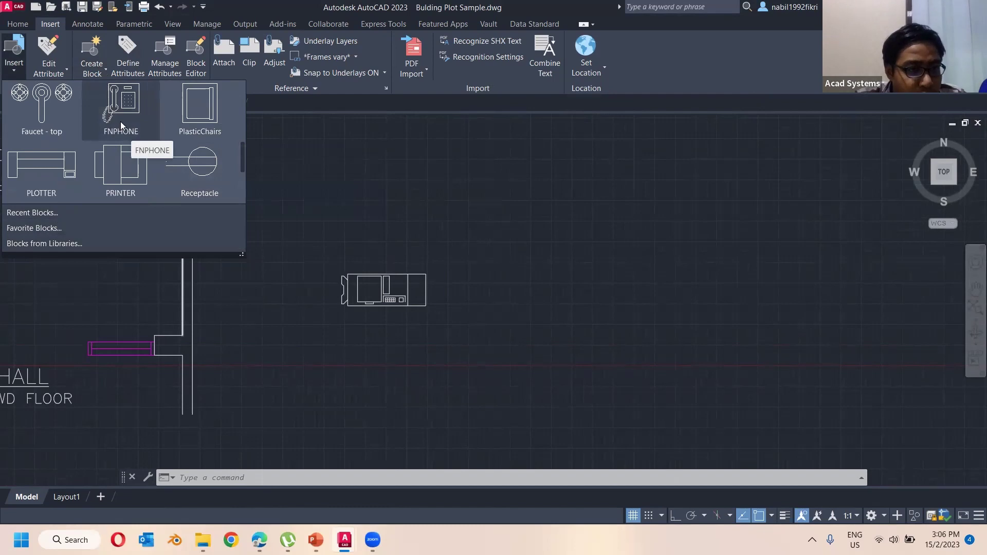
pyautogui.scroll(-3, 122, 124)
pyautogui.scroll(6, 114, 121)
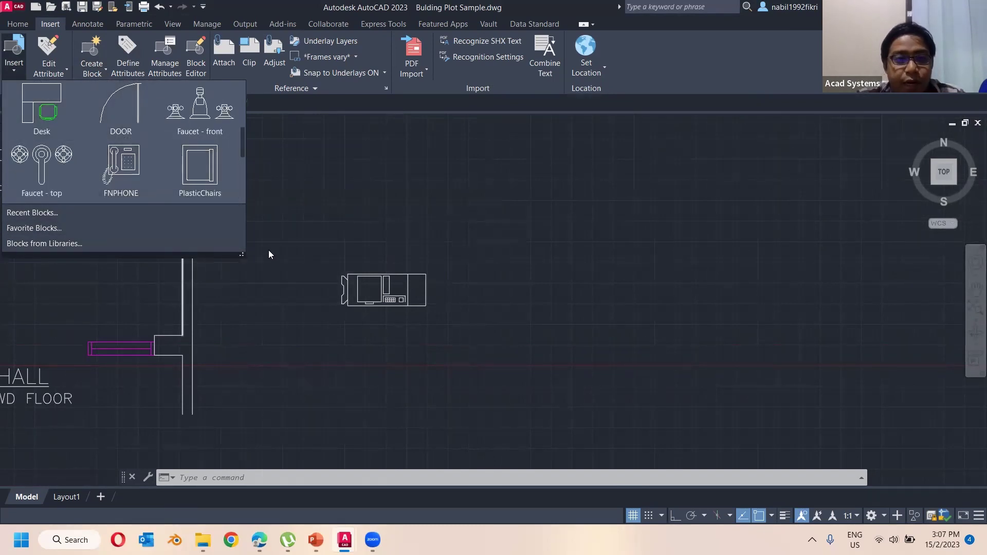
# - Dismiss the block gallery and open the Stretch_Office drawing
pyautogui.press('Escape')
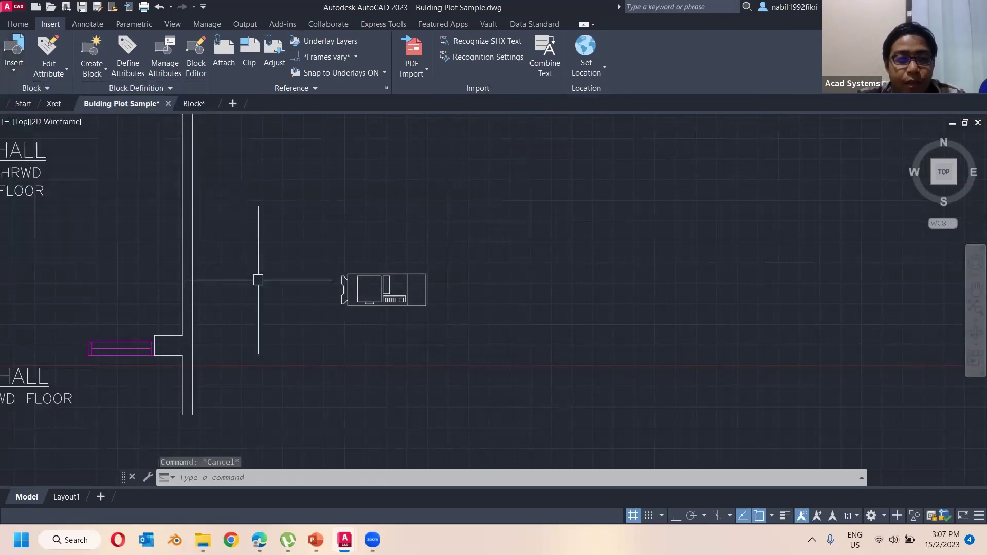
pyautogui.press('Escape')
pyautogui.scroll(-6, 258, 280)
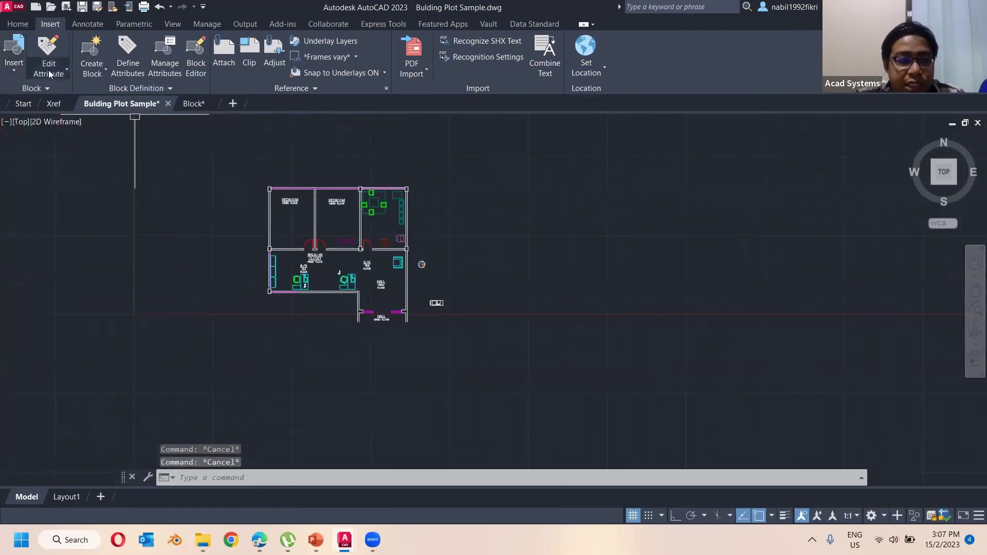
pyautogui.click(233, 104)
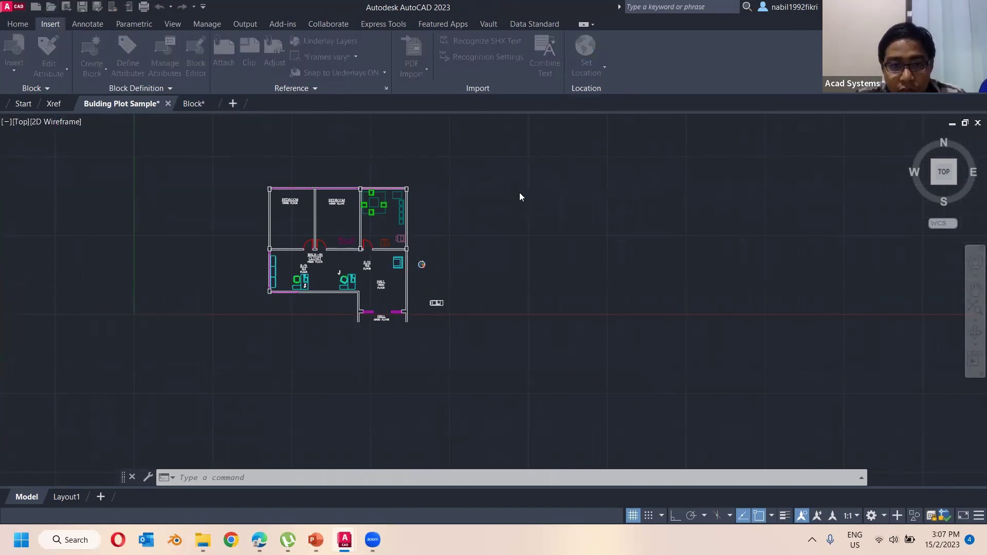
pyautogui.doubleClick(406, 212)
pyautogui.scroll(-2, 365, 240)
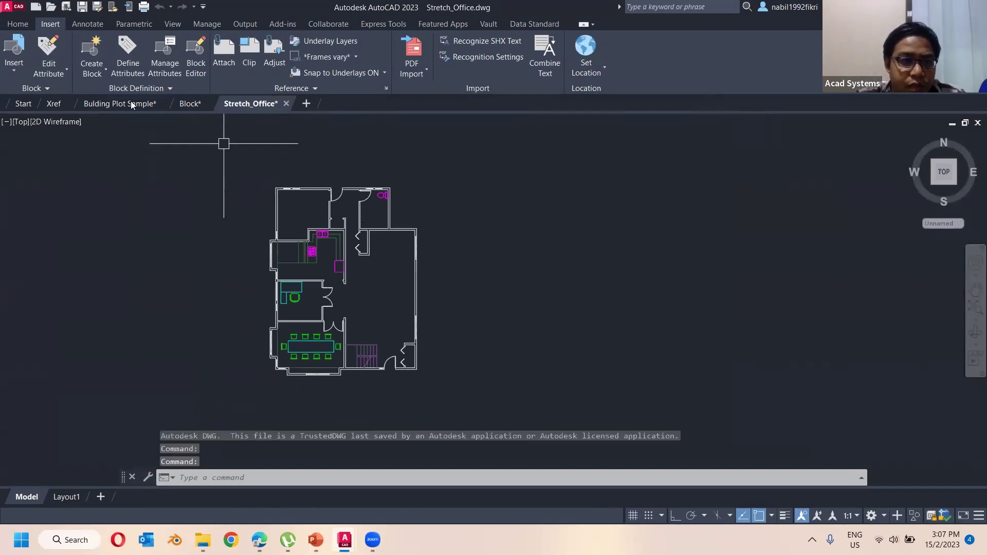
# - Compare the Bulding Plot Sample and Stretch_Office drawings by switching back and forth between them
pyautogui.click(118, 104)
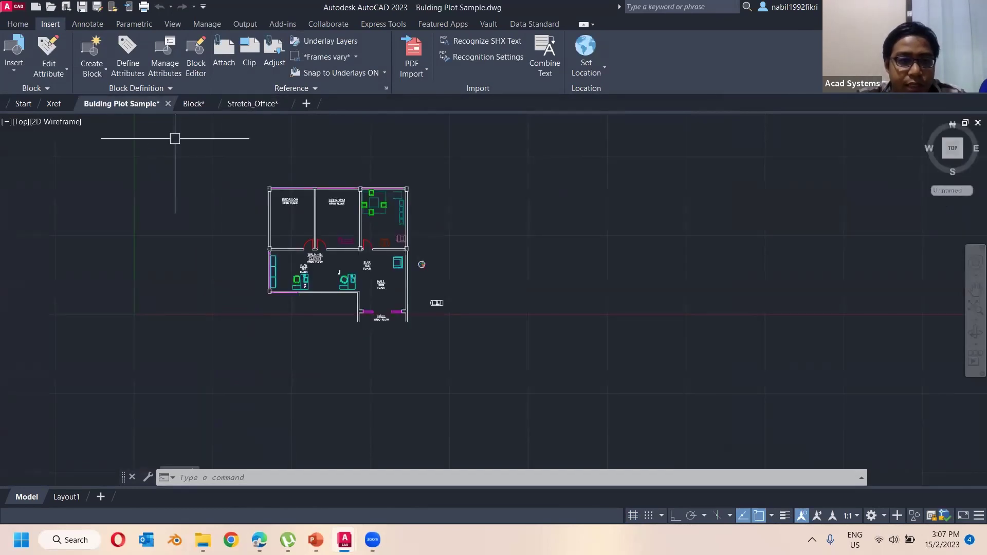
pyautogui.click(256, 104)
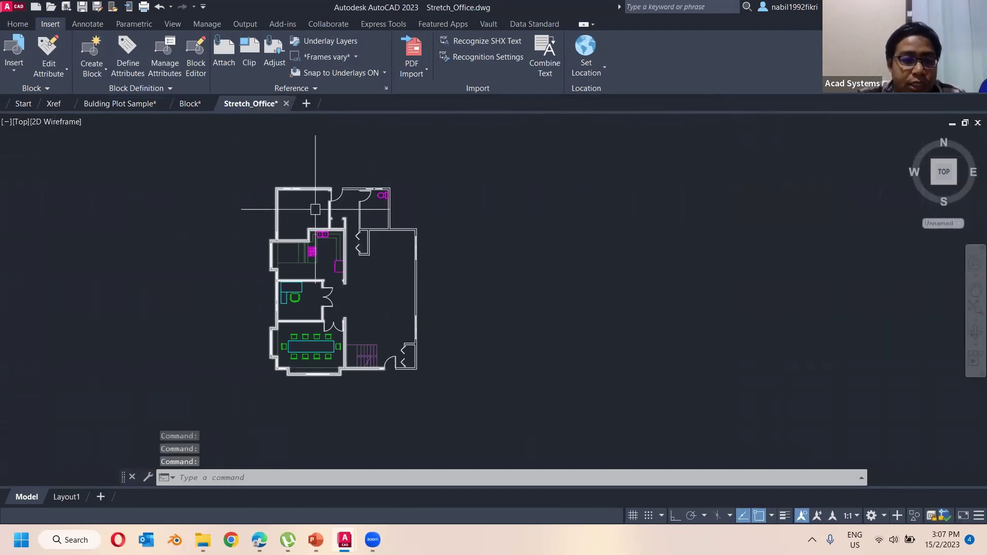
pyautogui.click(117, 106)
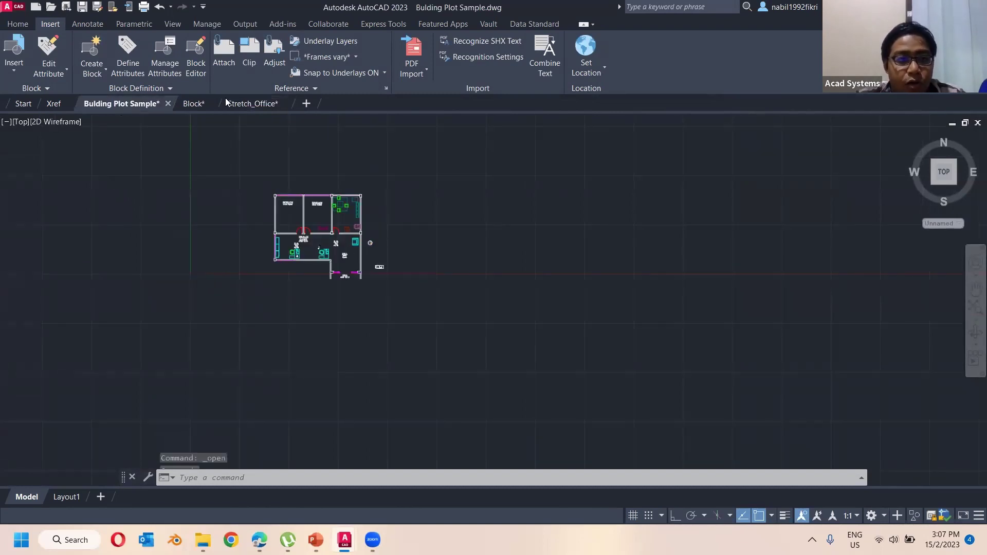
pyautogui.click(256, 103)
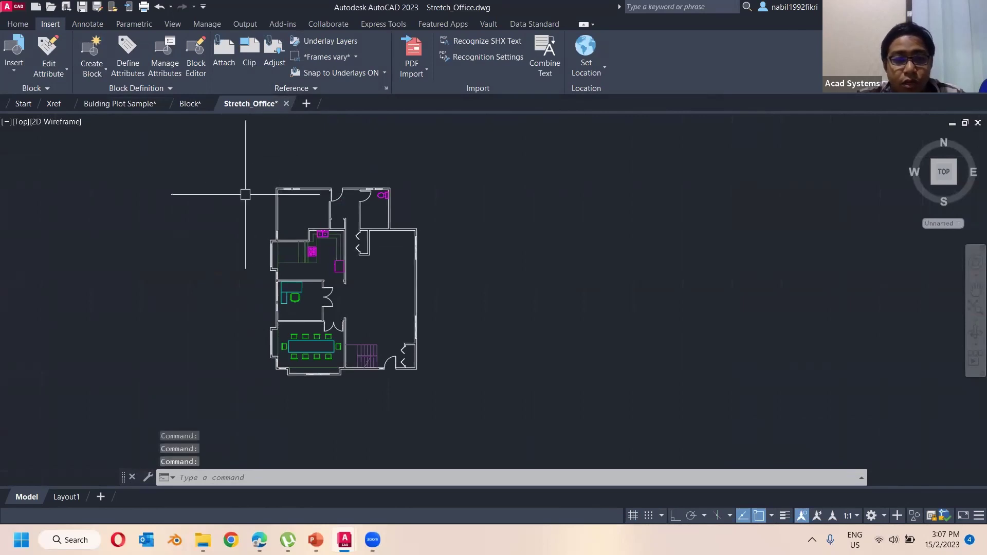
# - Copy the entire office floor plan to the clipboard and look through the available paste options, such as Paste as Block
pyautogui.click(216, 150)
pyautogui.click(463, 414)
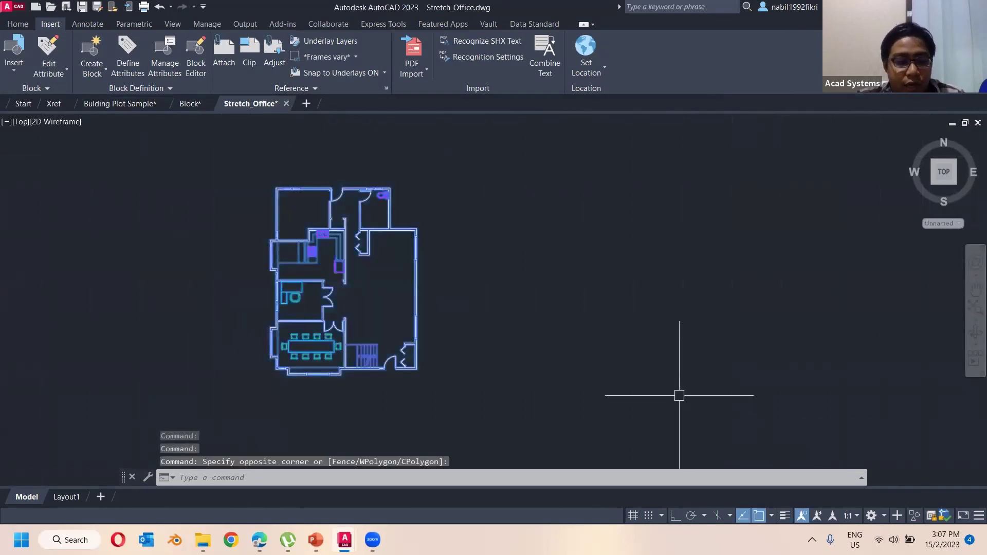
pyautogui.press('Escape')
pyautogui.press('Escape')
pyautogui.press('Escape')
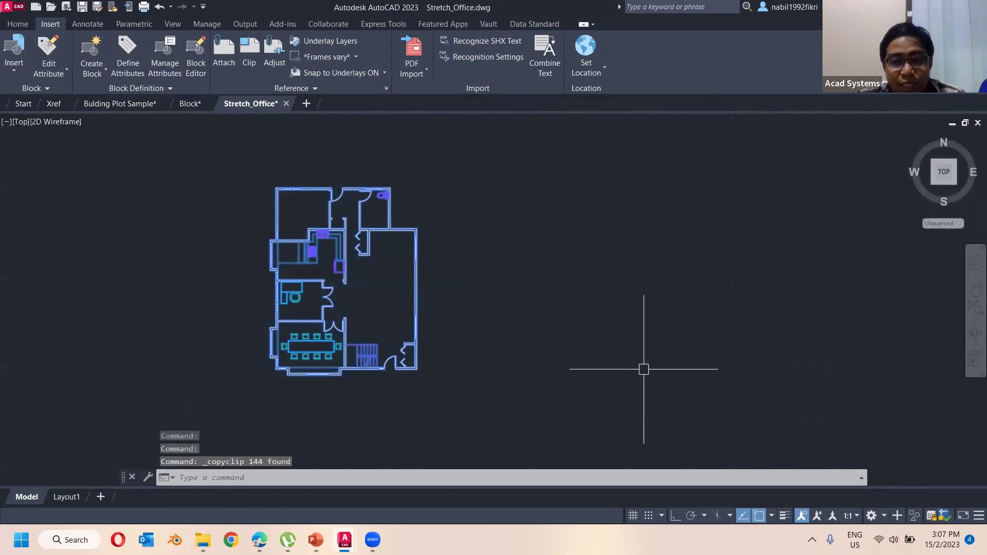
pyautogui.click(18, 24)
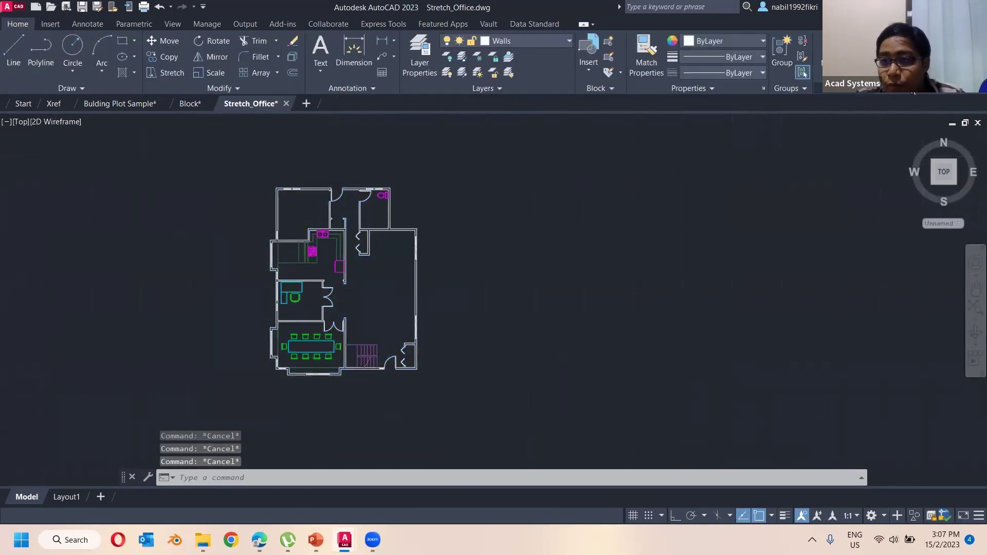
pyautogui.click(871, 71)
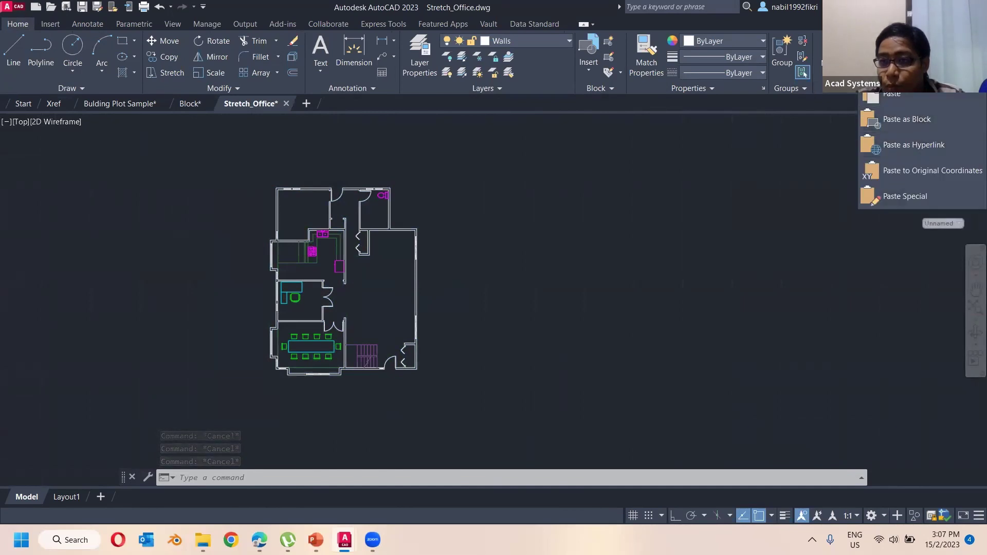
pyautogui.click(910, 41)
pyautogui.press('Escape')
pyautogui.press('Escape')
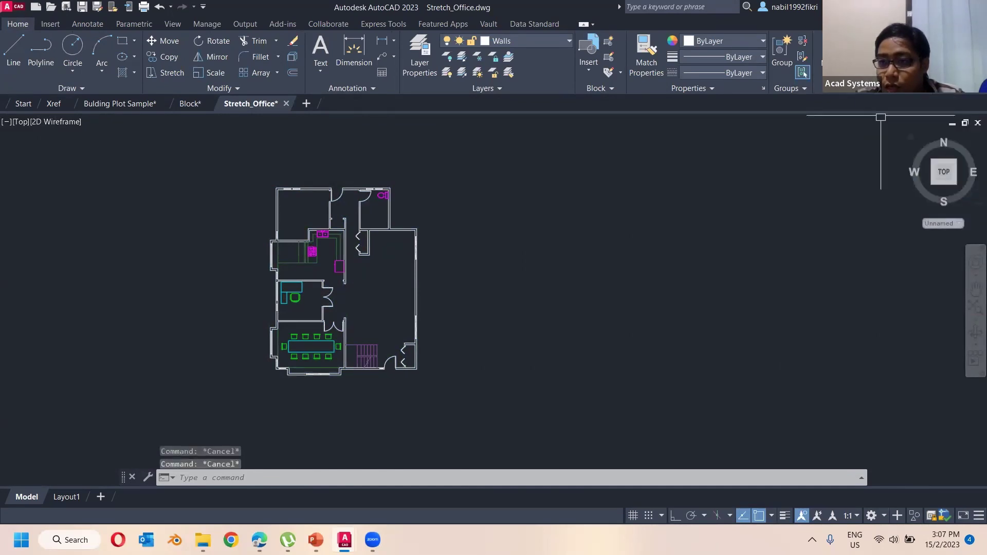
# - Copy the whole Stretch_Office floor plan and paste it into Bulding Plot Sample, in the empty area east of the existing plan
pyautogui.click(212, 146)
pyautogui.click(477, 408)
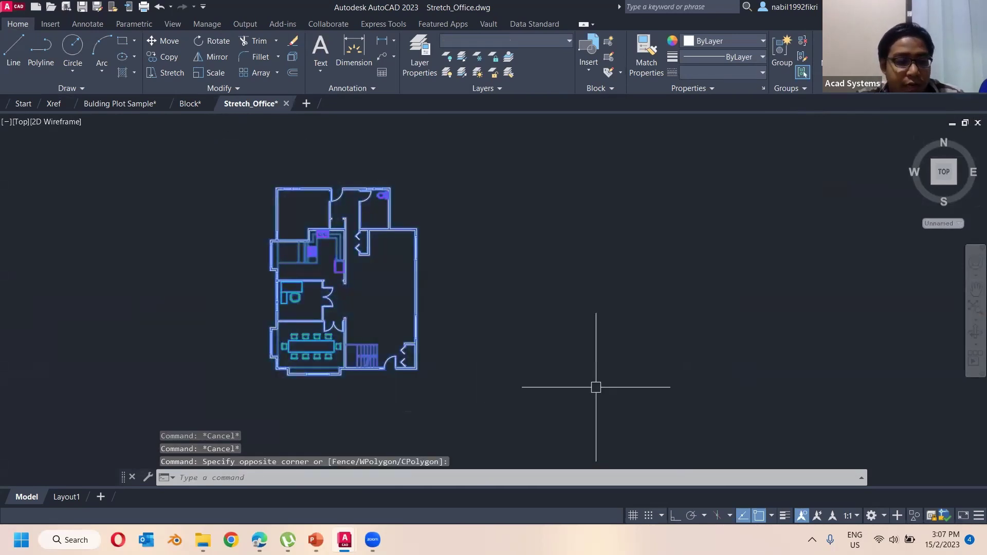
pyautogui.hotkey('ctrl', 'c')
pyautogui.click(120, 104)
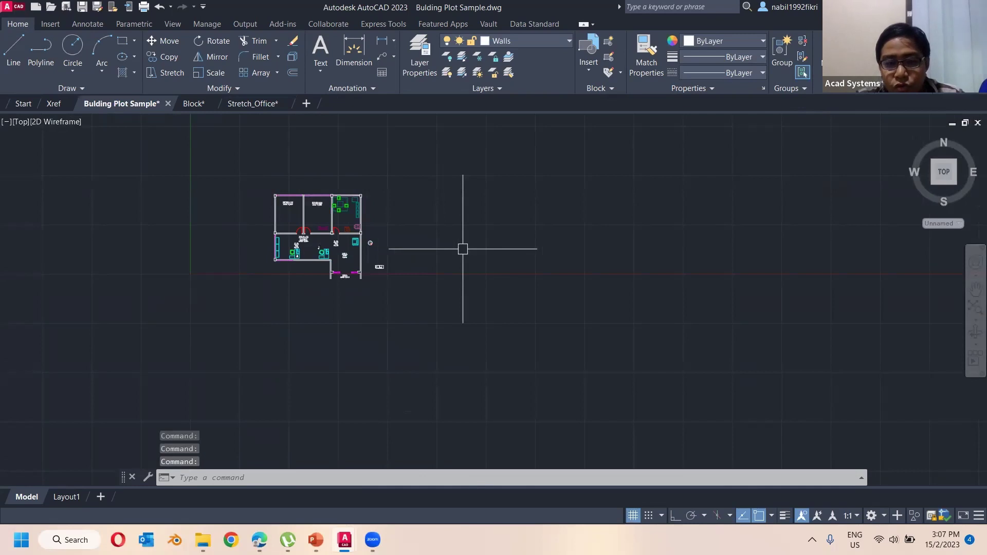
pyautogui.hotkey('ctrl', 'v')
pyautogui.click(436, 265)
pyautogui.press('Escape')
# - Select individual parts of the pasted office plan to check whether it consists of separate objects, and clear the selection
pyautogui.click(424, 158)
pyautogui.press('Escape')
pyautogui.click(458, 229)
pyautogui.press('Escape')
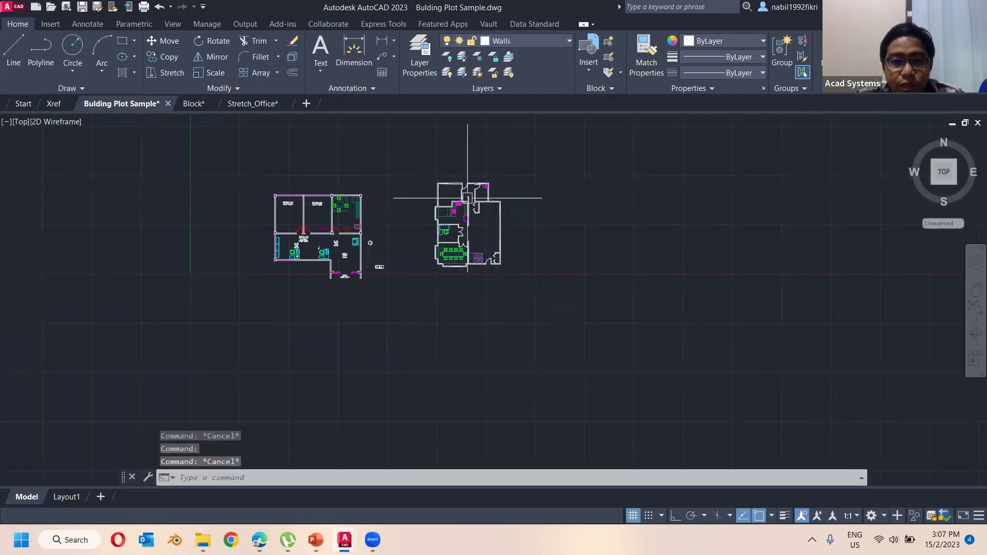
pyautogui.scroll(8, 469, 228)
pyautogui.click(287, 209)
pyautogui.scroll(-6, 377, 204)
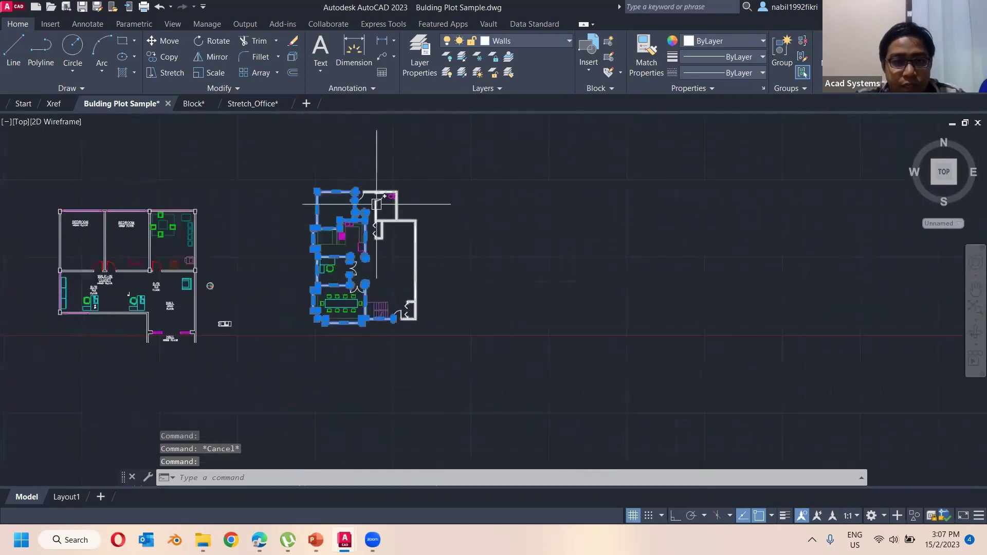
pyautogui.click(395, 220)
pyautogui.press('Escape')
pyautogui.click(430, 227)
pyautogui.press('Escape')
# - Close the Stretch_Office drawing without saving it and return to Bulding Plot Sample
pyautogui.click(265, 105)
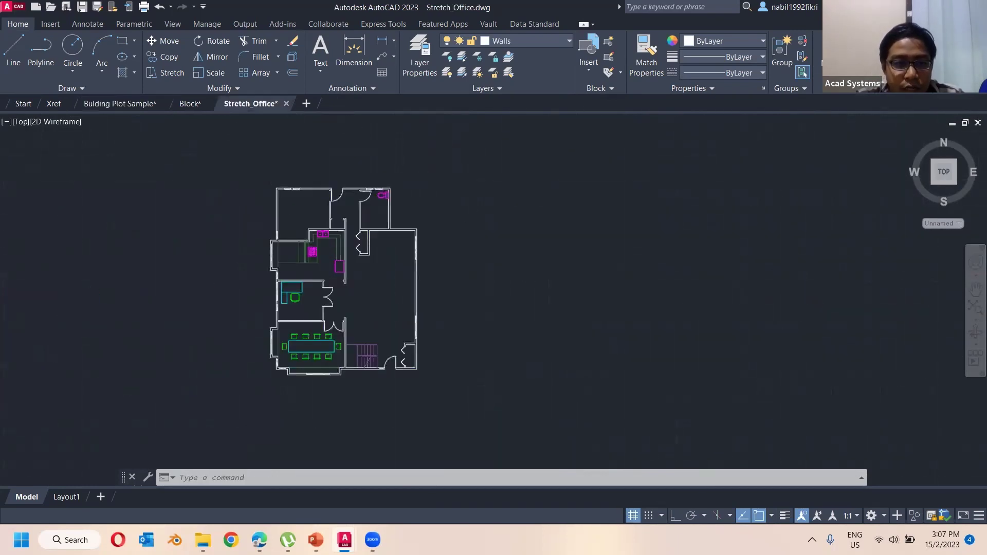
pyautogui.click(286, 103)
pyautogui.click(530, 303)
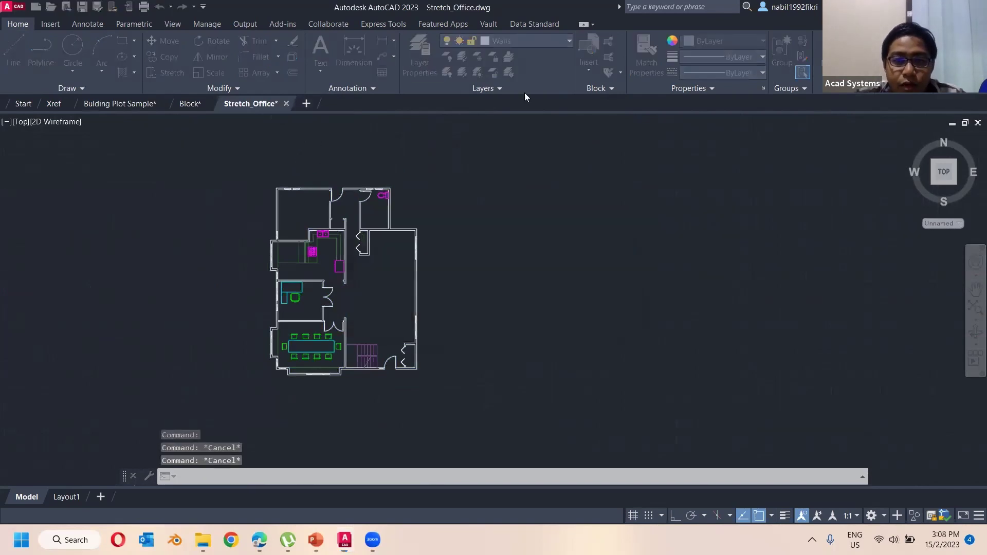
pyautogui.click(128, 109)
# - Examine the pasted office plan's wall outline up close by selecting it, and view both floor plans side by side
pyautogui.moveTo(285, 270)
pyautogui.mouseDown(button='middle')
pyautogui.moveTo(348, 289)
pyautogui.moveTo(466, 286)
pyautogui.mouseUp(button='middle')
pyautogui.scroll(6, 503, 214)
pyautogui.click(488, 212)
pyautogui.scroll(-4, 538, 269)
pyautogui.moveTo(512, 255); pyautogui.dragTo(479, 240, button='middle')
pyautogui.scroll(5, 479, 240)
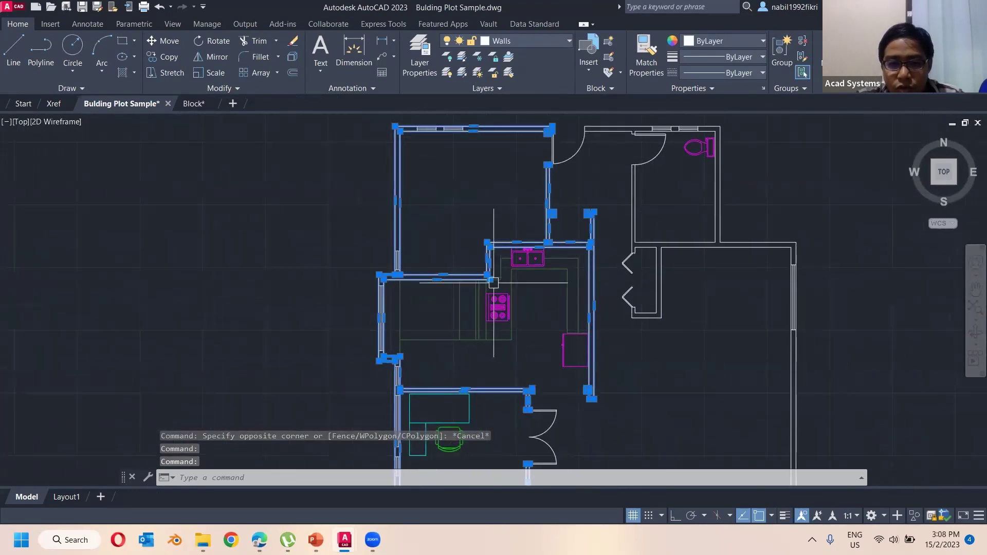
pyautogui.press('Escape')
pyautogui.press('Escape')
pyautogui.scroll(-5, 440, 337)
pyautogui.moveTo(387, 325)
pyautogui.mouseDown(button='middle')
pyautogui.moveTo(485, 299)
pyautogui.moveTo(437, 221)
pyautogui.mouseUp(button='middle')
pyautogui.scroll(-3, 442, 226)
pyautogui.moveTo(564, 266); pyautogui.dragTo(660, 295, button='middle')
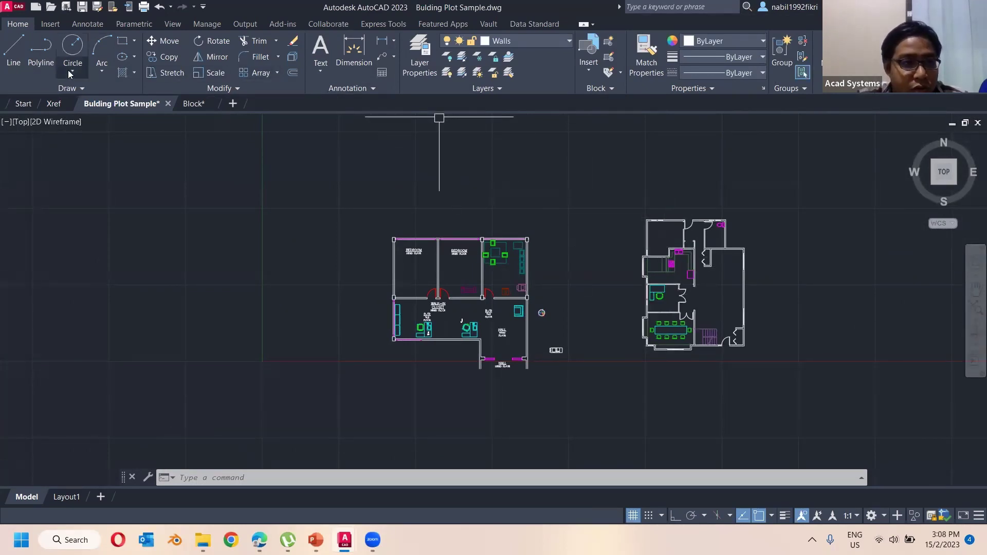
# - Load Stretch_Office.dwg from the New folder directory as the block library and browse the blocks it contains
pyautogui.click(51, 24)
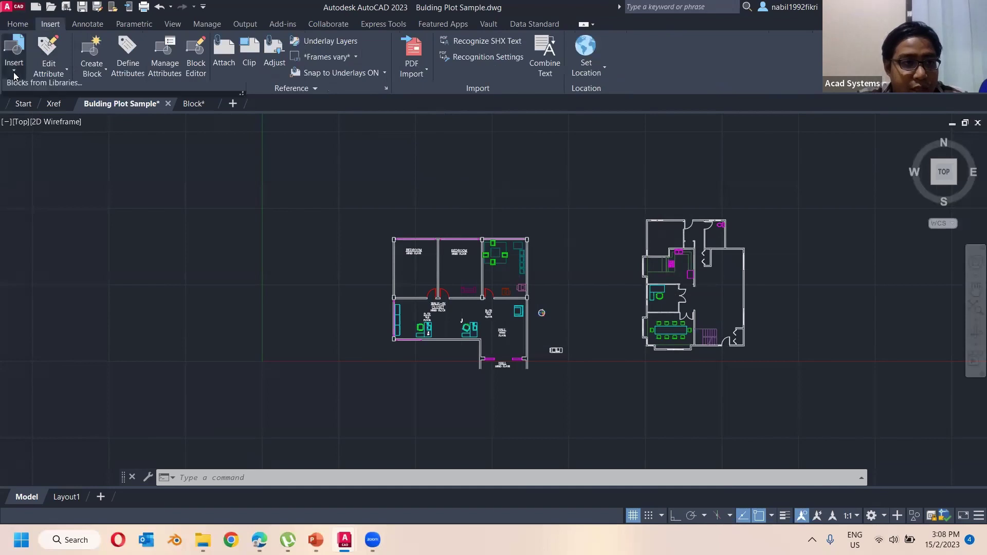
pyautogui.click(14, 72)
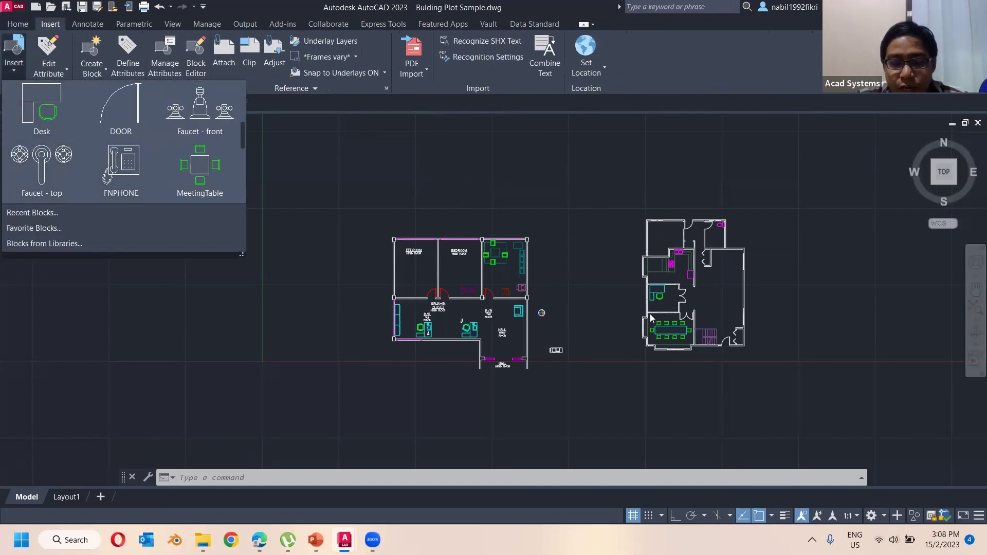
pyautogui.click(40, 245)
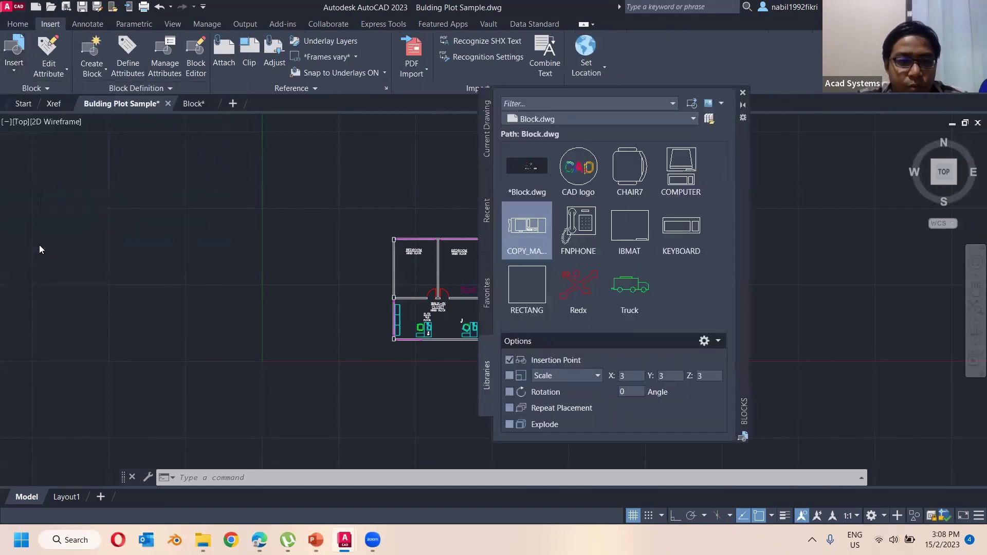
pyautogui.click(707, 120)
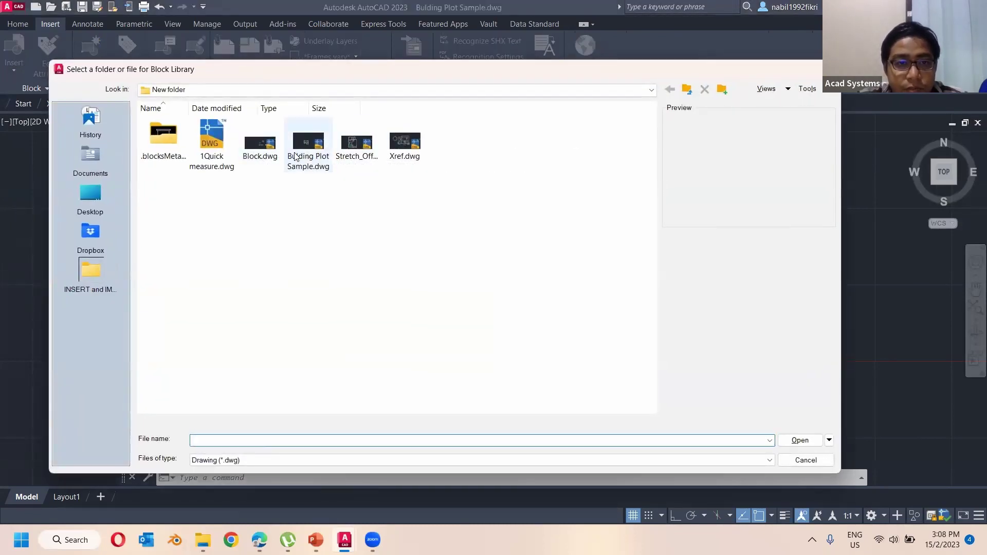
pyautogui.click(363, 168)
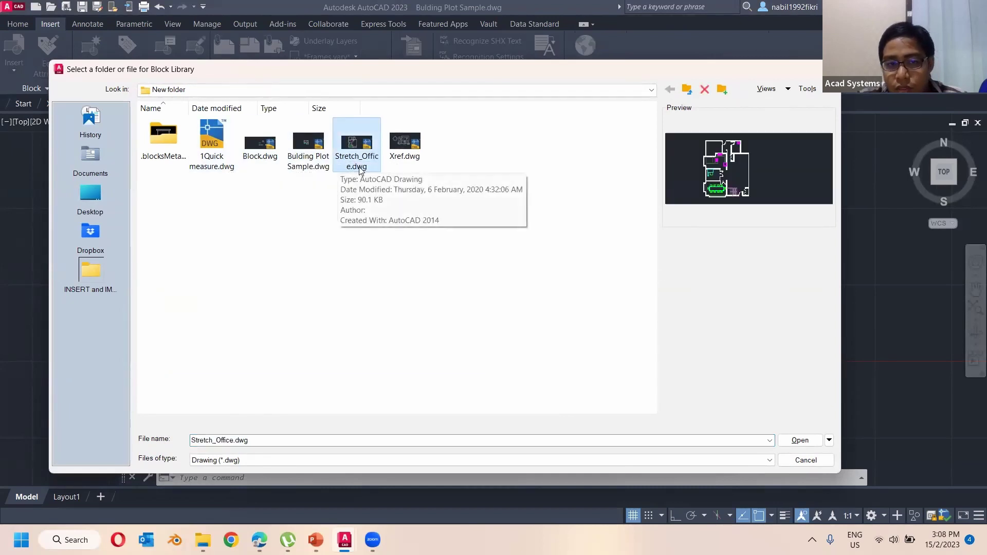
pyautogui.click(800, 441)
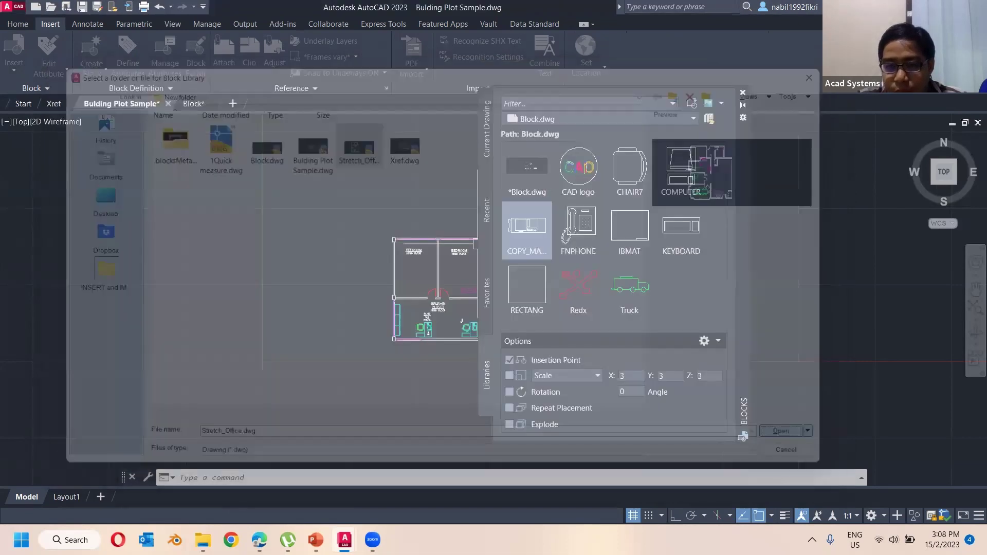
pyautogui.scroll(-1, 618, 237)
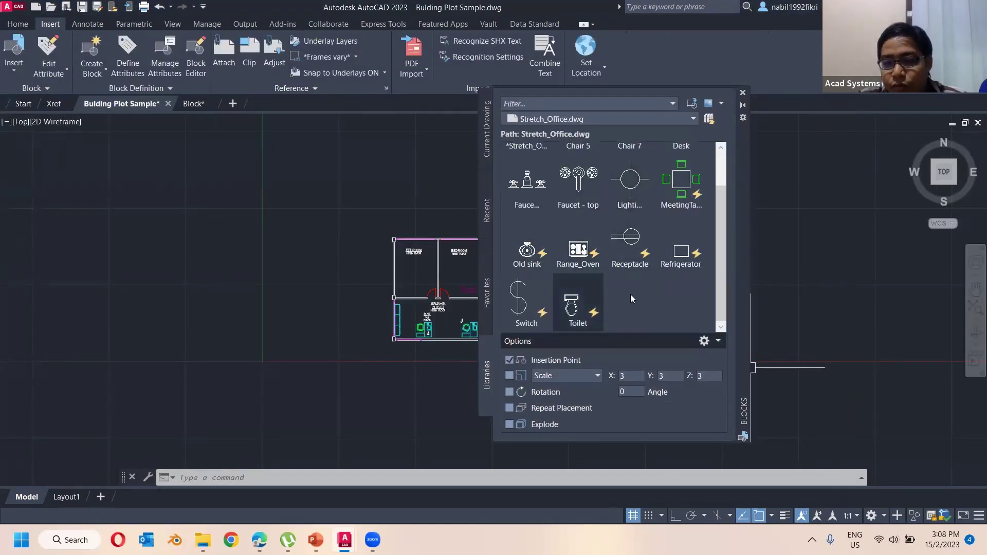
pyautogui.scroll(1, 649, 289)
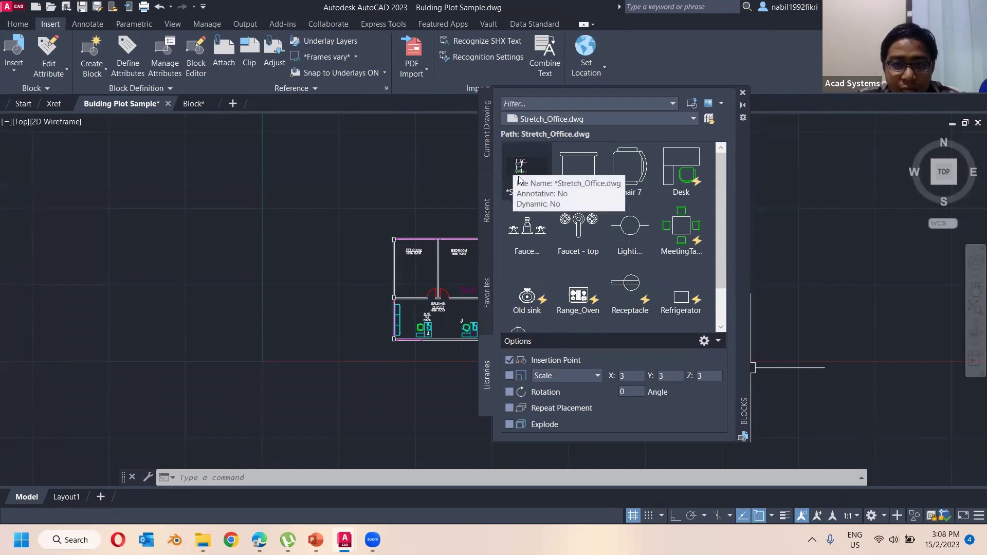
# - Pick the whole *Stretch_Office.dwg drawing from the library, cancel its placement, and set the X, Y and Z insertion scale to 1
pyautogui.moveTo(530, 176)
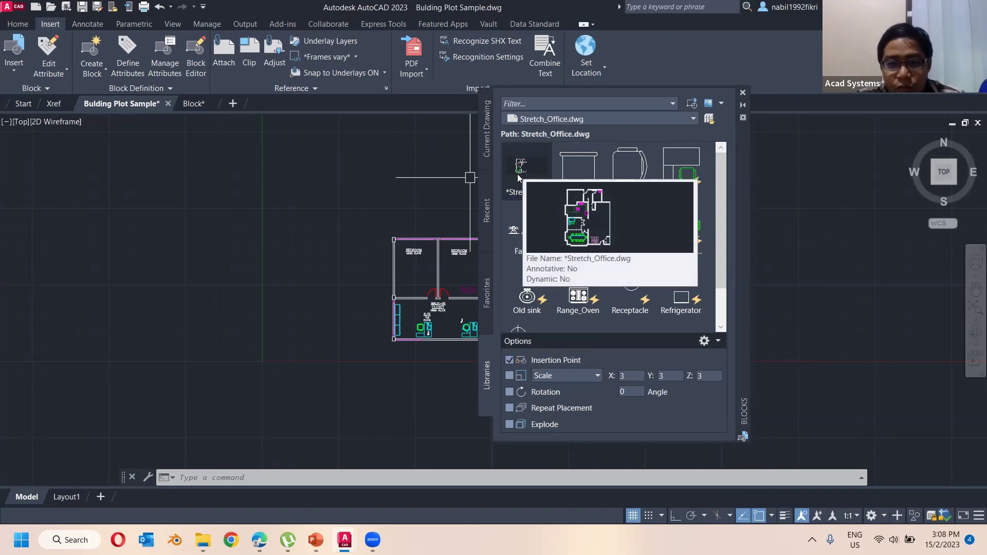
pyautogui.click(524, 175)
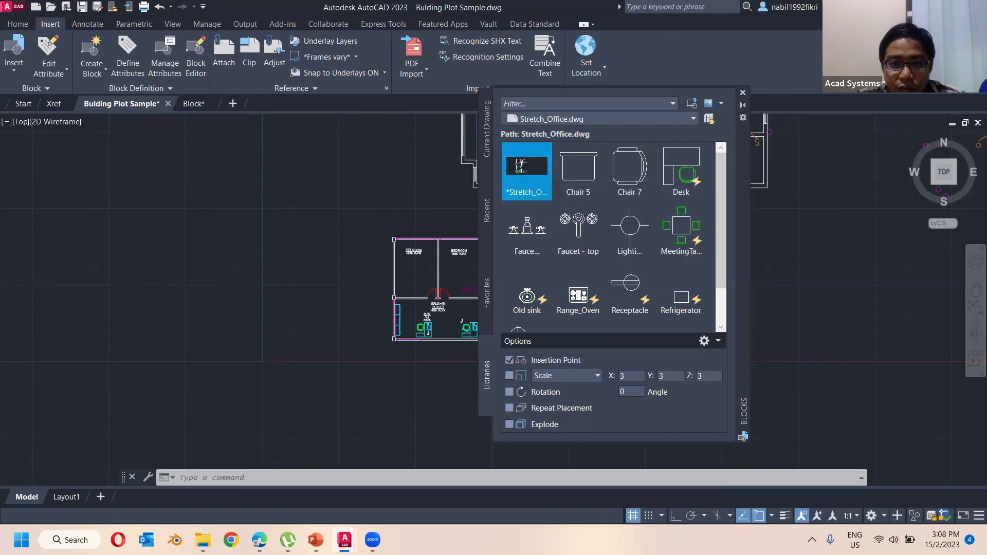
pyautogui.moveTo(393, 239)
pyautogui.mouseDown(button='middle')
pyautogui.moveTo(350, 317)
pyautogui.moveTo(471, 302)
pyautogui.mouseUp(button='middle')
pyautogui.moveTo(643, 377)
pyautogui.mouseDown(button='middle')
pyautogui.moveTo(599, 401)
pyautogui.moveTo(641, 371)
pyautogui.mouseUp(button='middle')
pyautogui.click(641, 371)
pyautogui.write('1')
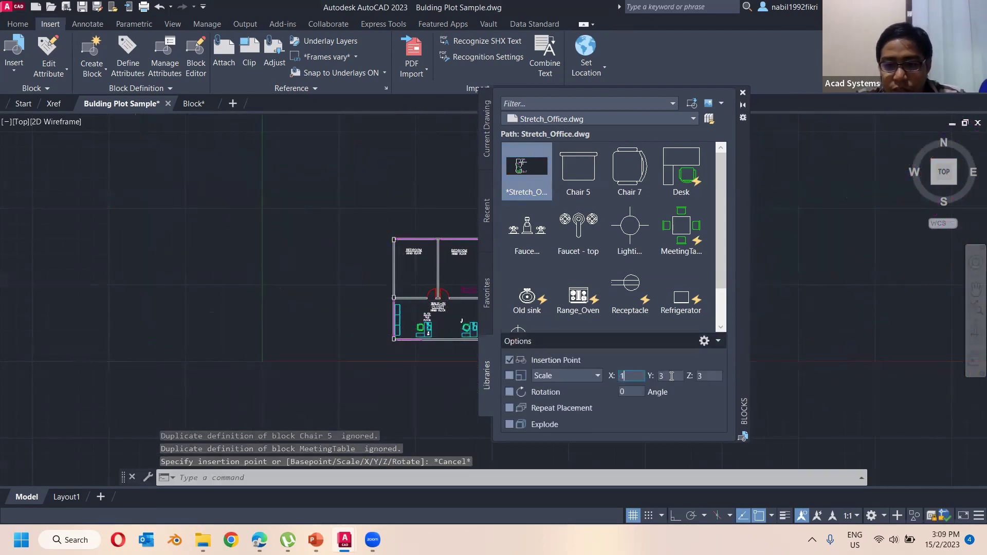
pyautogui.click(700, 376)
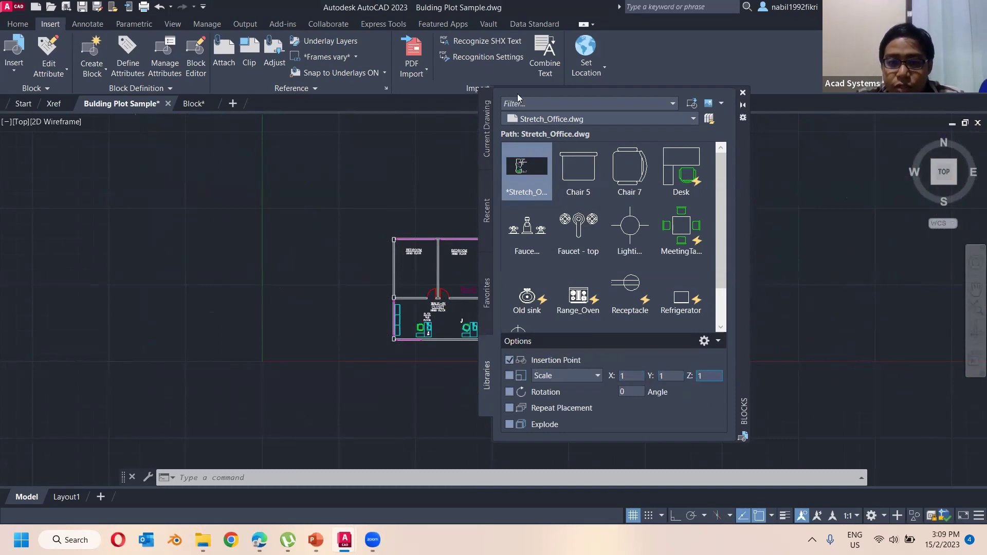
# - Turn off on-screen insertion point picking and insert the whole Stretch_Office.dwg drawing at 0,0,0 from the block library
pyautogui.click(527, 174)
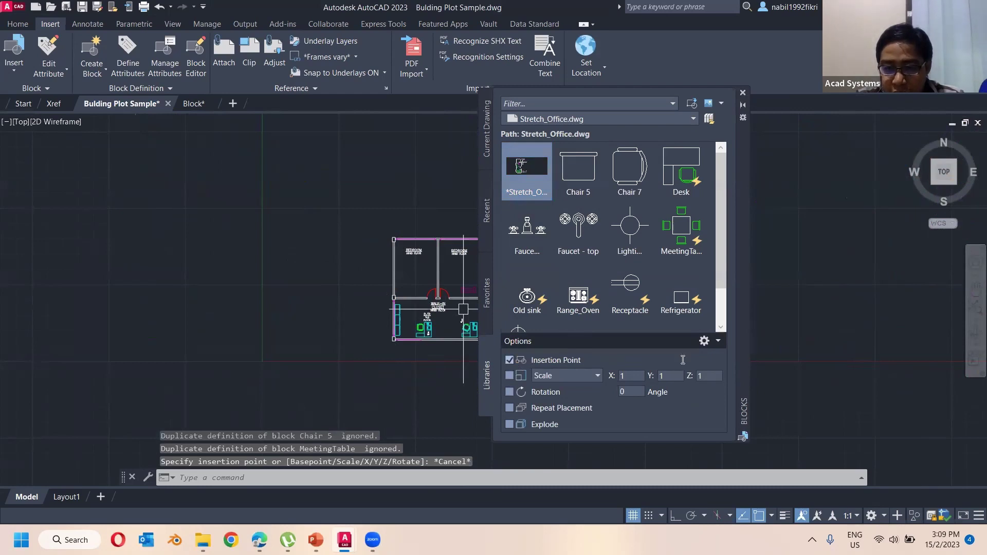
pyautogui.click(640, 359)
pyautogui.click(627, 360)
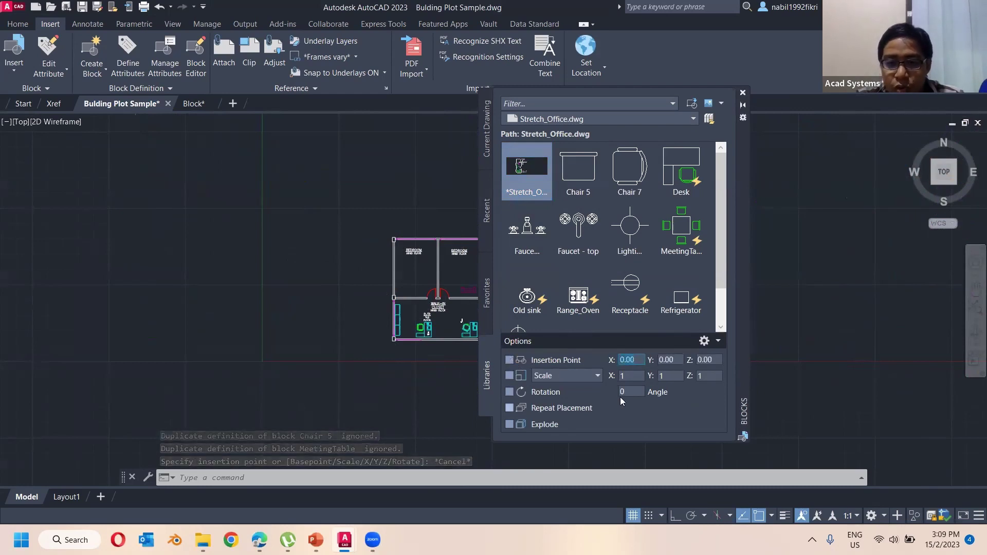
pyautogui.click(716, 360)
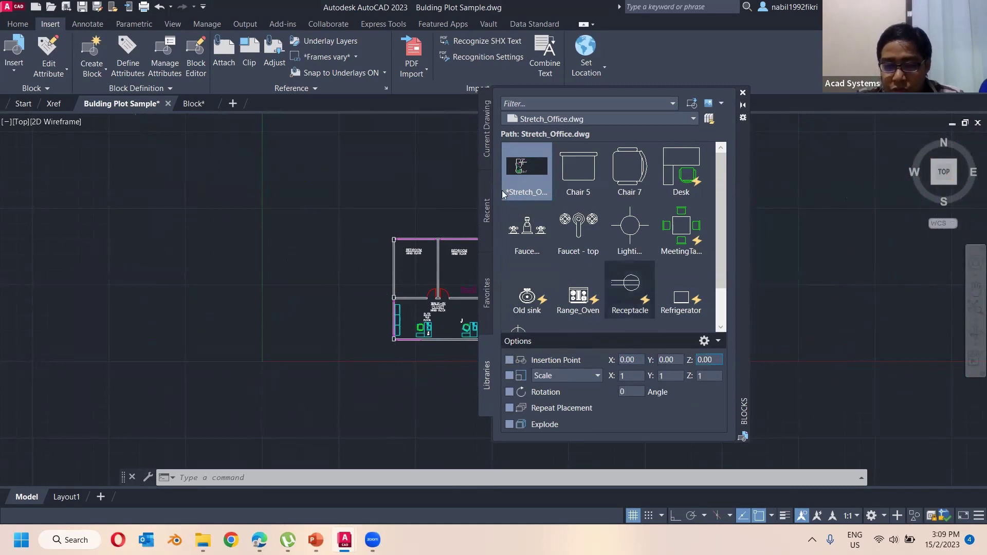
pyautogui.click(535, 171)
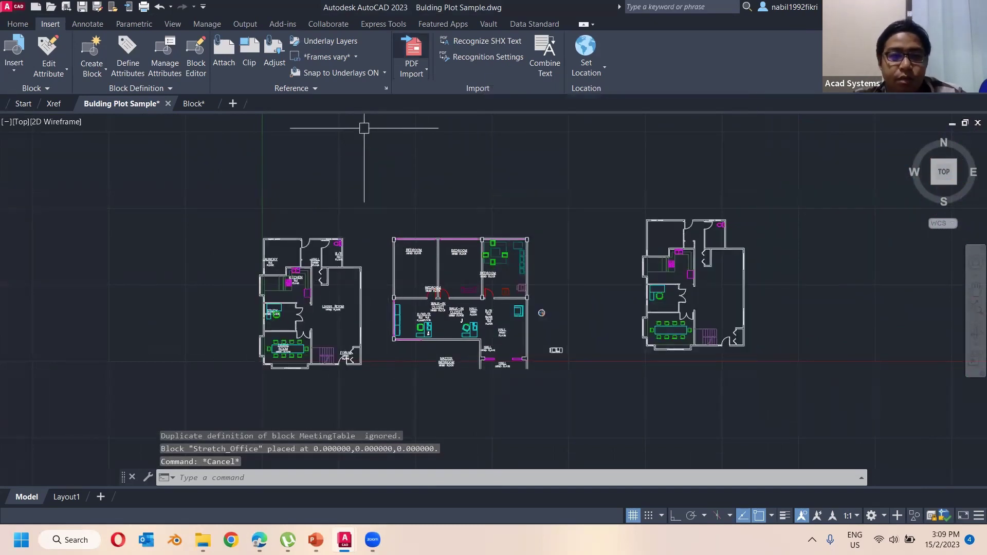
pyautogui.press('Escape')
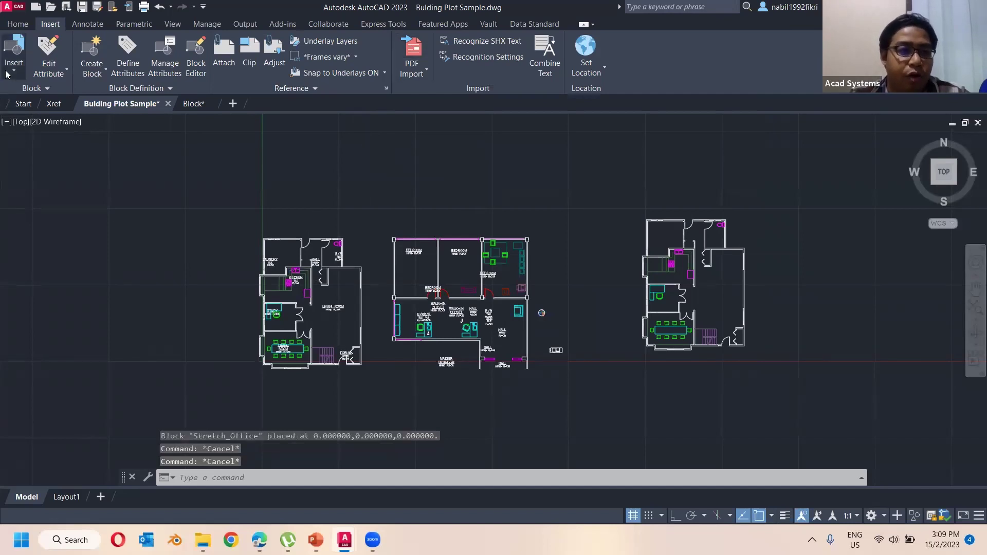
# - Reopen and close the block library, and view the office plan at the origin together with the other floor plans
pyautogui.click(14, 69)
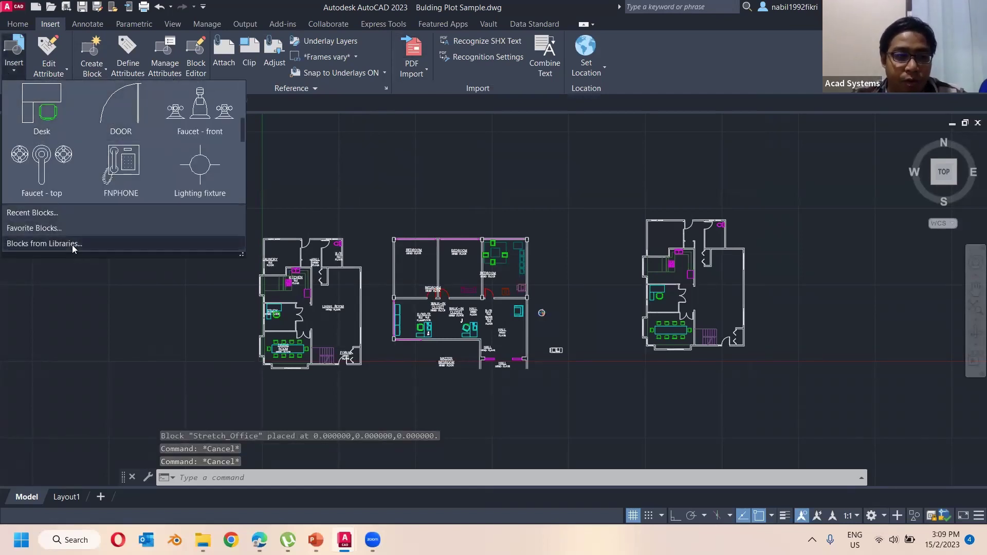
pyautogui.click(72, 244)
pyautogui.click(743, 94)
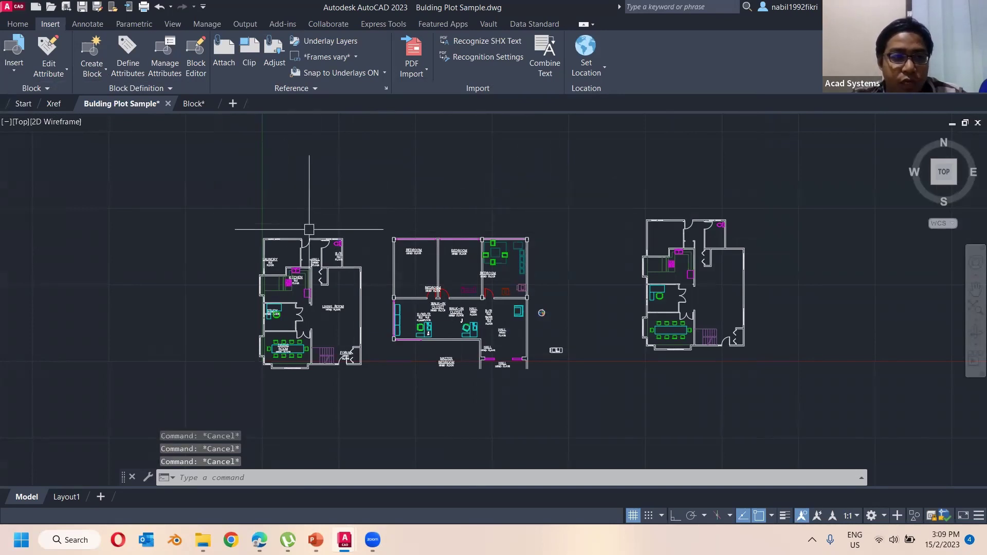
pyautogui.scroll(-2, 375, 221)
pyautogui.moveTo(516, 221)
pyautogui.mouseDown(button='middle')
pyautogui.moveTo(568, 227)
pyautogui.moveTo(538, 198)
pyautogui.mouseUp(button='middle')
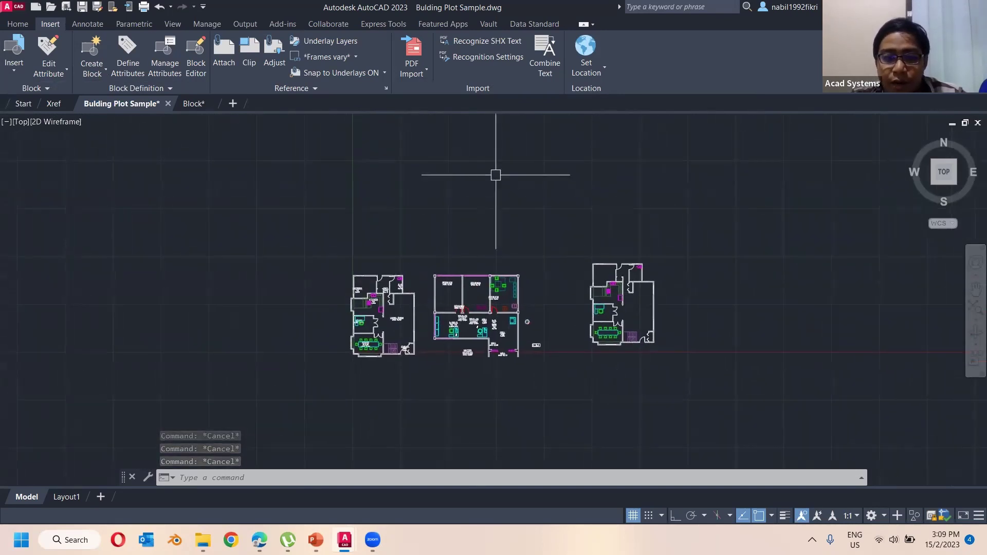
pyautogui.scroll(2, 566, 242)
pyautogui.moveTo(569, 249); pyautogui.dragTo(556, 239, button='middle')
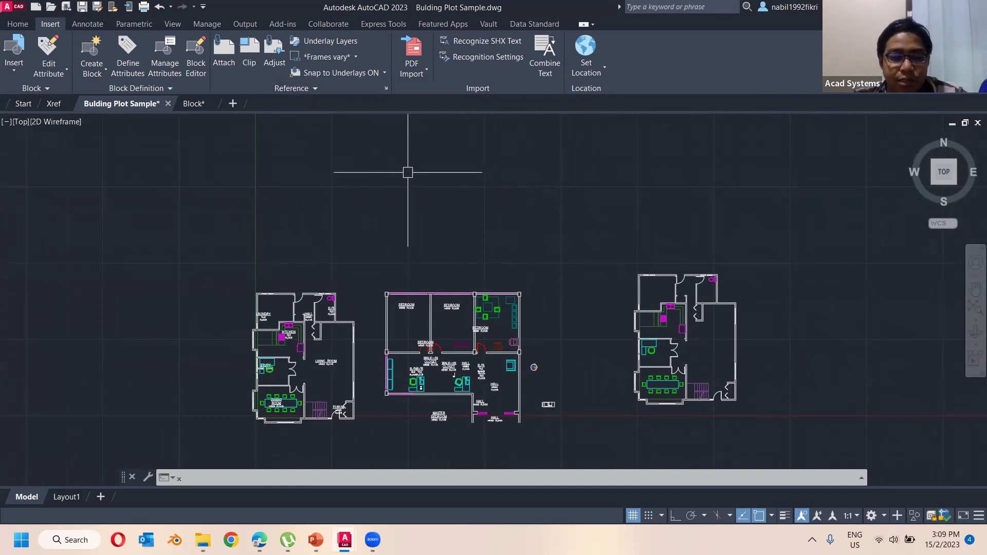
pyautogui.write('xref')
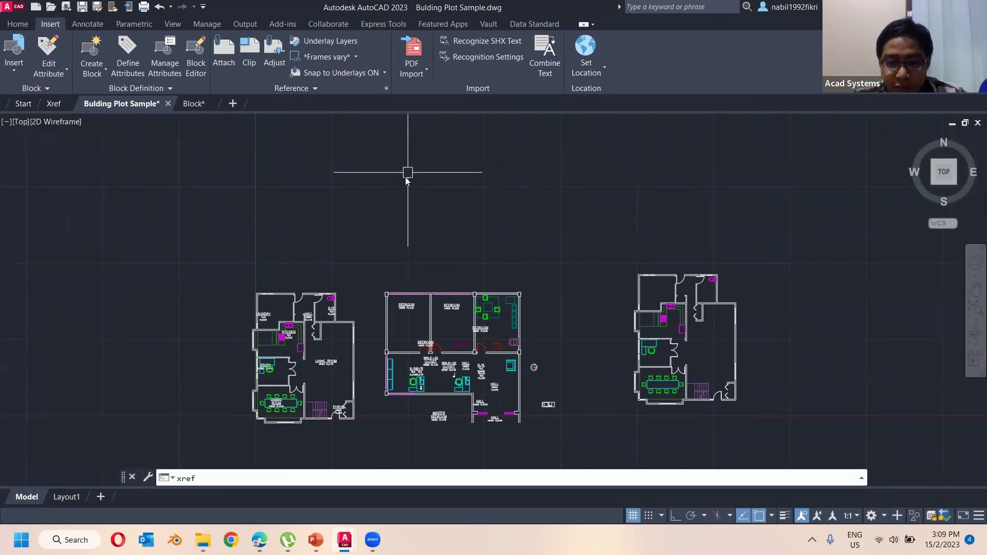
pyautogui.press('Escape')
pyautogui.press('Escape')
pyautogui.press('Escape')
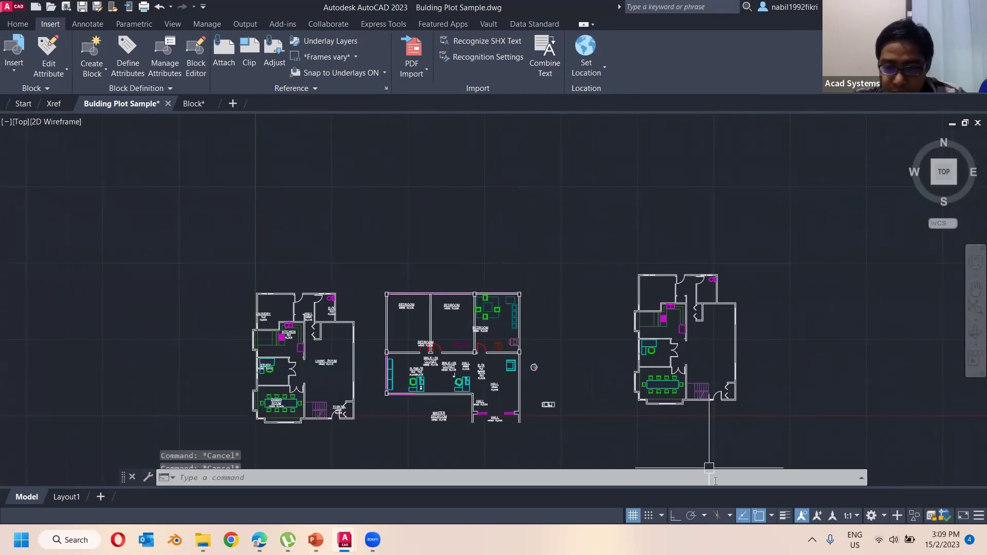
# - Turn on Dynamic Input through the status bar customization
pyautogui.click(978, 517)
pyautogui.press('Return')
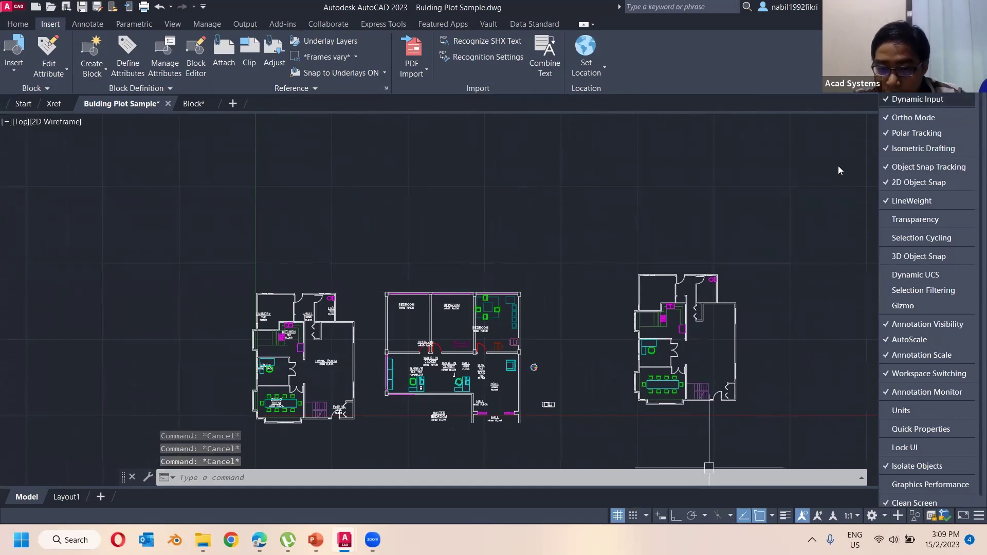
pyautogui.click(421, 213)
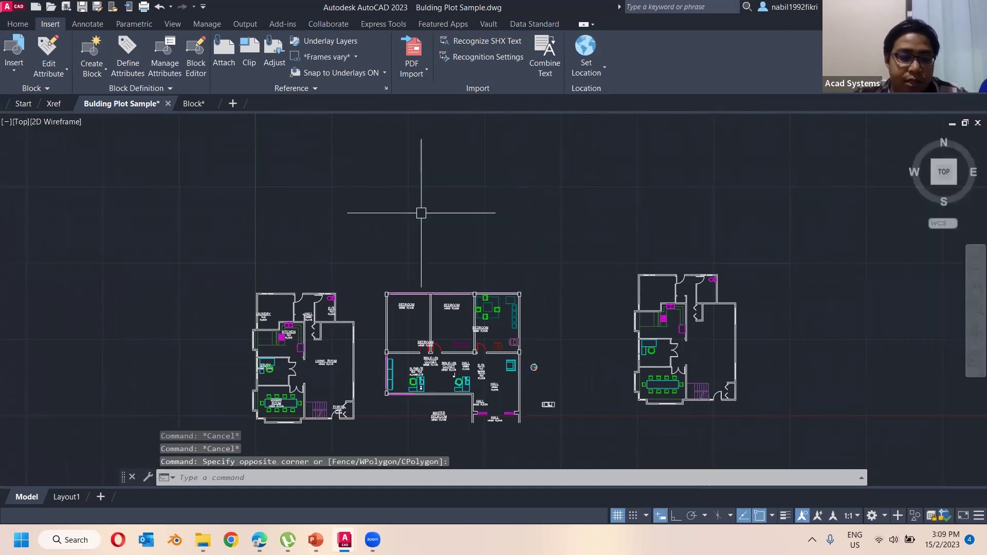
# - Look at the external references list with XREF and at the Attach file chooser, closing both without attaching anything
pyautogui.write('XREF')
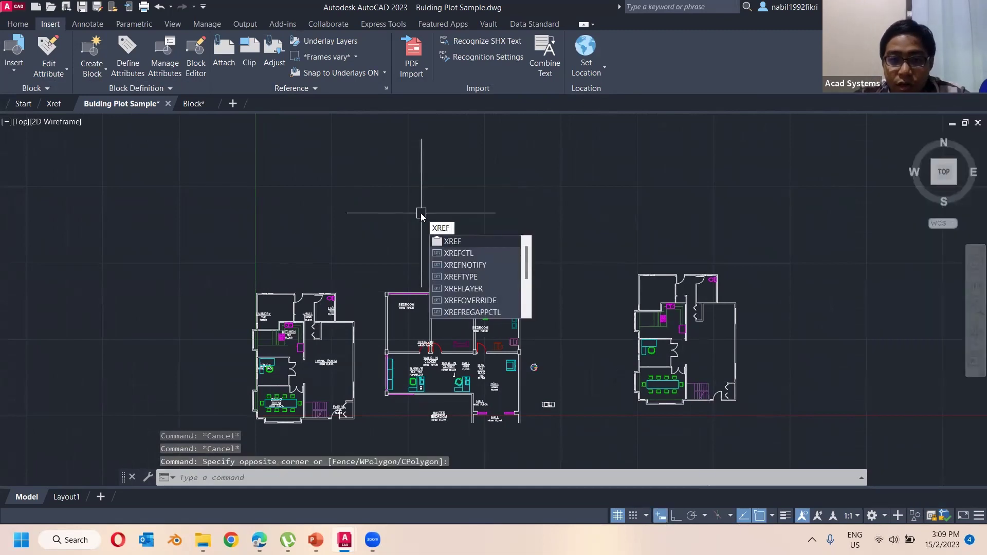
pyautogui.press('Return')
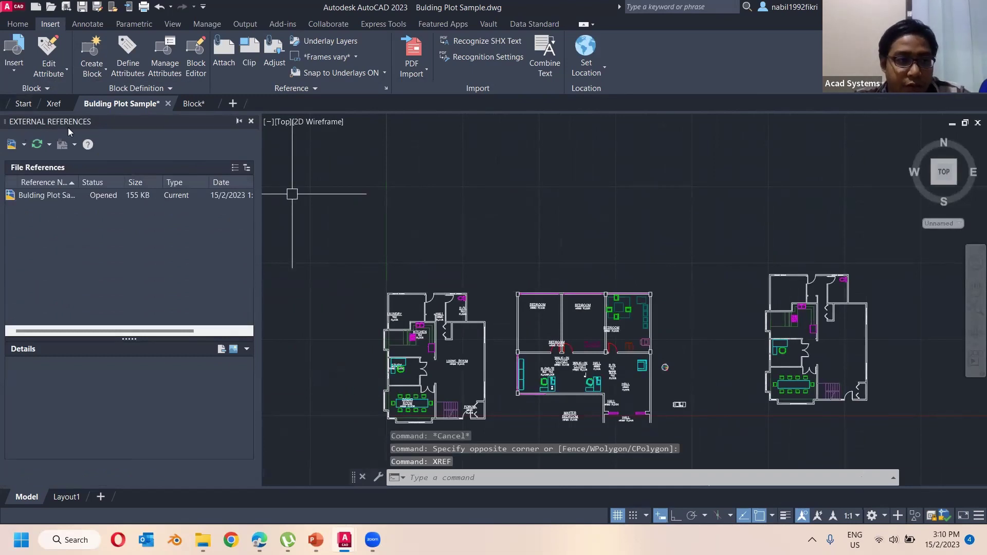
pyautogui.click(252, 121)
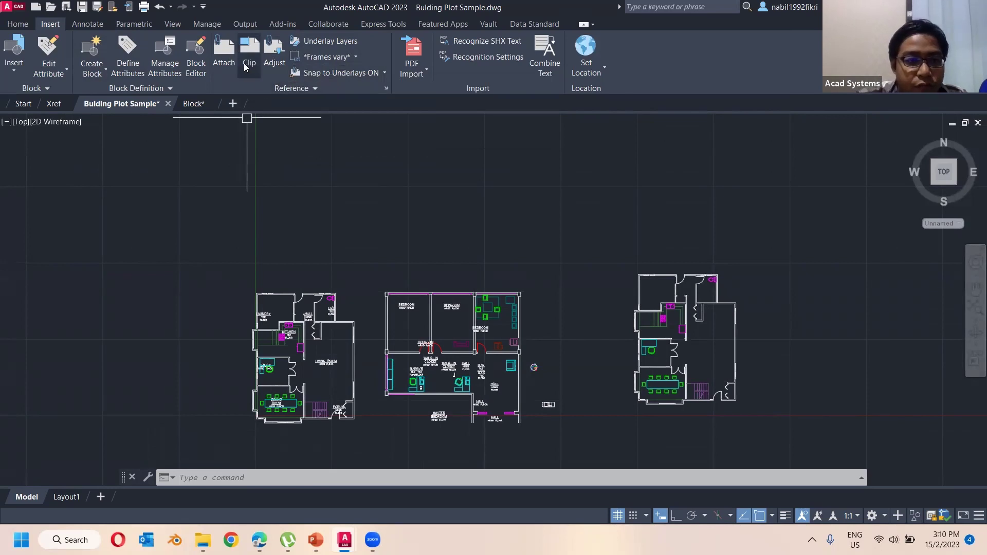
pyautogui.click(223, 51)
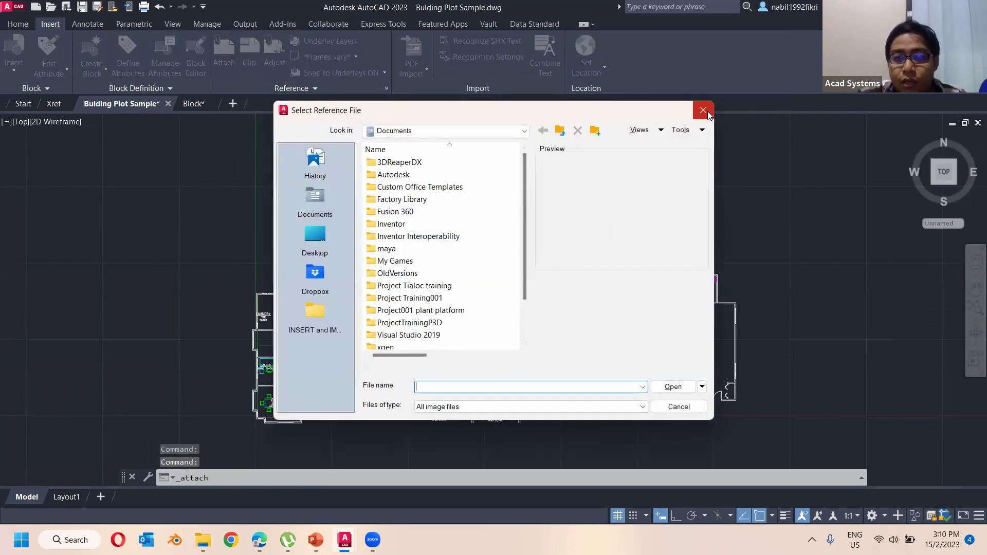
pyautogui.click(706, 113)
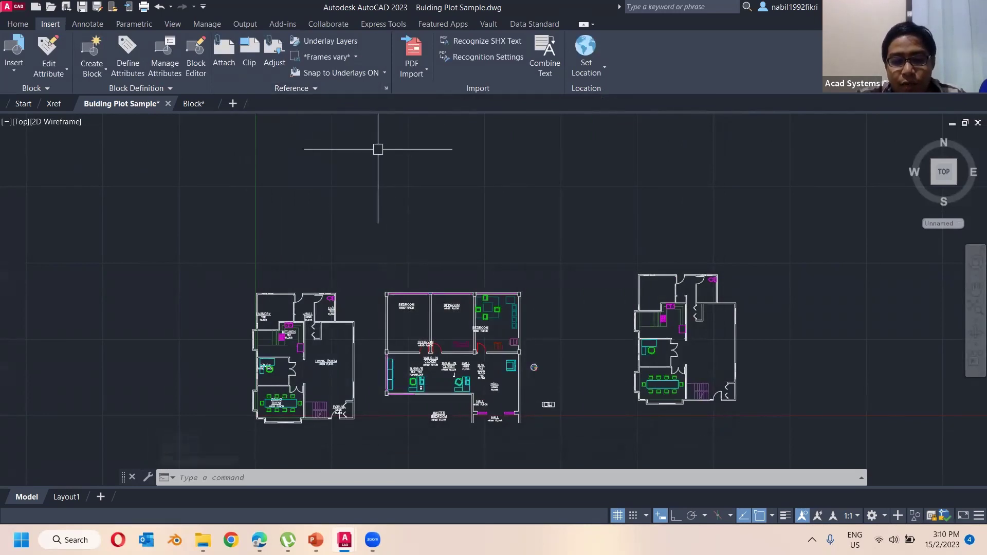
# - Reopen the external references manager for the floor plan drawing and show the file types it can attach
pyautogui.click(387, 90)
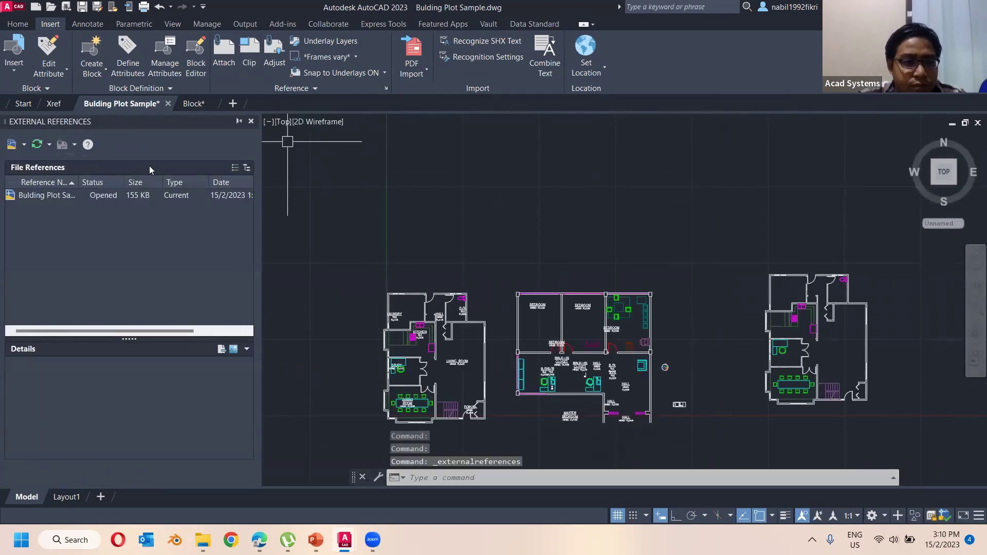
pyautogui.moveTo(519, 270); pyautogui.dragTo(415, 237, button='middle')
pyautogui.moveTo(492, 225); pyautogui.dragTo(518, 243, button='middle')
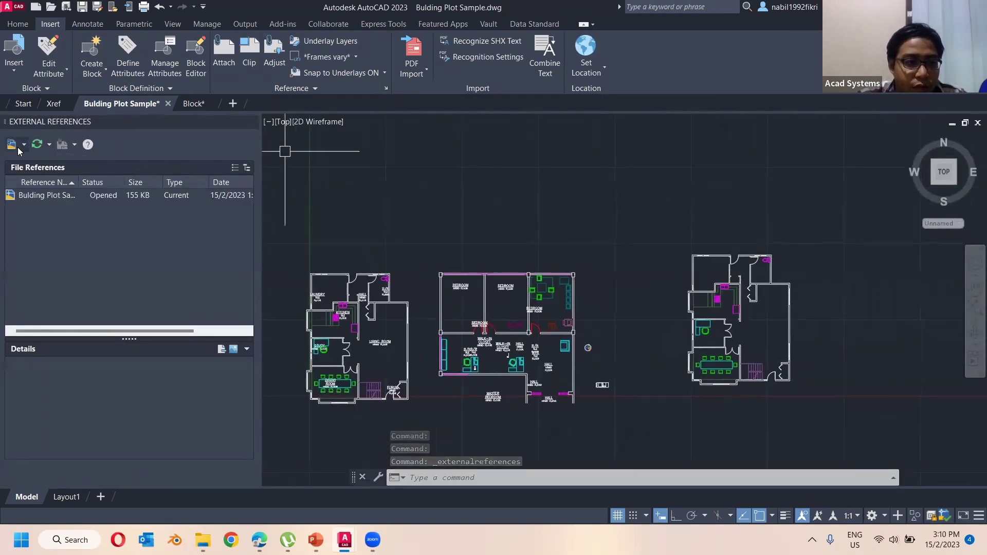
pyautogui.click(23, 145)
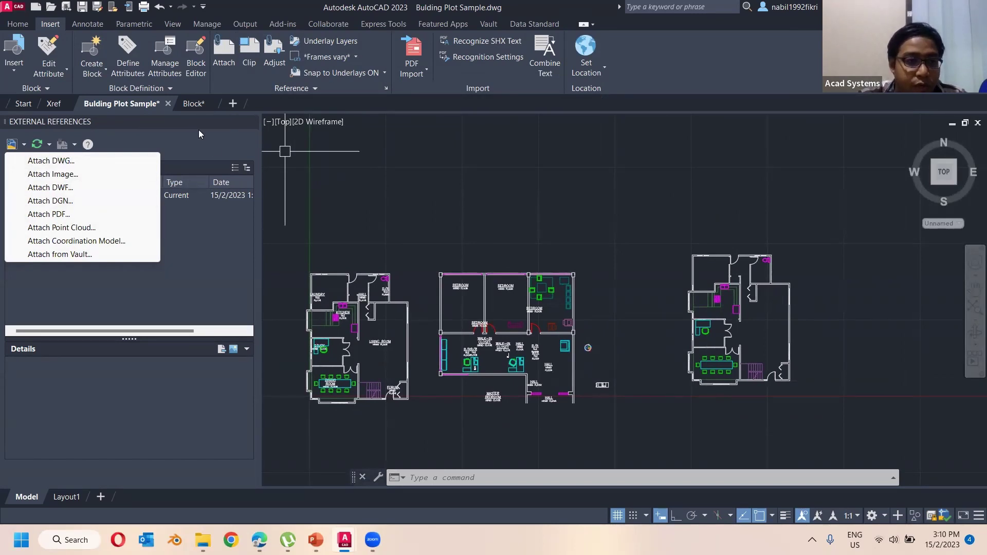
# - Switch to the Xref drawing and detach the 1Quick measure reference from it
pyautogui.click(54, 103)
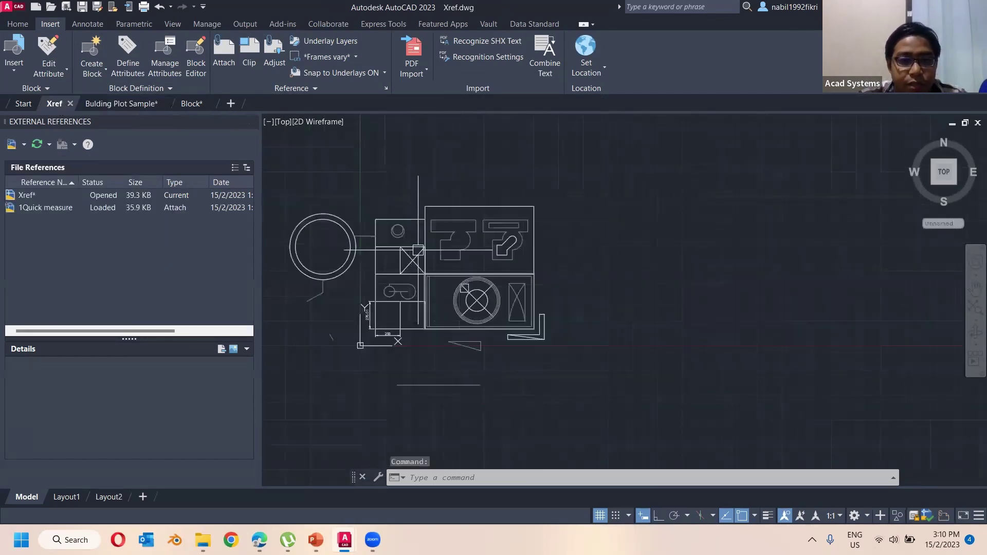
pyautogui.click(44, 208)
pyautogui.rightClick(45, 209)
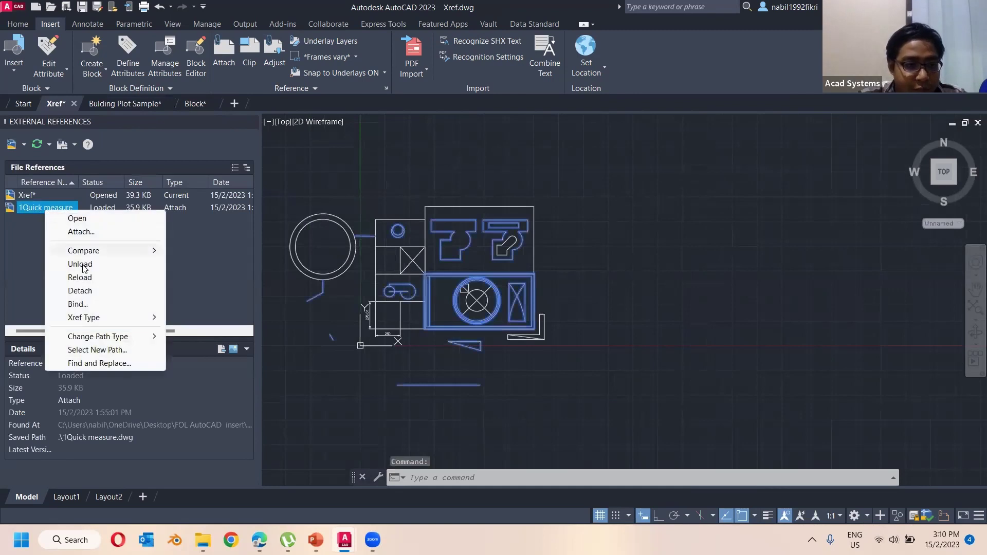
pyautogui.click(91, 292)
# - Examine the geometry remaining in the Xref drawing by selecting all of it, and clear the selection
pyautogui.moveTo(422, 212); pyautogui.dragTo(465, 223, button='middle')
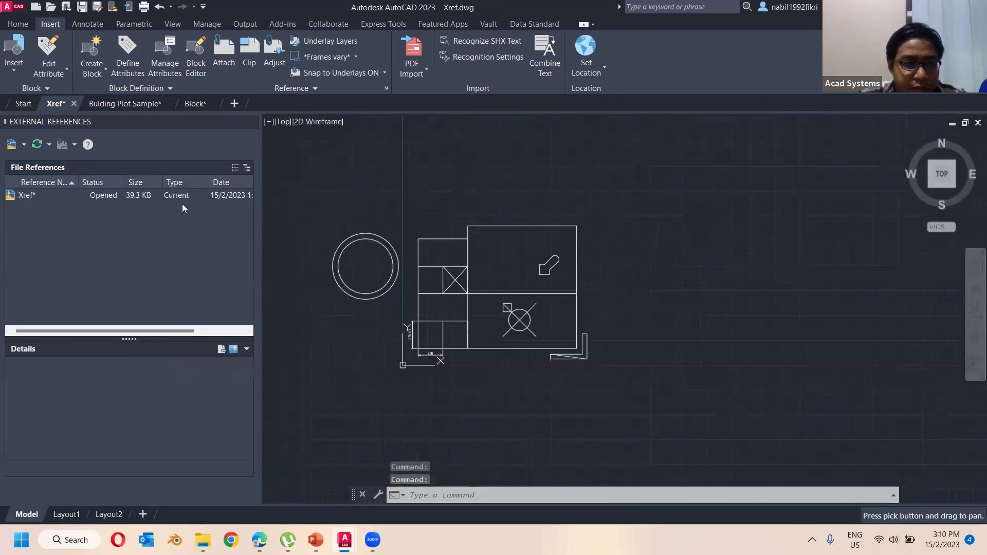
pyautogui.click(315, 183)
pyautogui.click(654, 415)
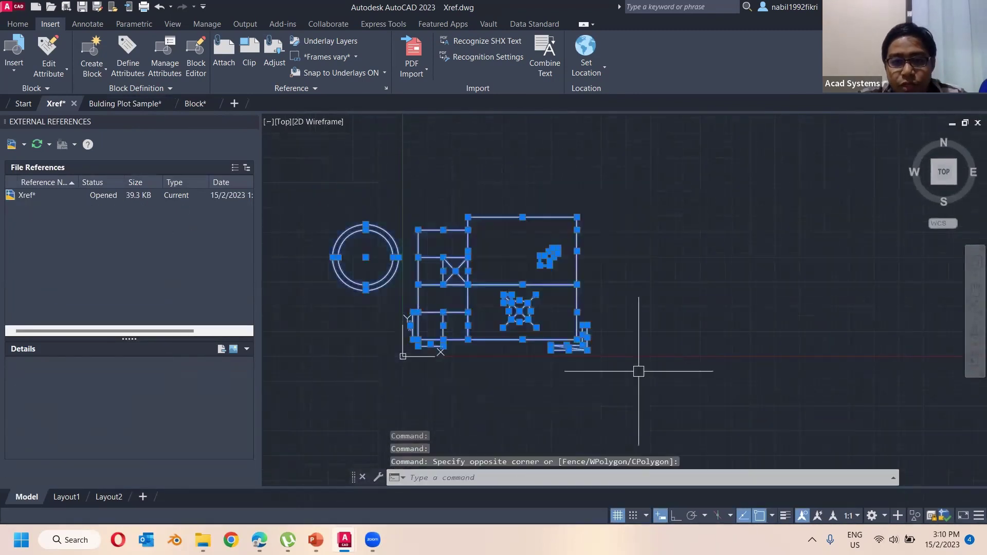
pyautogui.press('Escape')
pyautogui.press('Escape')
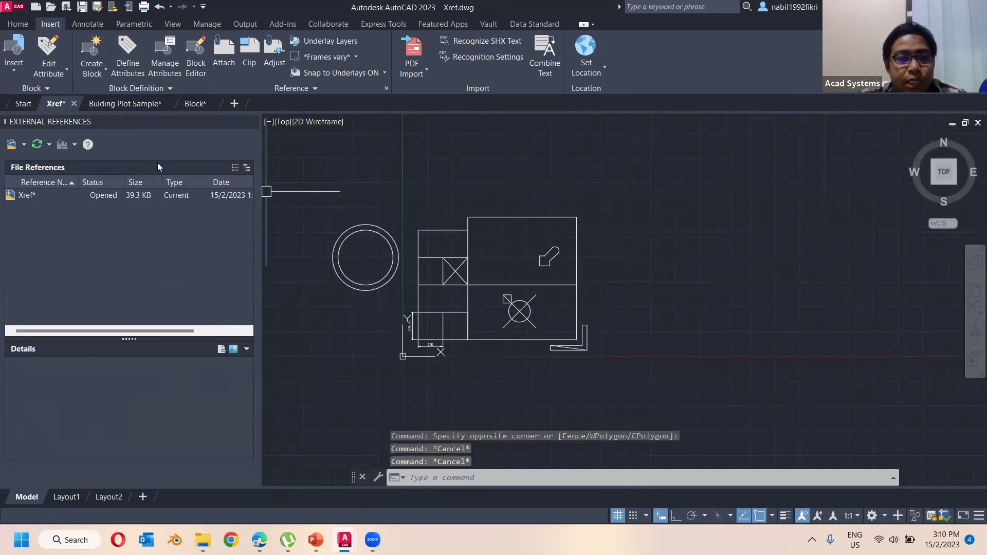
# - Open 1Quick measure.dwg from New folder and view its geometry
pyautogui.hotkey('ctrl', 'o')
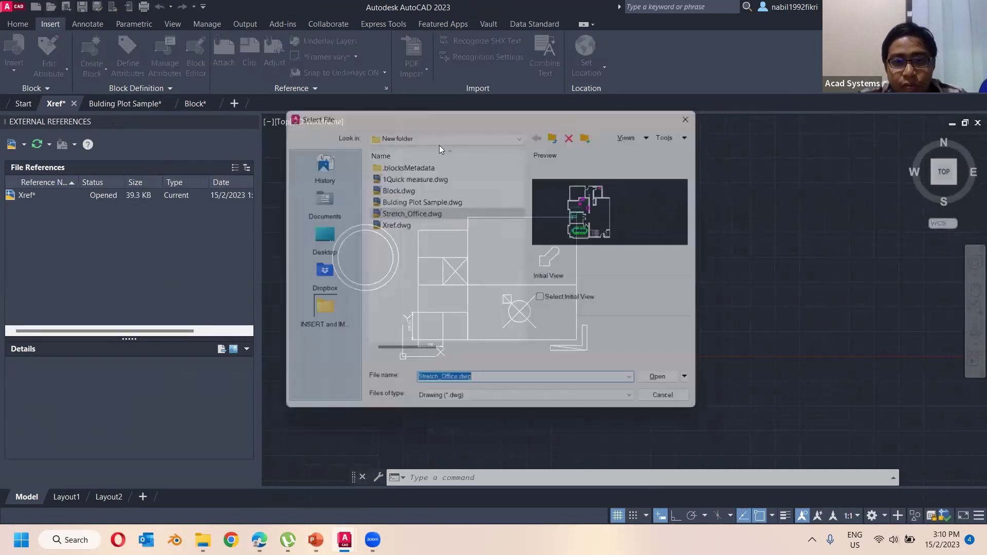
pyautogui.doubleClick(412, 175)
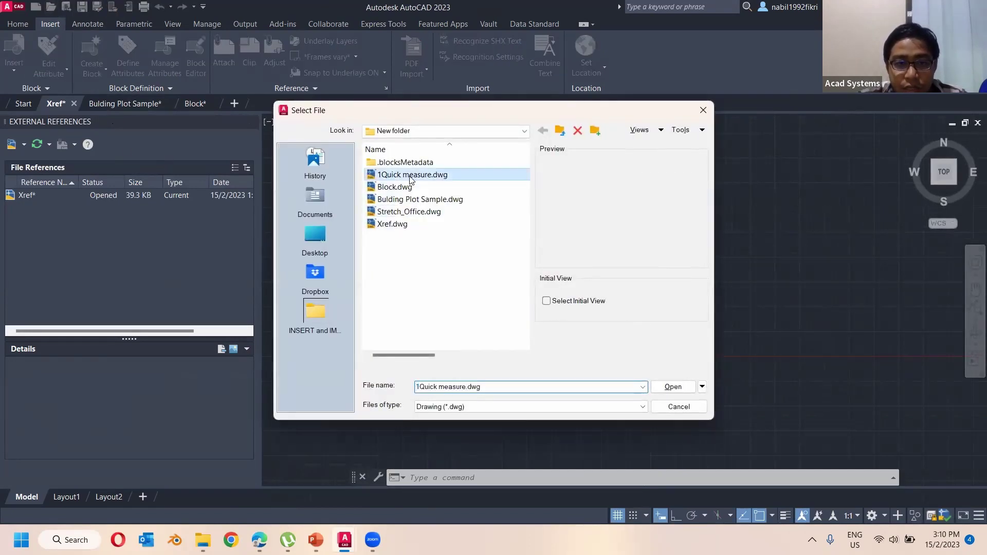
pyautogui.scroll(-3, 531, 290)
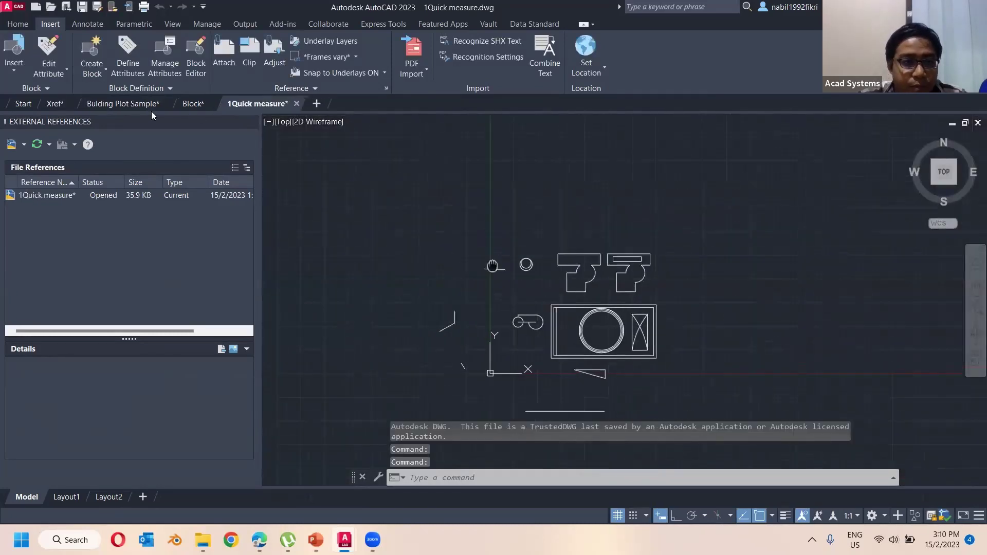
# - Attach 1Quick measure.dwg to the Xref drawing as an Attachment with relative path, scale 1, insertion point 0,0,0 and rotation 0
pyautogui.click(56, 104)
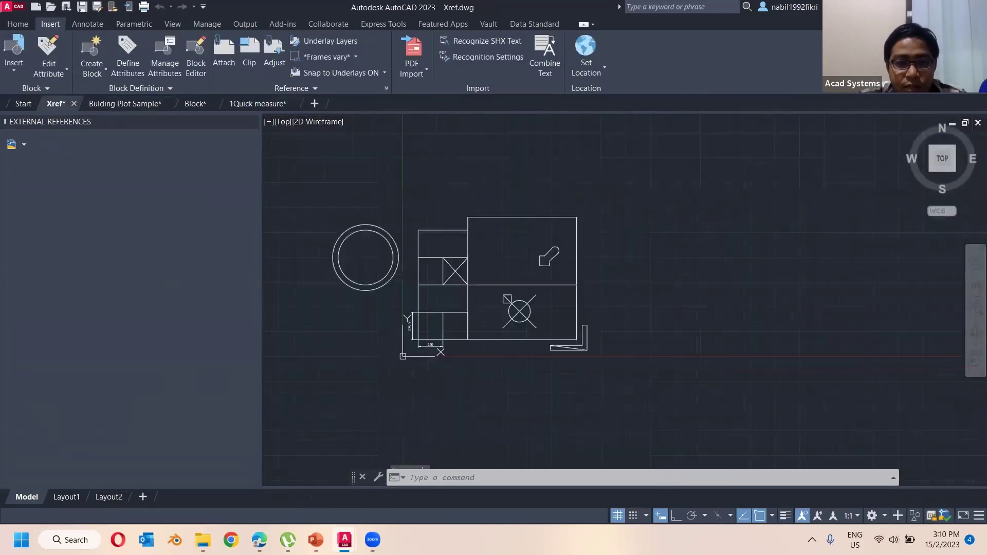
pyautogui.click(25, 144)
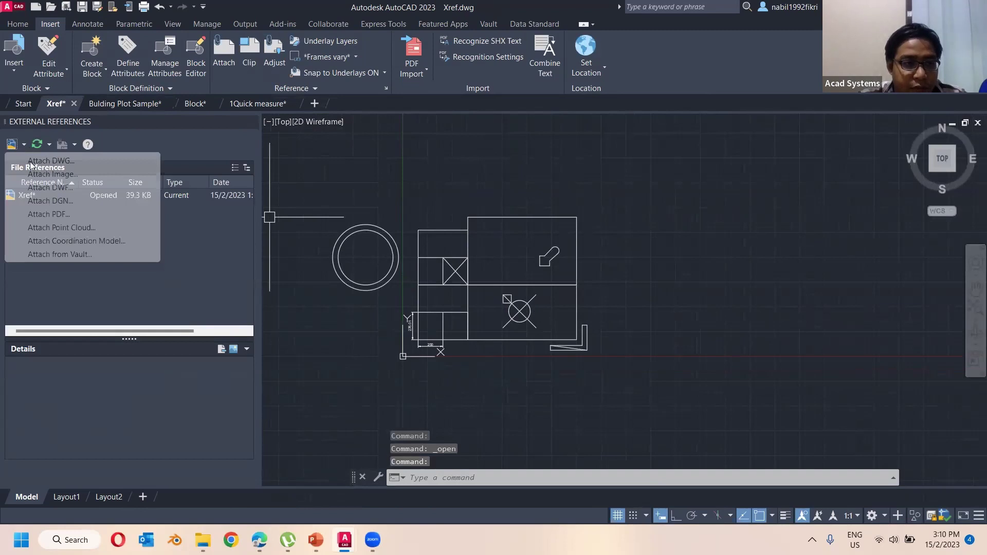
pyautogui.click(24, 146)
pyautogui.click(47, 165)
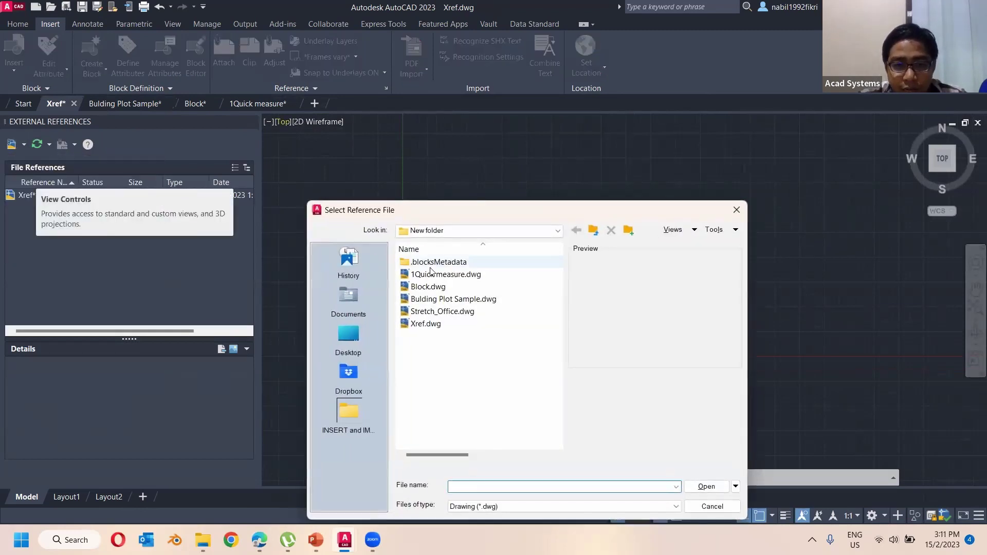
pyautogui.click(446, 274)
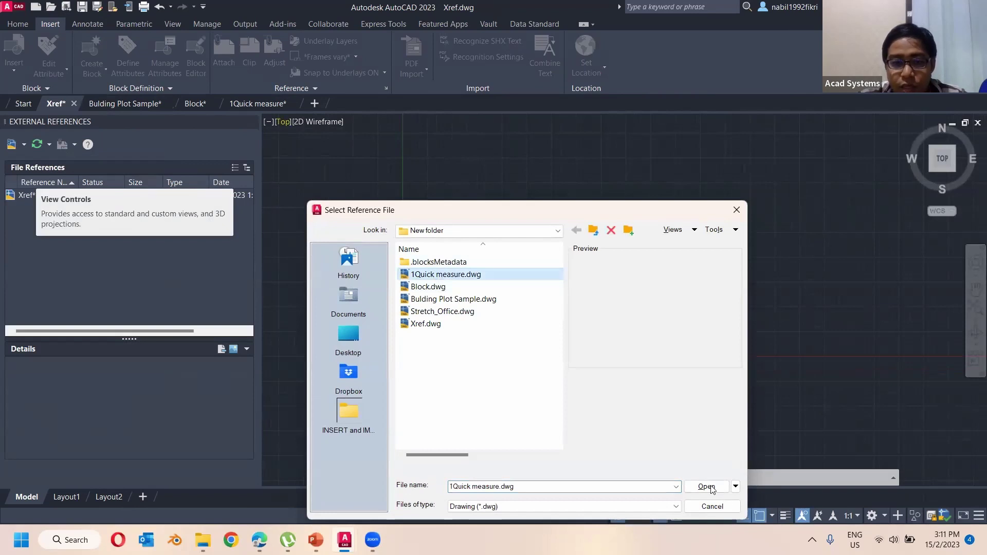
pyautogui.press('Return')
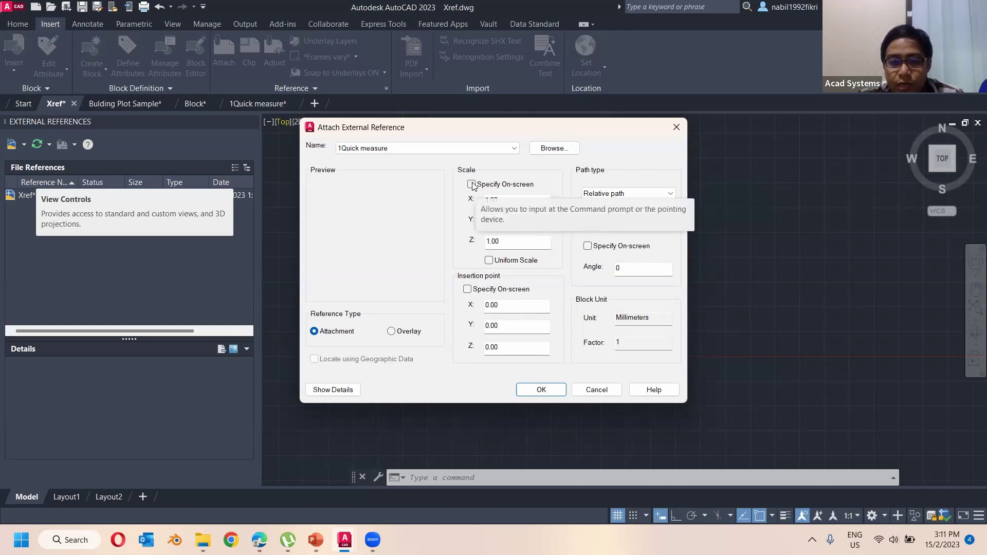
pyautogui.click(541, 389)
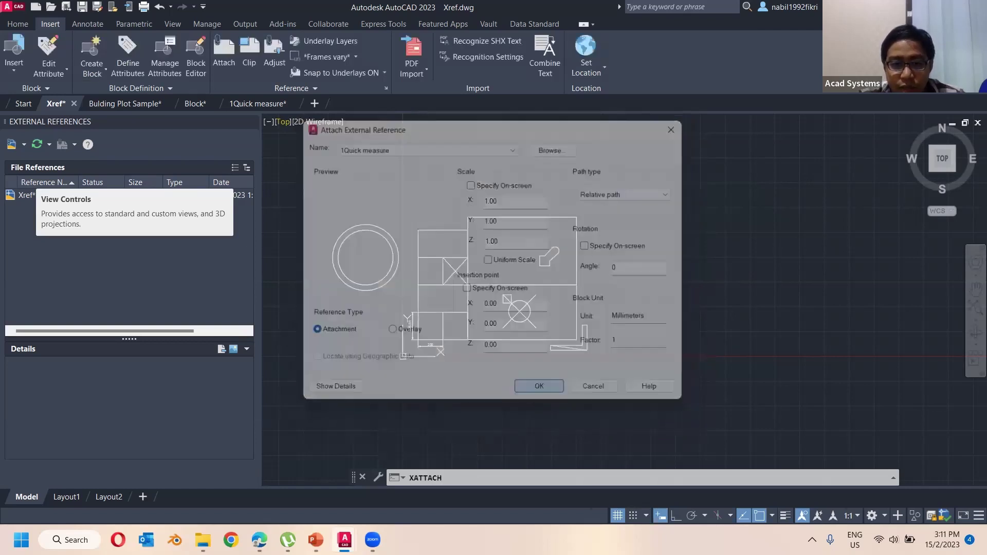
# - Examine the attached 1Quick measure geometry overlaid on the host drawing, selecting the reference to highlight it and clearing the selection
pyautogui.scroll(-3, 543, 313)
pyautogui.scroll(5, 544, 313)
pyautogui.moveTo(544, 313); pyautogui.dragTo(664, 274, button='middle')
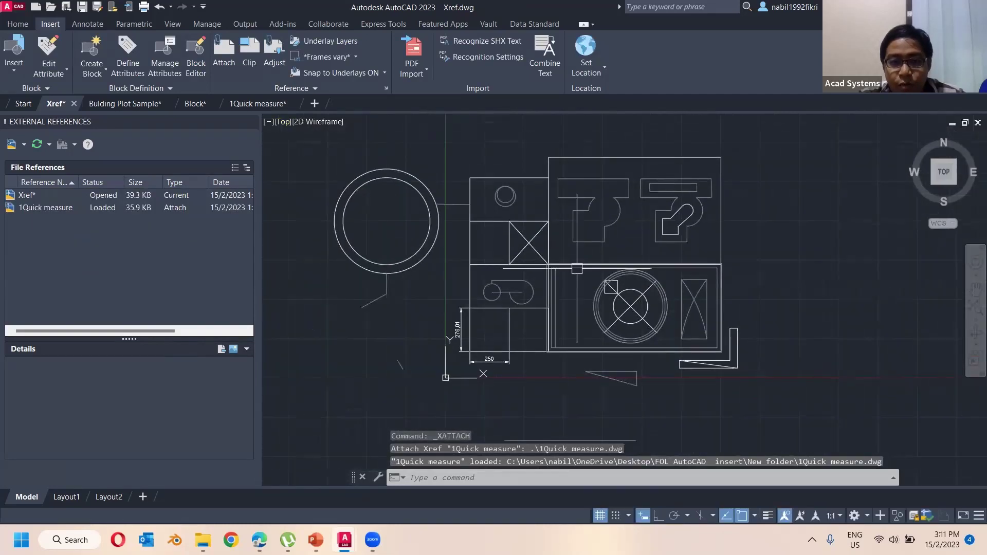
pyautogui.scroll(-2, 454, 272)
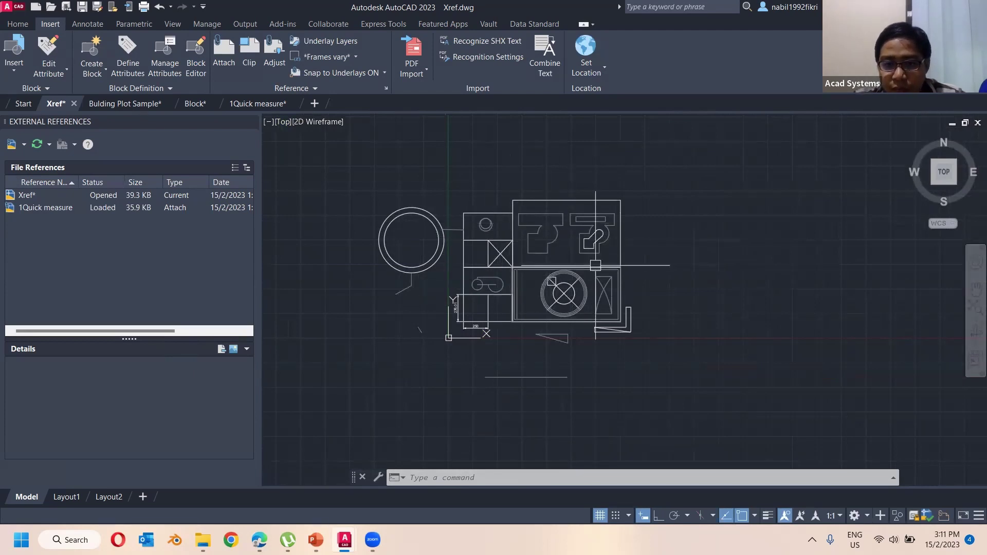
pyautogui.scroll(5, 550, 244)
pyautogui.click(585, 254)
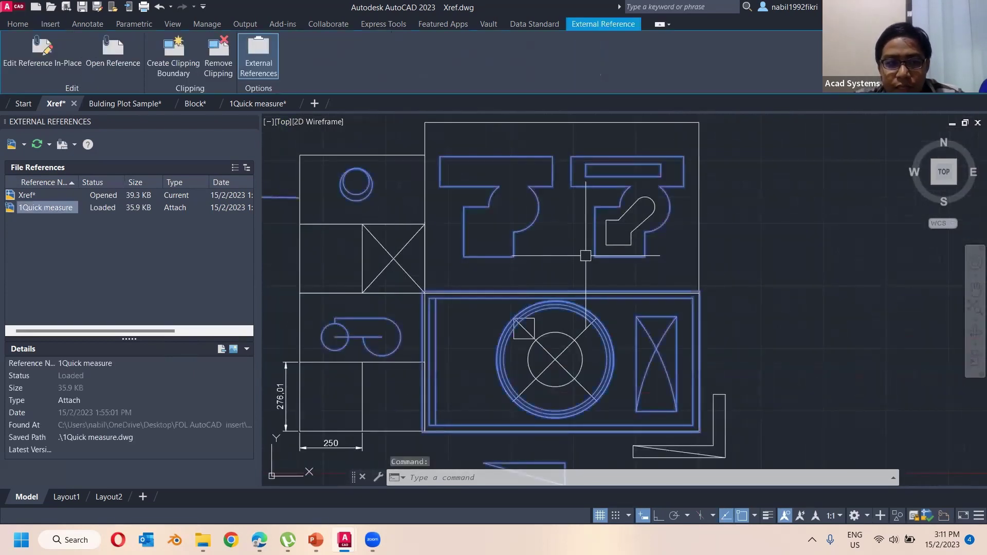
pyautogui.press('Escape')
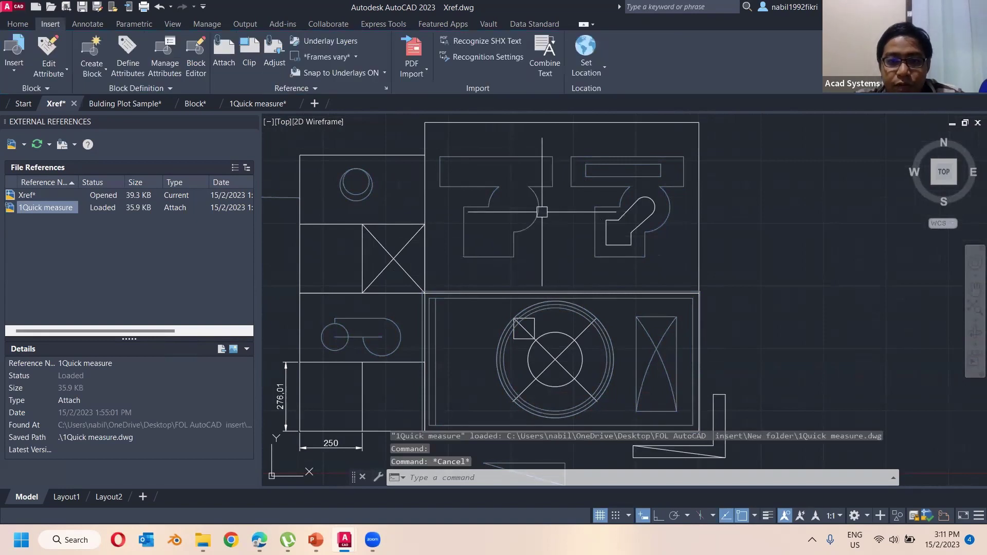
pyautogui.click(535, 218)
pyautogui.scroll(-2, 377, 246)
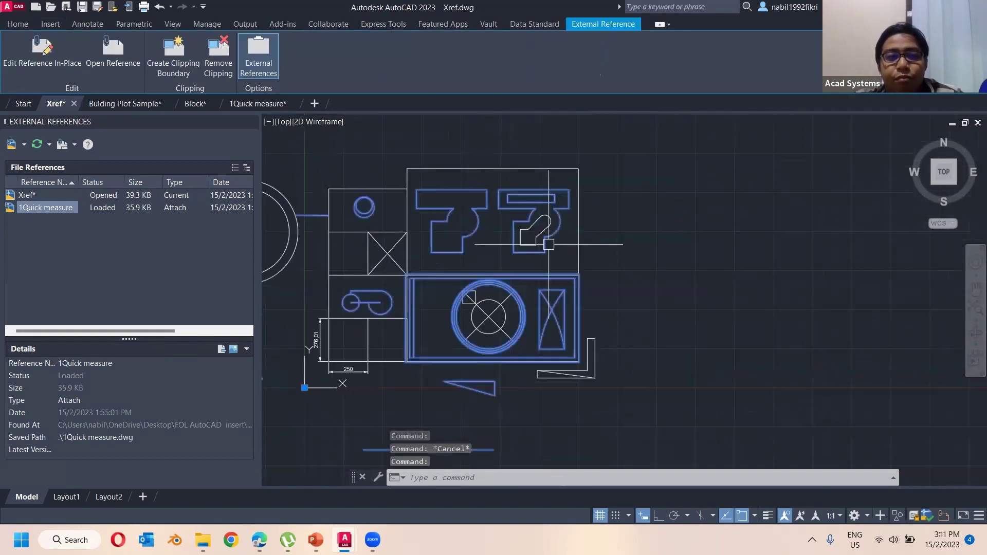
pyautogui.press('Escape')
pyautogui.moveTo(479, 225); pyautogui.dragTo(505, 237, button='middle')
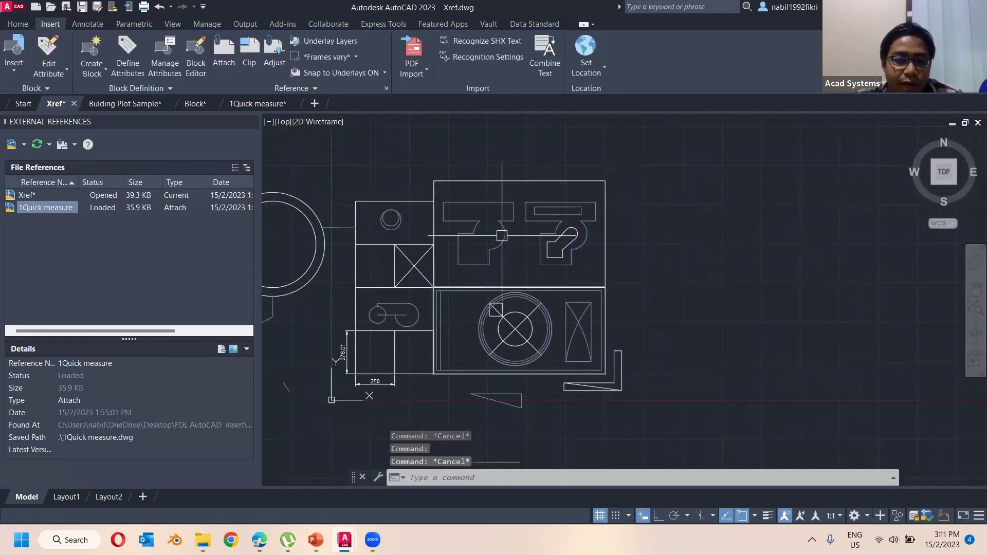
pyautogui.moveTo(455, 262); pyautogui.dragTo(539, 270, button='middle')
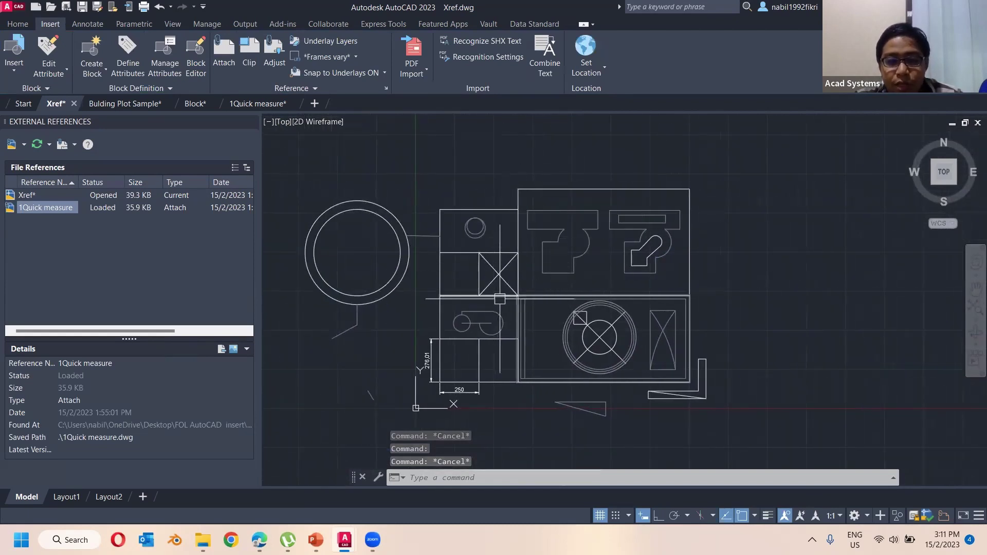
# - Compare the listed Xref and 1Quick measure files by highlighting each, and inspect the referenced geometry against the host geometry
pyautogui.click(36, 195)
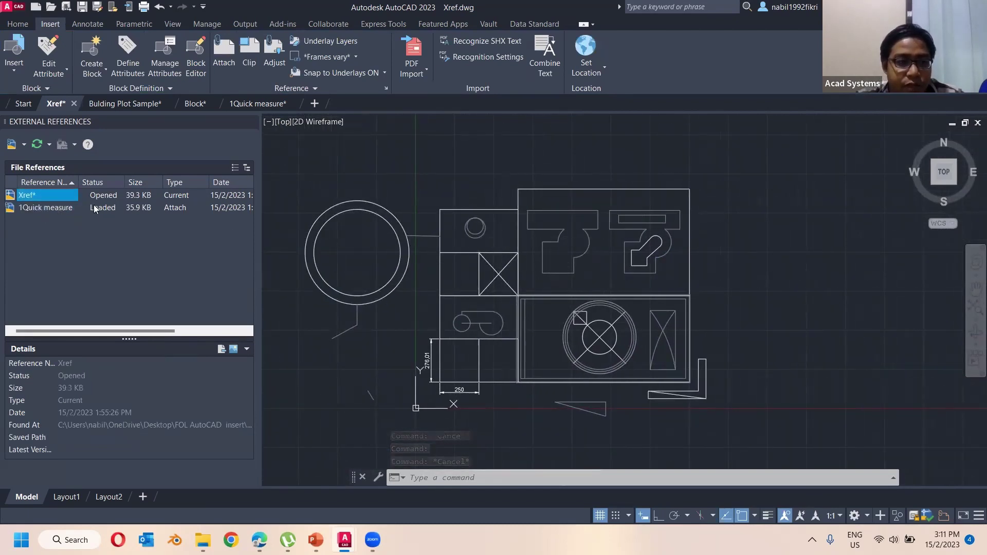
pyautogui.click(43, 207)
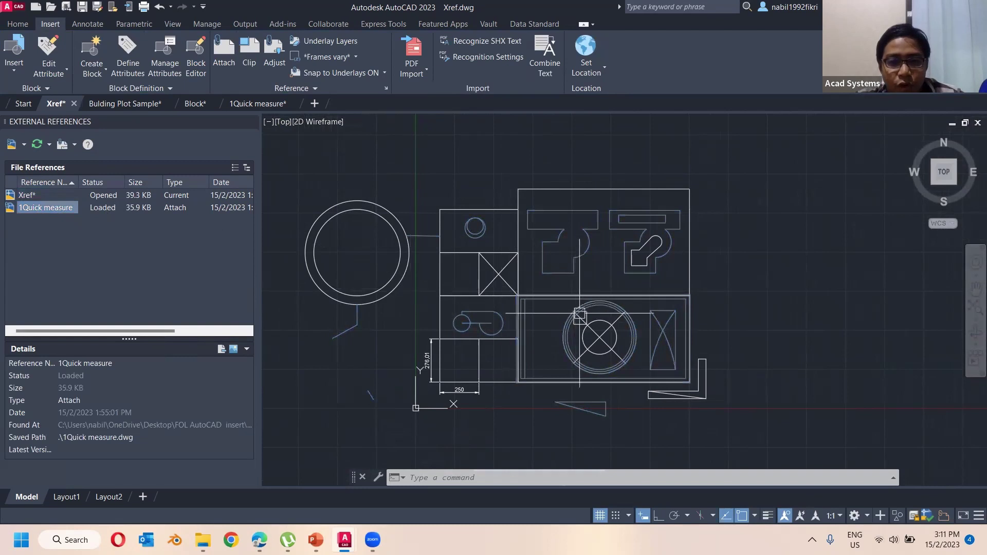
pyautogui.click(648, 331)
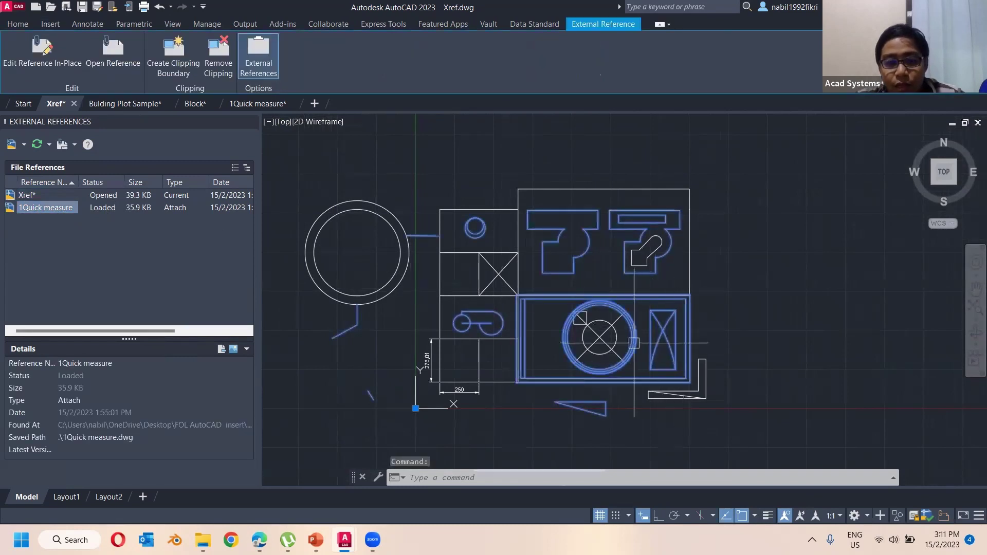
pyautogui.press('Escape')
pyautogui.scroll(4, 492, 327)
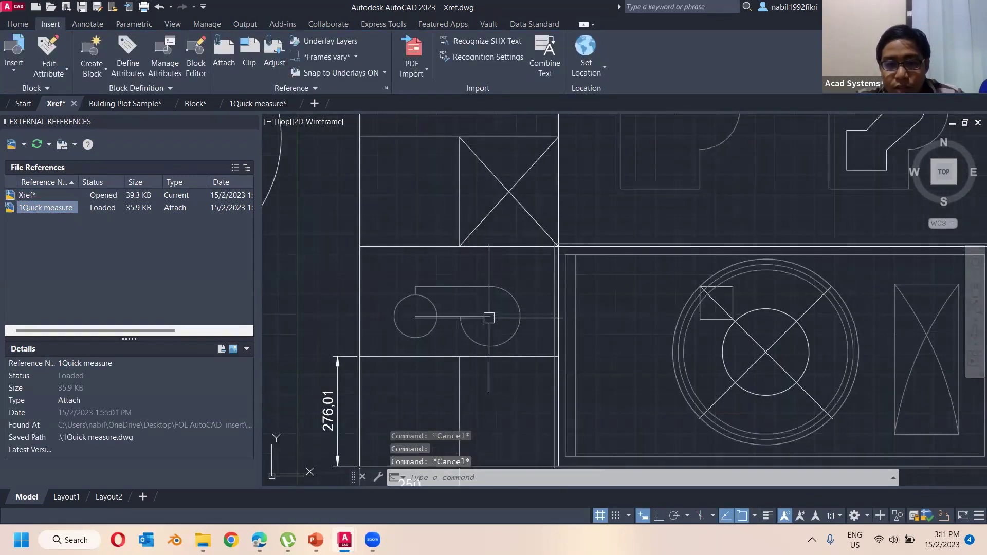
pyautogui.scroll(-4, 502, 327)
# - Try to edit the attached 1Quick measure reference in place with all nested objects selected automatically
pyautogui.click(563, 303)
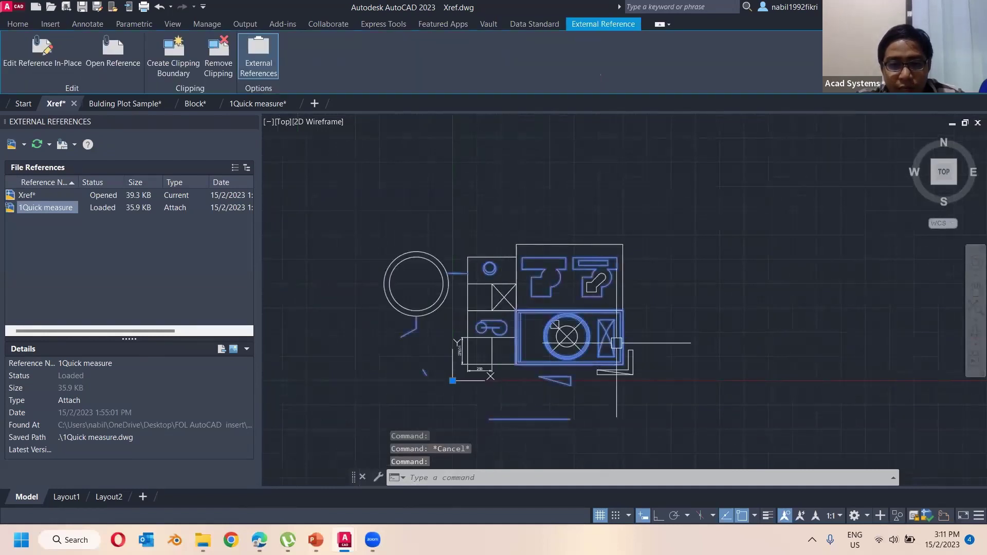
pyautogui.click(30, 68)
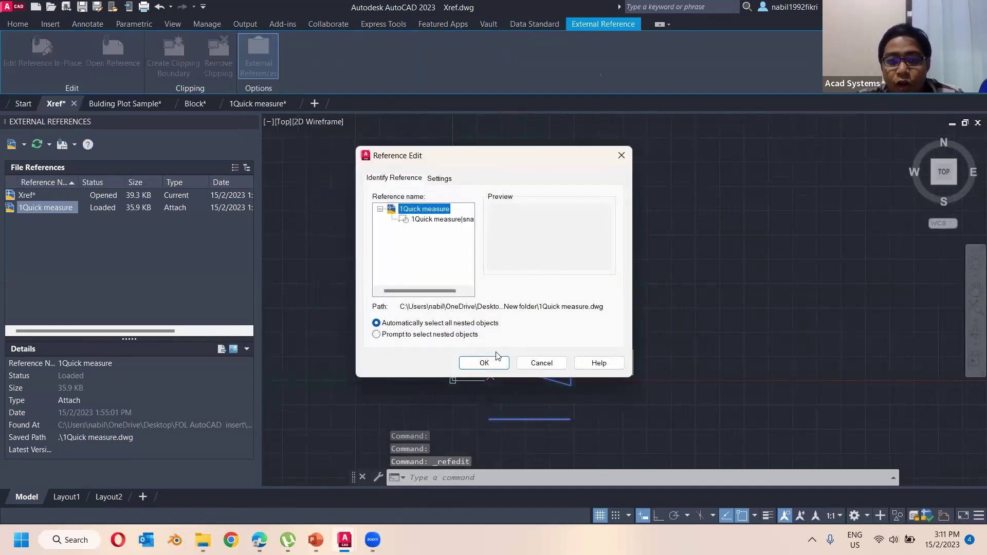
pyautogui.click(486, 361)
pyautogui.click(572, 307)
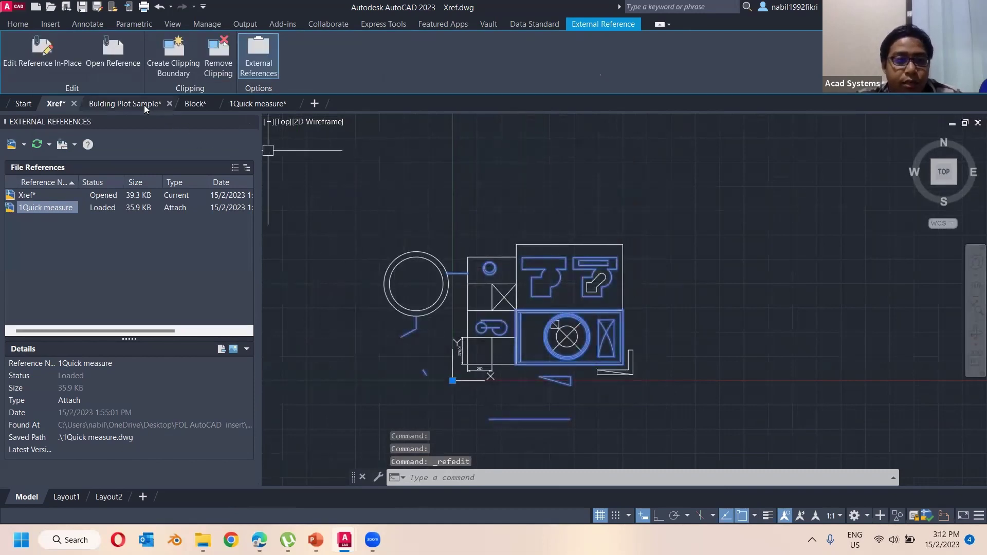
# - Close the separately opened 1Quick measure drawing and return to the Xref drawing
pyautogui.moveTo(147, 105)
pyautogui.click(253, 103)
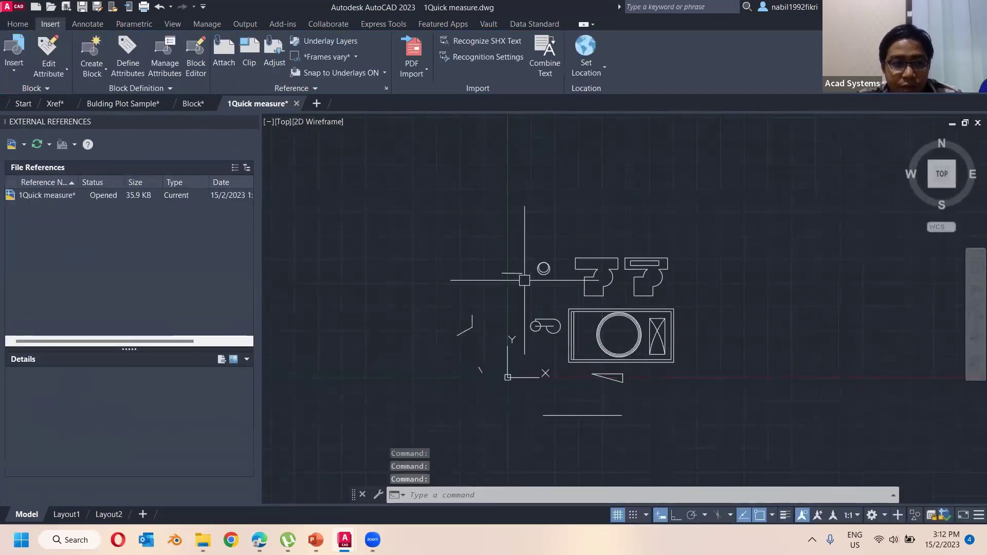
pyautogui.click(296, 104)
pyautogui.click(522, 301)
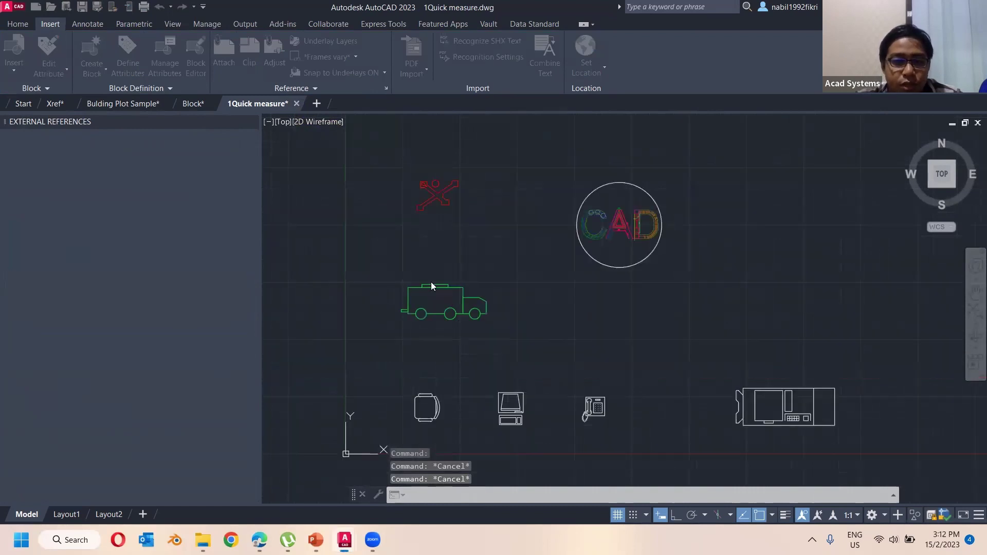
pyautogui.click(63, 106)
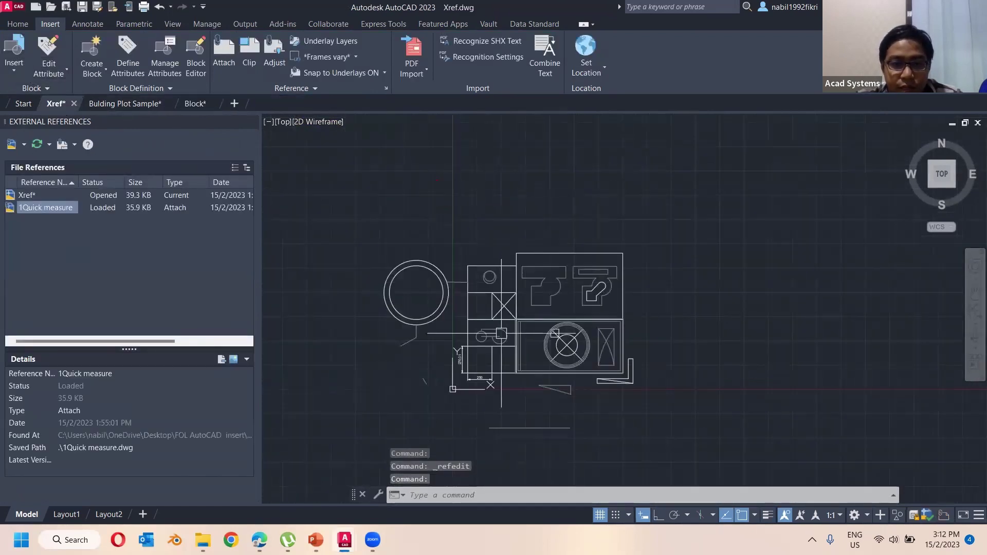
# - Start in-place editing of the 1Quick measure reference with all nested objects selected automatically
pyautogui.click(530, 344)
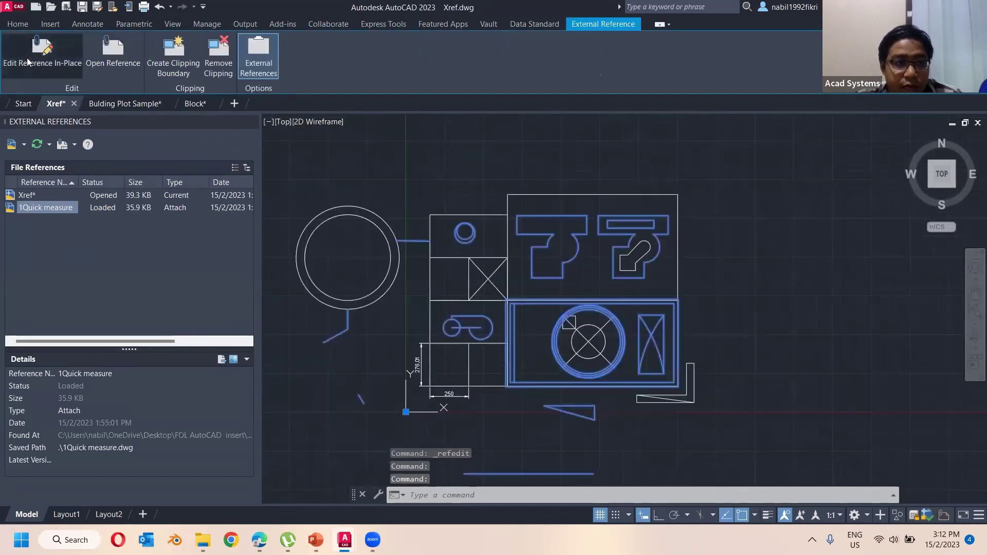
pyautogui.click(42, 48)
pyautogui.click(505, 364)
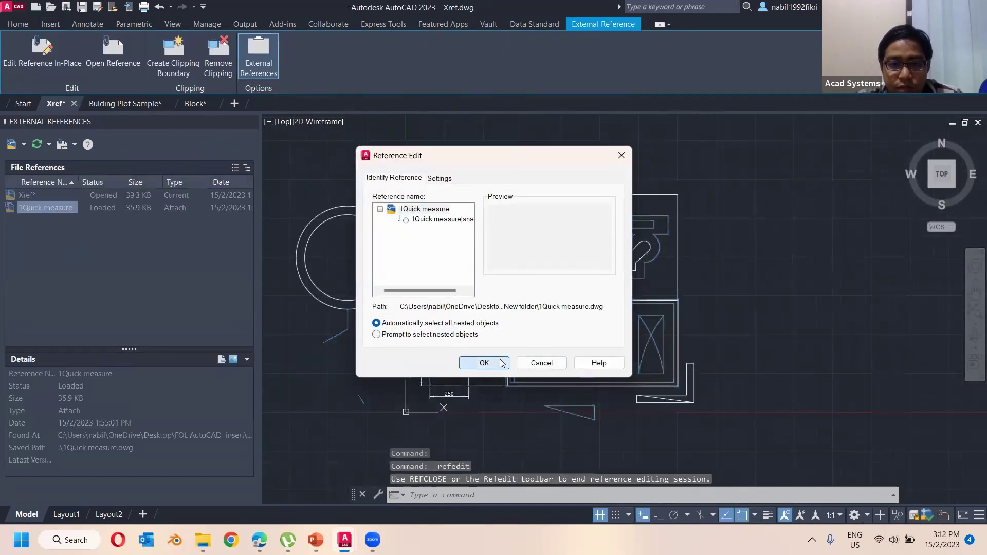
pyautogui.scroll(-2, 461, 254)
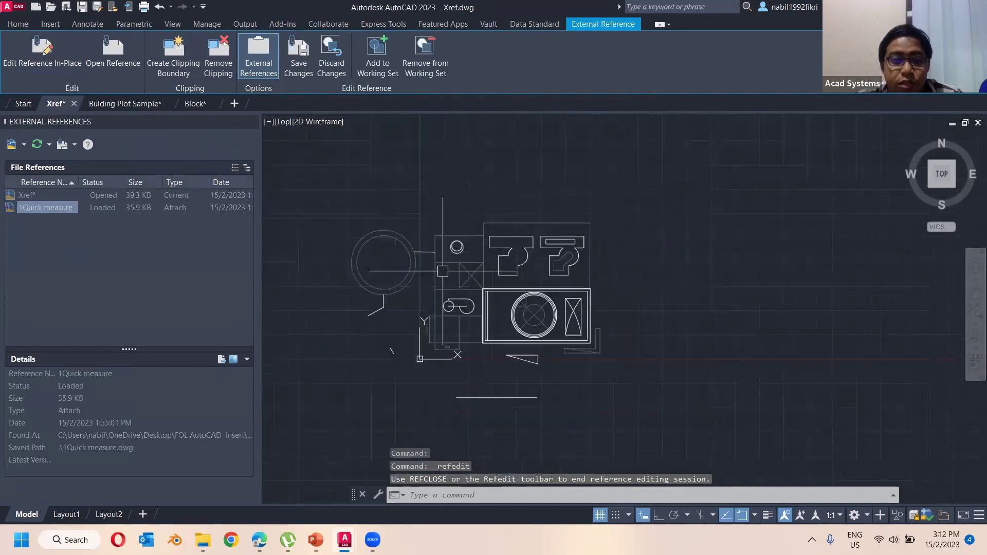
# - Draw two connected lines in the first T-like shape, from its upper-left corner to the lower-edge junction and back to the left edge's midpoint
pyautogui.click(17, 24)
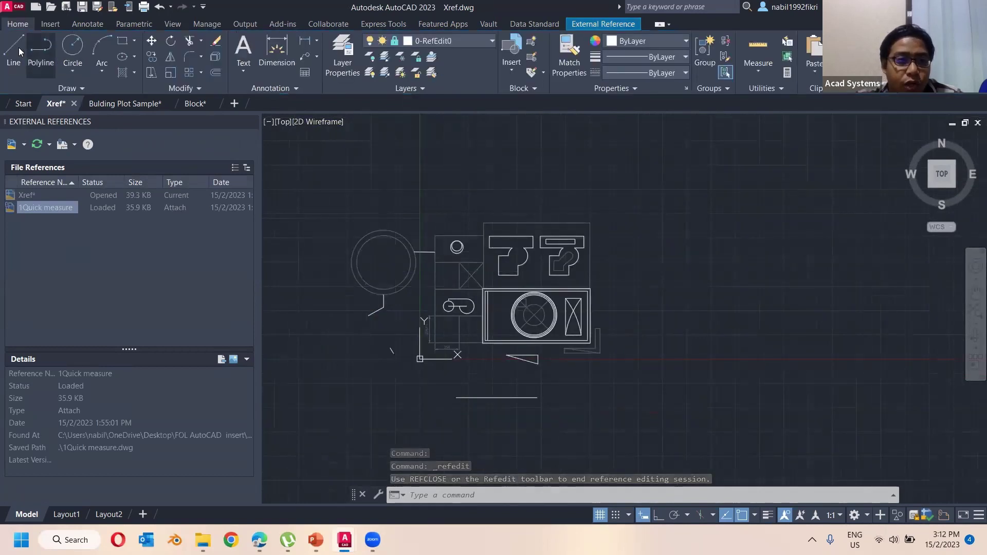
pyautogui.click(13, 49)
pyautogui.scroll(2, 503, 279)
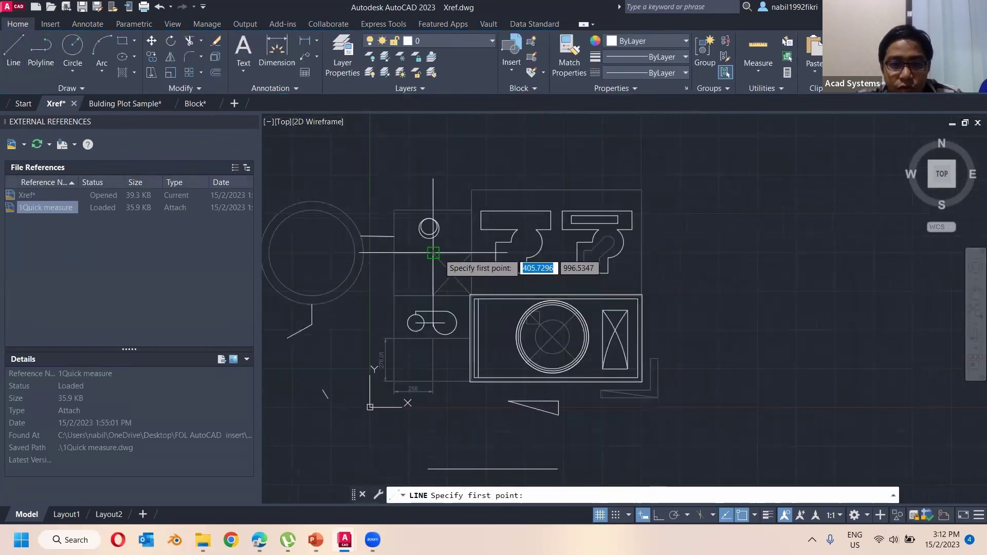
pyautogui.scroll(3, 431, 256)
pyautogui.click(430, 170)
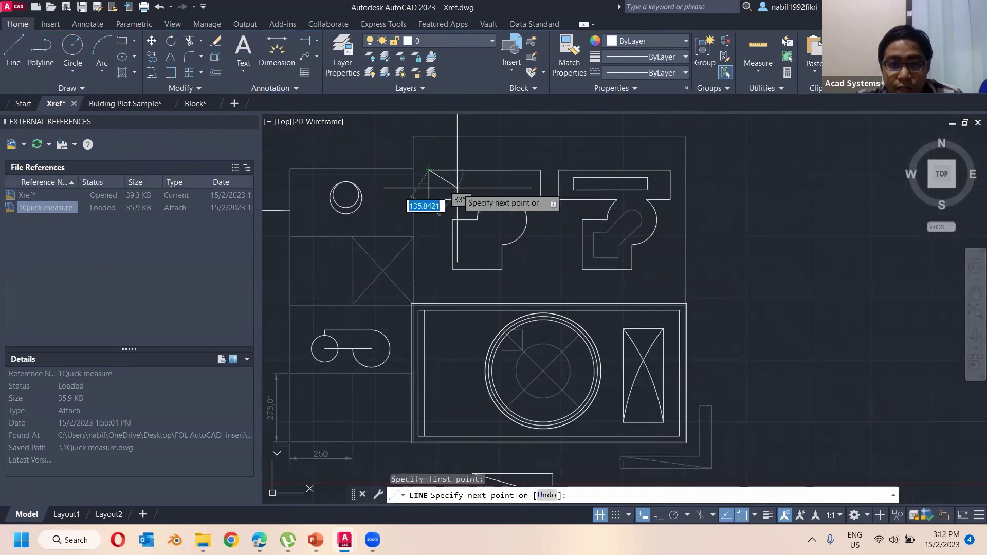
pyautogui.click(488, 200)
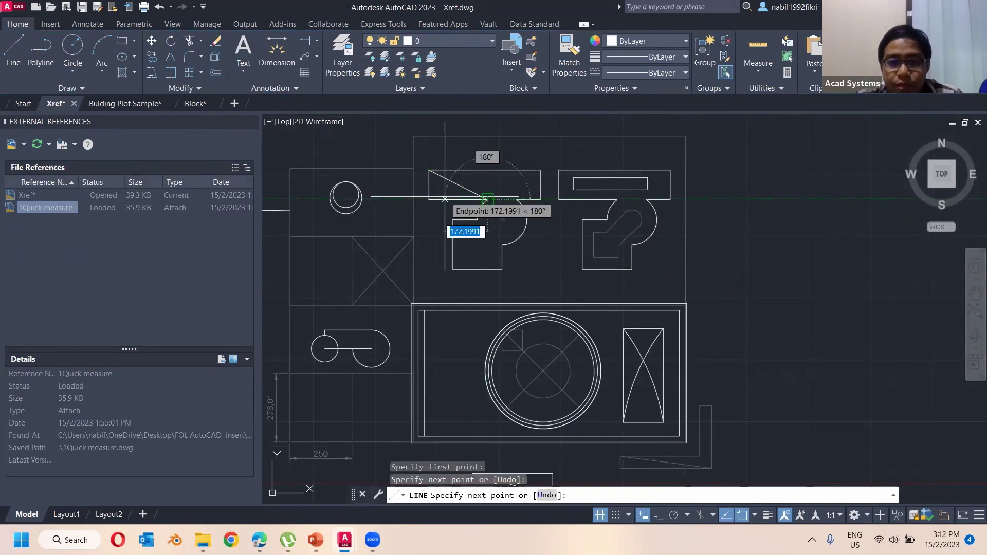
pyautogui.click(430, 184)
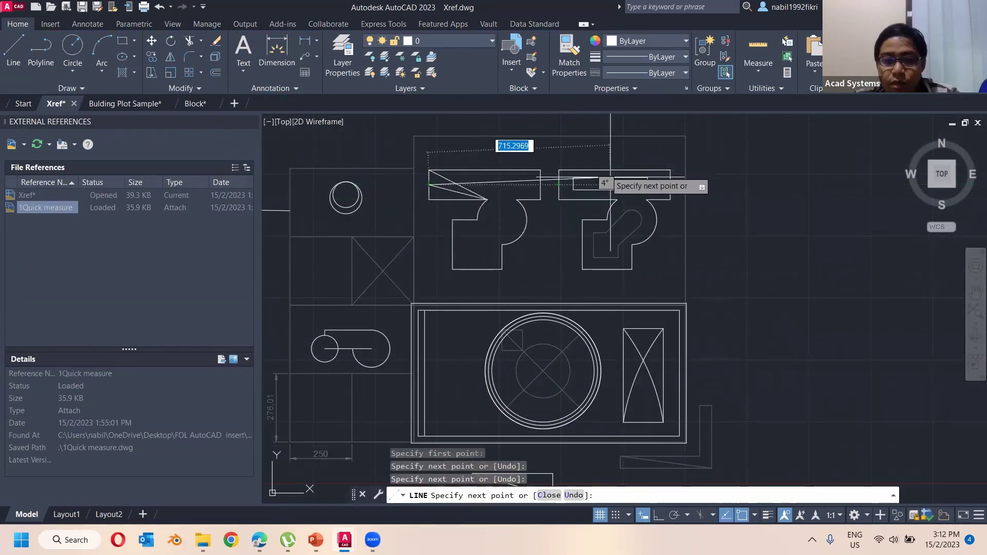
pyautogui.press('Return')
# - Remove the linked circle-and-arc shape above the 250 dimension from the reference's working set
pyautogui.moveTo(569, 214); pyautogui.dragTo(738, 140, button='middle')
pyautogui.moveTo(506, 264); pyautogui.dragTo(483, 282, button='middle')
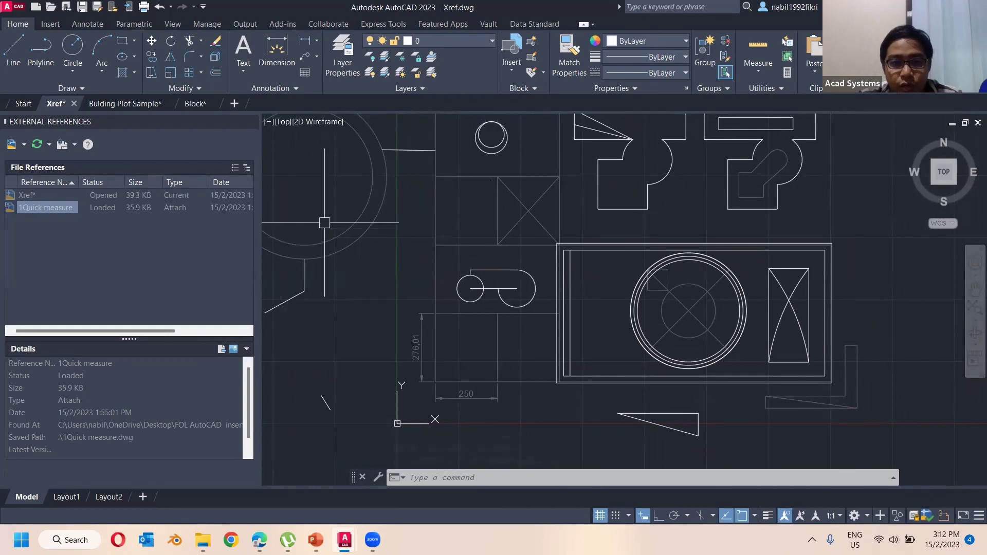
pyautogui.click(511, 271)
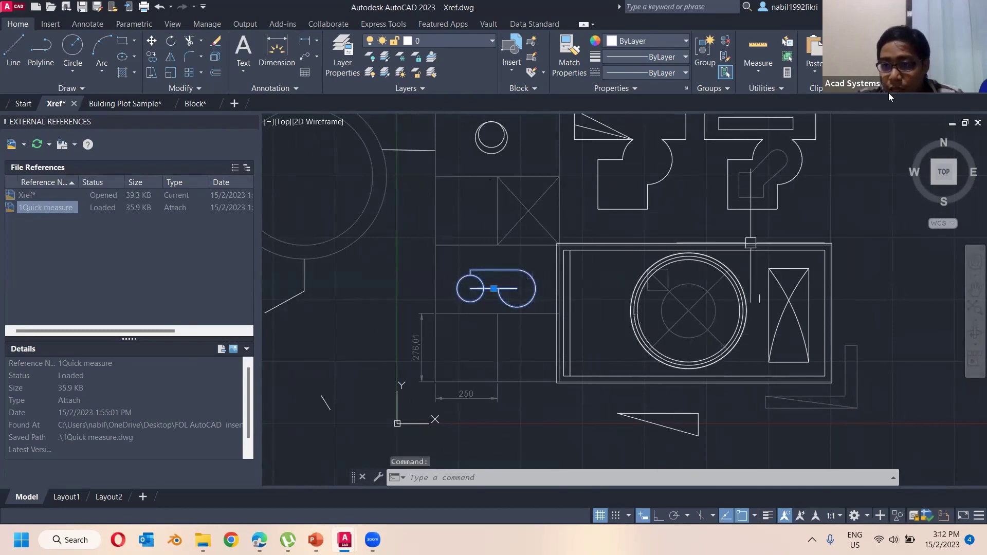
pyautogui.moveTo(919, 94)
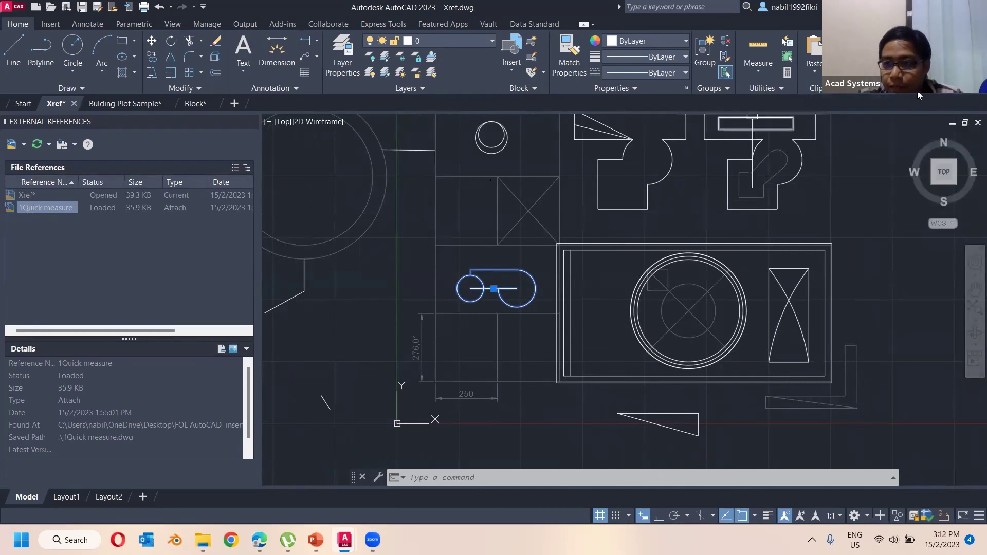
pyautogui.click(958, 125)
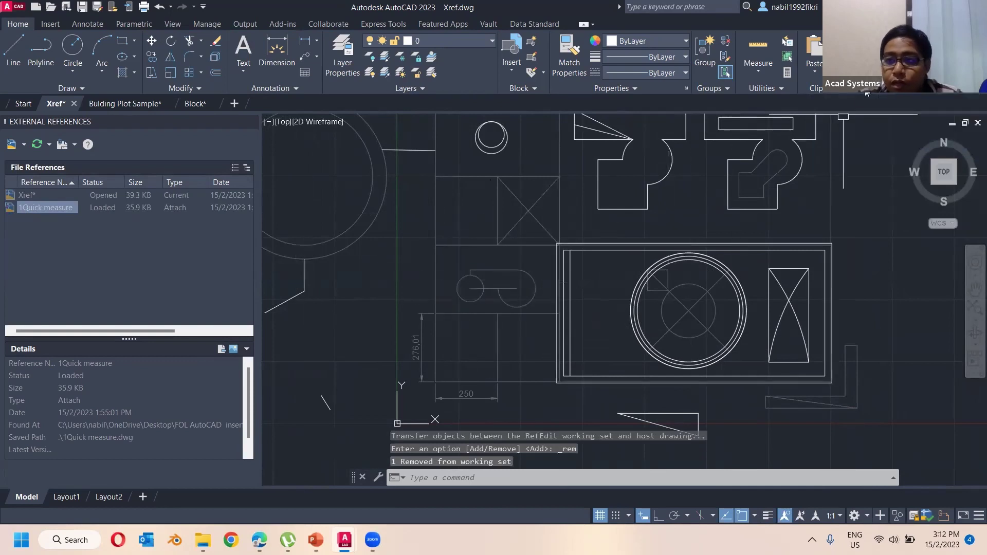
# - Save the reference changes back to 1Quick measure and end the in-place editing session
pyautogui.moveTo(864, 97)
pyautogui.click(825, 127)
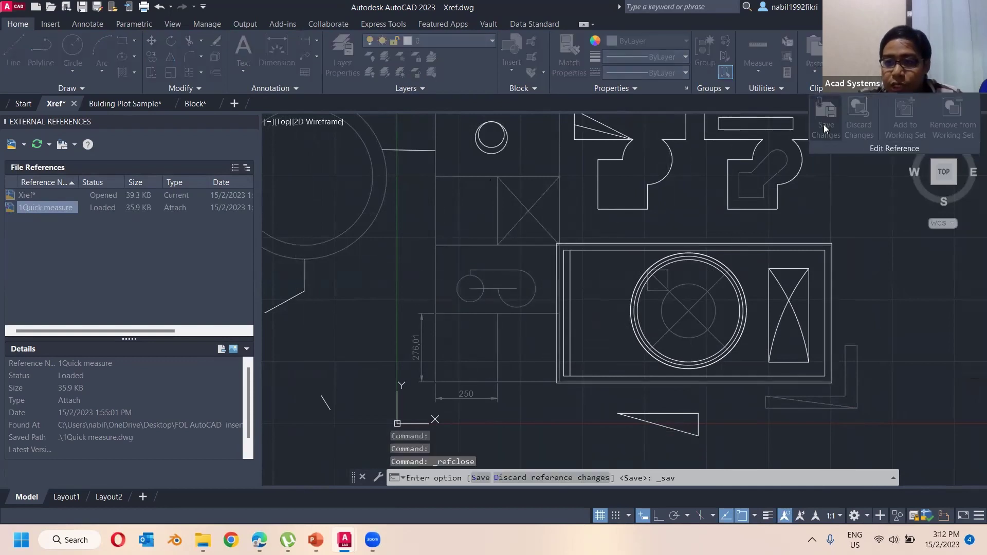
pyautogui.press('Return')
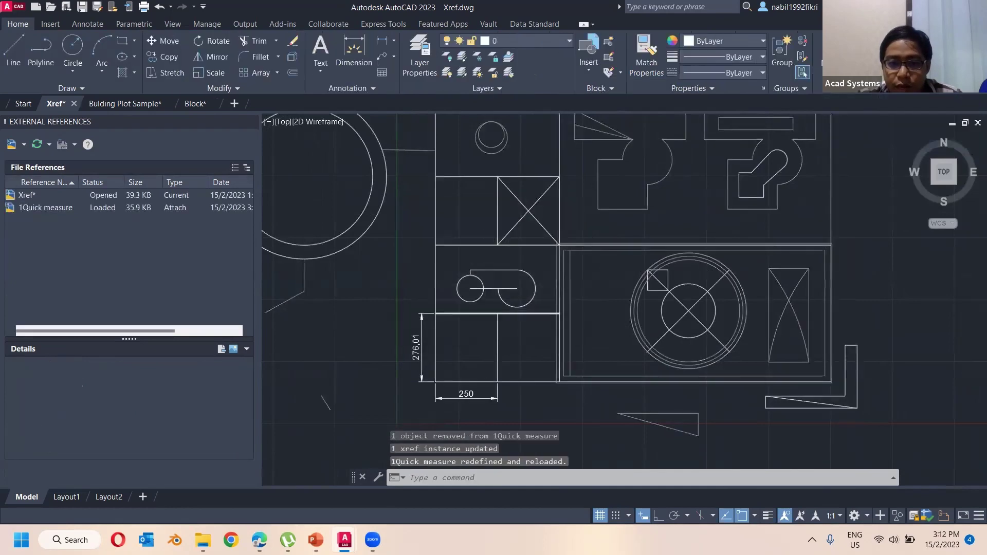
# - Inspect the new lines in the updated reference and the circle-and-arc shape transferred to the host drawing
pyautogui.scroll(-5, 536, 260)
pyautogui.scroll(8, 535, 260)
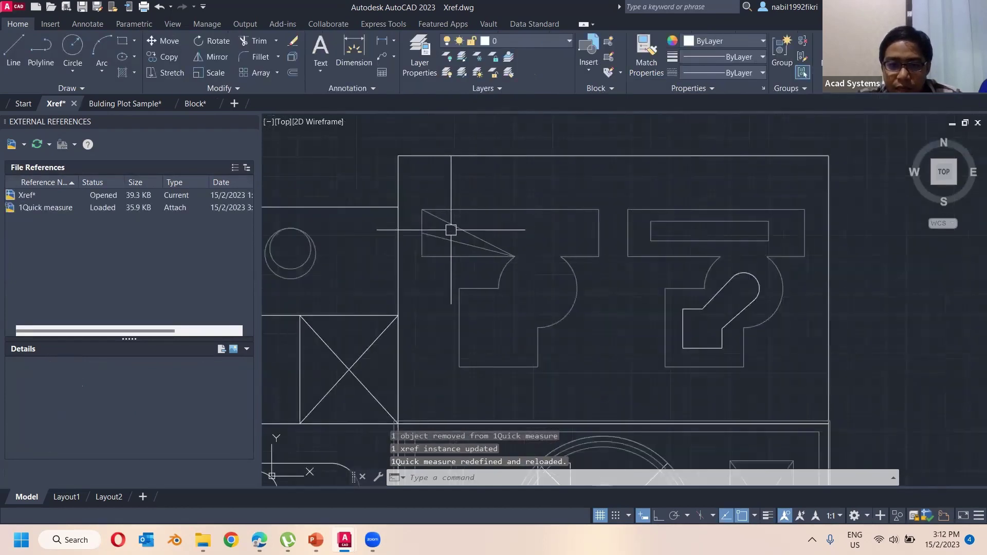
pyautogui.moveTo(477, 272)
pyautogui.mouseDown(button='middle')
pyautogui.moveTo(485, 299)
pyautogui.moveTo(653, 163)
pyautogui.moveTo(550, 283)
pyautogui.moveTo(573, 224)
pyautogui.mouseUp(button='middle')
pyautogui.press('Escape')
pyautogui.press('Escape')
pyautogui.press('Escape')
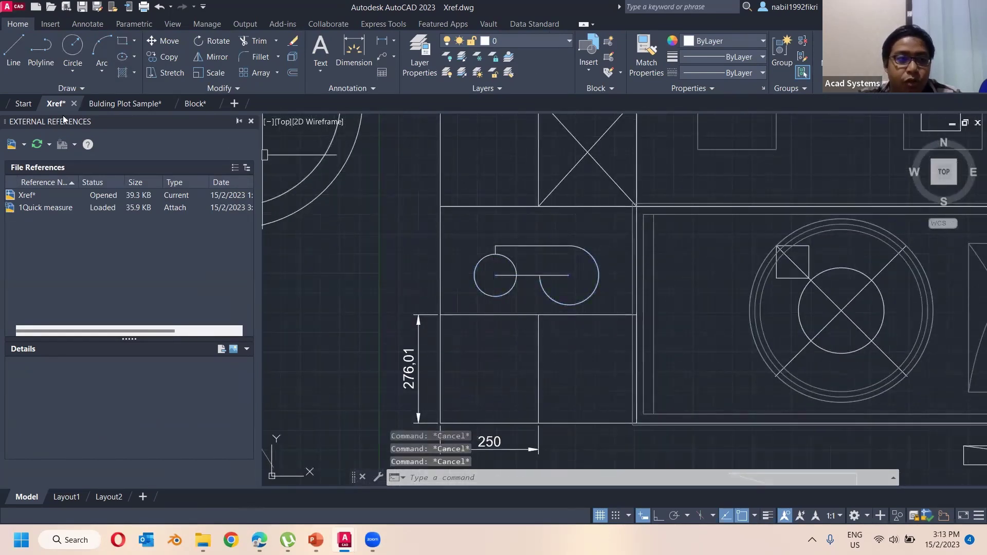
pyautogui.moveTo(58, 111)
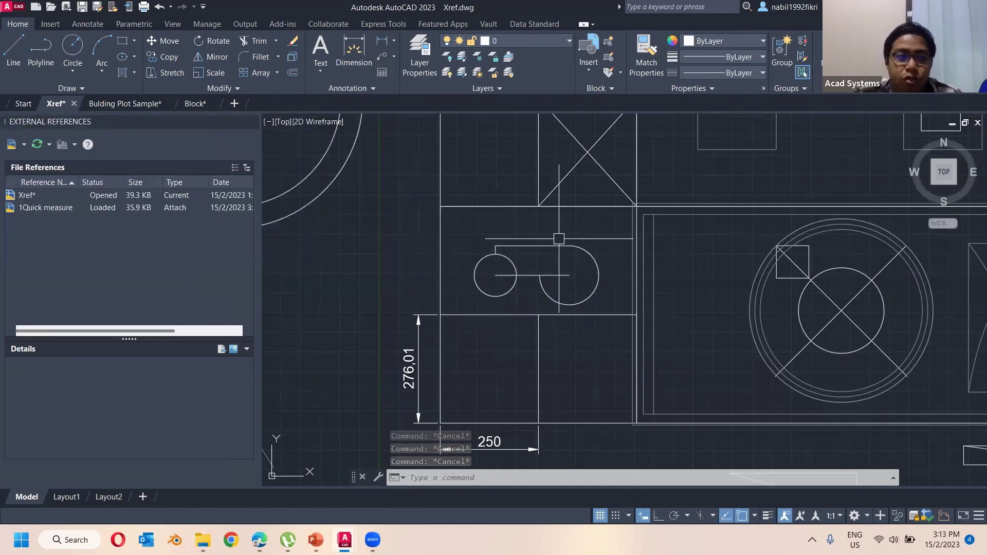
pyautogui.scroll(-5, 463, 288)
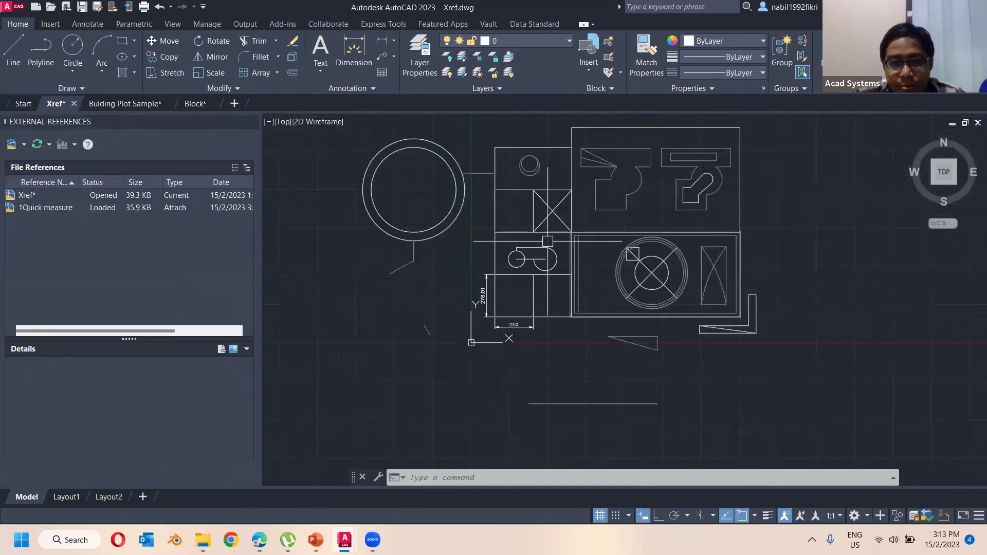
# - Attach the image 0.png and place it in the empty cell beside the 250-wide cell, scaled to fit within it
pyautogui.click(25, 144)
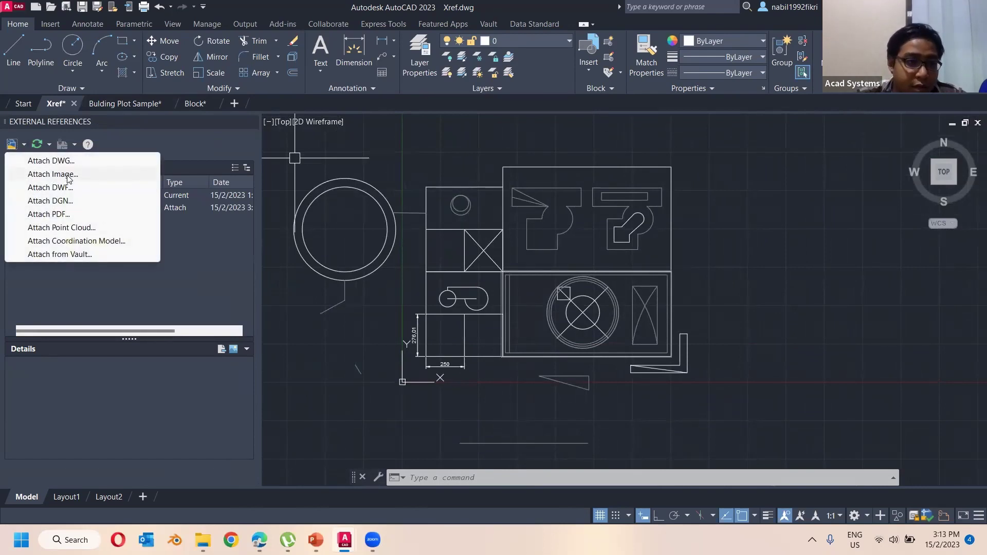
pyautogui.click(67, 175)
pyautogui.doubleClick(421, 275)
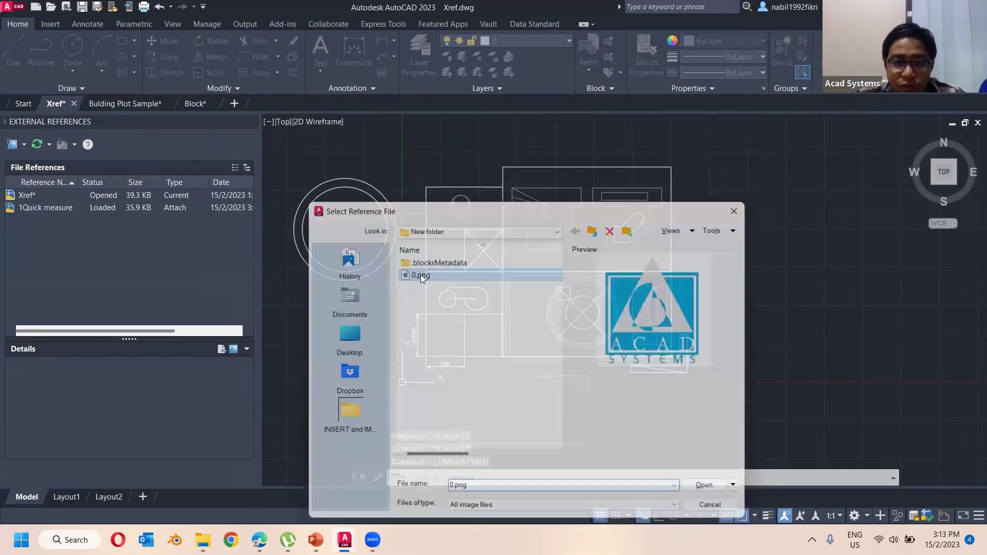
pyautogui.click(505, 359)
pyautogui.scroll(6, 488, 377)
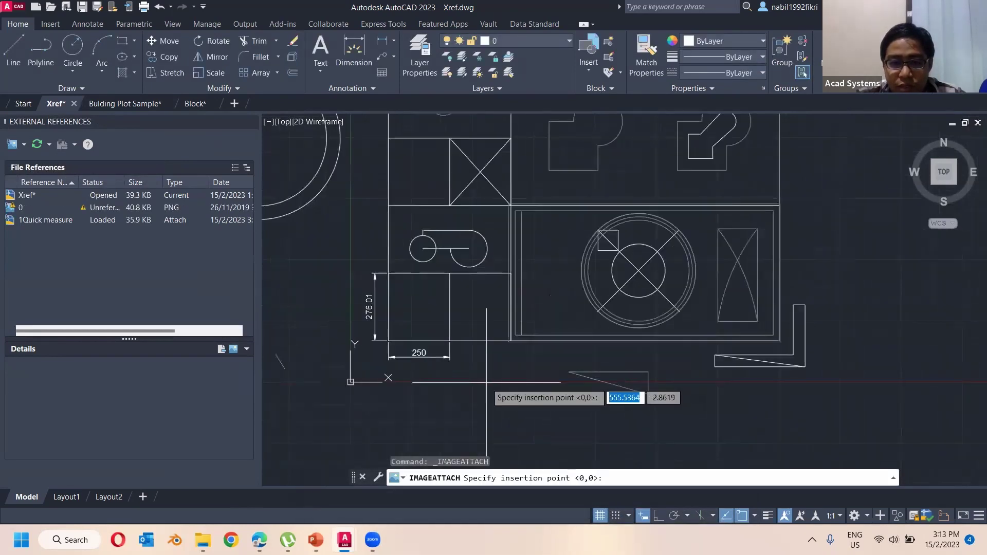
pyautogui.click(410, 286)
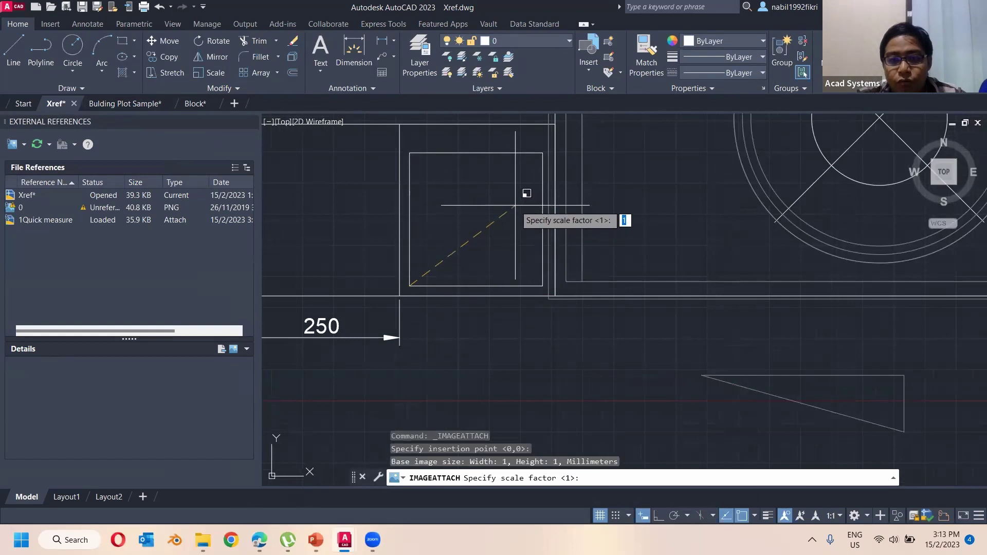
pyautogui.click(515, 203)
pyautogui.scroll(-2, 437, 275)
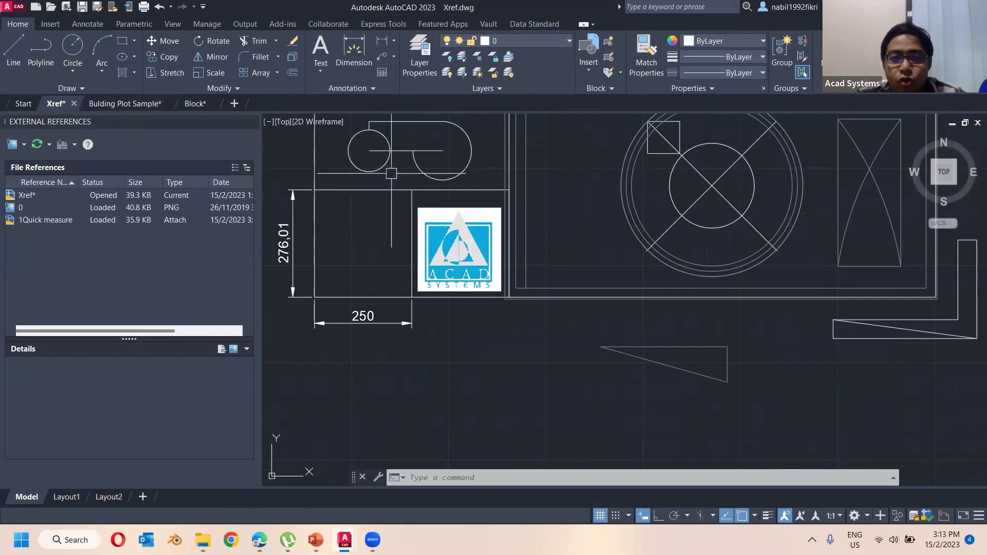
# - Select the attached logo image and examine its reference details
pyautogui.moveTo(319, 204)
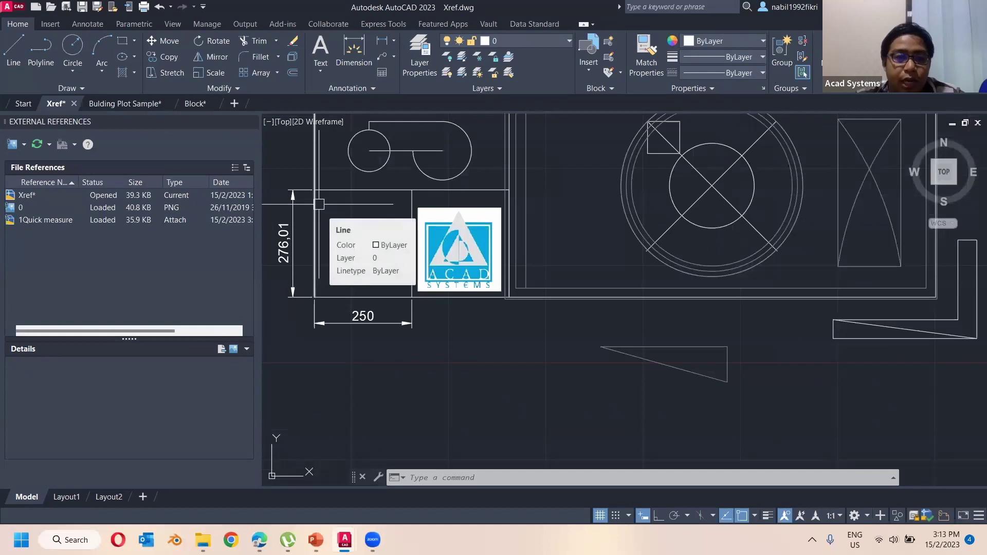
pyautogui.click(443, 237)
pyautogui.press('Escape')
pyautogui.press('Escape')
pyautogui.press('Escape')
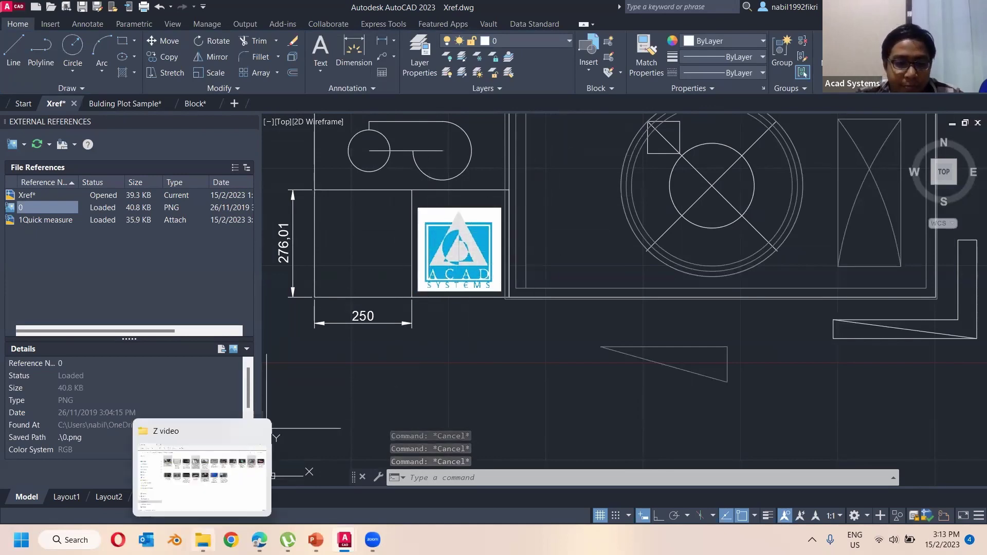
# - Switch to File Explorer and browse to New folder inside Desktop > FOL AutoCAD insert to examine the source files
pyautogui.hotkey('alt', 'Tab')
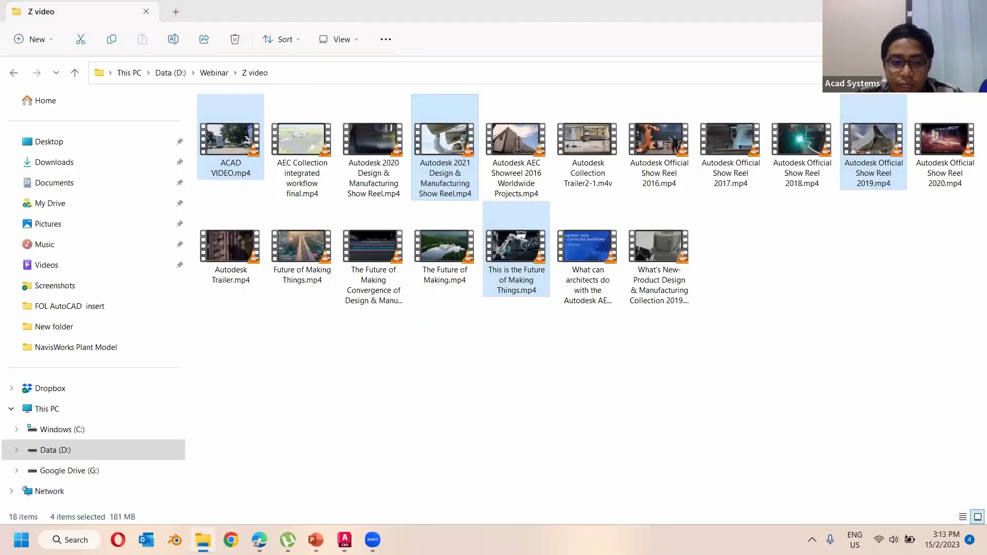
pyautogui.hotkey('alt', 'Tab')
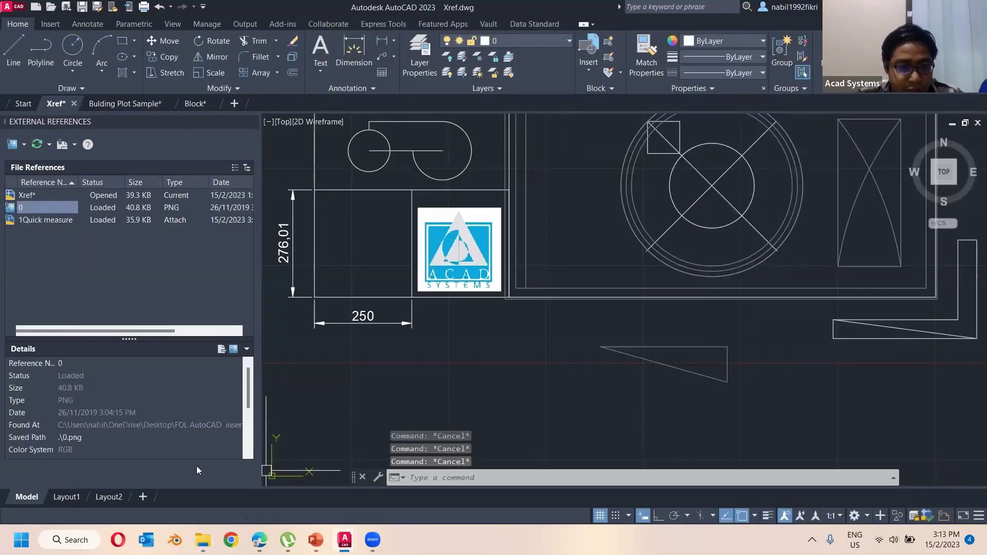
pyautogui.click(24, 145)
pyautogui.press('super+e')
pyautogui.click(49, 143)
pyautogui.scroll(-3, 282, 432)
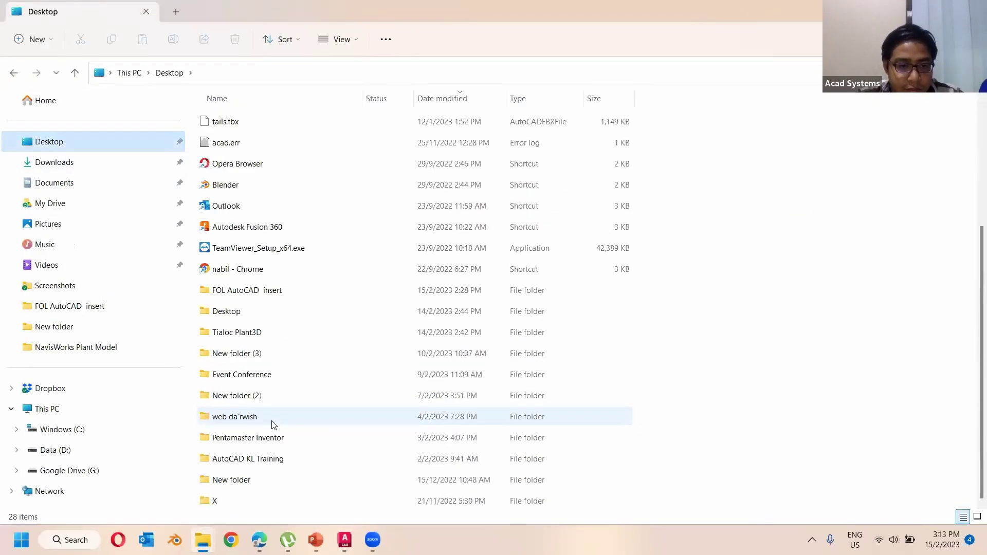
pyautogui.click(282, 290)
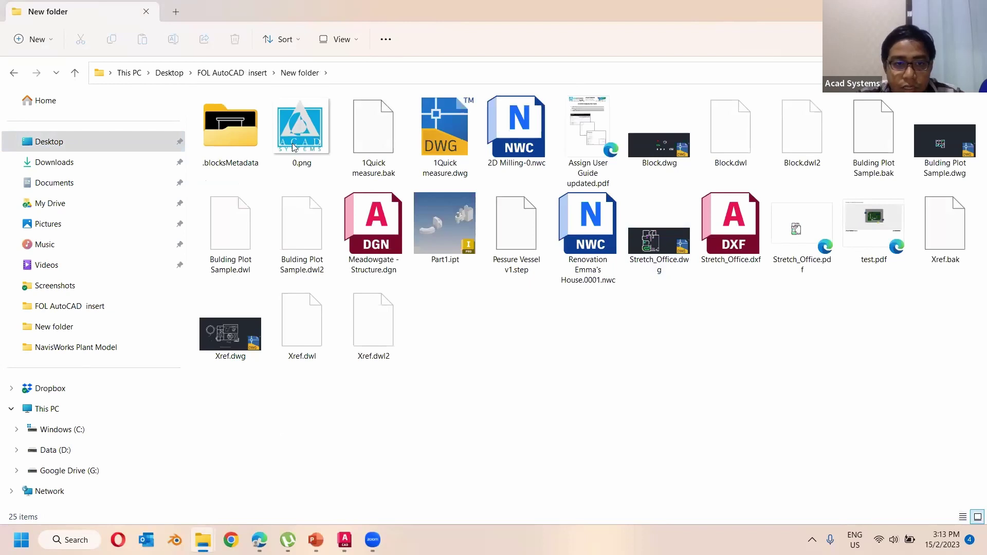
pyautogui.click(661, 236)
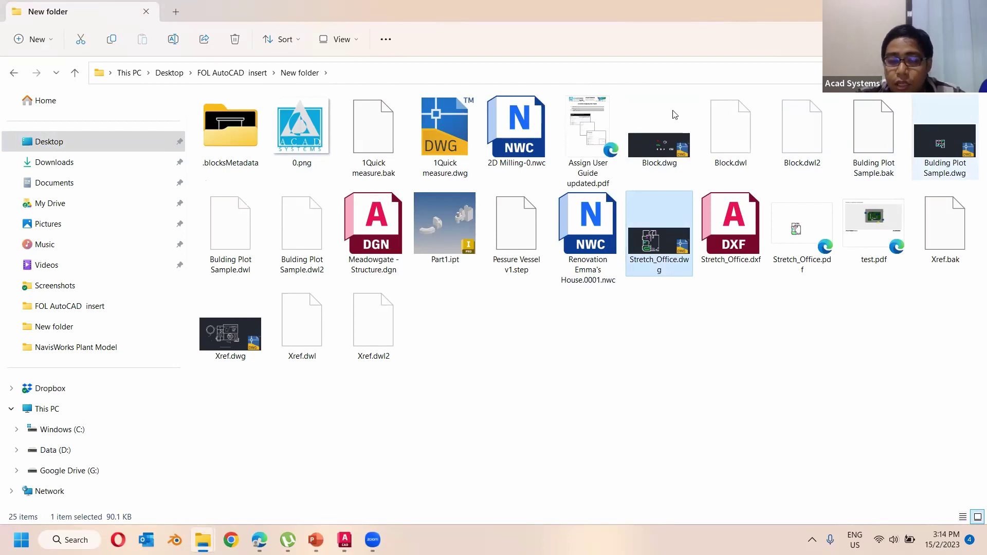
pyautogui.click(913, 10)
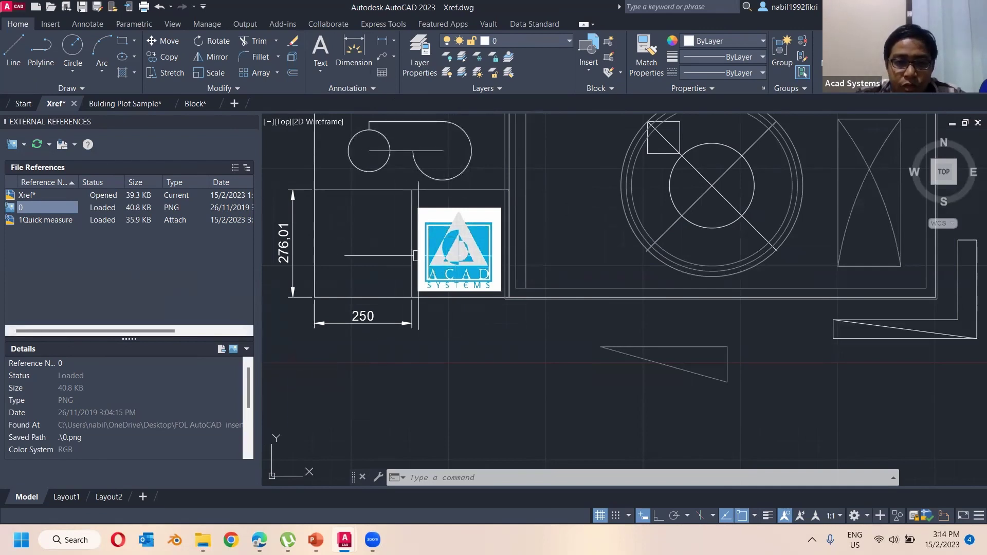
pyautogui.click(427, 222)
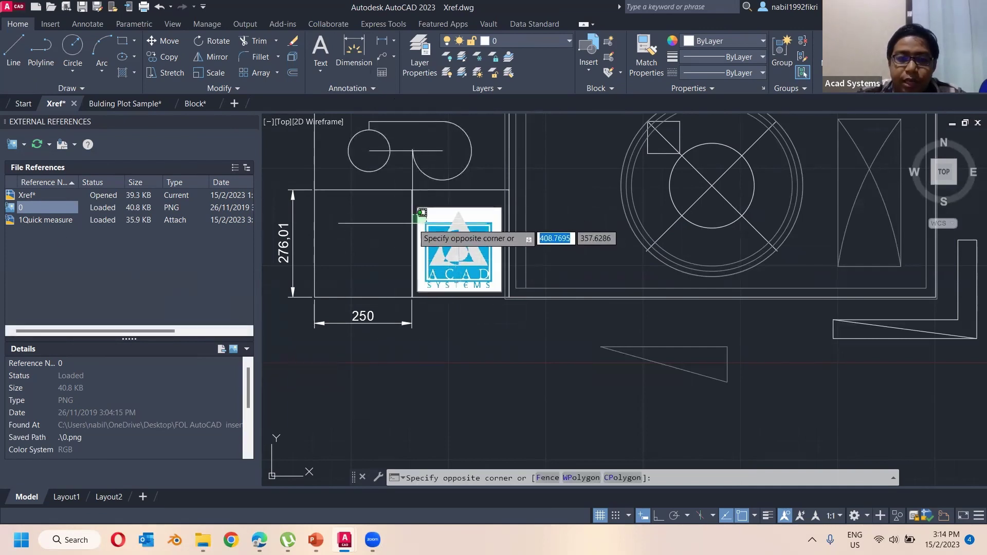
pyautogui.press('Escape')
pyautogui.press('Escape')
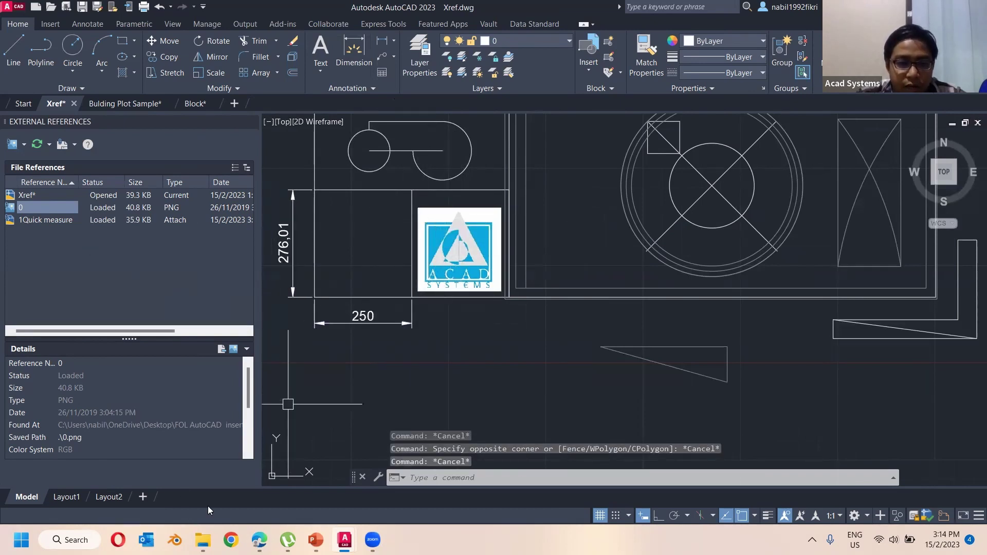
# - Switch to New folder in File Explorer and copy the 0.png file
pyautogui.click(202, 539)
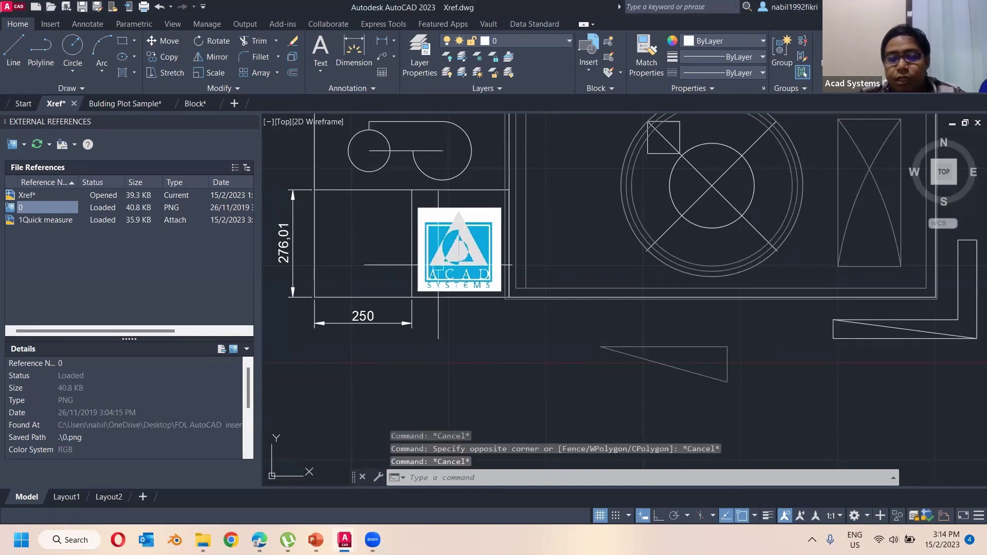
pyautogui.click(203, 539)
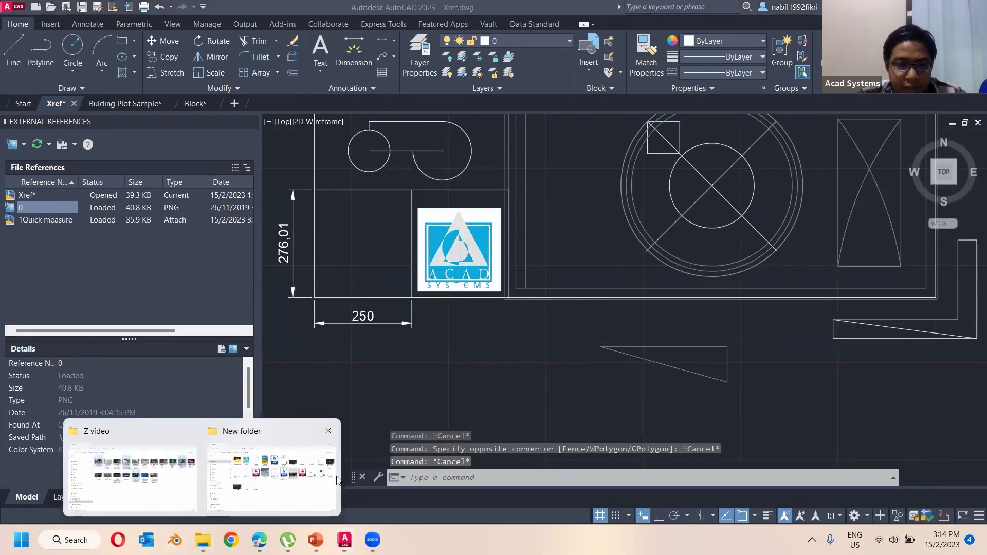
pyautogui.click(238, 487)
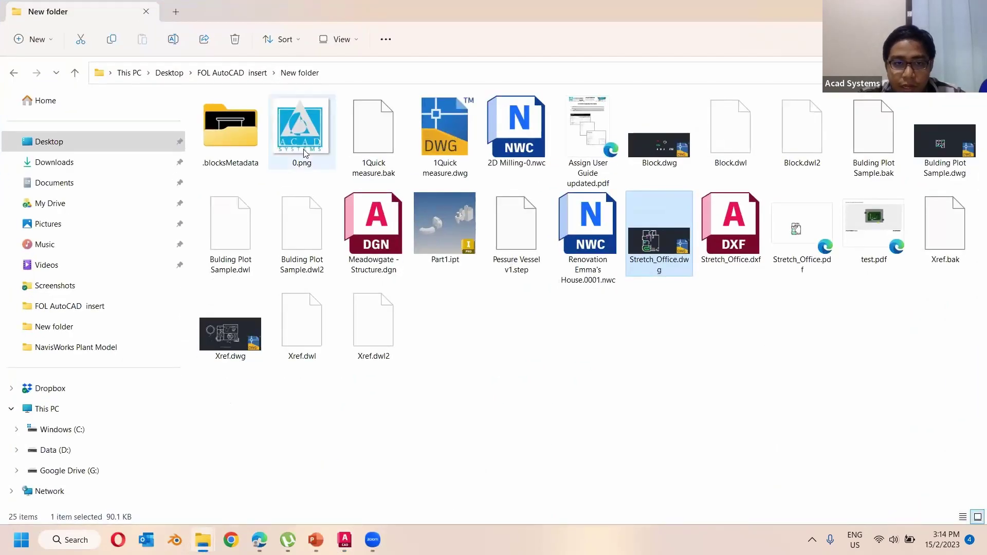
pyautogui.click(311, 149)
pyautogui.rightClick(323, 156)
pyautogui.press('Escape')
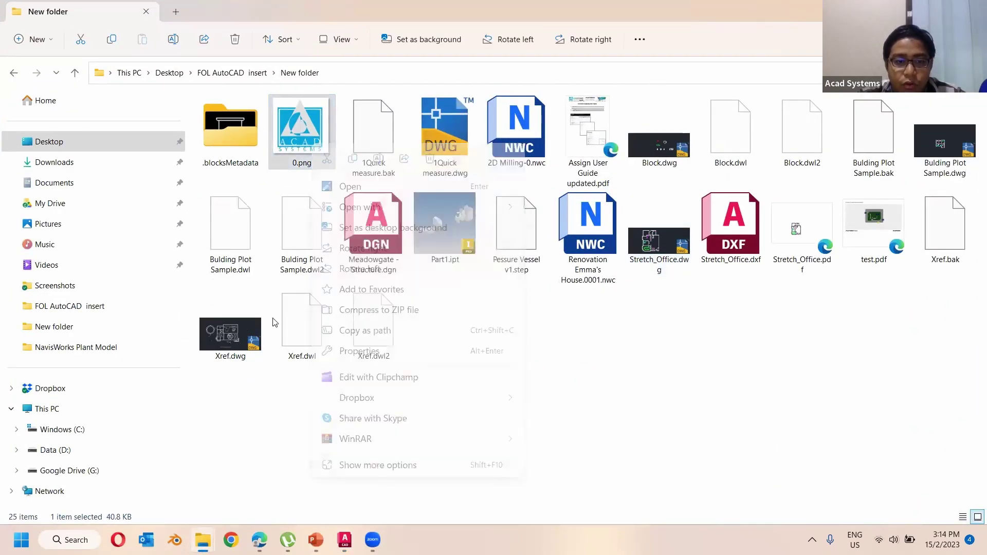
# - Switch to Xref.dwg in AutoCAD, paste the copied image file below the attached logo, and delete that pasted image
pyautogui.moveTo(345, 540)
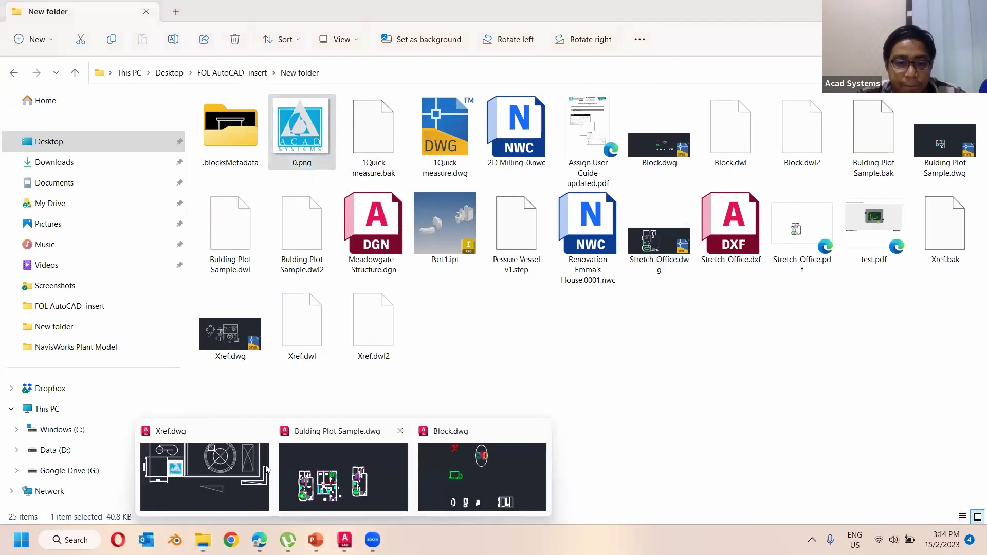
pyautogui.click(252, 480)
pyautogui.click(448, 397)
pyautogui.click(417, 399)
pyautogui.hotkey('ctrl', 'v')
pyautogui.click(436, 369)
pyautogui.click(496, 372)
pyautogui.click(568, 365)
pyautogui.press('Escape')
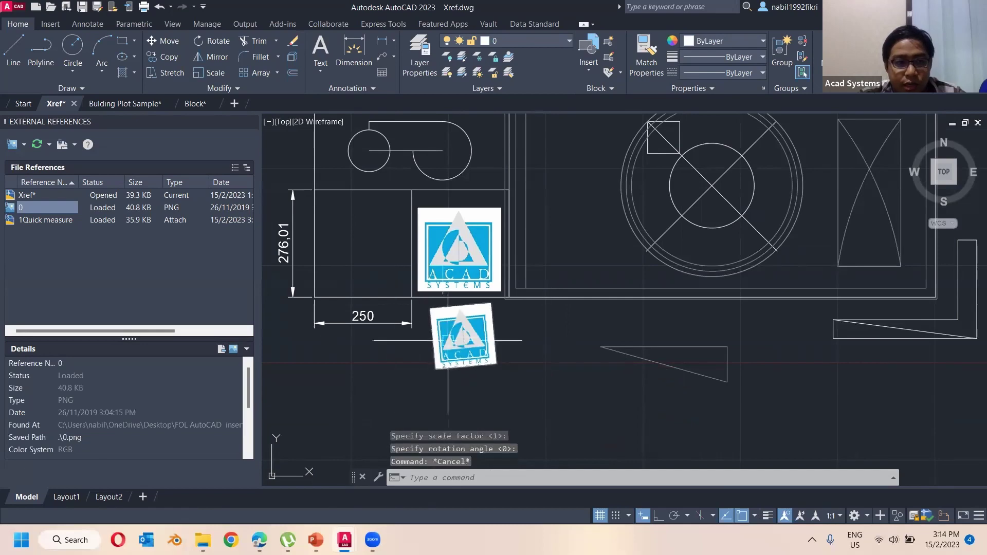
pyautogui.click(481, 327)
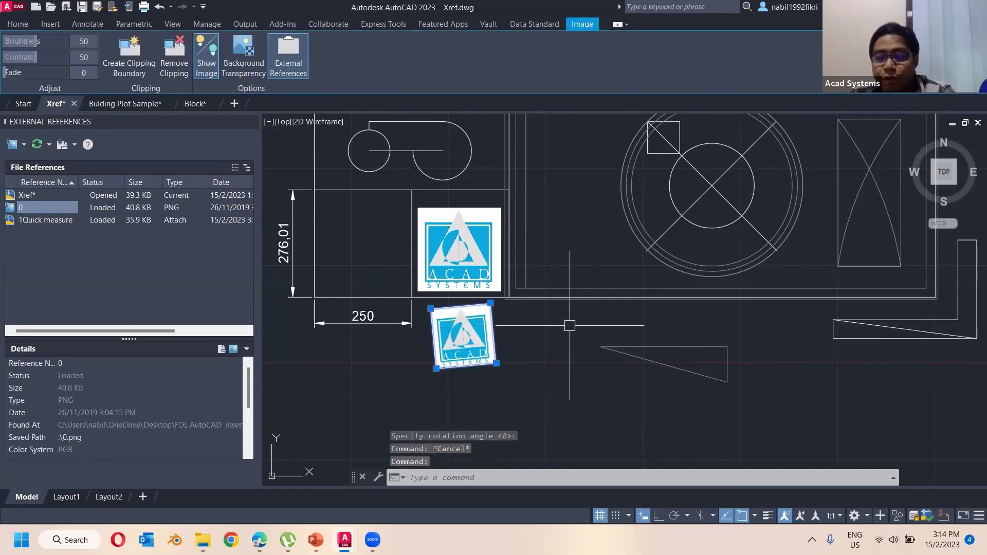
pyautogui.press('Delete')
# - Switch to New folder in File Explorer and open 0.png with Paint
pyautogui.moveTo(204, 541)
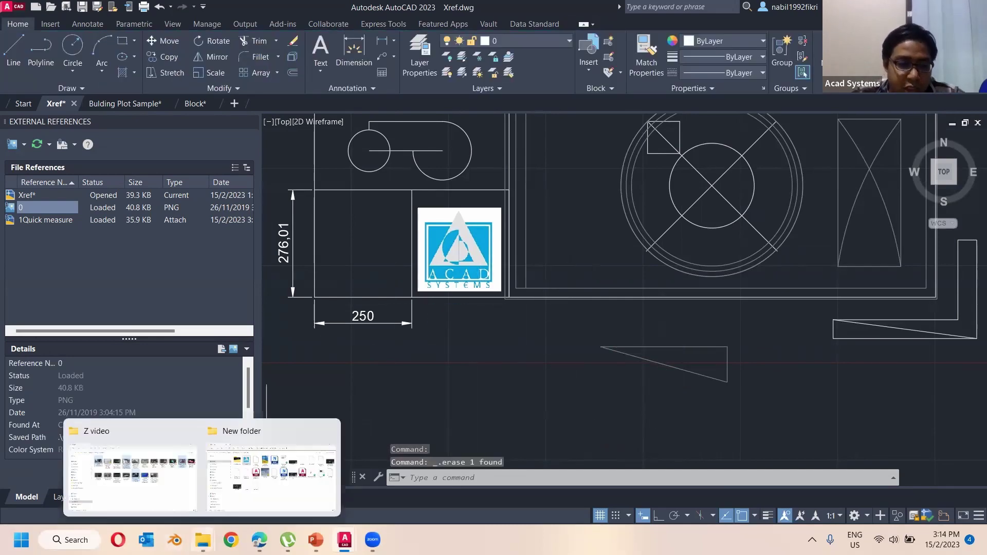
pyautogui.click(266, 489)
pyautogui.rightClick(316, 135)
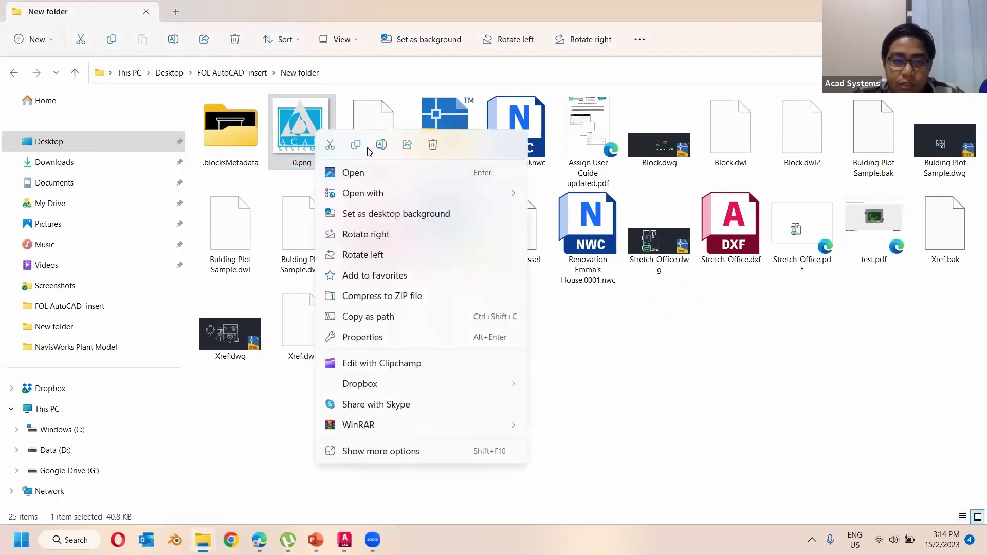
pyautogui.moveTo(443, 196)
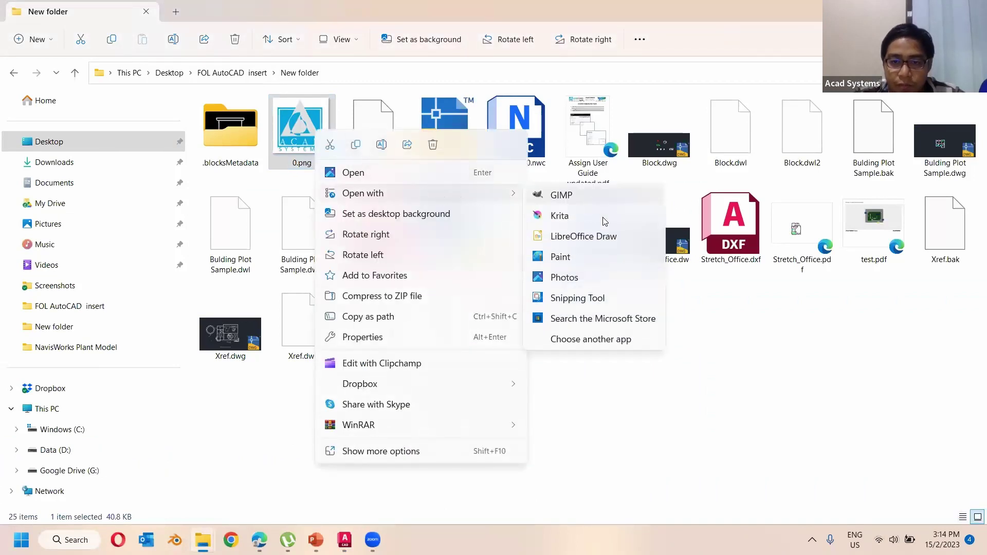
pyautogui.click(560, 257)
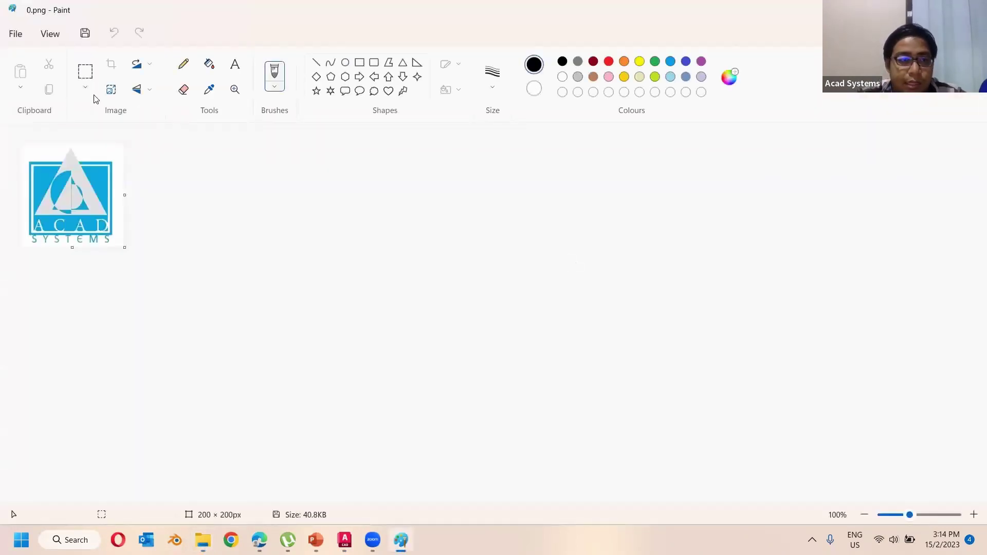
# - Select the whole logo image and copy it
pyautogui.click(90, 85)
pyautogui.rightClick(121, 154)
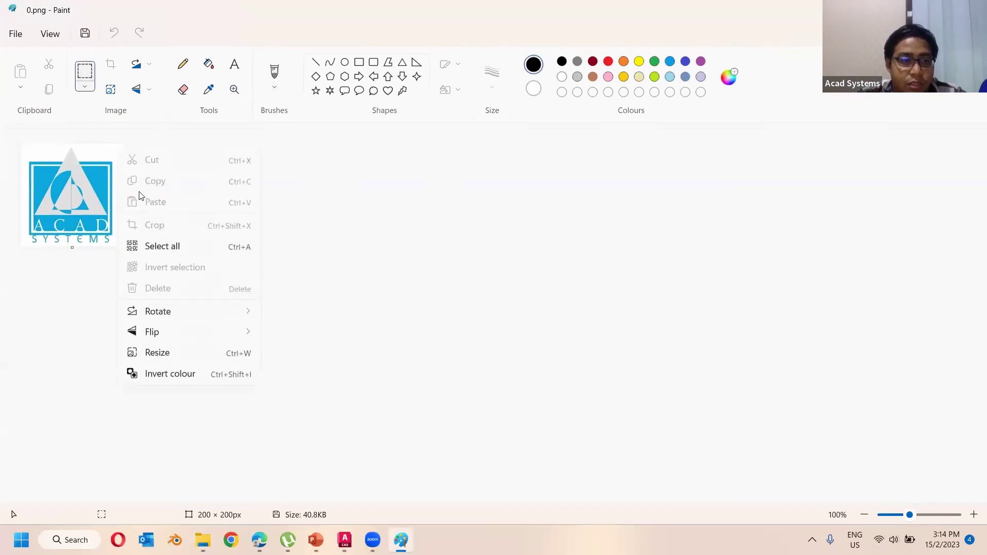
pyautogui.click(154, 306)
pyautogui.rightClick(134, 208)
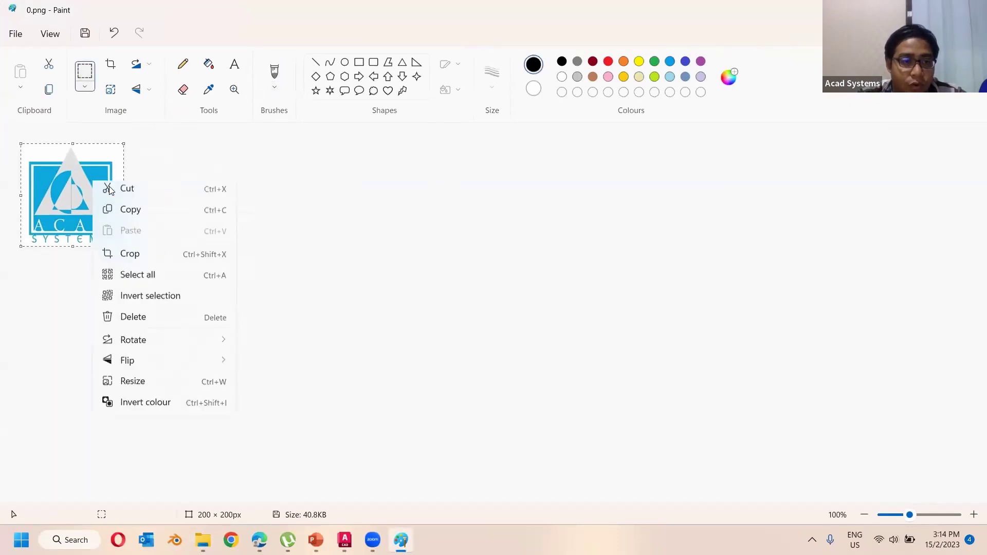
pyautogui.click(148, 214)
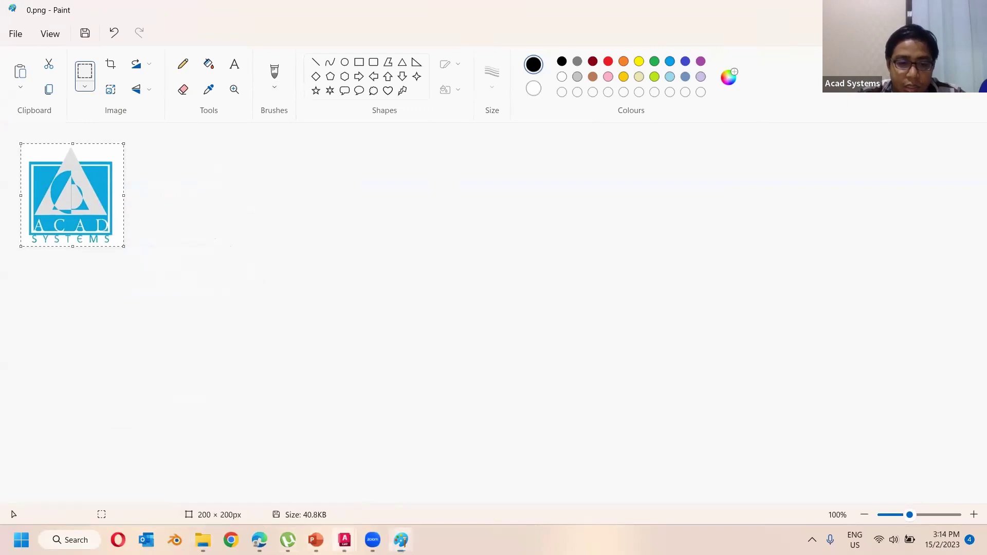
# - Switch to Xref.dwg in AutoCAD and paste the logo as an OLE object inside the cell above the 250 dimension, accepting the OLE text size
pyautogui.moveTo(345, 540)
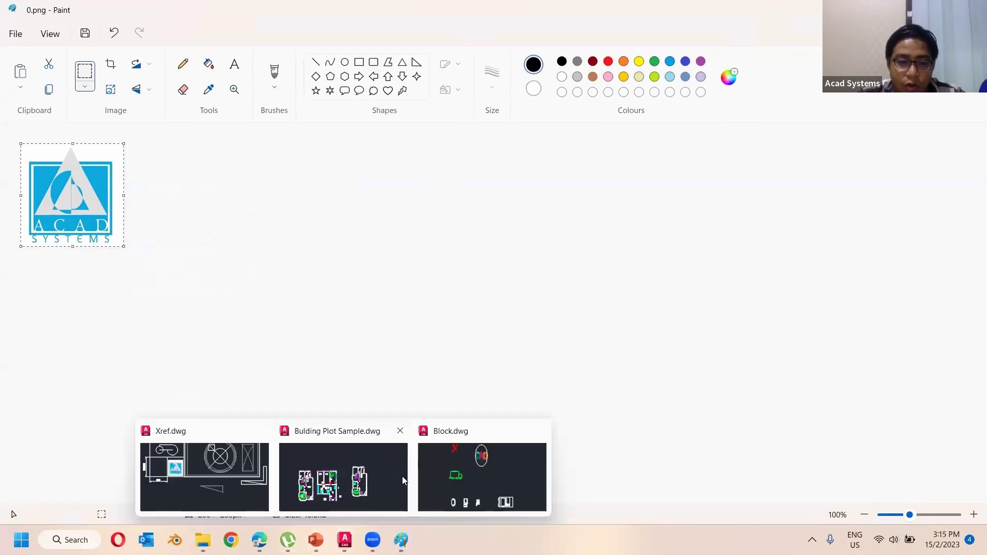
pyautogui.click(230, 488)
pyautogui.click(337, 245)
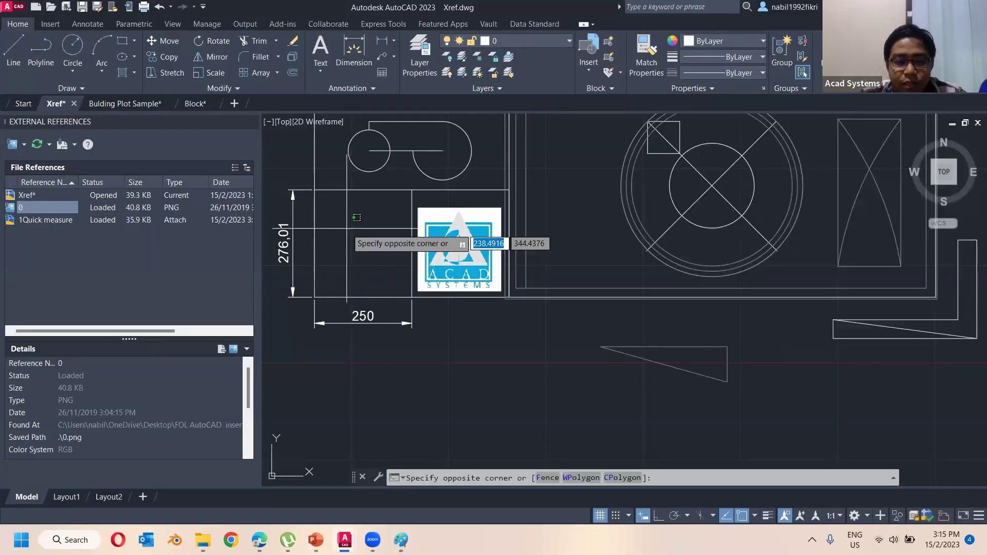
pyautogui.hotkey('ctrl', 'v')
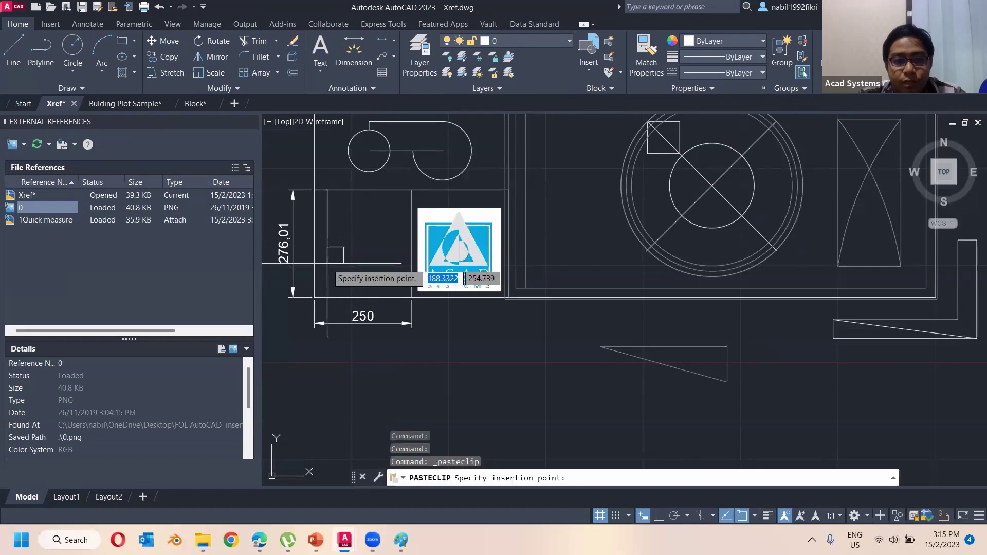
pyautogui.click(330, 260)
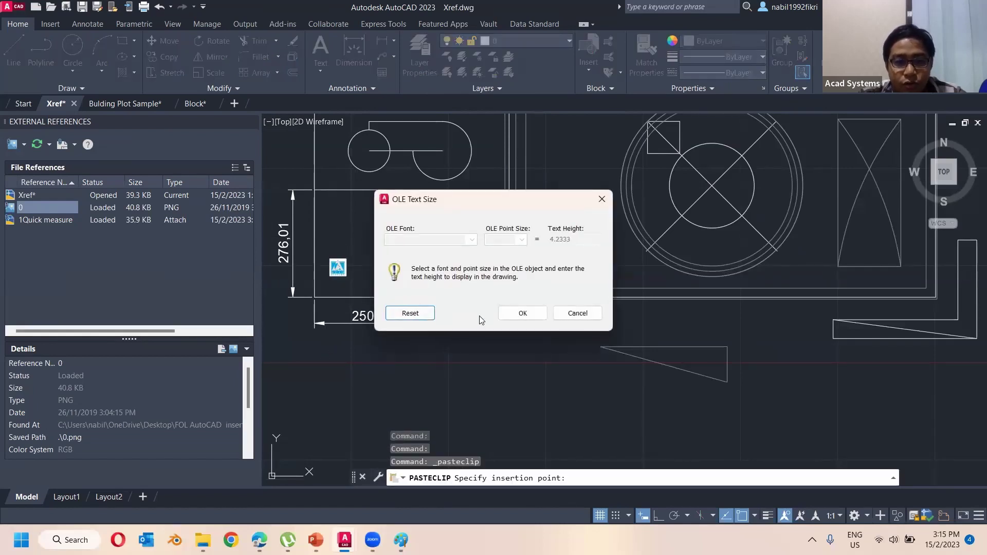
pyautogui.click(523, 314)
# - Stretch the pasted logo from its upper-right corner until it nearly fills the cell above the 250 dimension
pyautogui.click(337, 267)
pyautogui.click(347, 257)
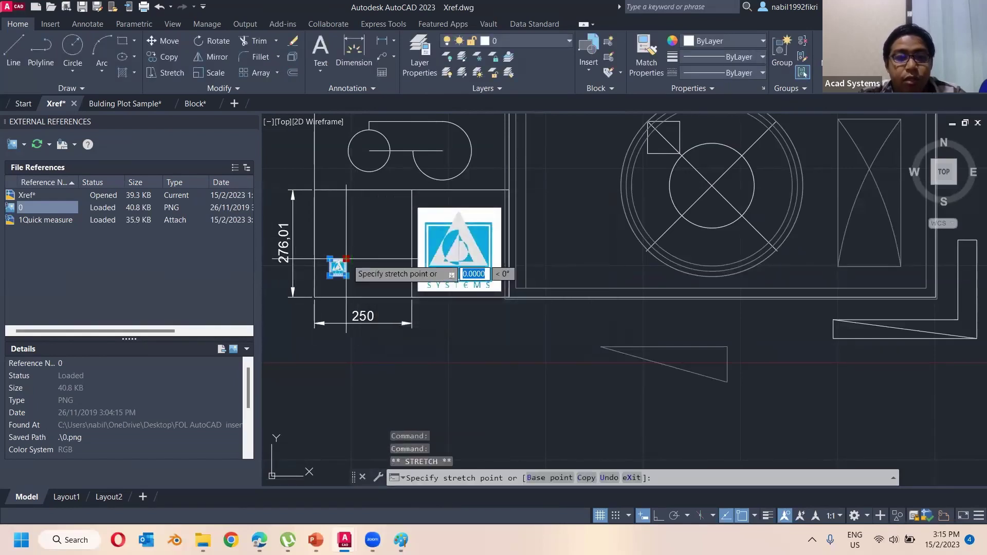
pyautogui.click(403, 201)
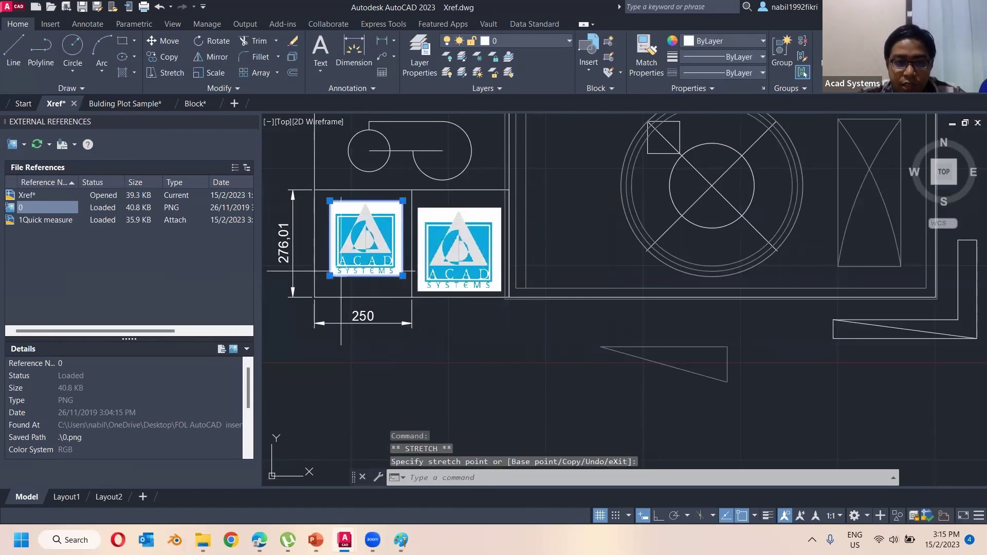
# - Stretch the pasted logo from its lower-left corner so it fills the cell above the 250 dimension
pyautogui.click(321, 286)
pyautogui.press('Escape')
pyautogui.press('Escape')
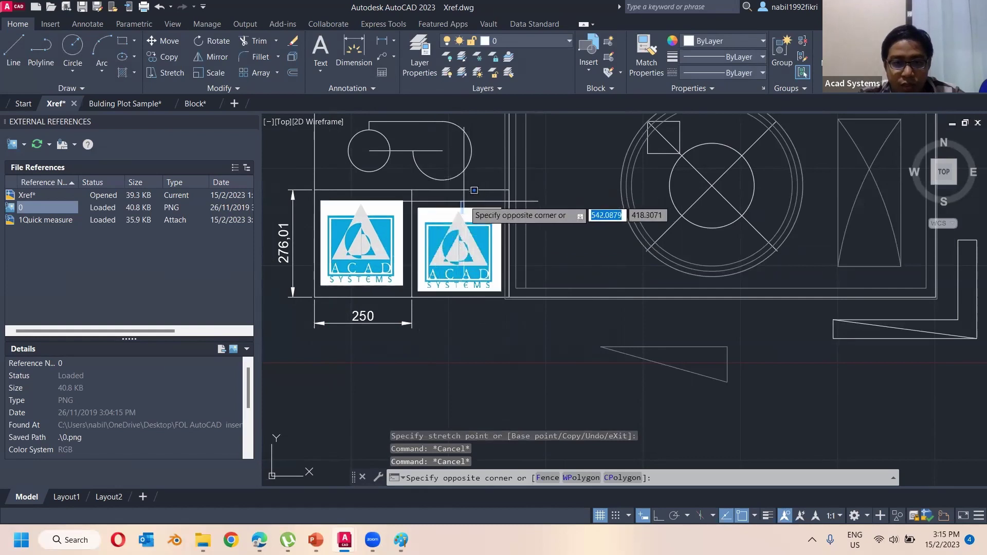
# - Select the attached 0.png image and the pasted OLE logo in turn to compare how each object behaves
pyautogui.click(457, 215)
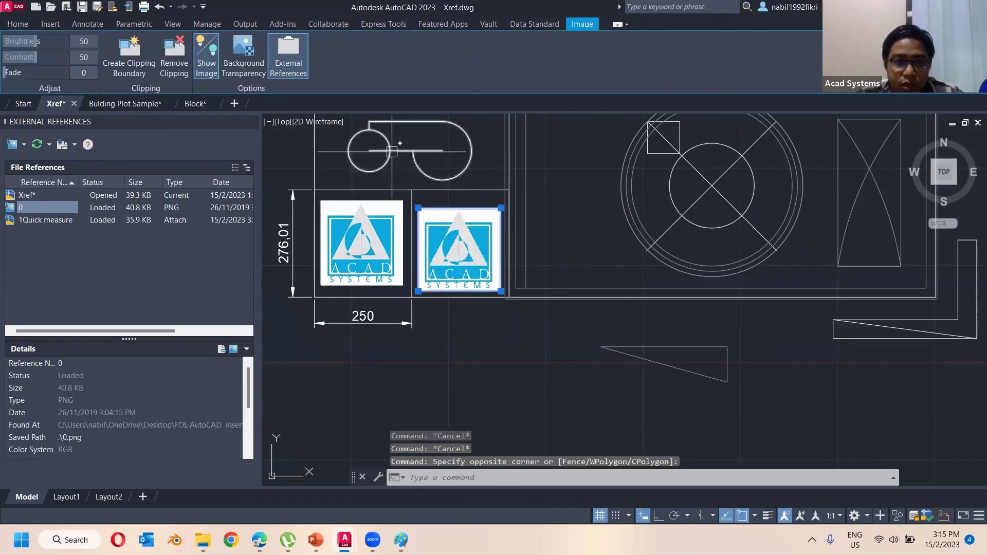
pyautogui.moveTo(550, 230); pyautogui.dragTo(571, 245, button='middle')
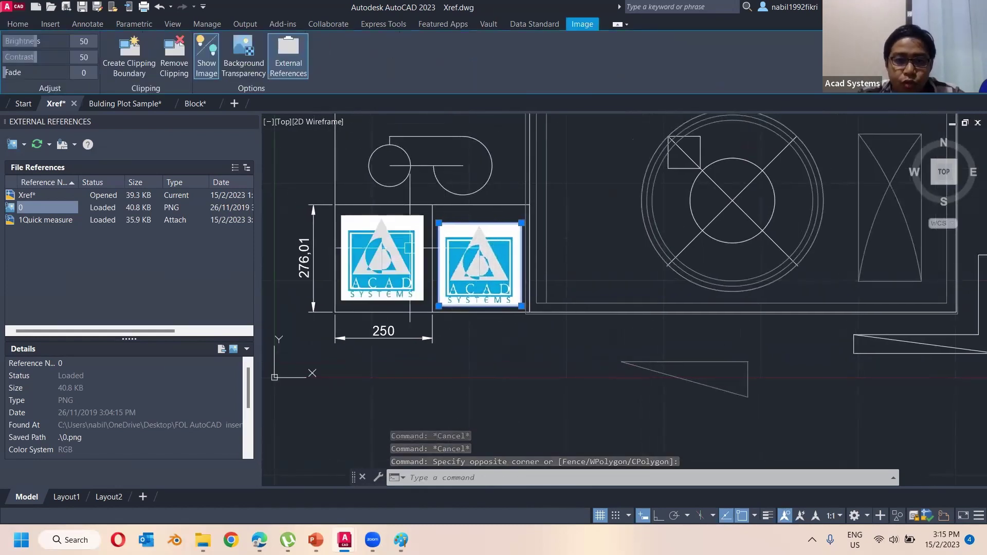
pyautogui.press('Escape')
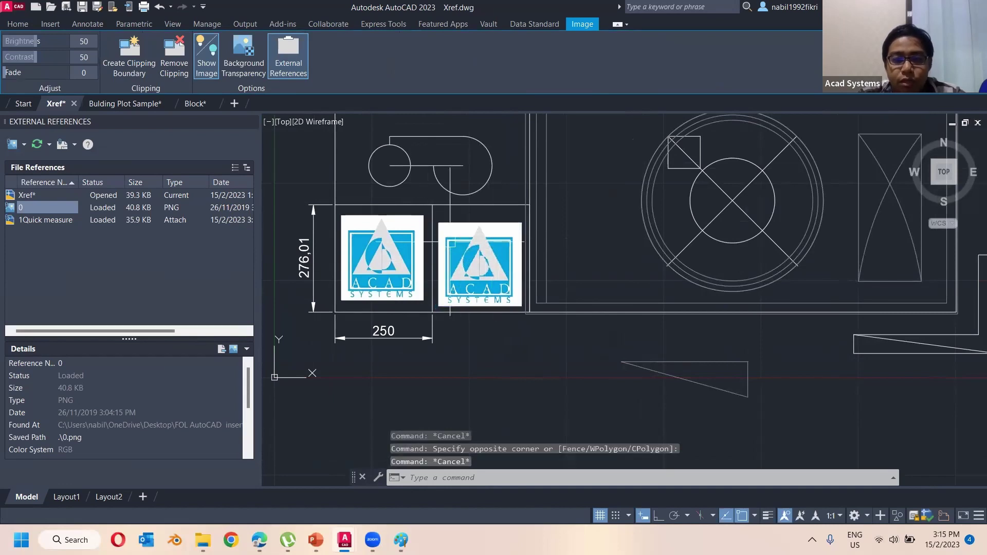
pyautogui.click(391, 216)
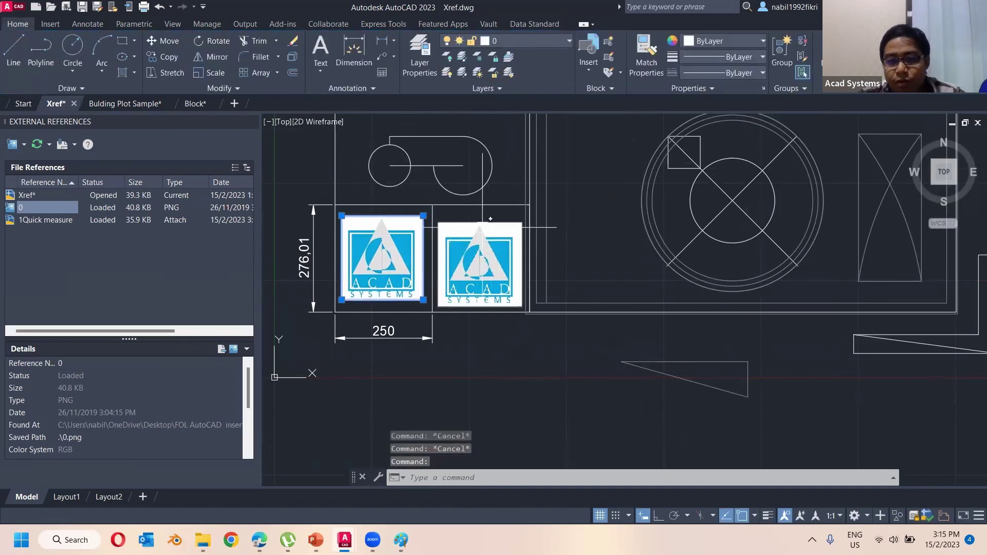
pyautogui.press('Escape')
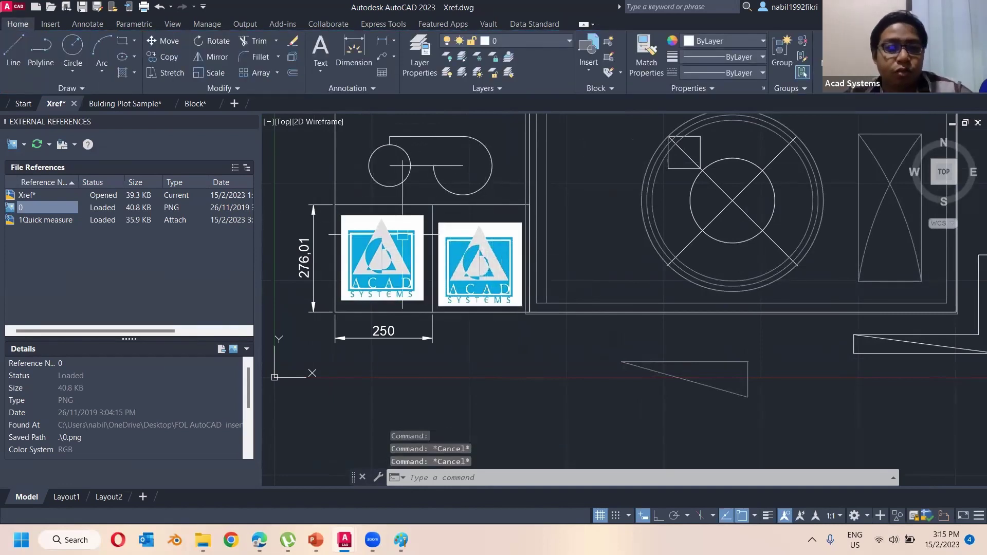
pyautogui.click(382, 211)
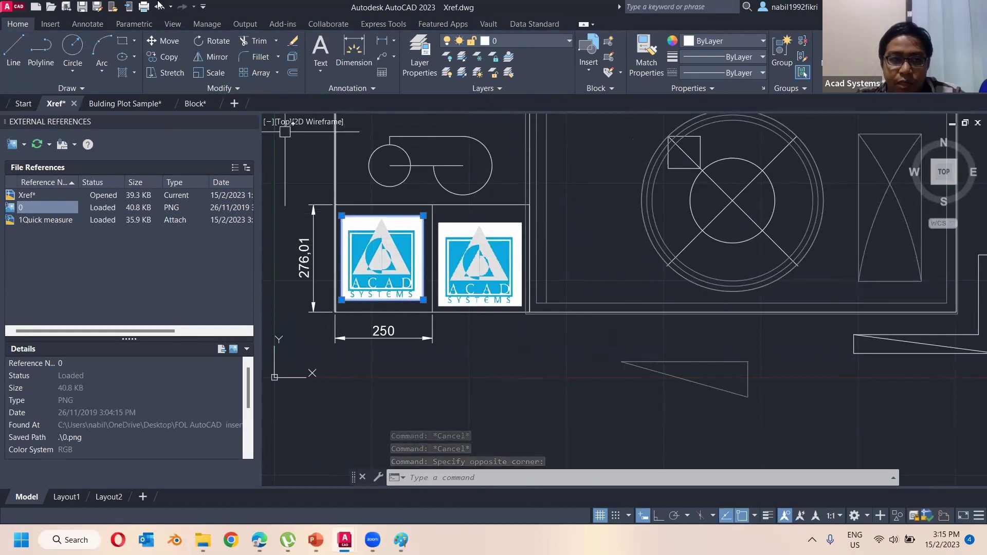
# - Save Xref.dwg without logging in to Vault and close the drawing
pyautogui.click(84, 8)
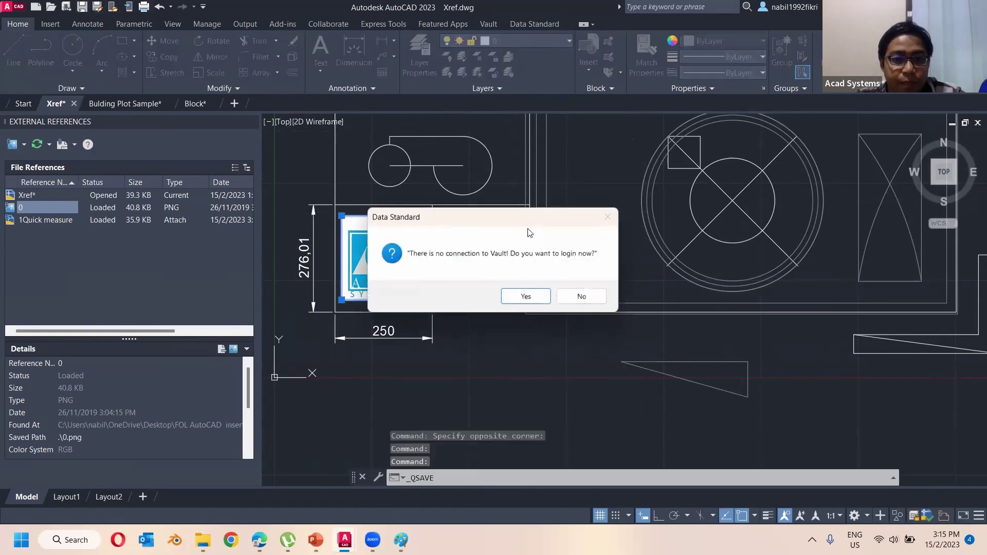
pyautogui.click(579, 293)
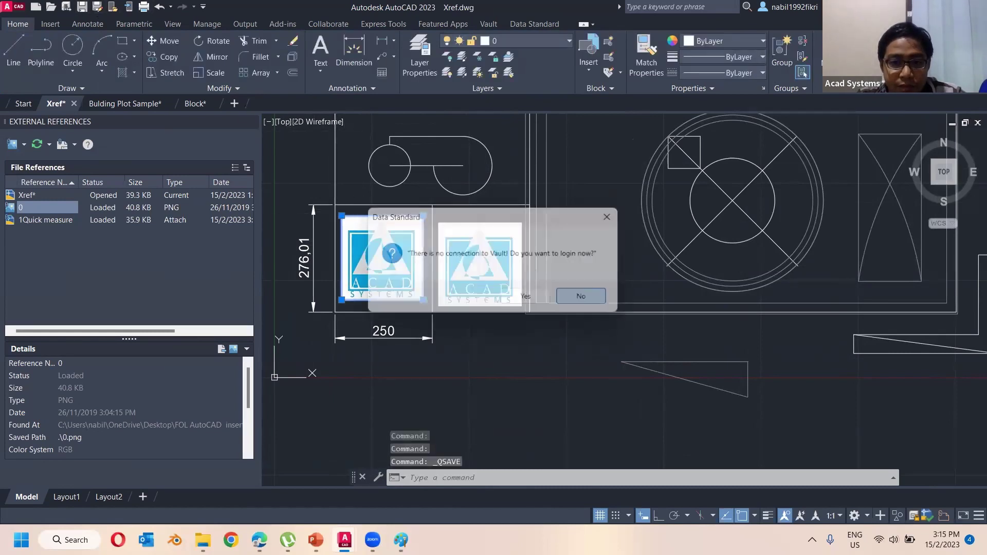
pyautogui.click(83, 8)
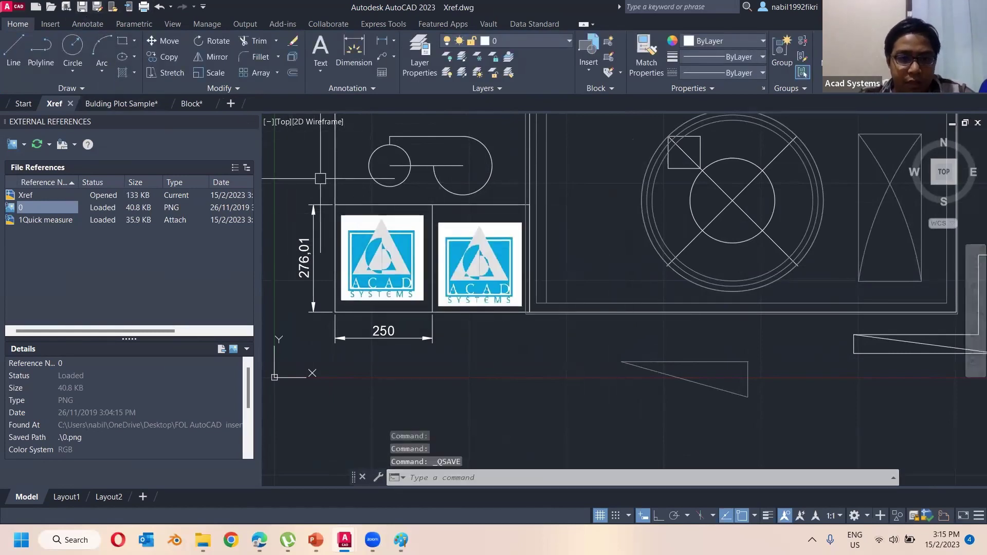
pyautogui.click(70, 104)
# - Switch to New folder in File Explorer, delete 0.png, and reopen Xref.dwg in AutoCAD, dismissing the missing-references notice
pyautogui.moveTo(203, 535)
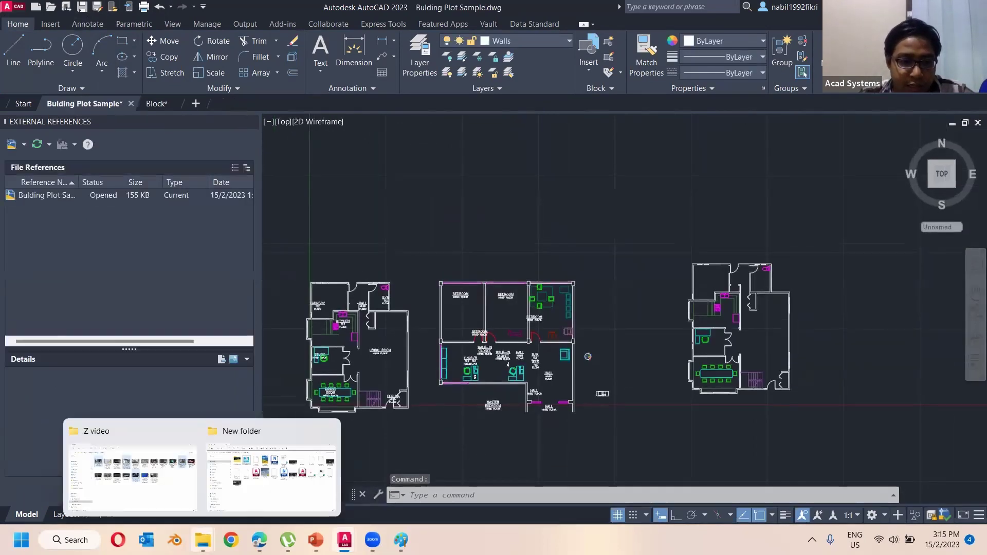
pyautogui.click(327, 496)
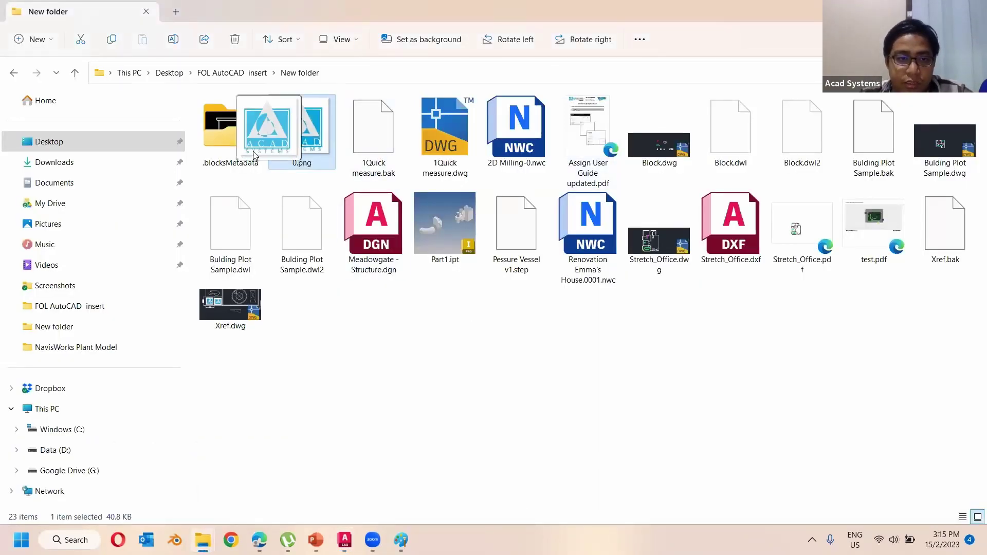
pyautogui.press('Delete')
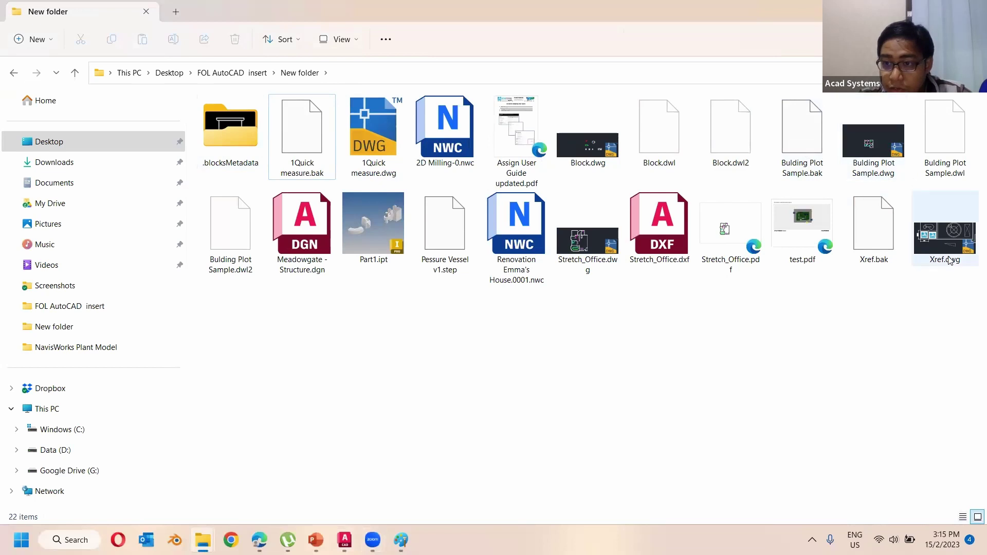
pyautogui.doubleClick(946, 239)
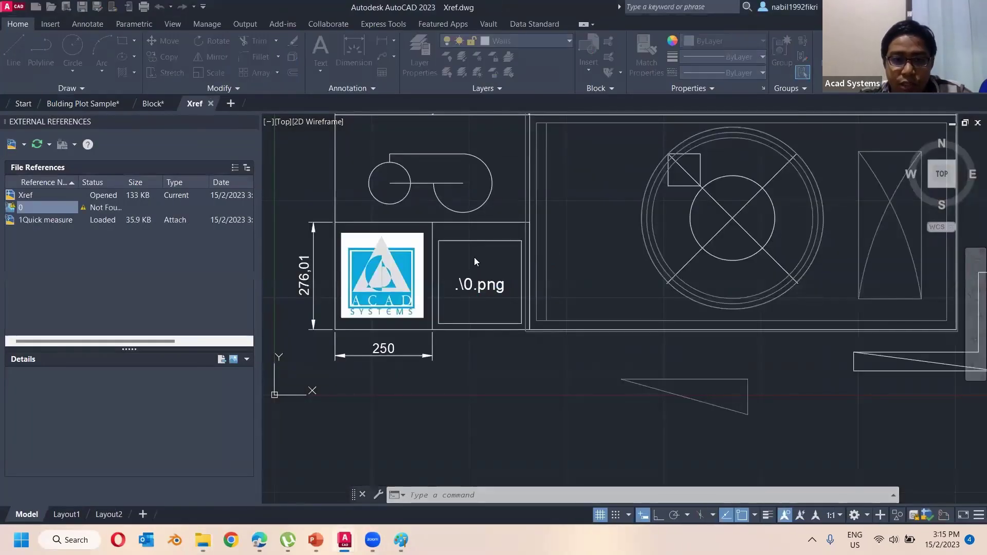
pyautogui.click(639, 167)
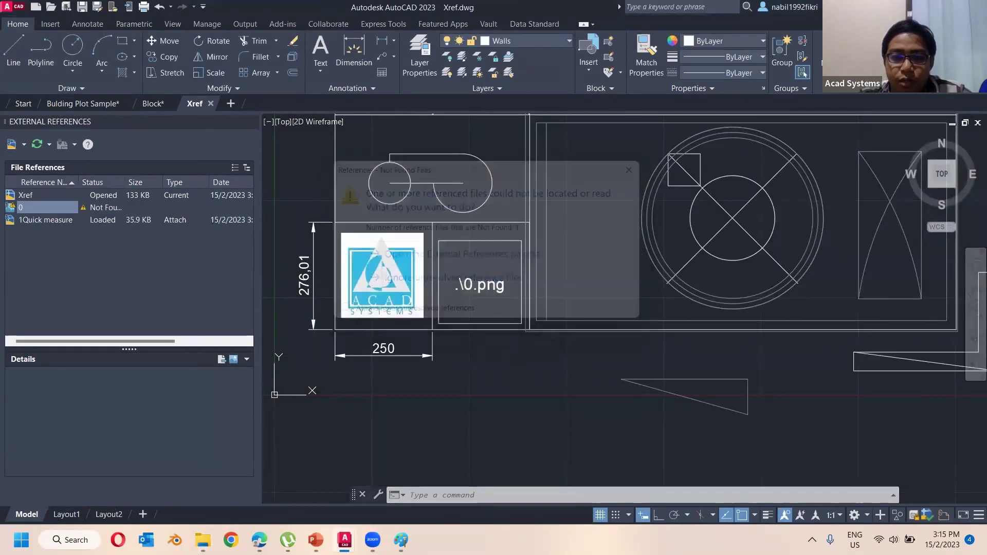
# - Select the 0.png reference frame and the pasted logo to compare them with the source file deleted
pyautogui.click(458, 252)
pyautogui.click(439, 237)
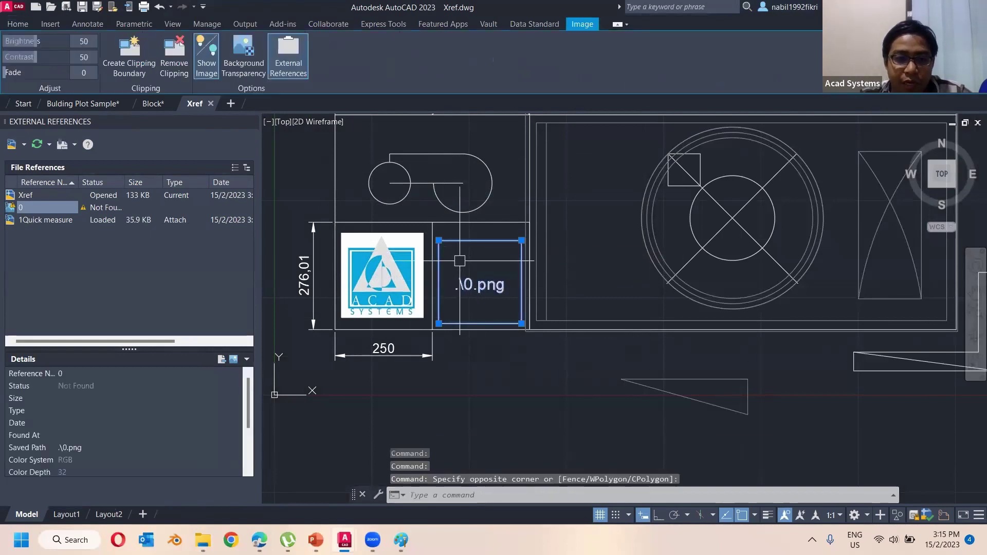
pyautogui.click(426, 262)
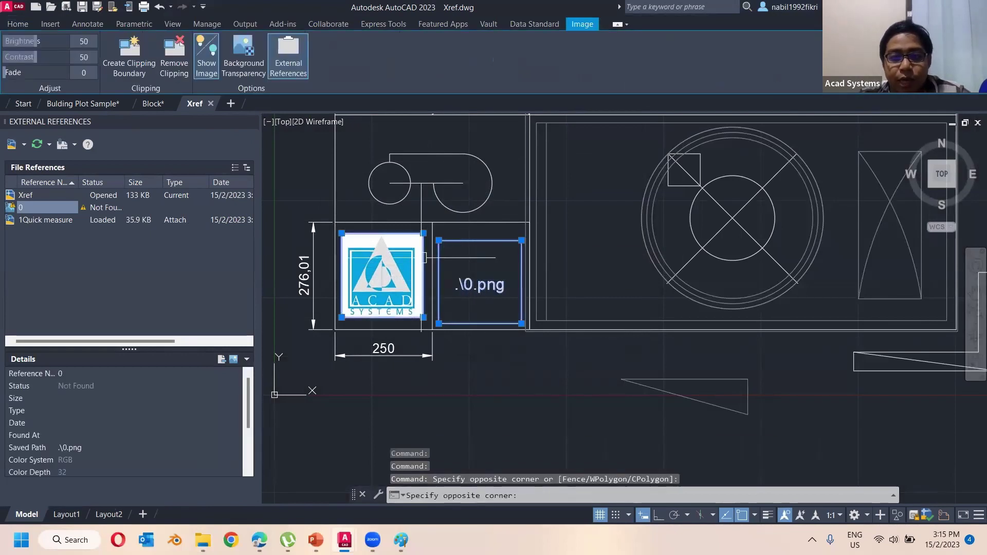
pyautogui.click(413, 254)
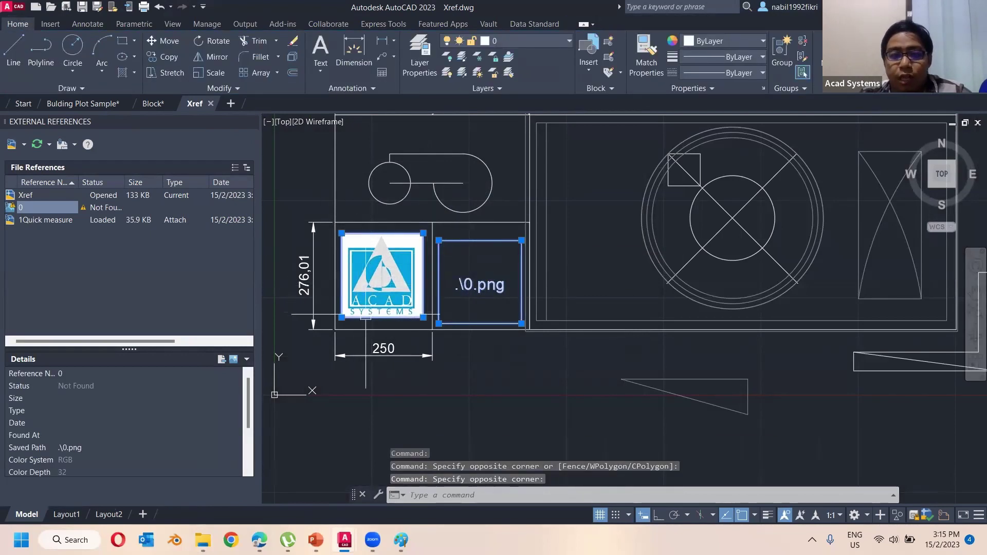
pyautogui.press('Escape')
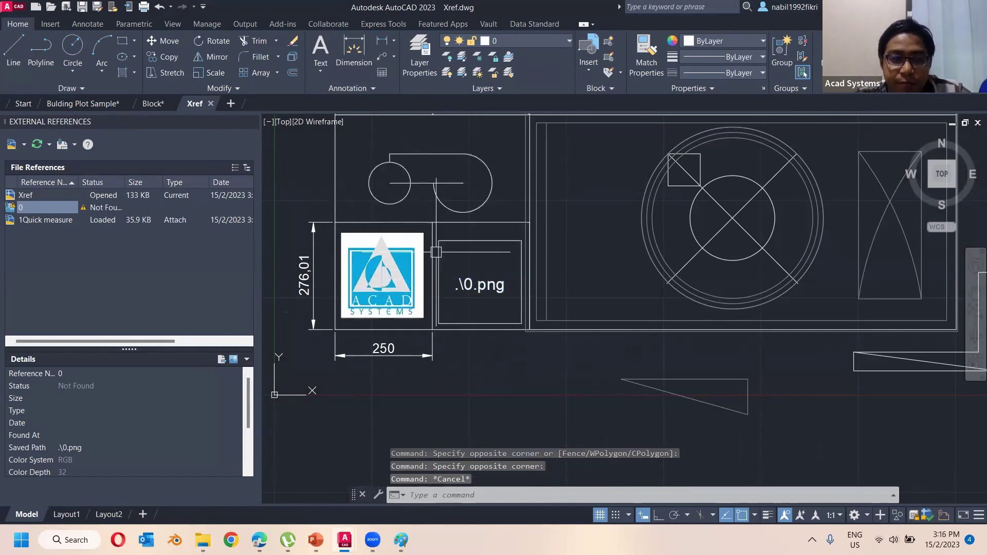
# - Attach page 1 of Assign User Guide updated.pdf to Xref.dwg at 0,0,0 with scale 1, rotation 0 and a relative path
pyautogui.click(12, 144)
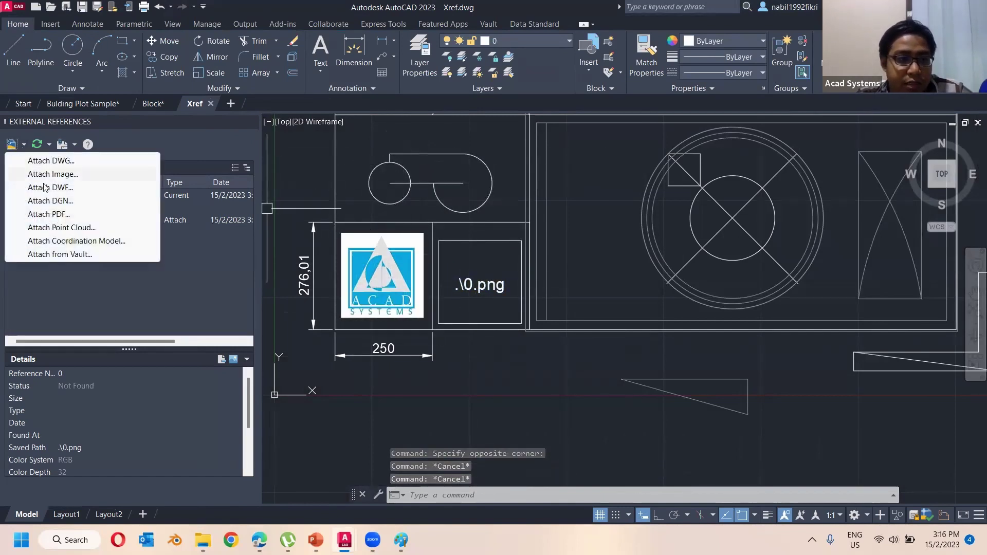
pyautogui.click(59, 217)
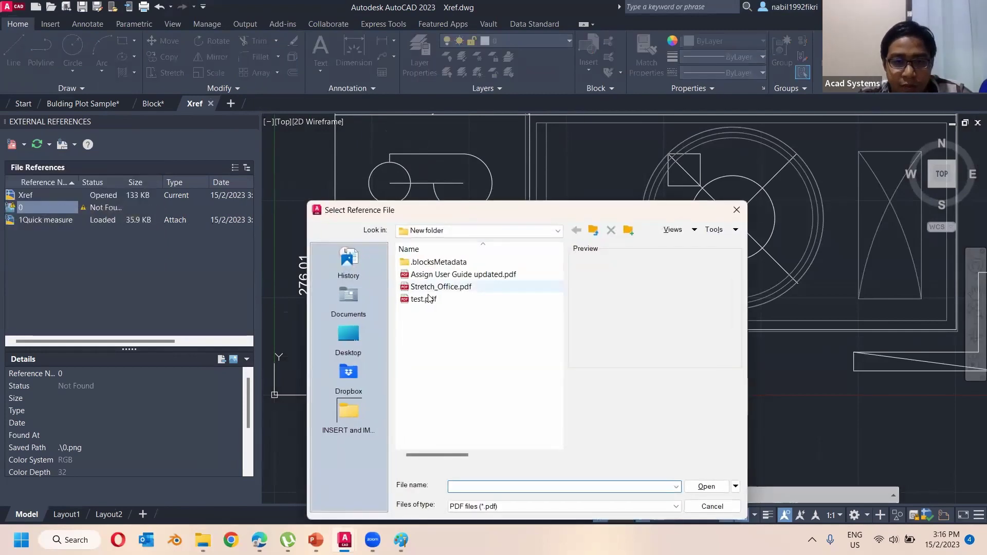
pyautogui.doubleClick(432, 275)
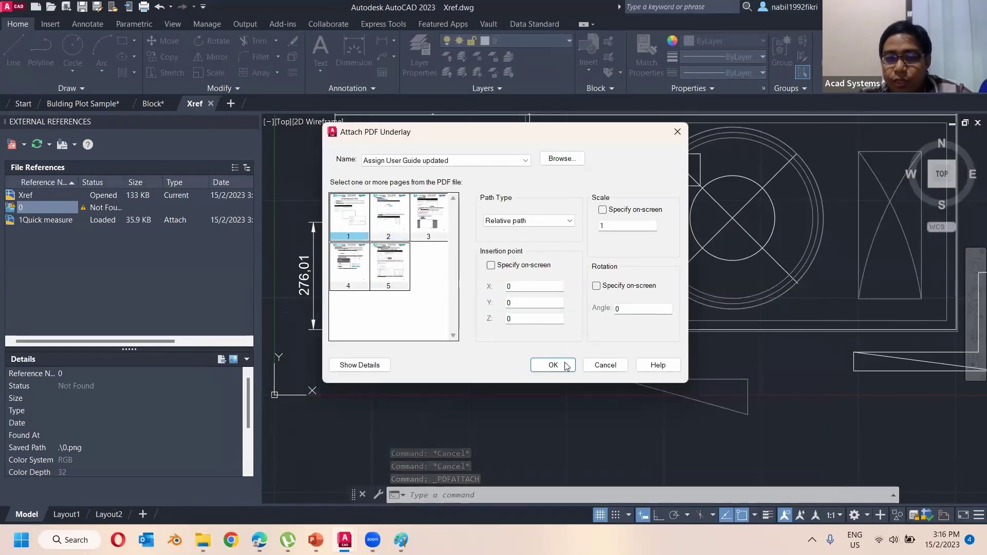
pyautogui.click(563, 367)
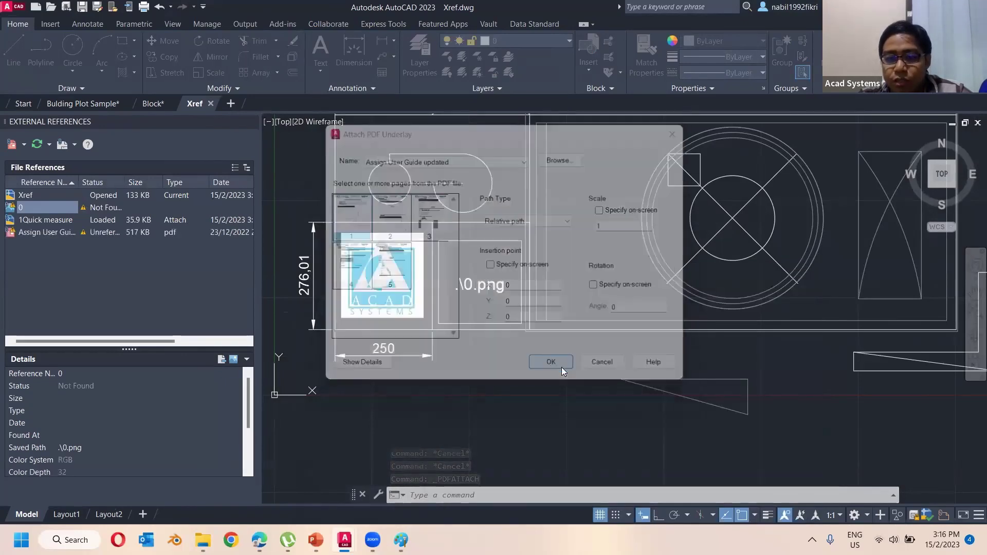
pyautogui.scroll(-4, 452, 353)
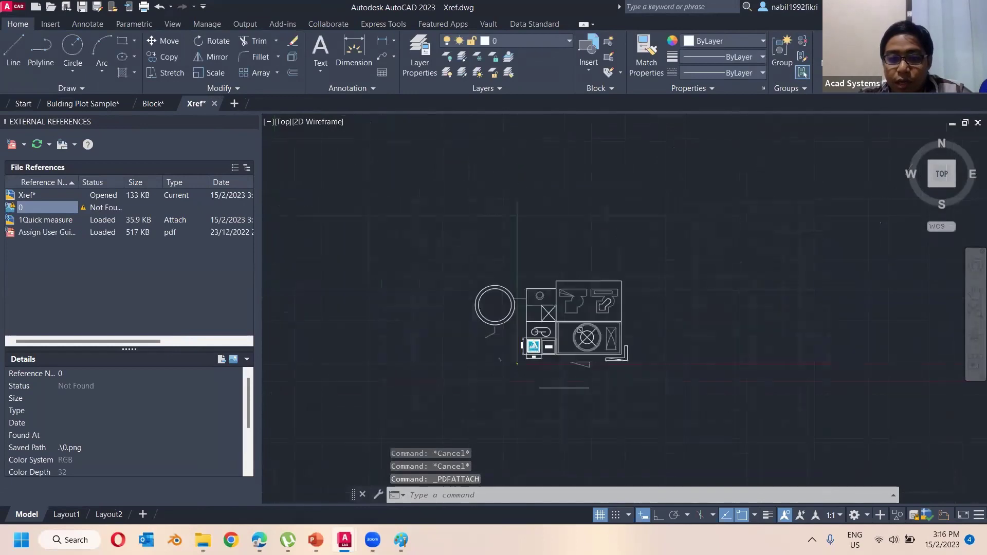
pyautogui.scroll(5, 452, 352)
pyautogui.scroll(-6, 452, 352)
pyautogui.moveTo(452, 353)
pyautogui.mouseDown(button='middle')
pyautogui.moveTo(669, 329)
pyautogui.moveTo(502, 345)
pyautogui.mouseUp(button='middle')
# - Create a new drawing and attach page 1 of Assign User Guide updated.pdf at 0,0,0 with scale 1 and rotation 0
pyautogui.click(234, 104)
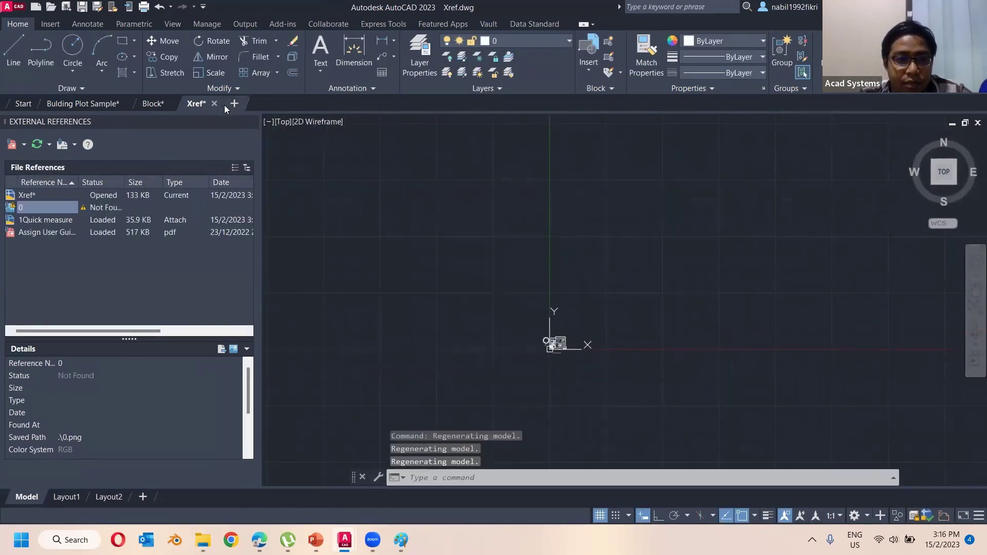
pyautogui.click(24, 144)
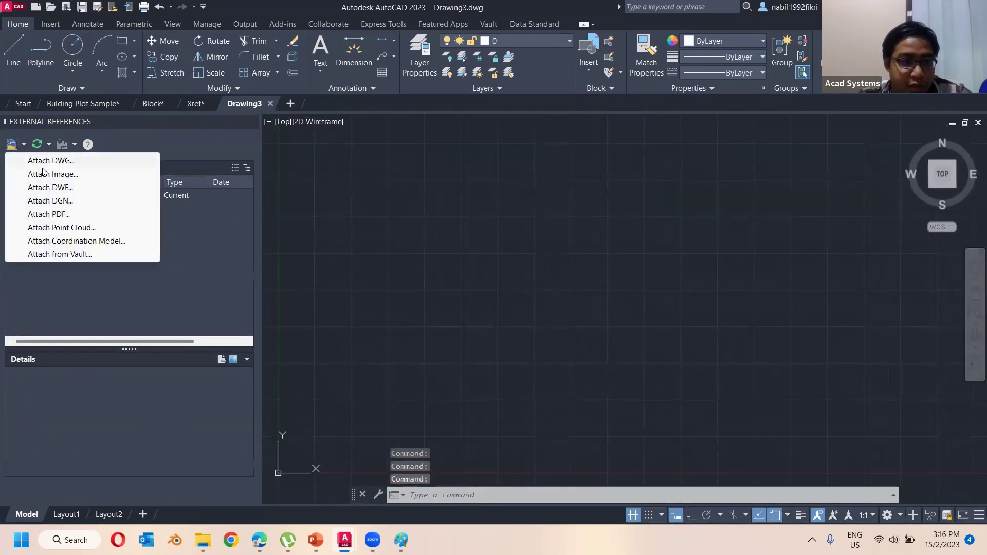
pyautogui.click(62, 213)
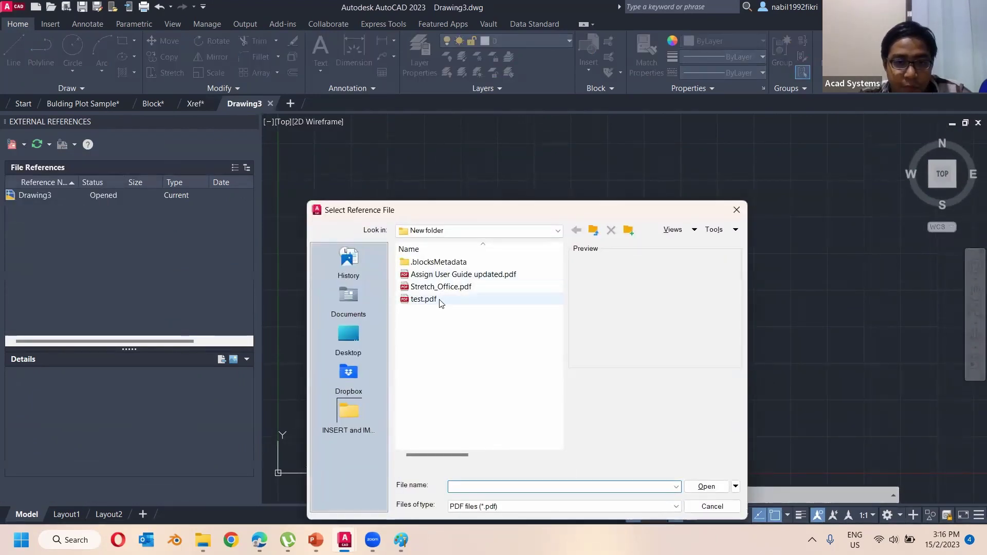
pyautogui.click(431, 276)
pyautogui.doubleClick(431, 277)
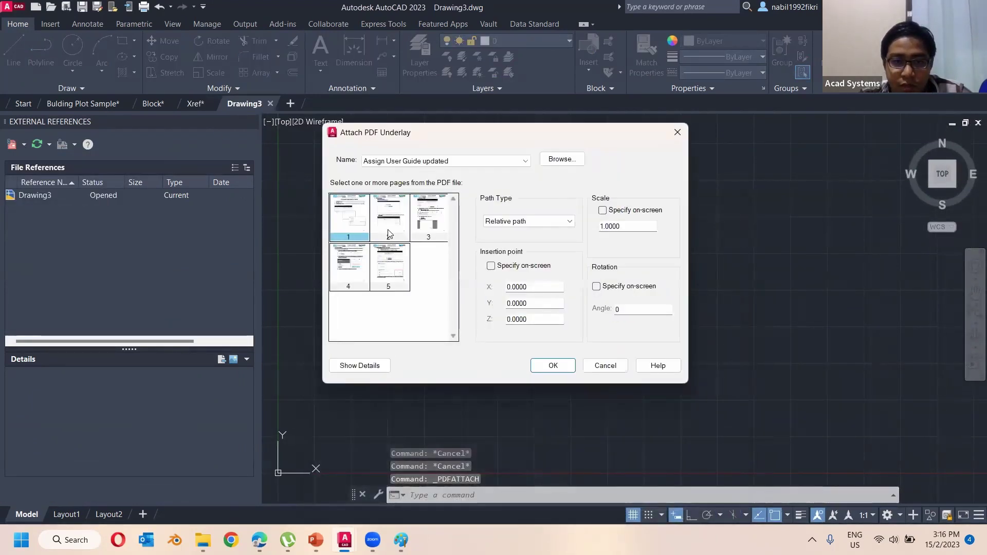
pyautogui.click(550, 365)
pyautogui.scroll(-3, 480, 353)
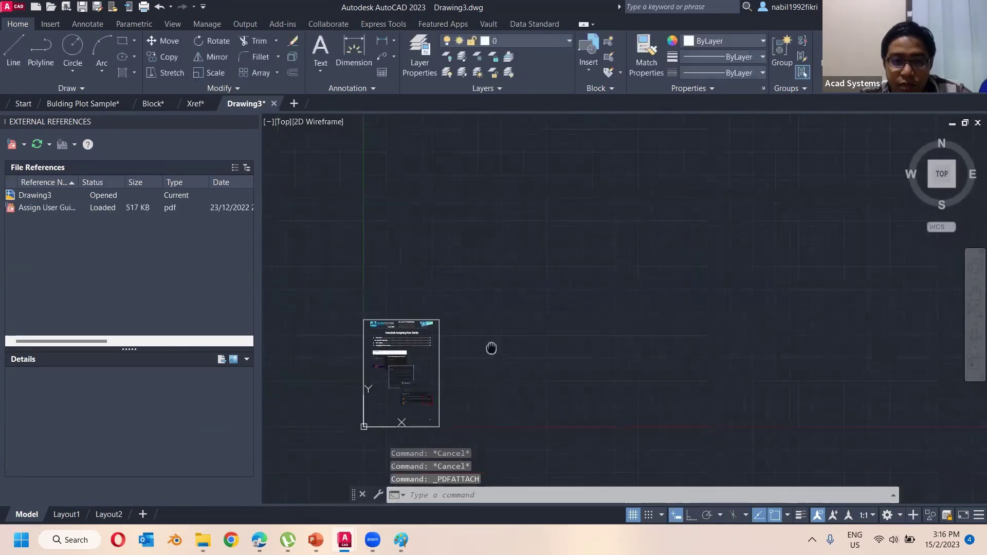
# - Examine the attached PDF page up close and select the underlay to review its reference details and options
pyautogui.scroll(3, 436, 338)
pyautogui.scroll(5, 452, 330)
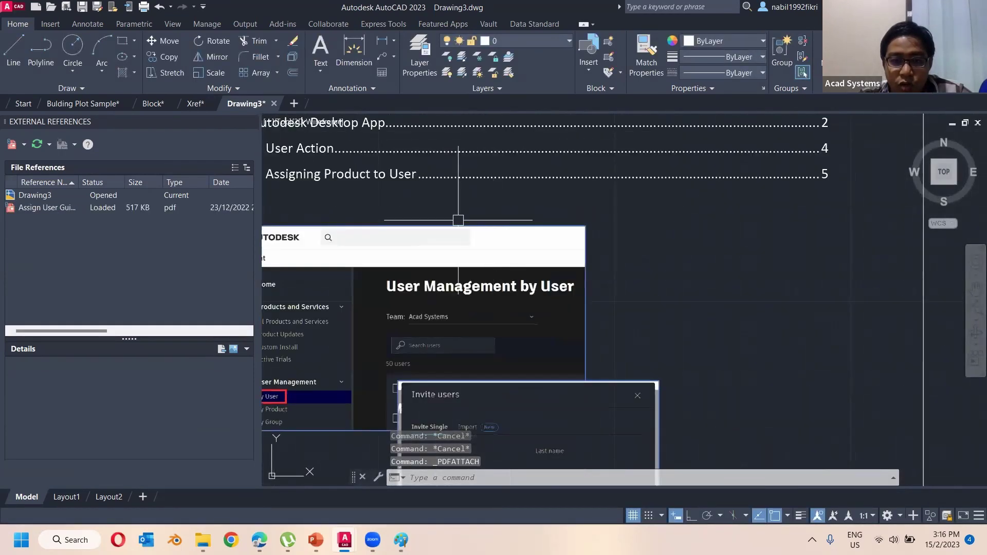
pyautogui.scroll(-3, 528, 226)
pyautogui.scroll(6, 528, 225)
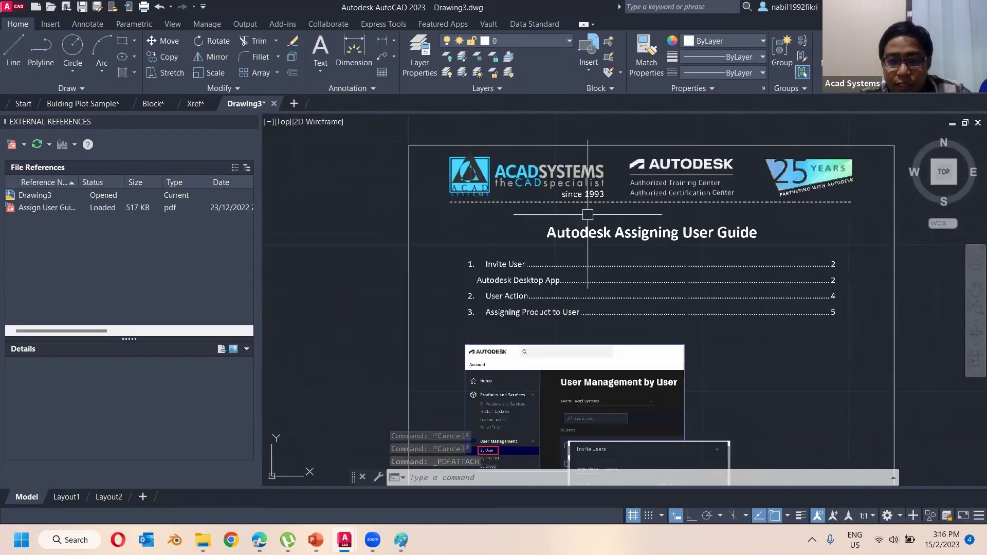
pyautogui.scroll(-8, 594, 219)
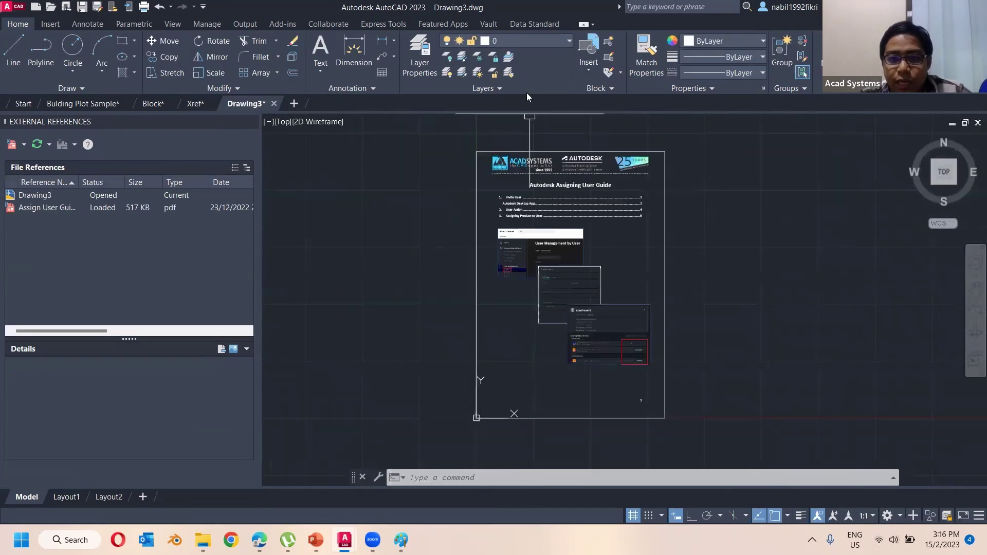
pyautogui.click(476, 242)
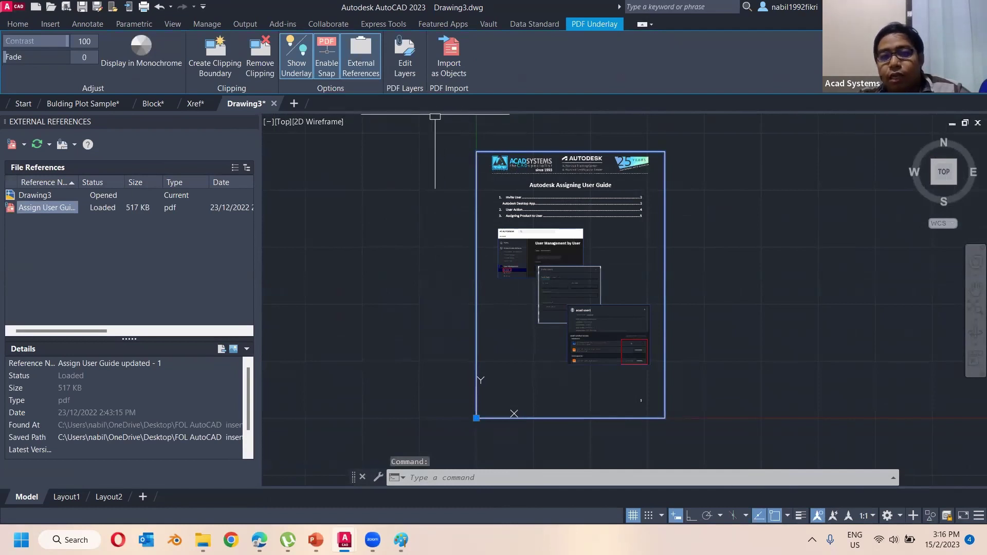
pyautogui.press('Escape')
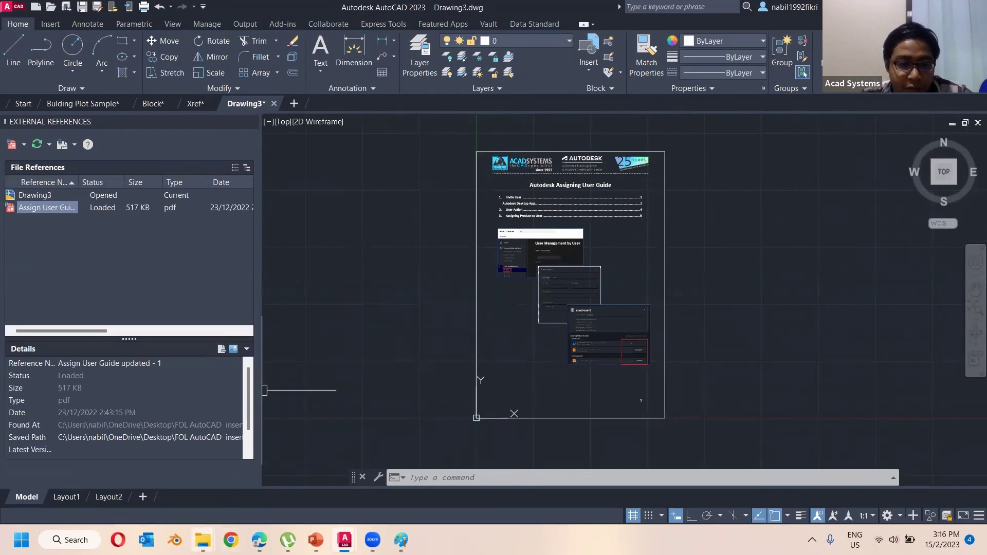
# - Open Stretch_Office.pdf from the New folder directory to view its office floor plan, then return to AutoCAD
pyautogui.click(203, 540)
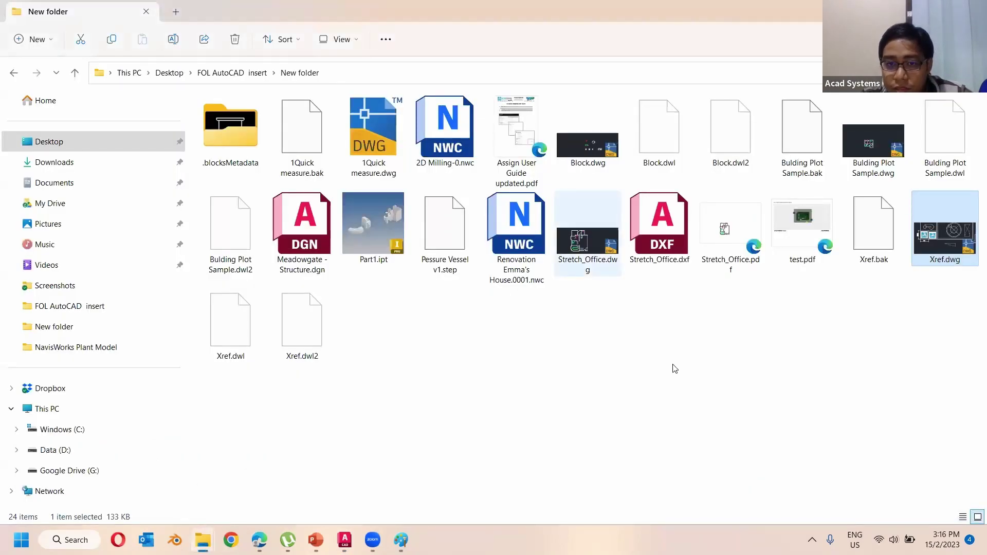
pyautogui.click(460, 184)
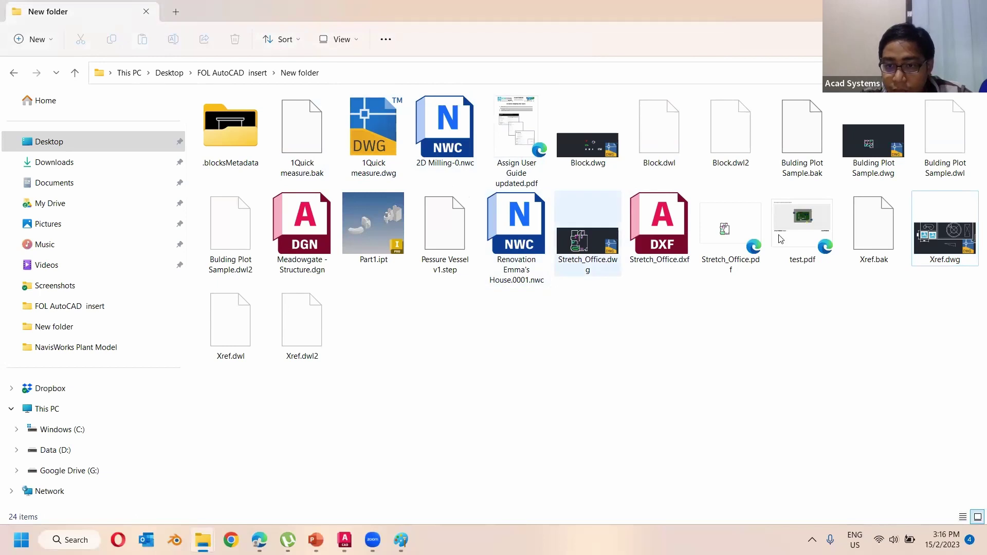
pyautogui.doubleClick(737, 241)
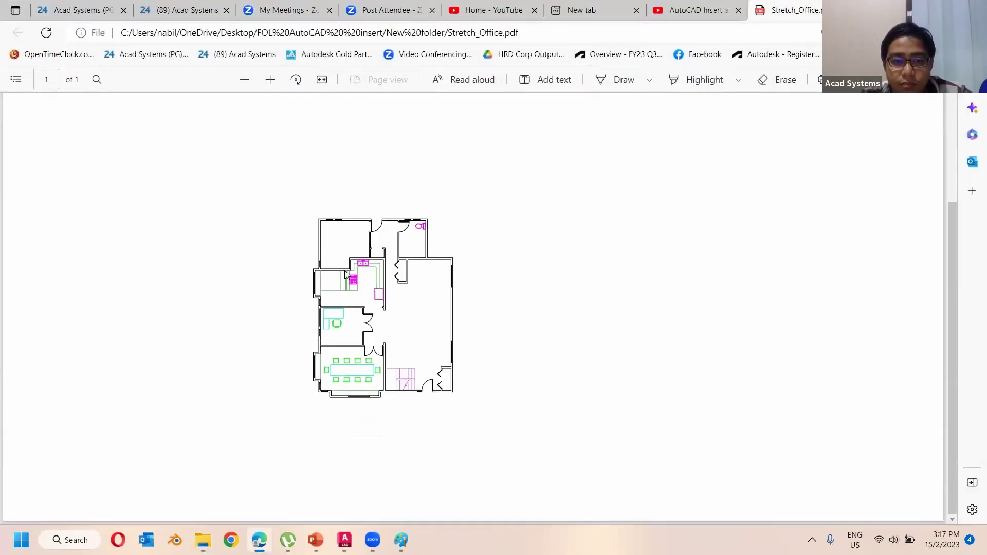
pyautogui.scroll(3, 446, 201)
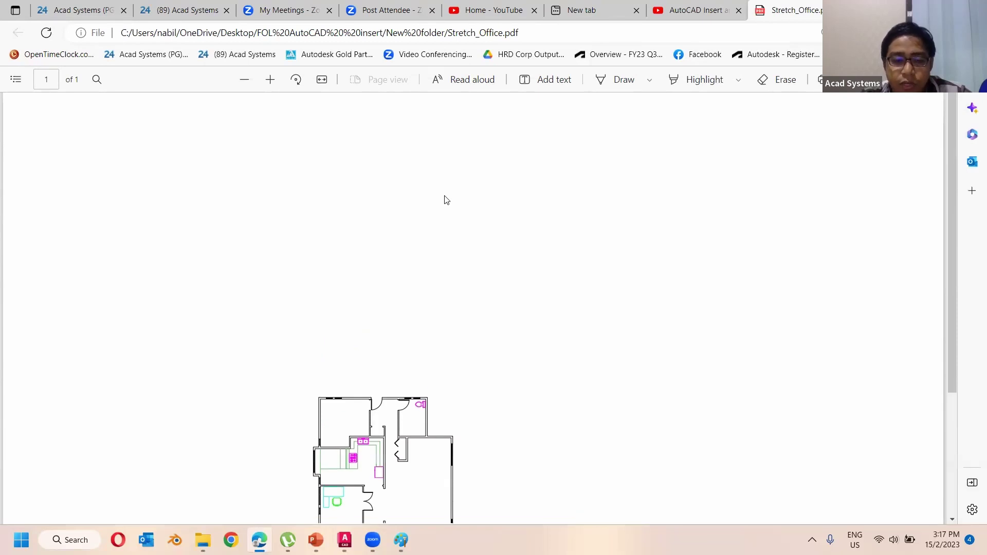
pyautogui.scroll(-3, 453, 284)
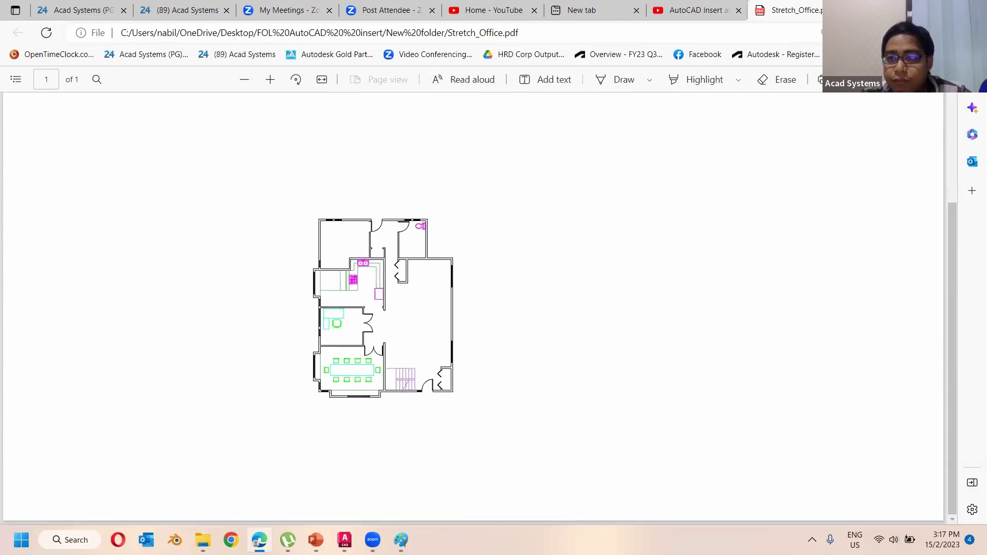
pyautogui.click(899, 9)
pyautogui.click(905, 9)
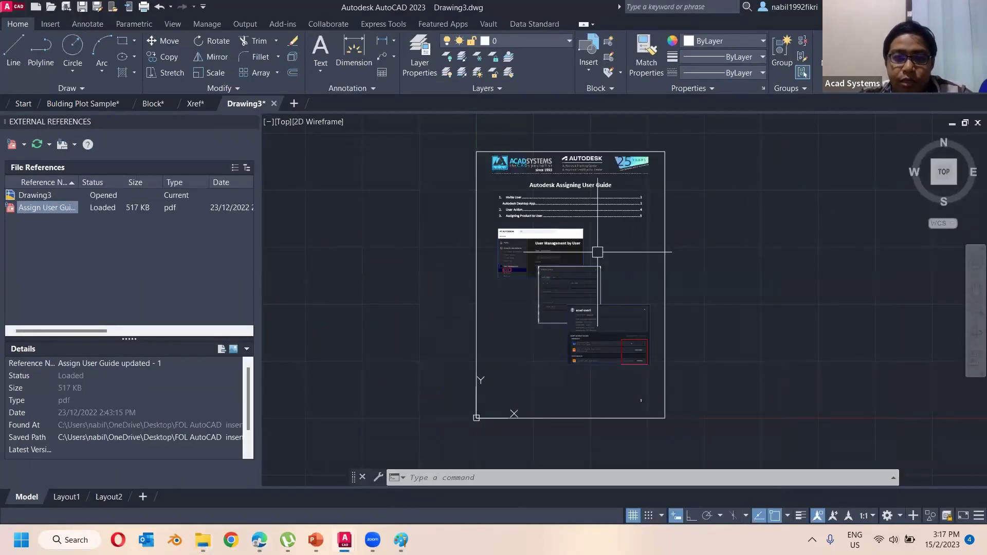
# - Import page 1 of Stretch_Office.pdf into Drawing3 with scale 1, rotation 0, vector geometry and TrueType text, using the PDF layers
pyautogui.scroll(-2, 597, 252)
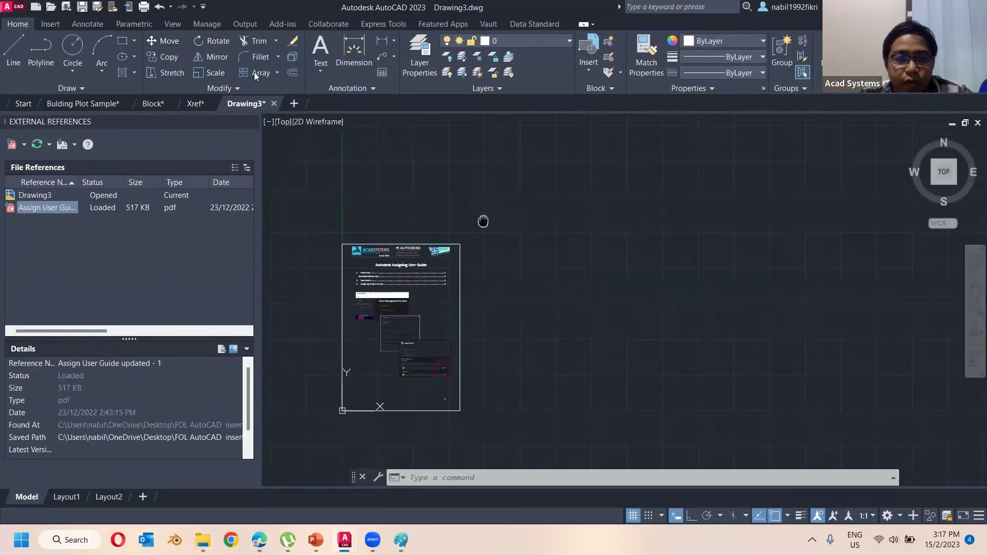
pyautogui.click(51, 24)
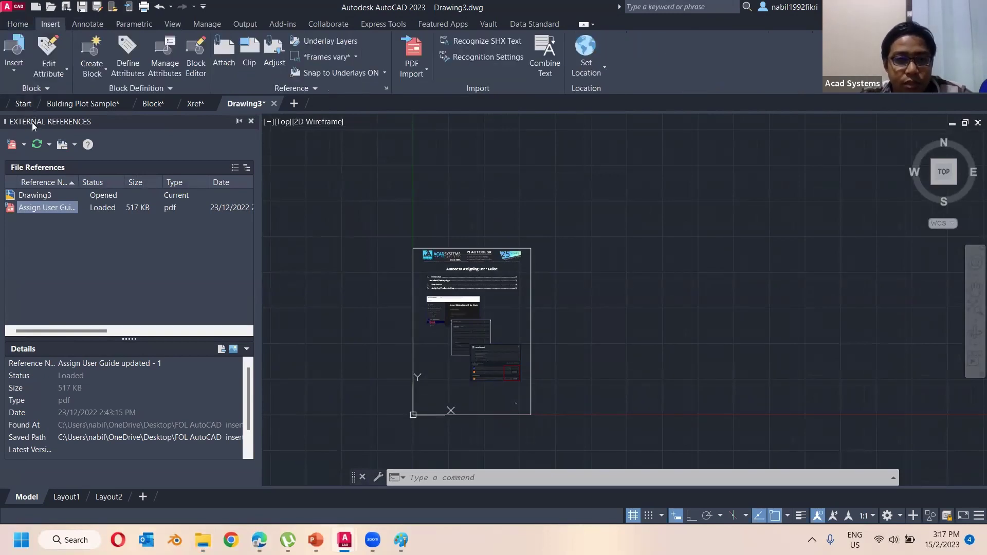
pyautogui.click(428, 72)
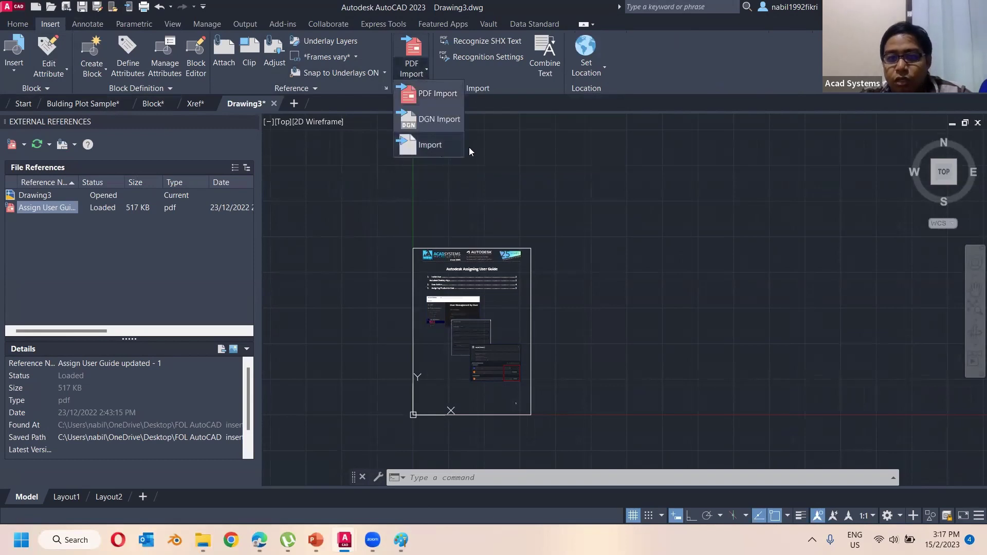
pyautogui.click(440, 97)
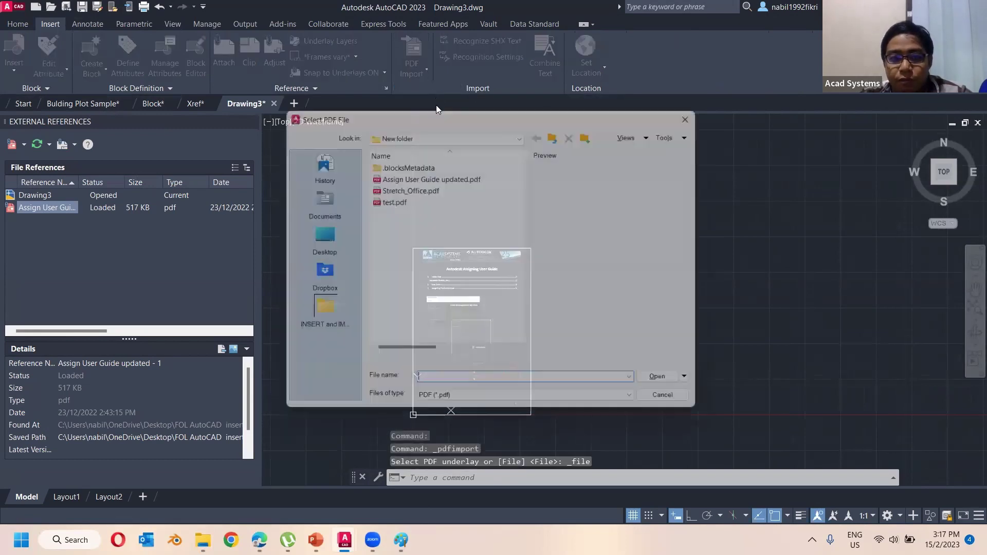
pyautogui.click(399, 189)
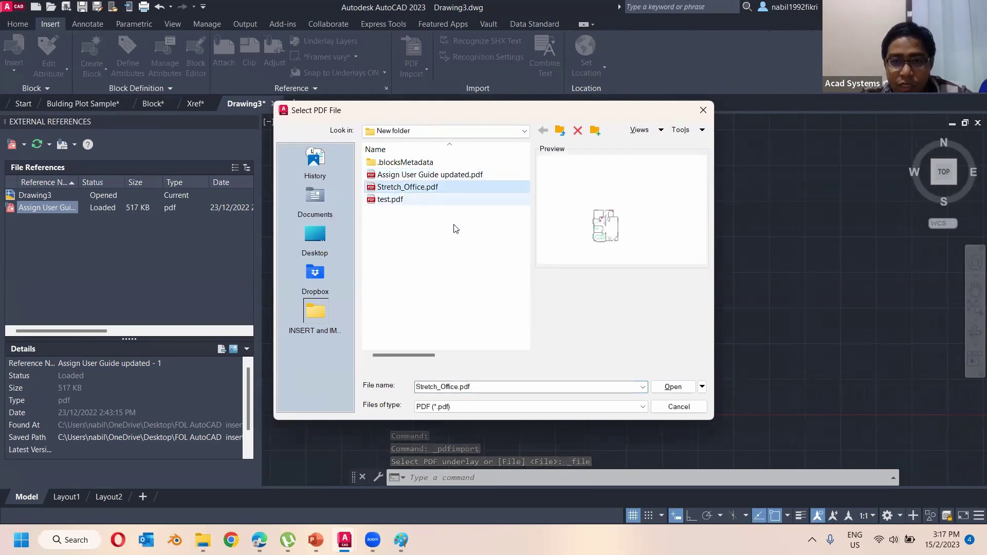
pyautogui.click(665, 389)
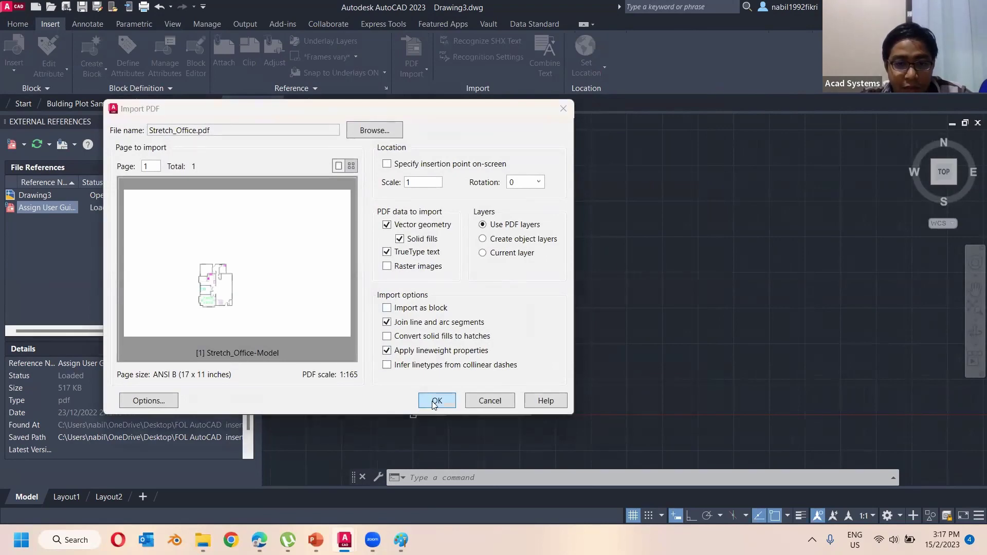
pyautogui.click(436, 402)
# - Examine the imported floor plan up close and select its walls to check that they are editable geometry, clearing the selection
pyautogui.scroll(-3, 514, 357)
pyautogui.scroll(8, 522, 375)
pyautogui.moveTo(451, 272); pyautogui.dragTo(508, 373, button='middle')
pyautogui.scroll(4, 497, 219)
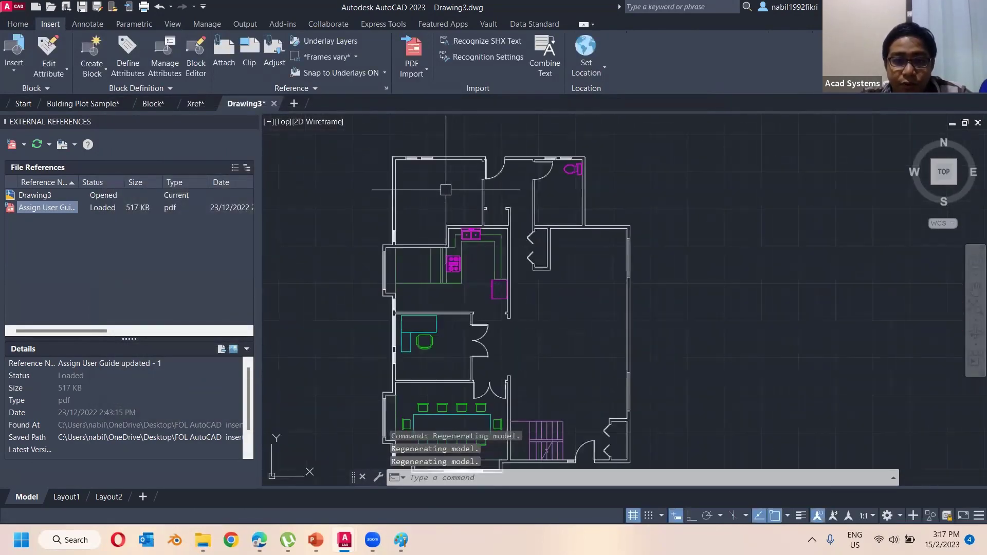
pyautogui.scroll(4, 410, 193)
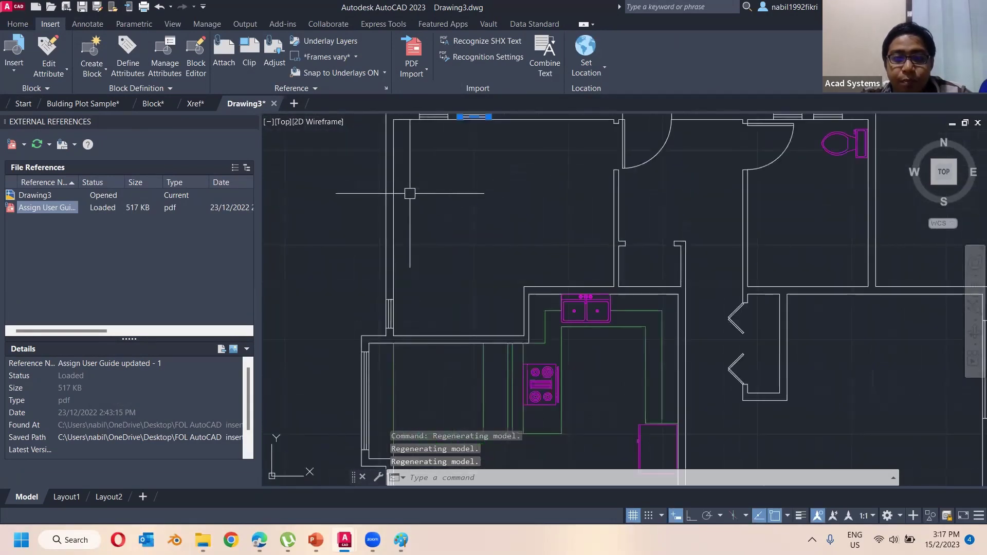
pyautogui.scroll(-6, 543, 228)
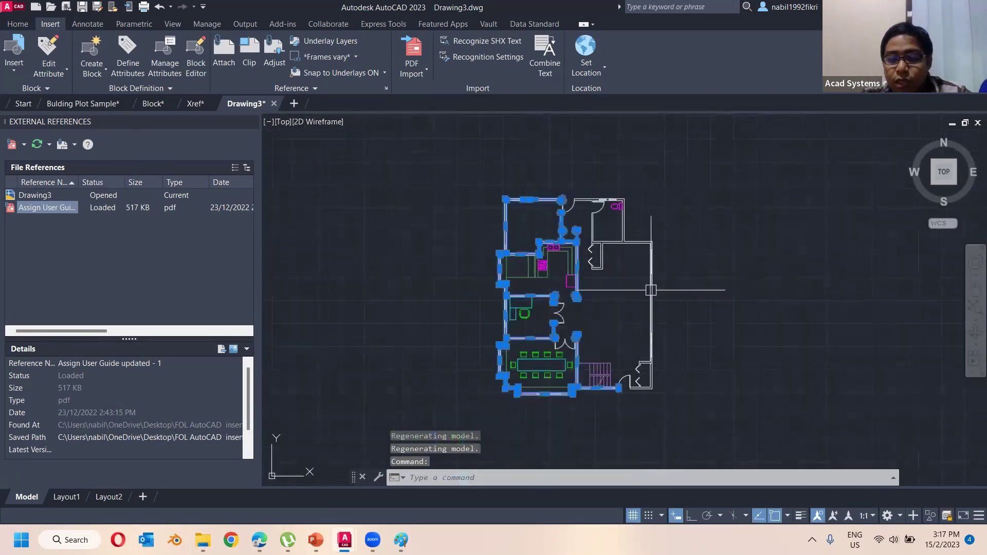
pyautogui.scroll(4, 560, 256)
pyautogui.scroll(-4, 561, 255)
pyautogui.moveTo(625, 252); pyautogui.dragTo(591, 241, button='middle')
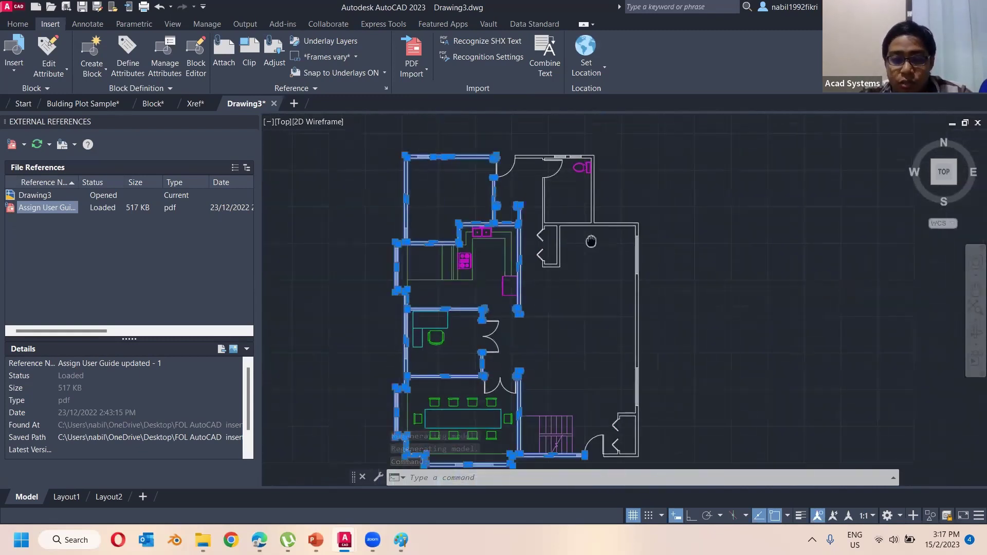
pyautogui.press('Escape')
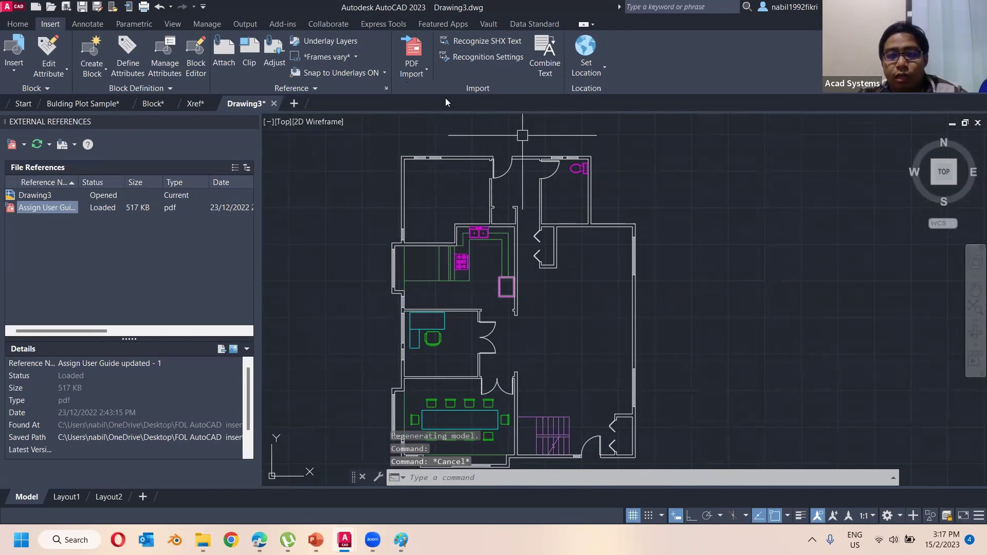
# - Review the available import formats and the file types that can be attached as external references
pyautogui.click(413, 72)
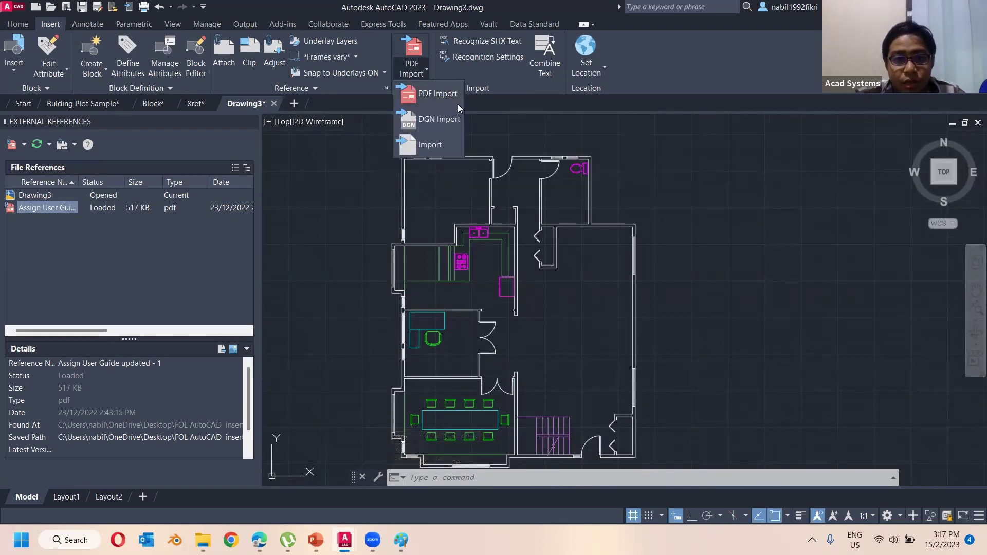
pyautogui.click(441, 186)
pyautogui.click(432, 208)
pyautogui.click(363, 290)
pyautogui.press('Escape')
pyautogui.press('Escape')
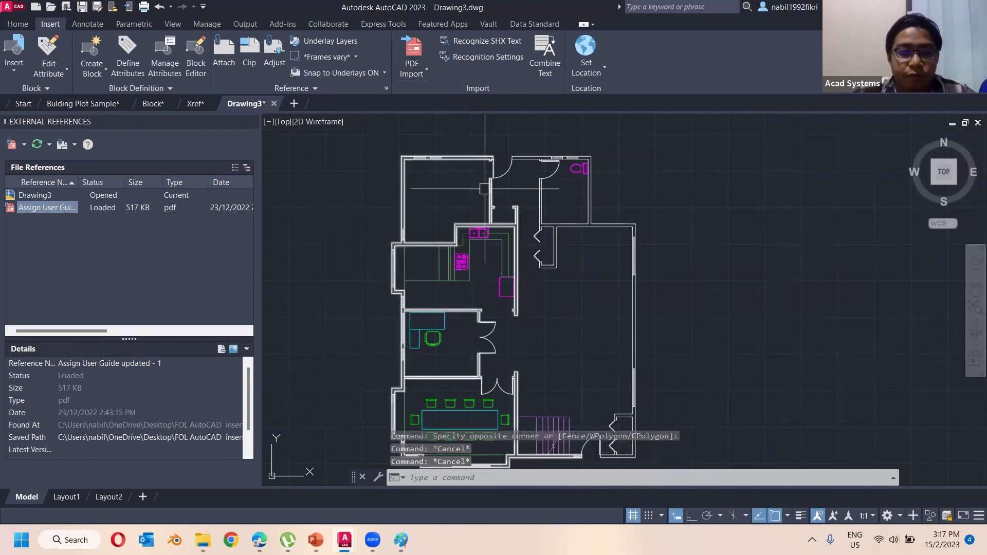
pyautogui.click(23, 145)
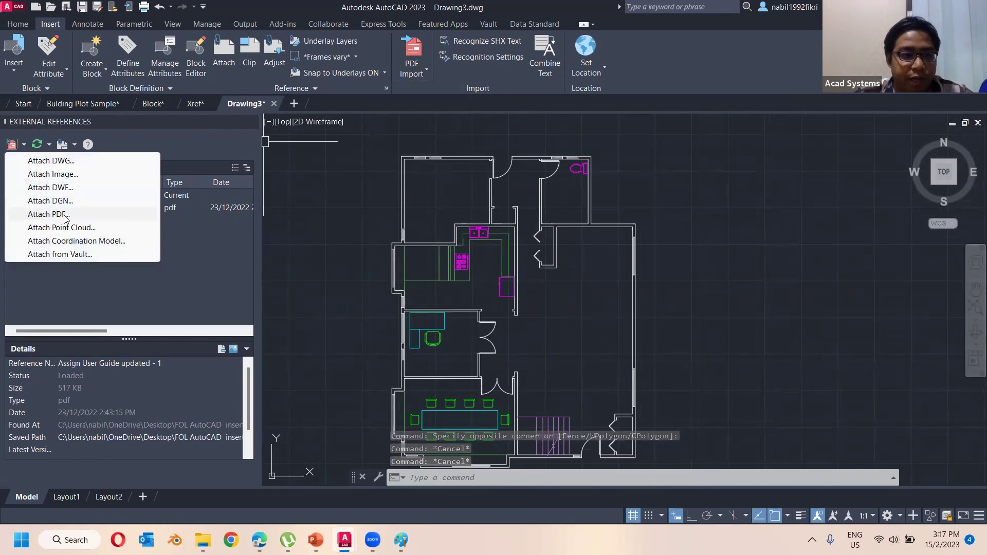
pyautogui.click(461, 96)
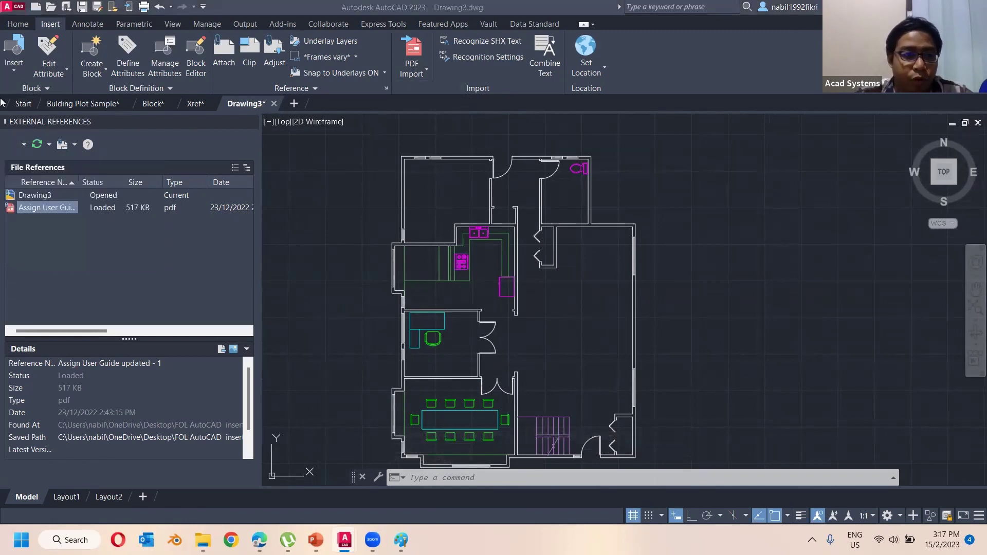
pyautogui.click(23, 145)
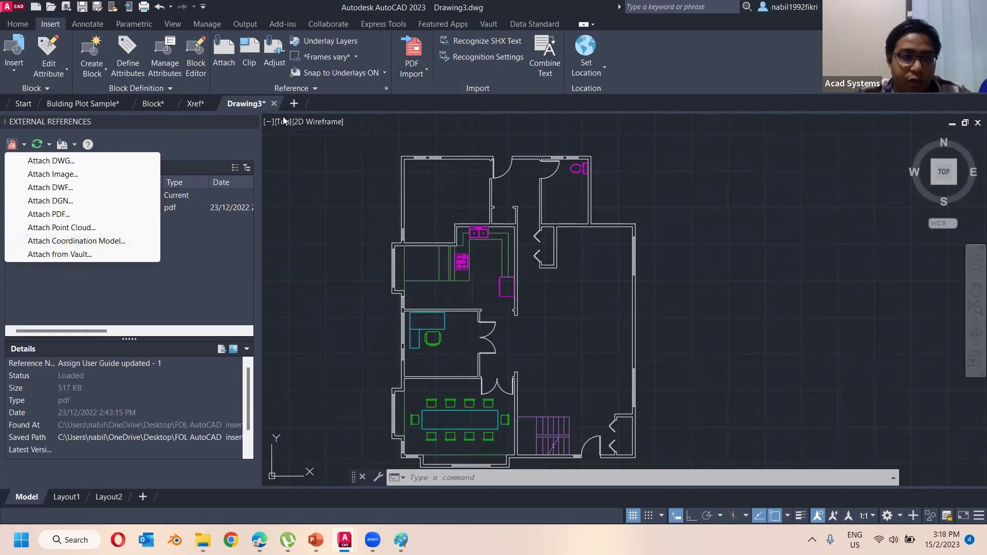
# - Create a new drawing and attach Renovation Emma's House.0001.nwc as a coordination model with a relative path, scale 1 and rotation 0
pyautogui.click(295, 103)
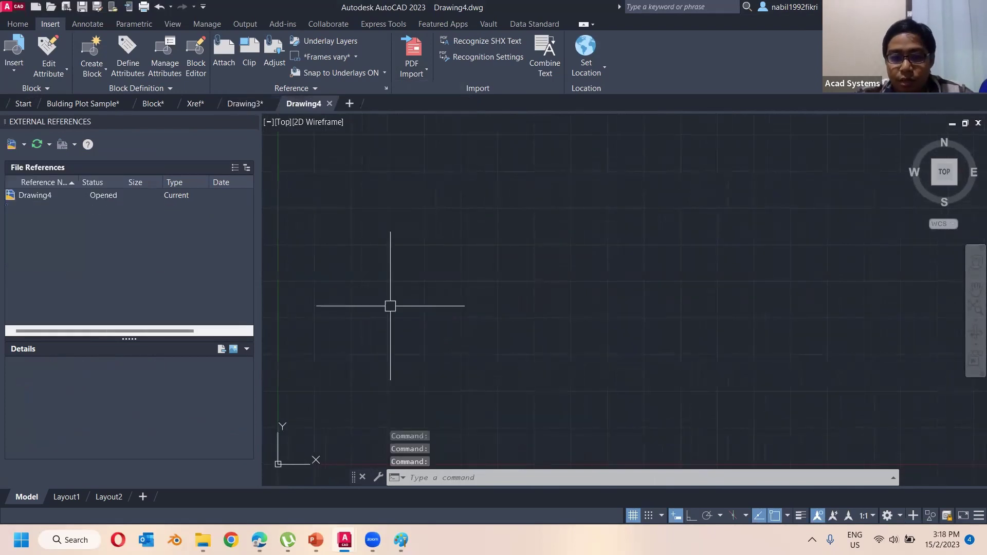
pyautogui.keyDown('shift'); pyautogui.moveTo(391, 306); pyautogui.dragTo(329, 234, button='middle'); pyautogui.keyUp('shift')
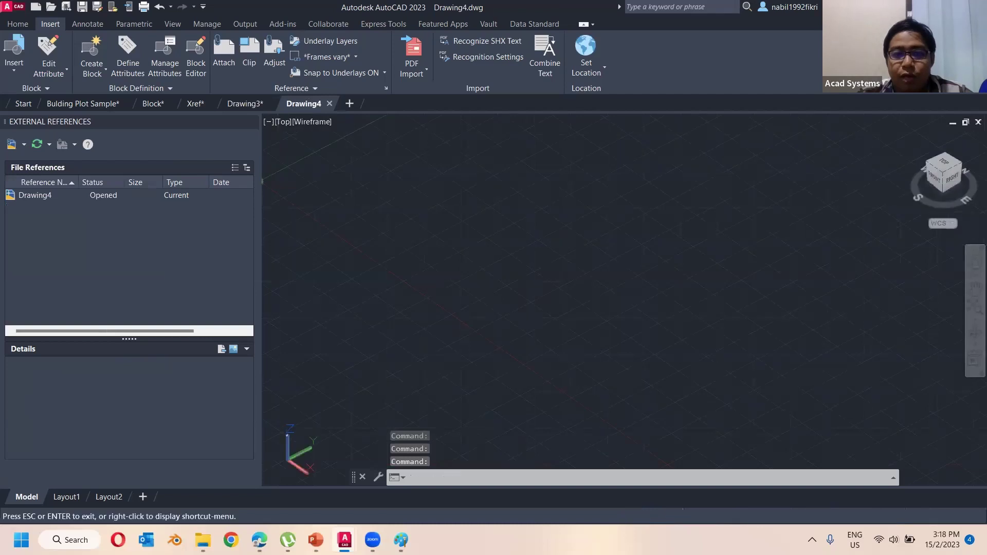
pyautogui.moveTo(304, 186); pyautogui.dragTo(401, 291, button='middle')
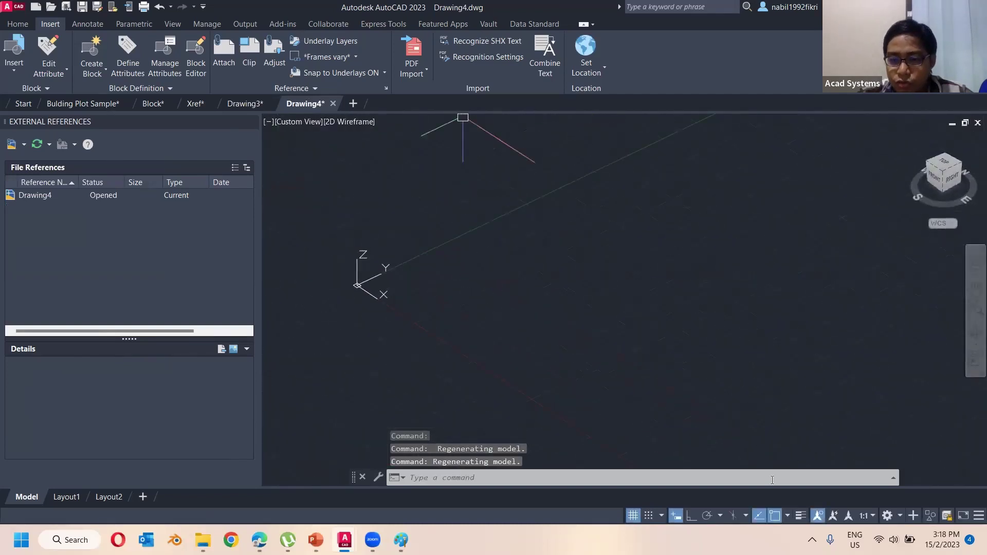
pyautogui.click(24, 144)
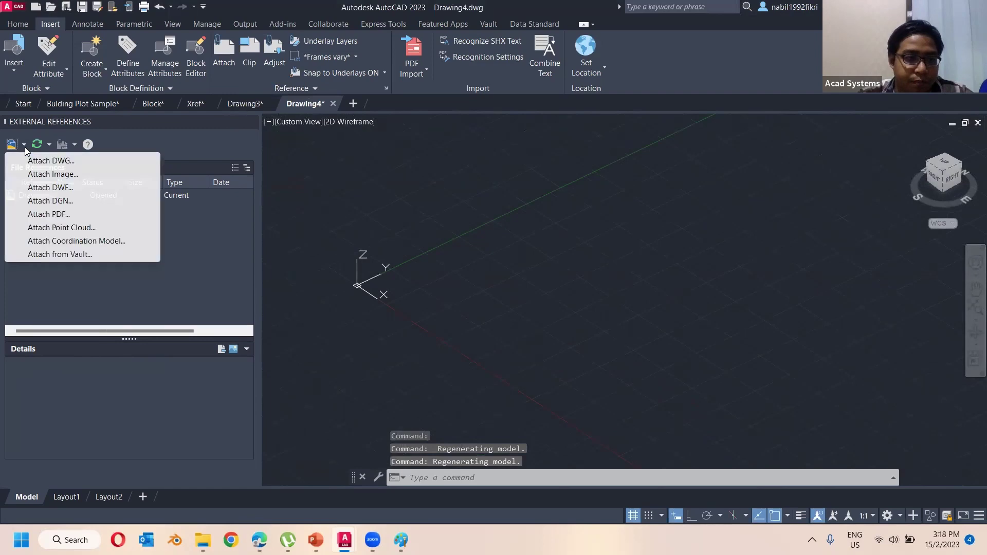
pyautogui.click(69, 245)
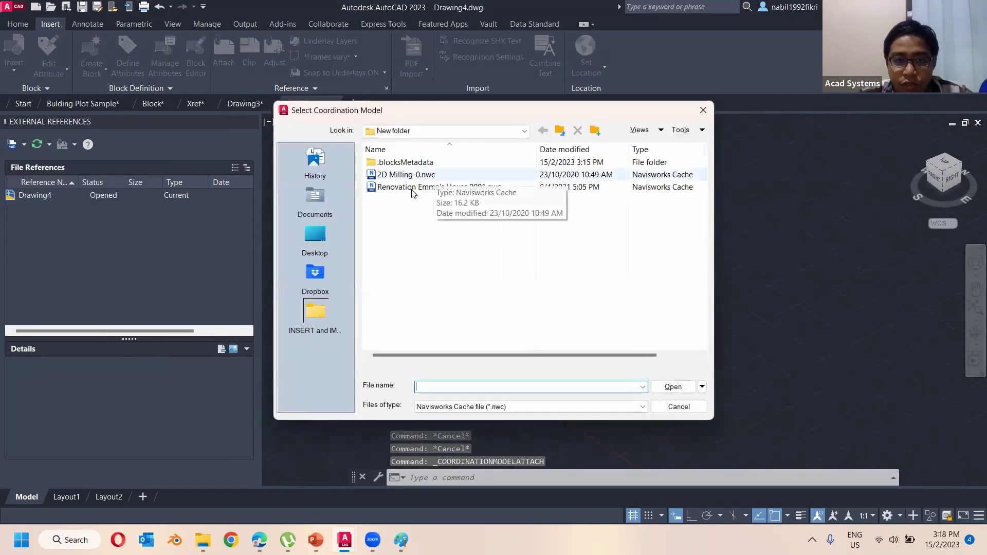
pyautogui.doubleClick(402, 189)
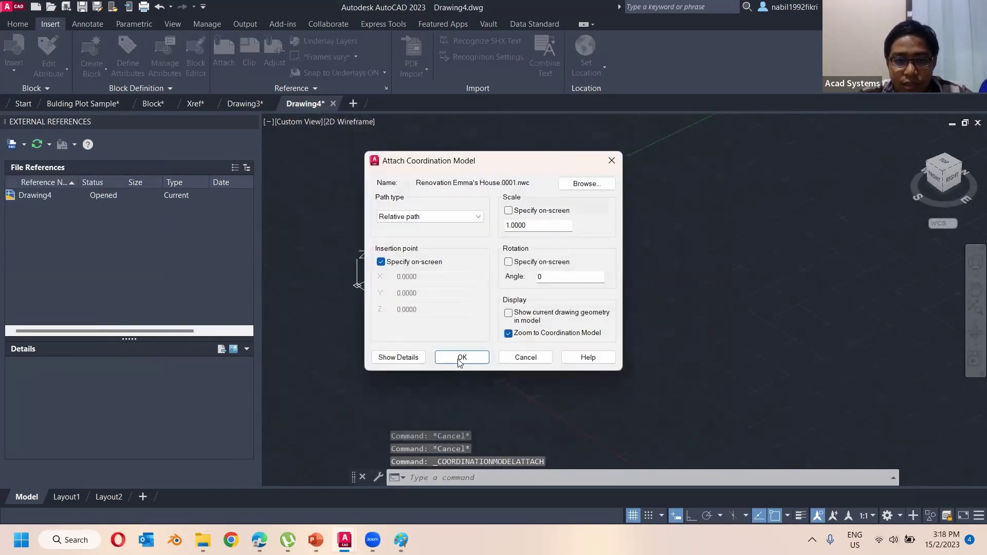
pyautogui.click(462, 352)
pyautogui.press('Return')
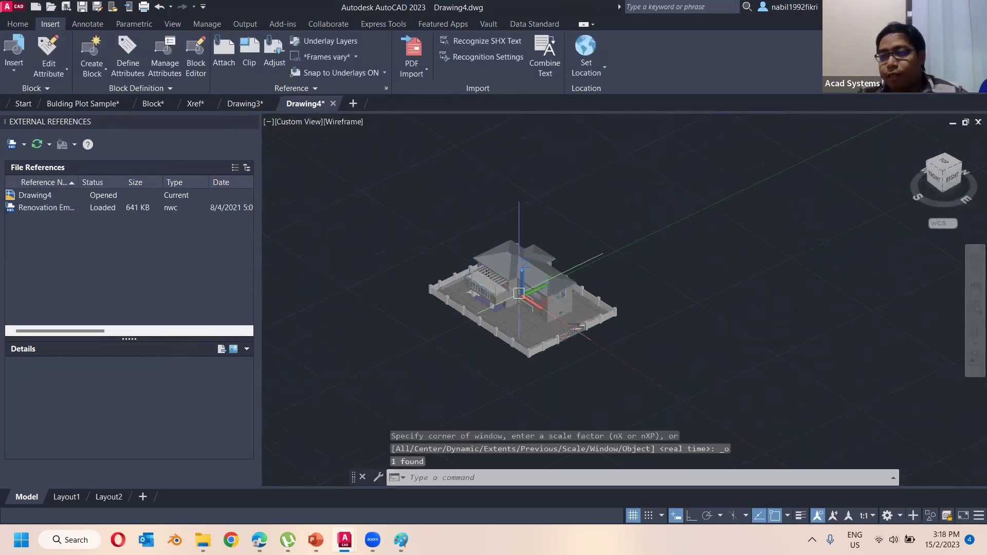
# - Select the attached house model and inspect it from several 3D angles, cancelling any grip move
pyautogui.click(443, 288)
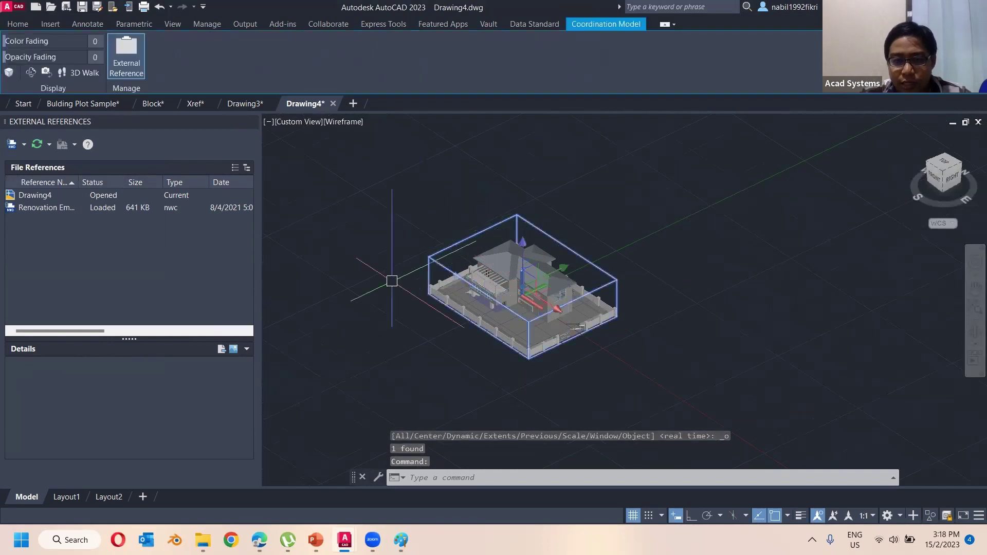
pyautogui.scroll(2, 491, 269)
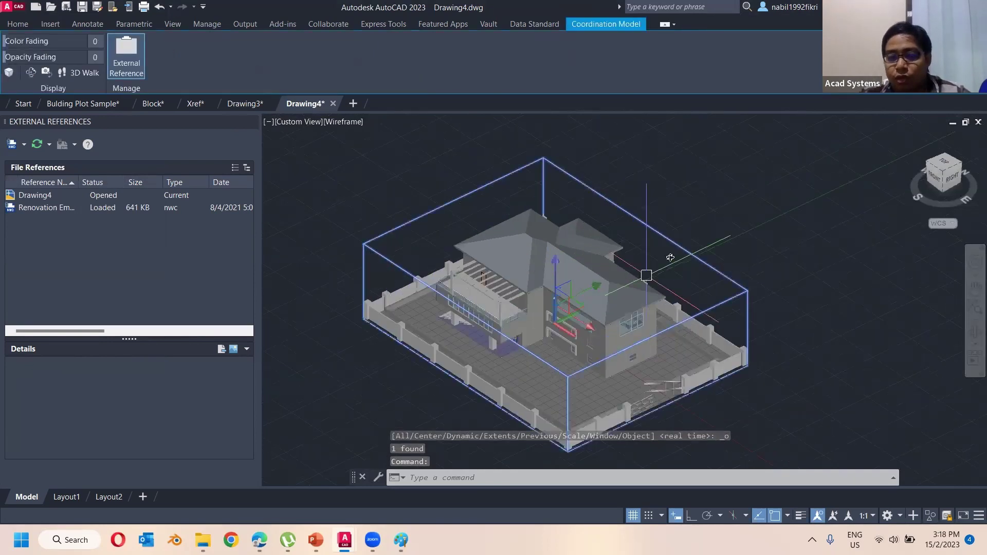
pyautogui.scroll(-5, 609, 288)
pyautogui.keyDown('shift'); pyautogui.moveTo(401, 309); pyautogui.dragTo(546, 358, button='middle'); pyautogui.keyUp('shift')
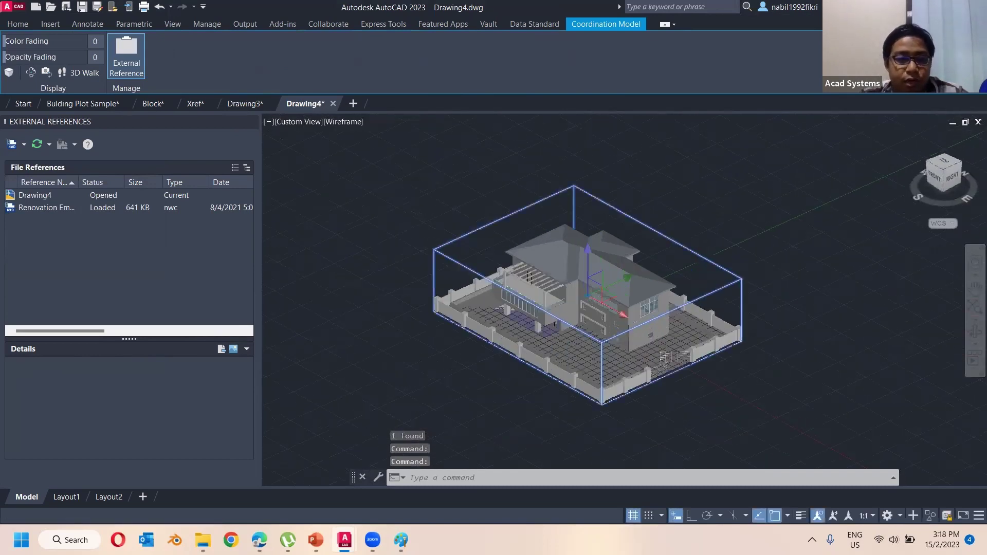
pyautogui.scroll(5, 586, 296)
pyautogui.click(576, 296)
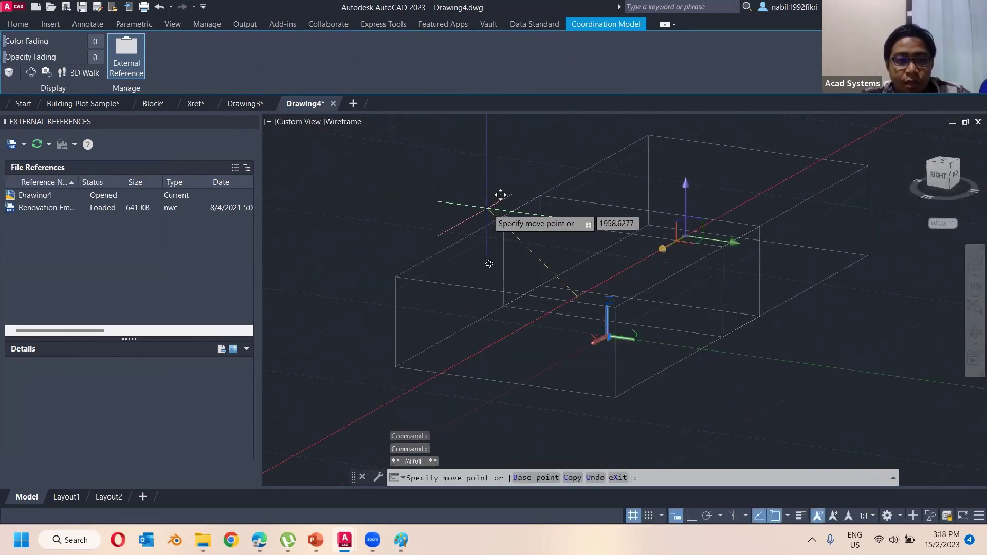
pyautogui.press('Escape')
pyautogui.press('Escape')
pyautogui.keyDown('shift'); pyautogui.moveTo(16, 116); pyautogui.dragTo(73, 126, button='middle'); pyautogui.keyUp('shift')
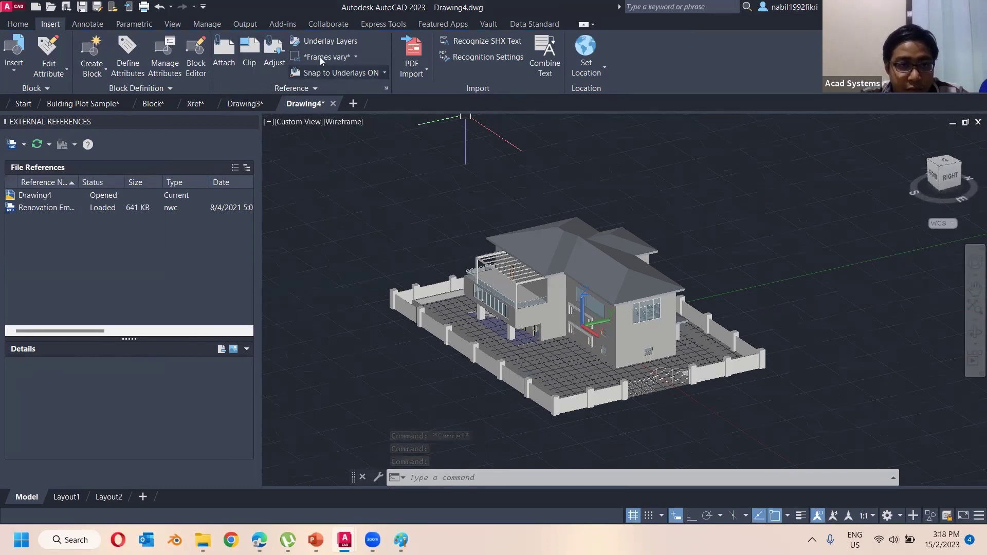
pyautogui.click(313, 89)
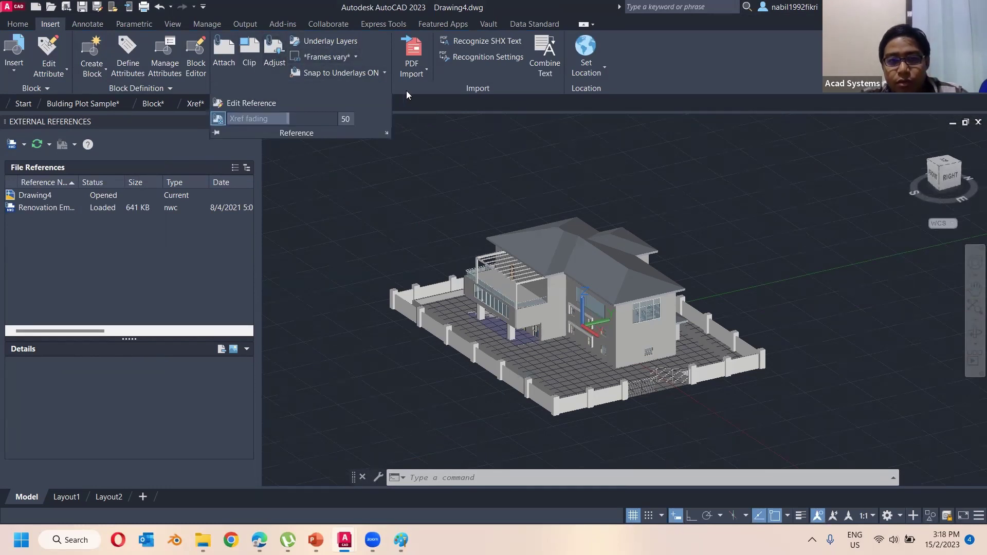
# - Import the Inventor part Part1.ipt from New folder, using the Inventor (*.ipt;*.iam) file type
pyautogui.press('Escape')
pyautogui.press('Escape')
pyautogui.click(421, 75)
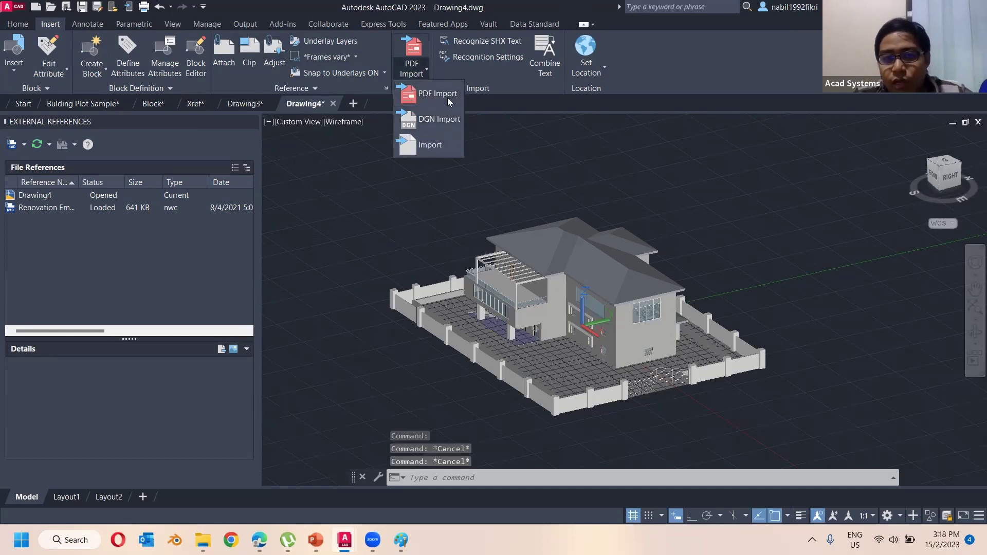
pyautogui.click(430, 146)
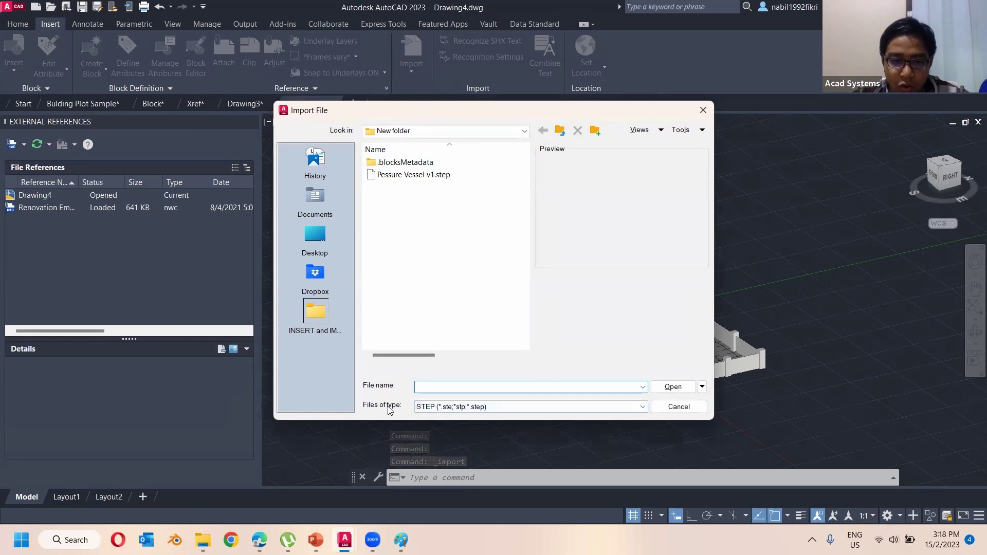
pyautogui.click(437, 410)
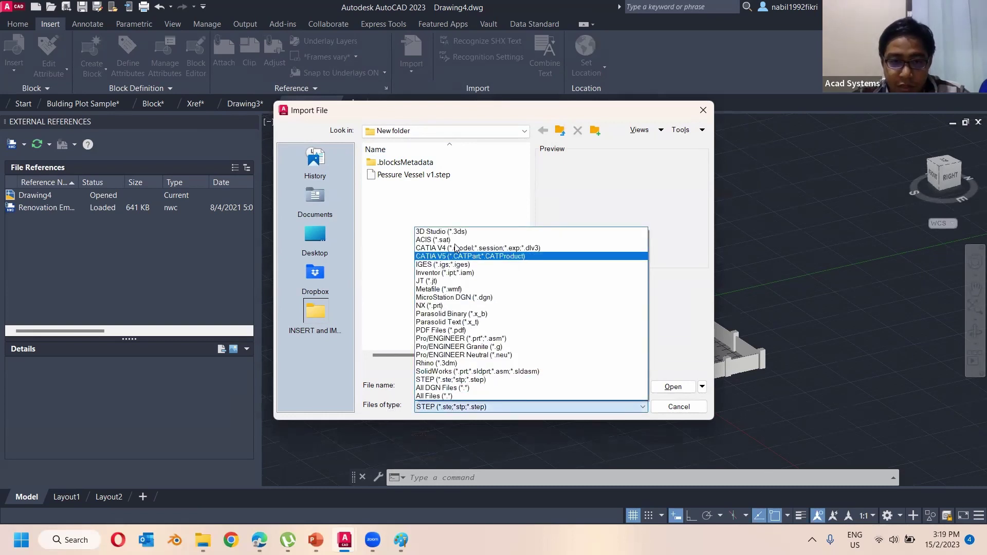
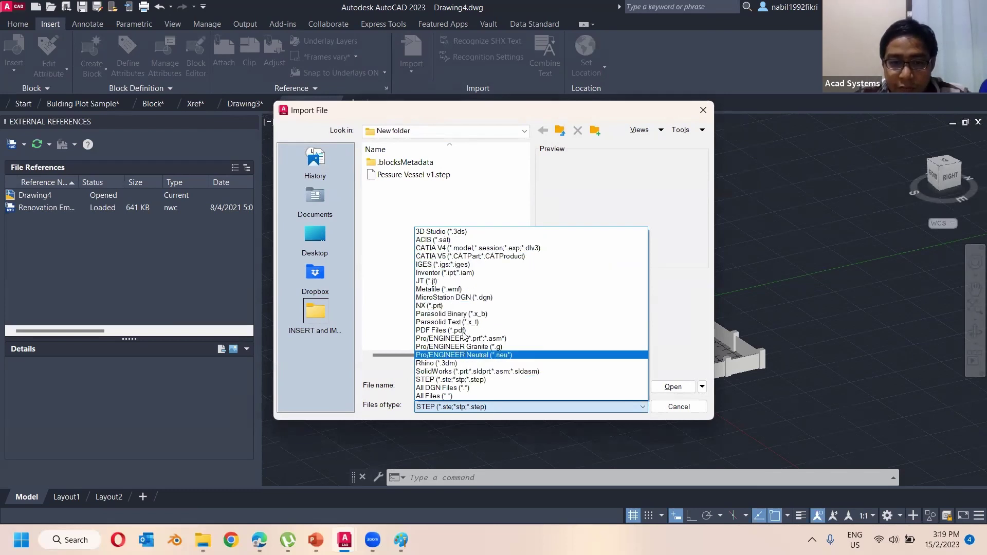
pyautogui.click(445, 273)
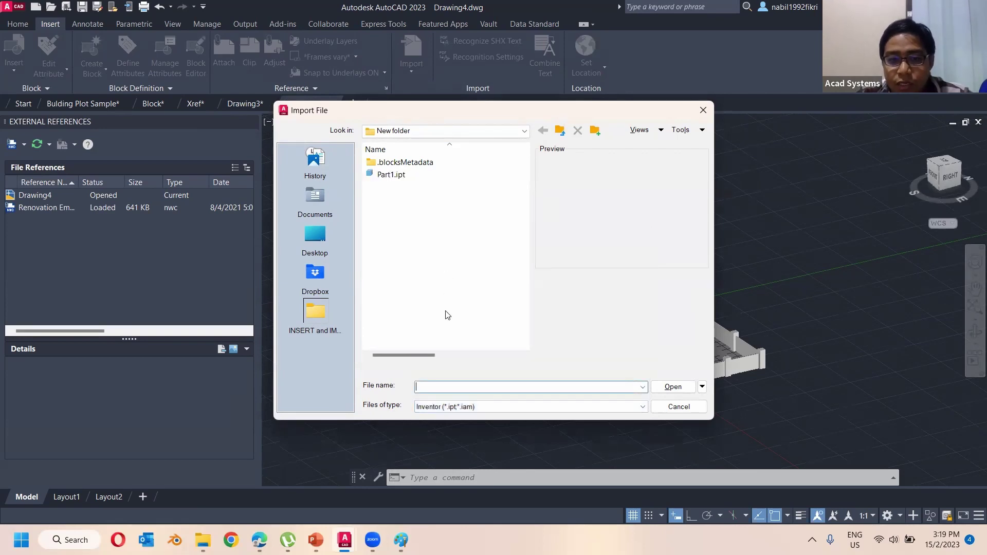
pyautogui.doubleClick(392, 177)
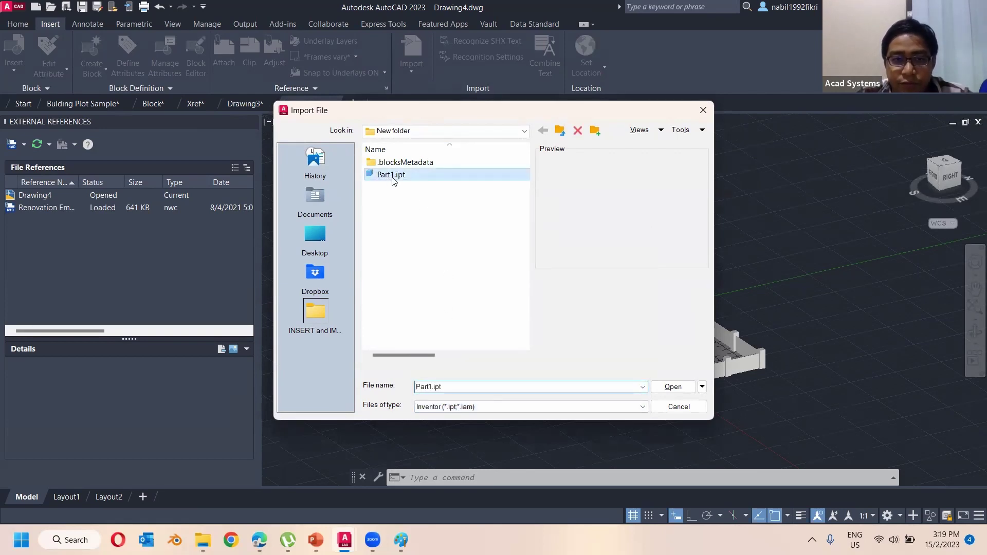
pyautogui.click(525, 291)
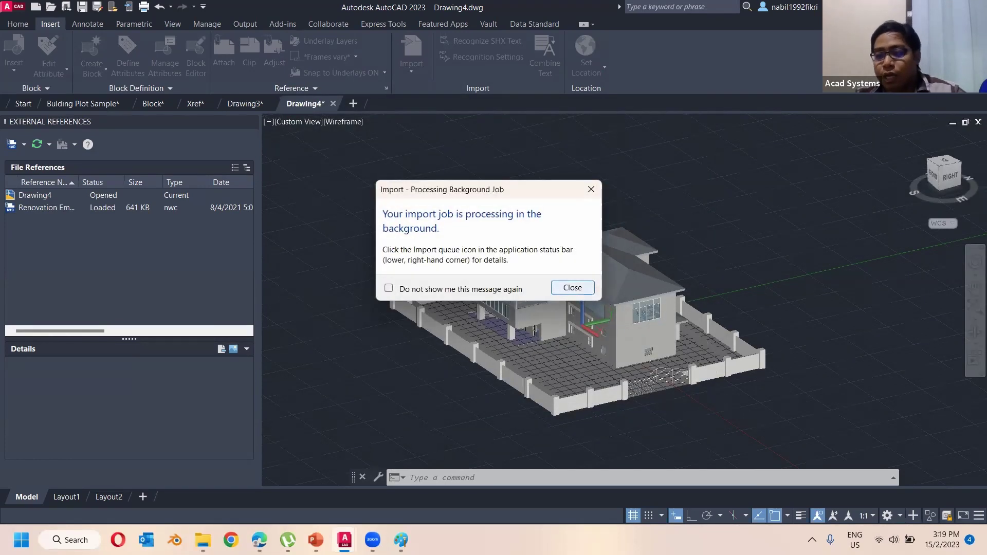
pyautogui.click(567, 284)
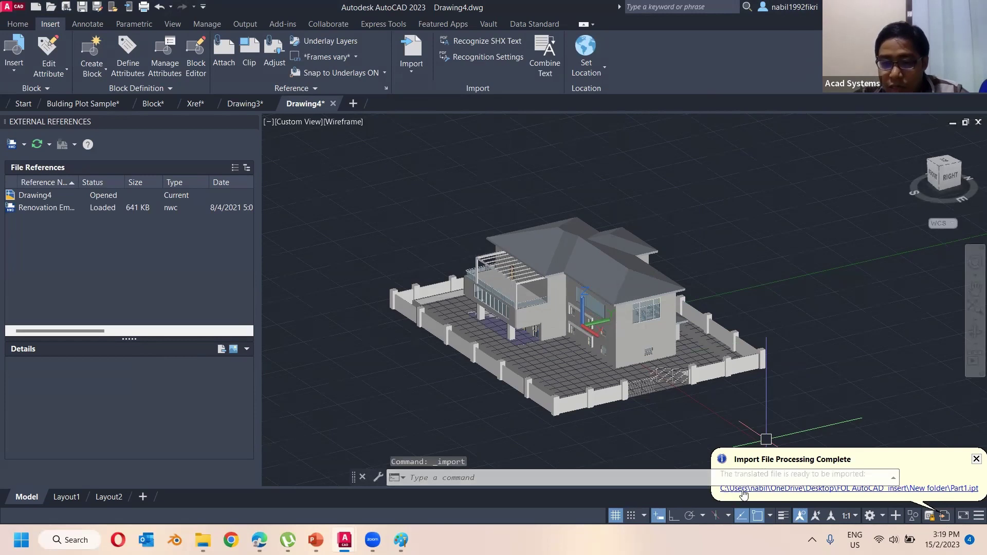
# - Dismiss the processing notice and insert the translated Part1 from the import queue into the drawing
pyautogui.click(975, 460)
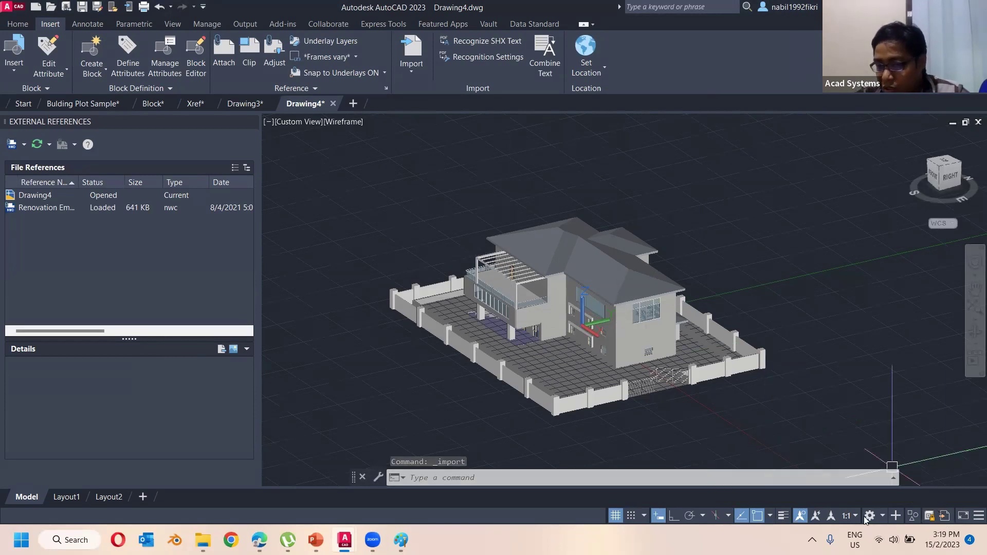
pyautogui.click(948, 518)
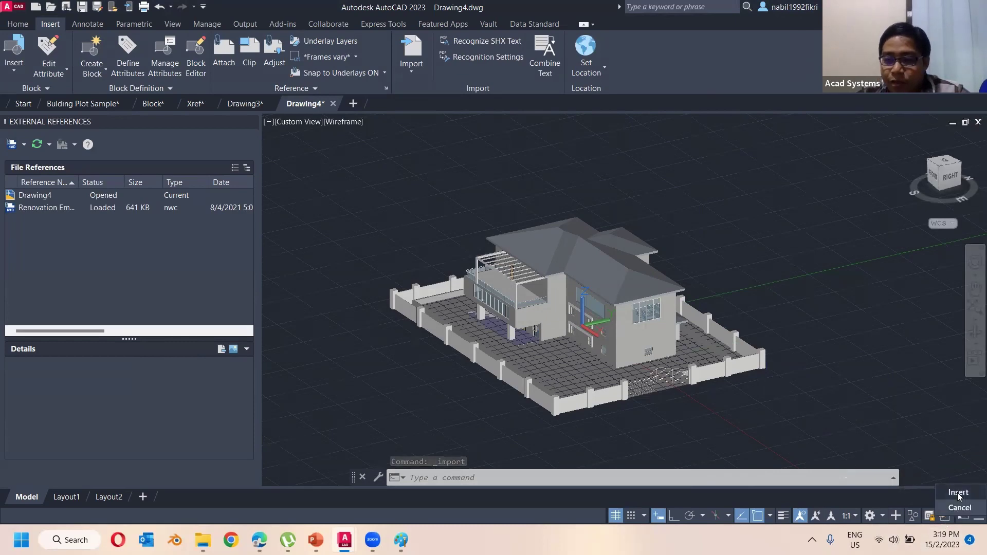
pyautogui.click(958, 493)
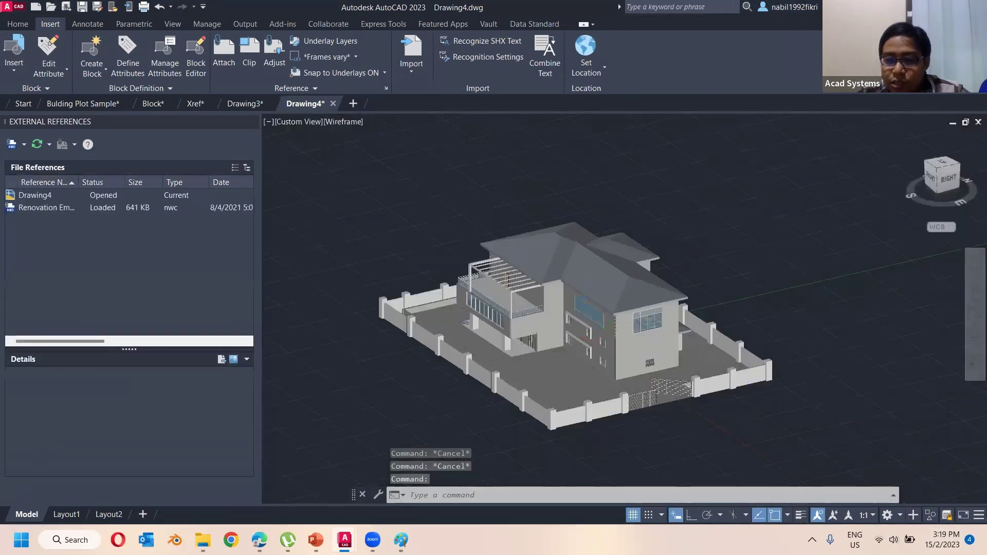
# - Move the attached house model by its grip away from the origin, clear of the imported part
pyautogui.scroll(-4, 727, 436)
pyautogui.moveTo(728, 436); pyautogui.dragTo(624, 335, button='middle')
pyautogui.click(616, 285)
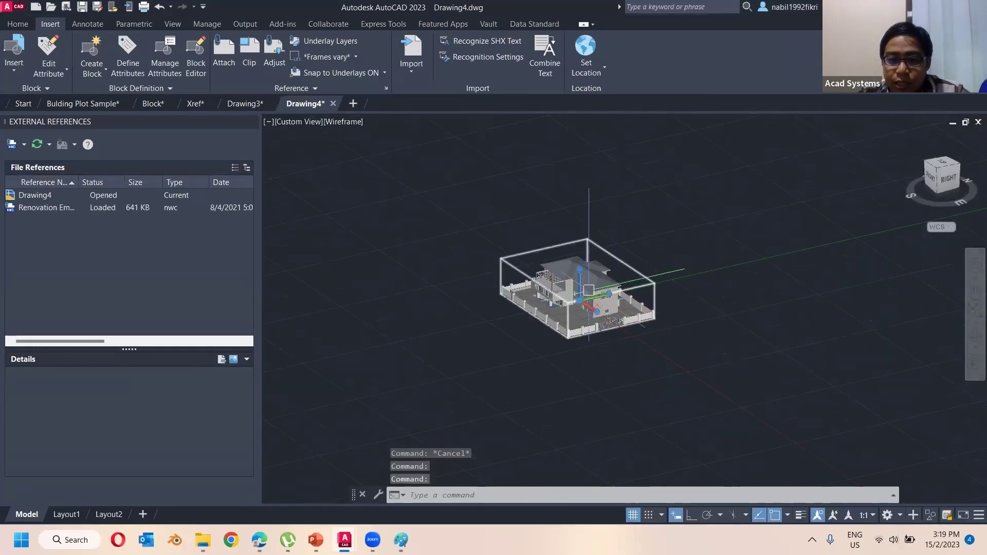
pyautogui.press('Escape')
pyautogui.click(600, 258)
pyautogui.click(578, 289)
pyautogui.click(730, 253)
pyautogui.press('Escape')
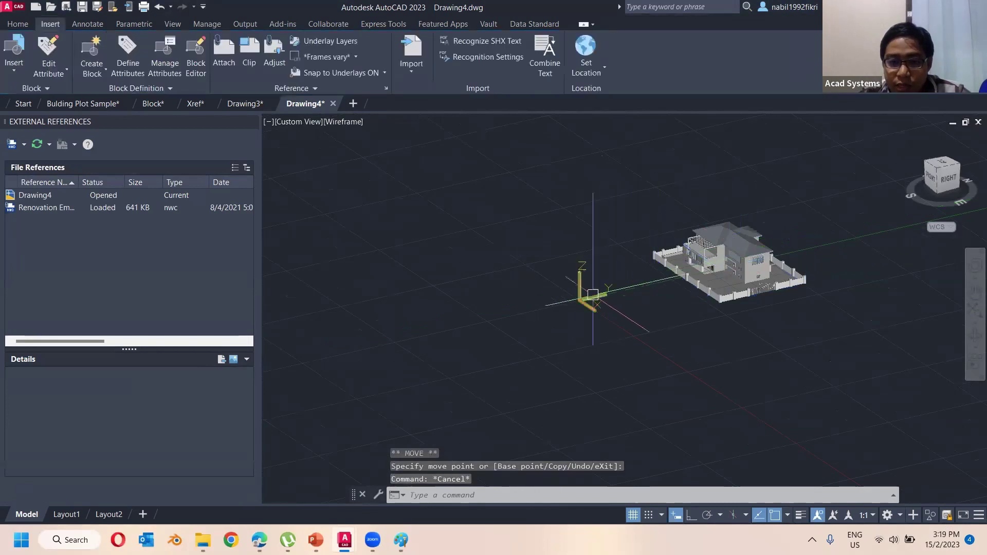
# - Examine the imported Inventor part at the origin up close
pyautogui.scroll(6, 607, 286)
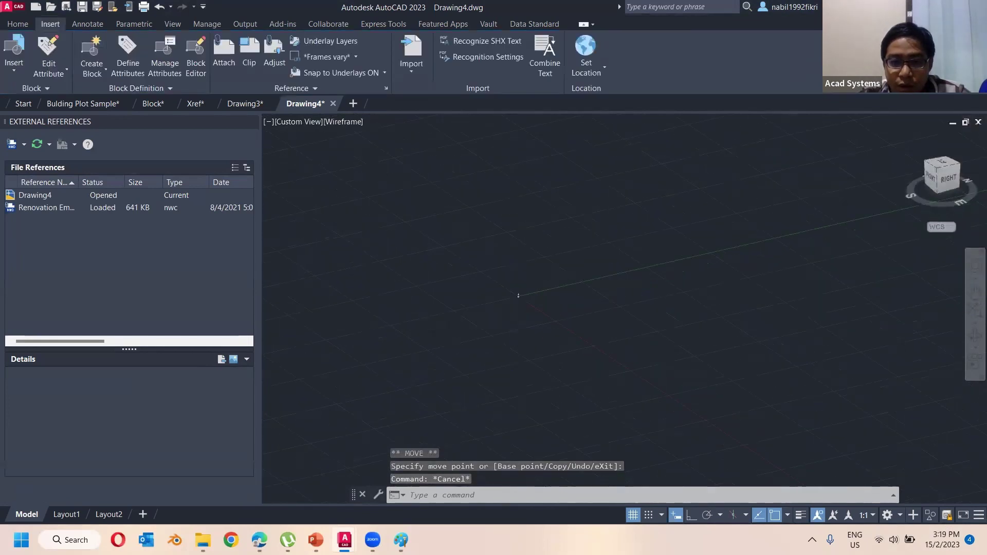
pyautogui.click(523, 264)
pyautogui.press('Escape')
pyautogui.moveTo(522, 276); pyautogui.dragTo(572, 275, button='middle')
pyautogui.scroll(2, 494, 280)
pyautogui.scroll(2, 684, 272)
pyautogui.scroll(2, 795, 216)
pyautogui.scroll(2, 778, 227)
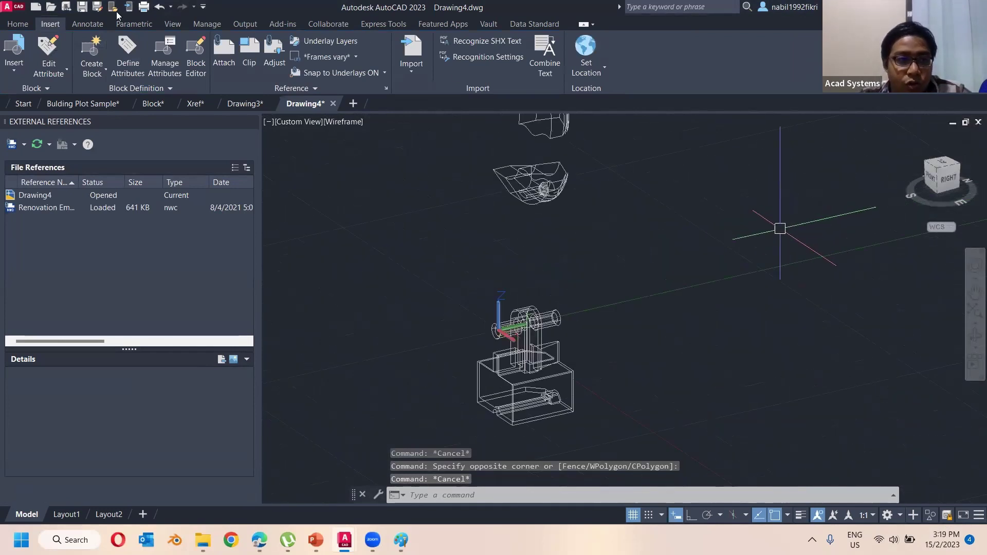
# - Insert a second copy of the imported part as a block beside the original and end the command
pyautogui.click(14, 72)
pyautogui.click(41, 106)
pyautogui.click(389, 268)
pyautogui.press('Escape')
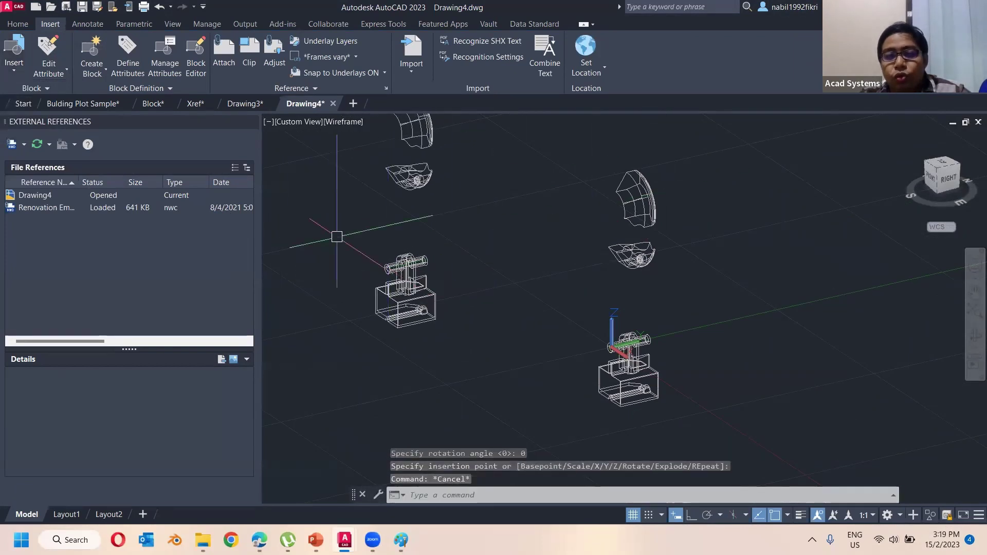
pyautogui.scroll(-5, 523, 177)
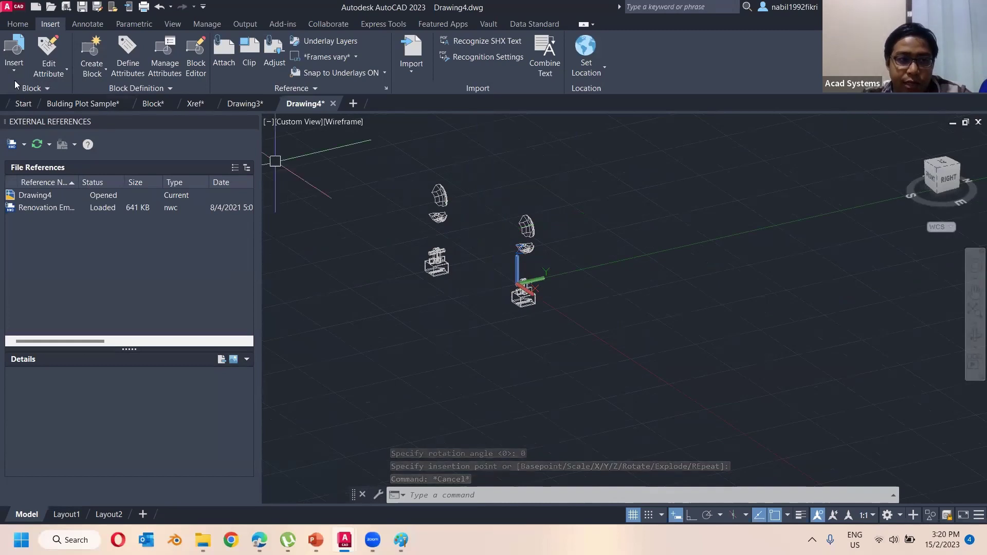
pyautogui.press('Escape')
pyautogui.press('Escape')
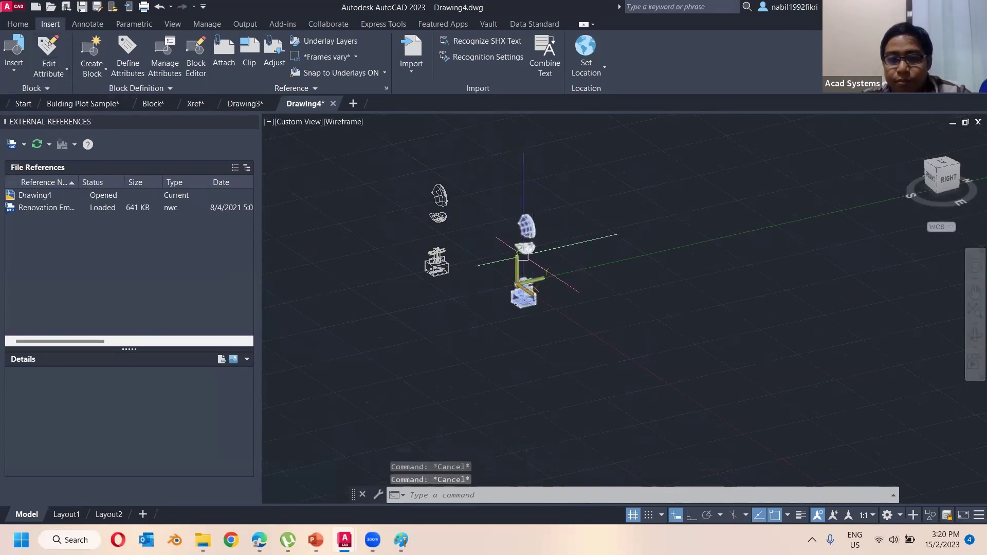
# - Set the viewport's visual style to Shaded, switch it to Shaded with edges, and inspect both parts at an angle
pyautogui.scroll(2, 549, 247)
pyautogui.scroll(5, 549, 246)
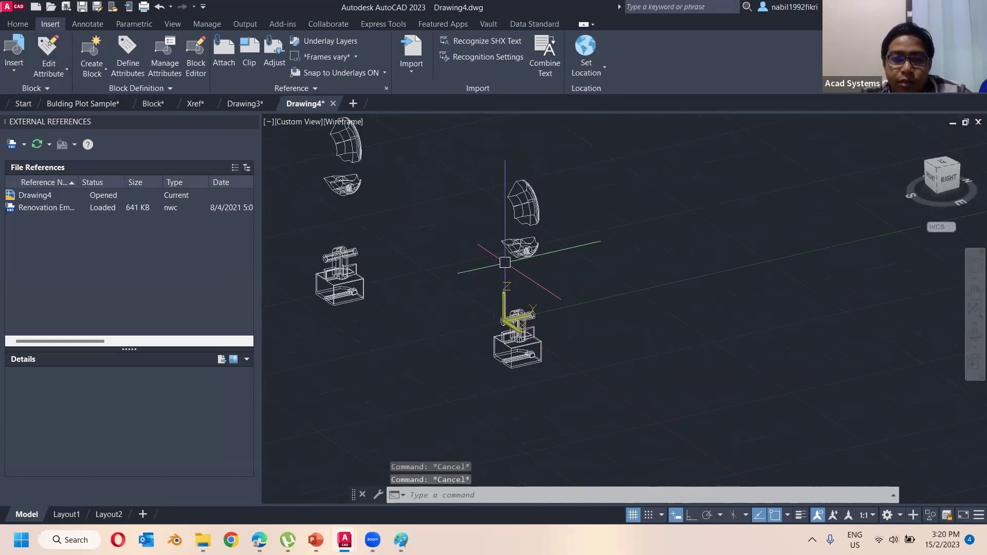
pyautogui.moveTo(509, 260); pyautogui.dragTo(552, 278, button='middle')
pyautogui.press('Escape')
pyautogui.scroll(-3, 506, 251)
pyautogui.click(343, 122)
pyautogui.click(378, 208)
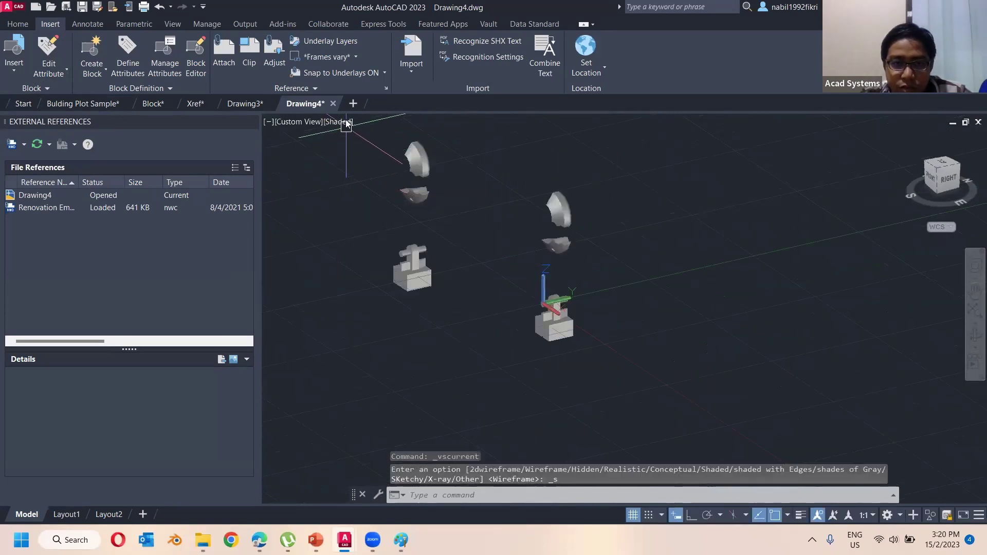
pyautogui.click(339, 122)
pyautogui.click(408, 283)
pyautogui.scroll(4, 596, 278)
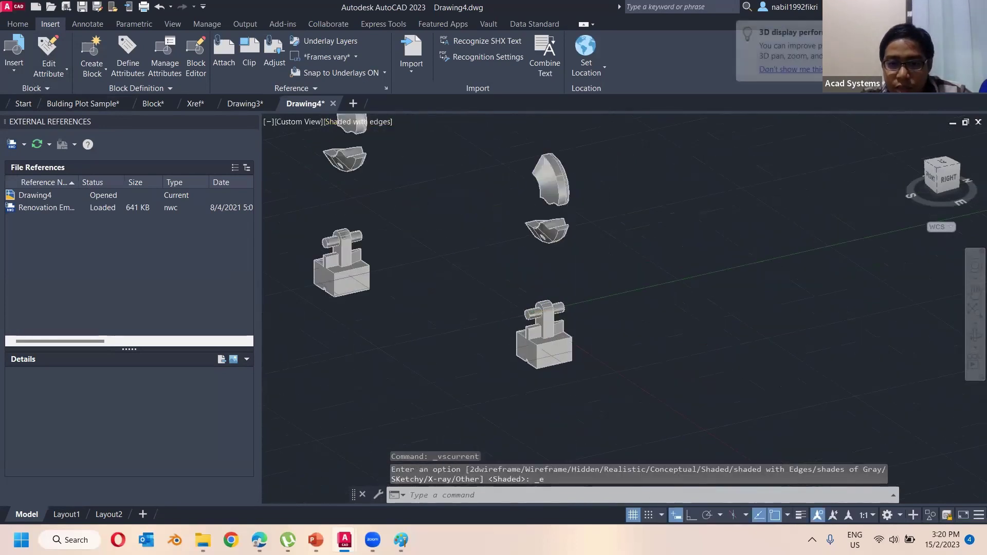
pyautogui.keyDown('shift'); pyautogui.moveTo(543, 265); pyautogui.dragTo(697, 113, button='middle'); pyautogui.keyUp('shift')
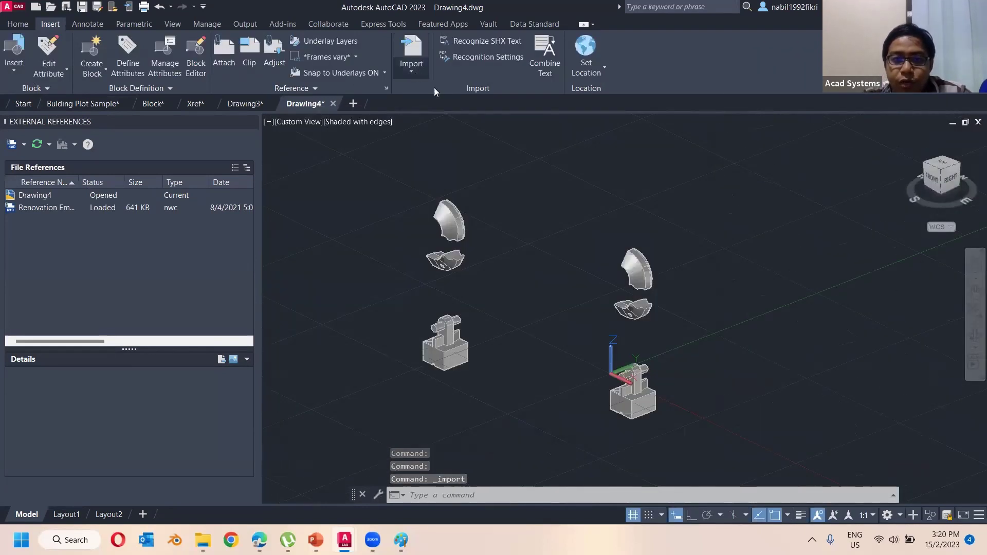
# - Import Pessure Vessel v1.step, using the STEP file type
pyautogui.click(412, 66)
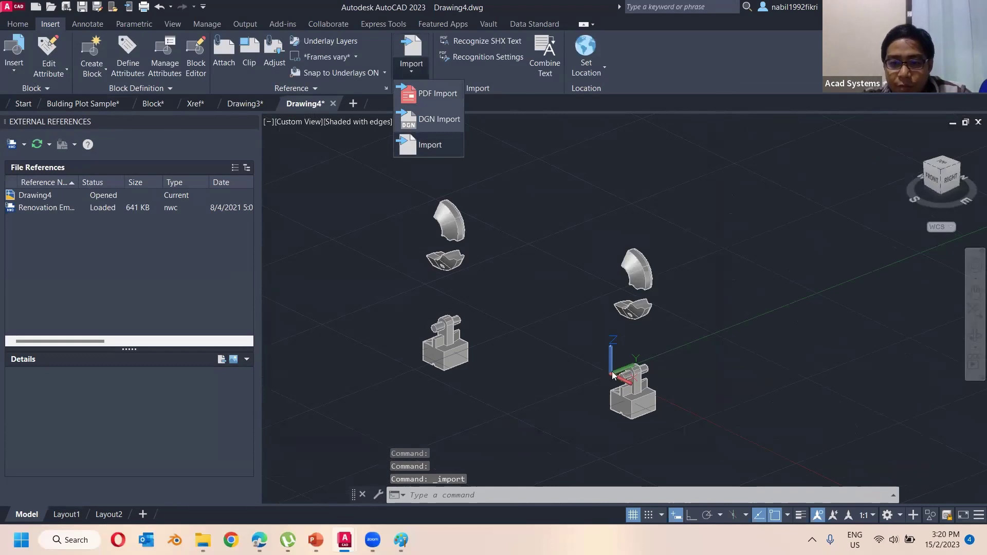
pyautogui.click(645, 391)
pyautogui.click(642, 407)
pyautogui.click(643, 407)
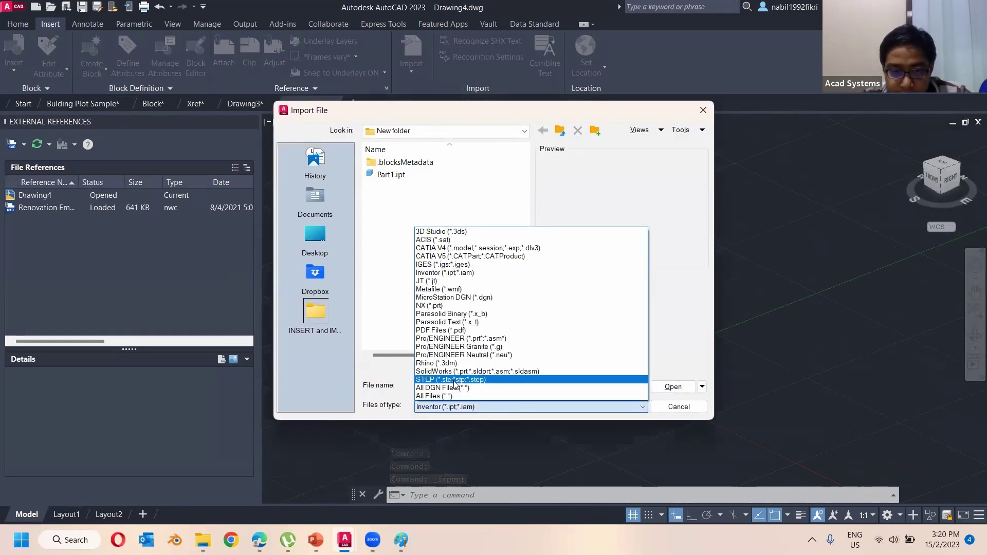
pyautogui.click(457, 380)
pyautogui.click(415, 175)
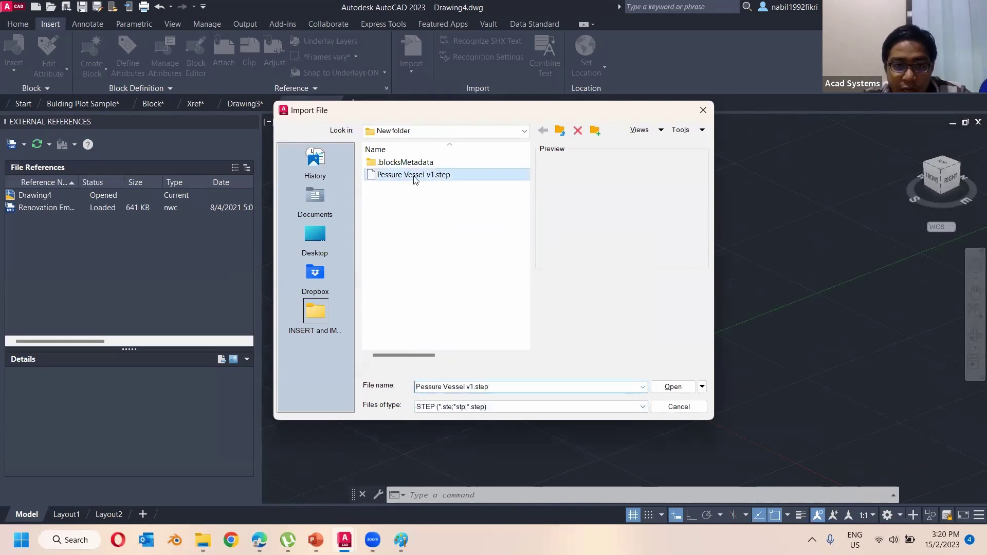
pyautogui.doubleClick(415, 175)
pyautogui.click(570, 288)
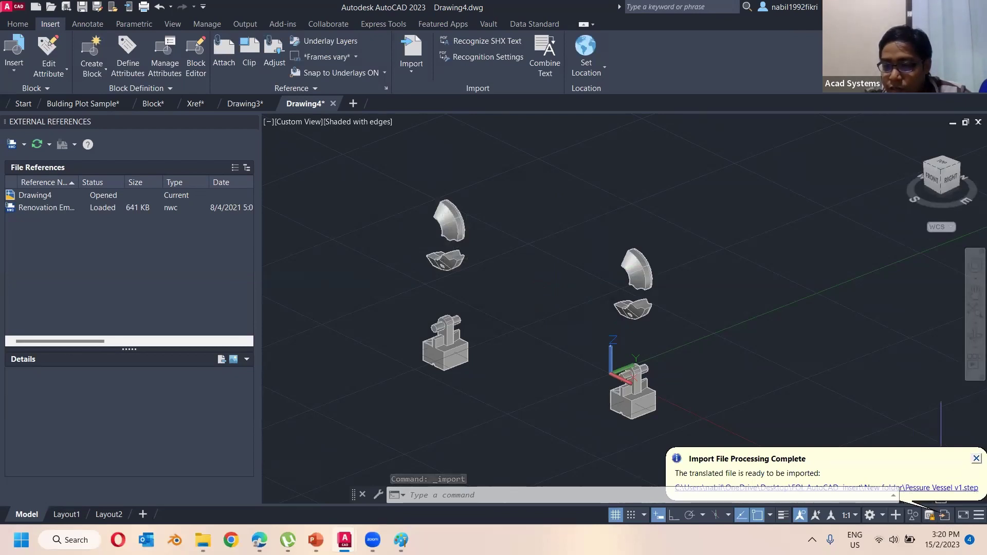
# - Dismiss the processing notice and insert the translated pressure vessel from the import queue into the drawing
pyautogui.click(977, 459)
pyautogui.rightClick(947, 517)
pyautogui.click(953, 490)
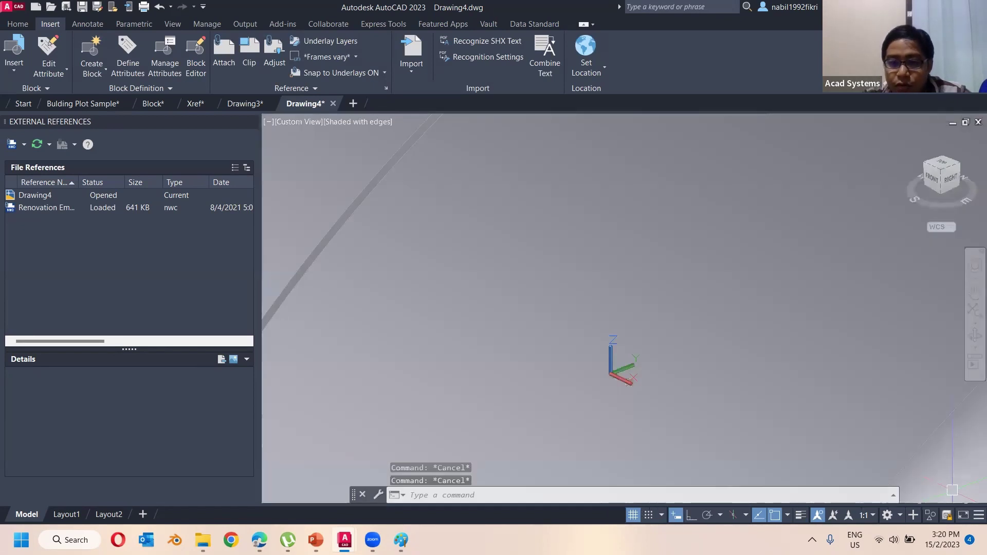
# - Select the inserted pressure vessel, clear the selection, and inspect the model from different distances and angles
pyautogui.scroll(-5, 636, 336)
pyautogui.click(612, 326)
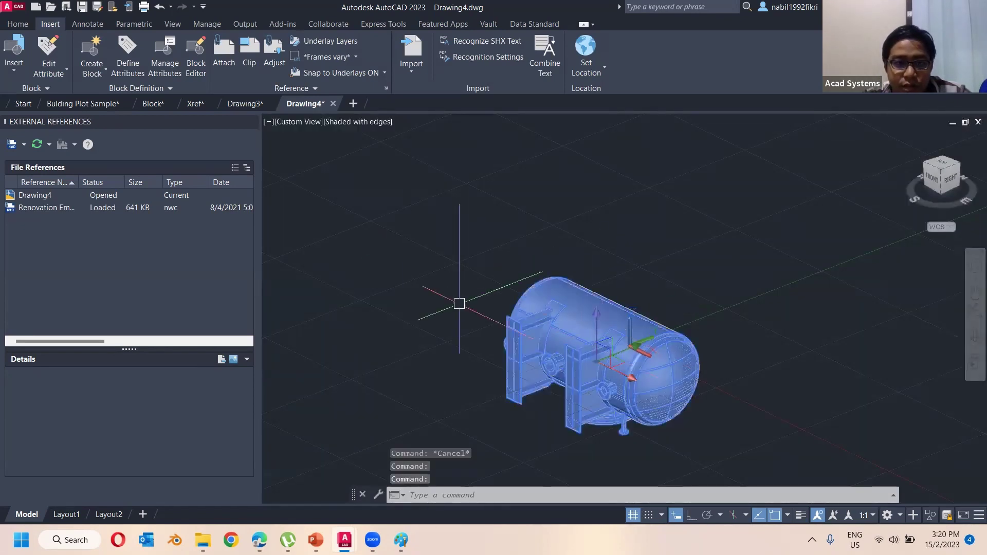
pyautogui.press('Escape')
pyautogui.press('Escape')
pyautogui.scroll(2, 640, 342)
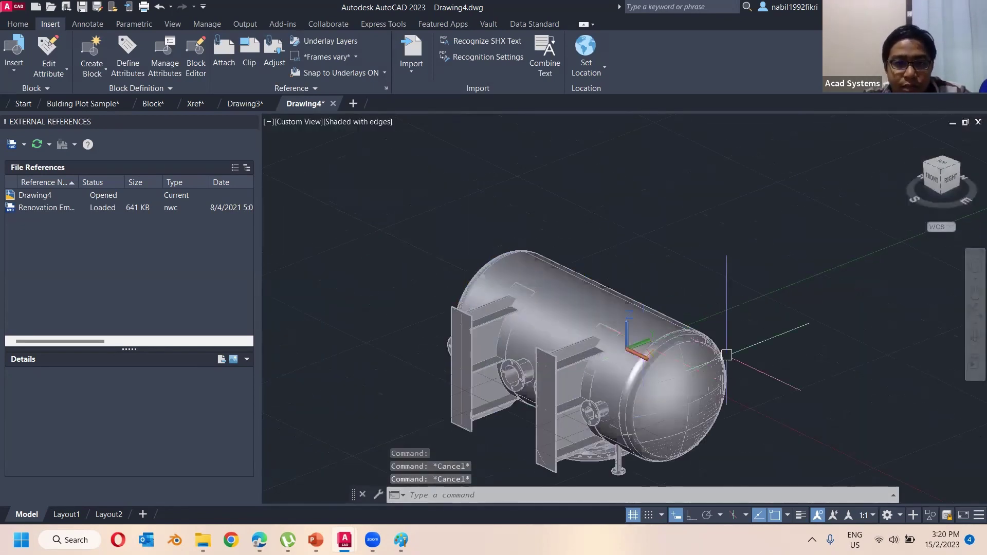
pyautogui.scroll(-3, 746, 291)
pyautogui.keyDown('shift'); pyautogui.moveTo(643, 247); pyautogui.dragTo(565, 391, button='middle'); pyautogui.keyUp('shift')
pyautogui.click(411, 73)
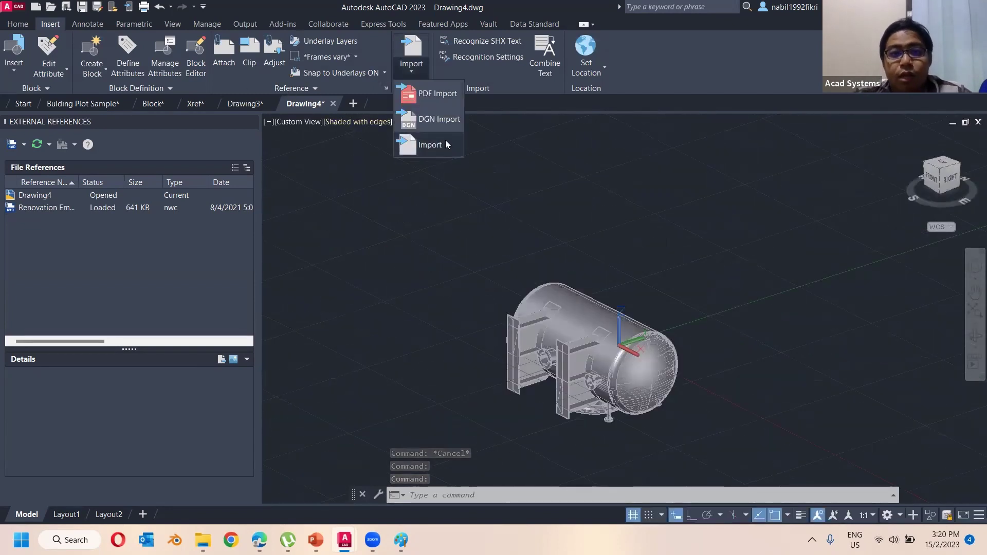
pyautogui.click(404, 77)
pyautogui.click(406, 77)
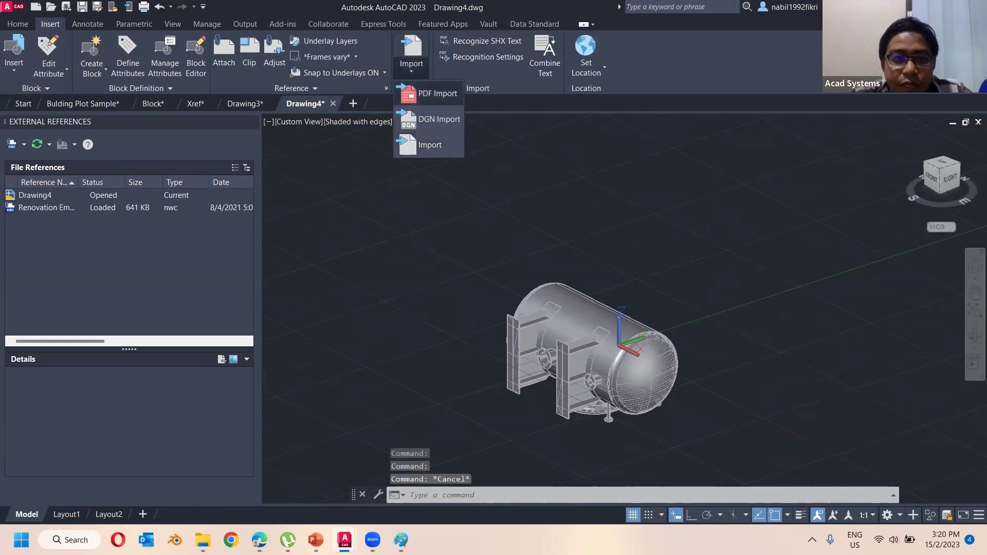
pyautogui.click(469, 144)
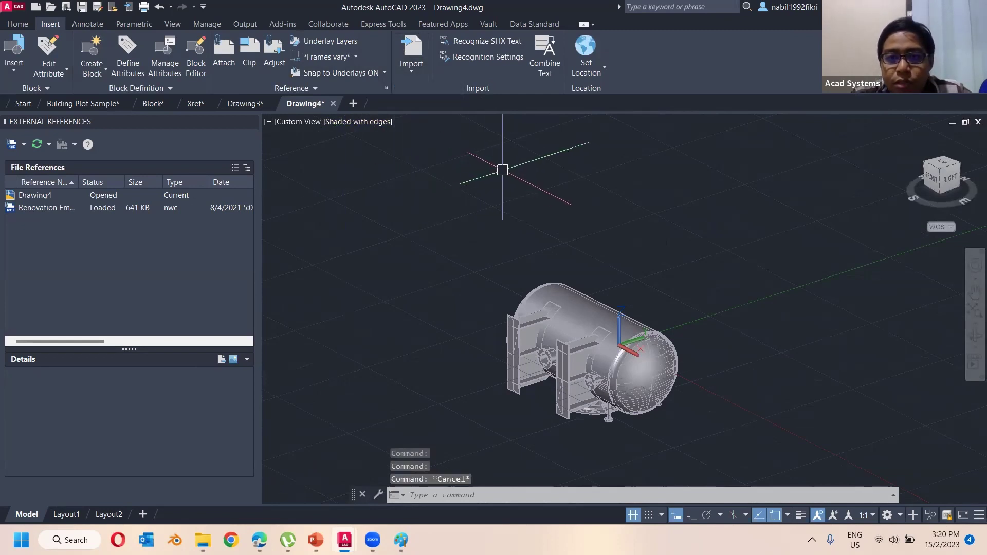
pyautogui.scroll(-4, 517, 236)
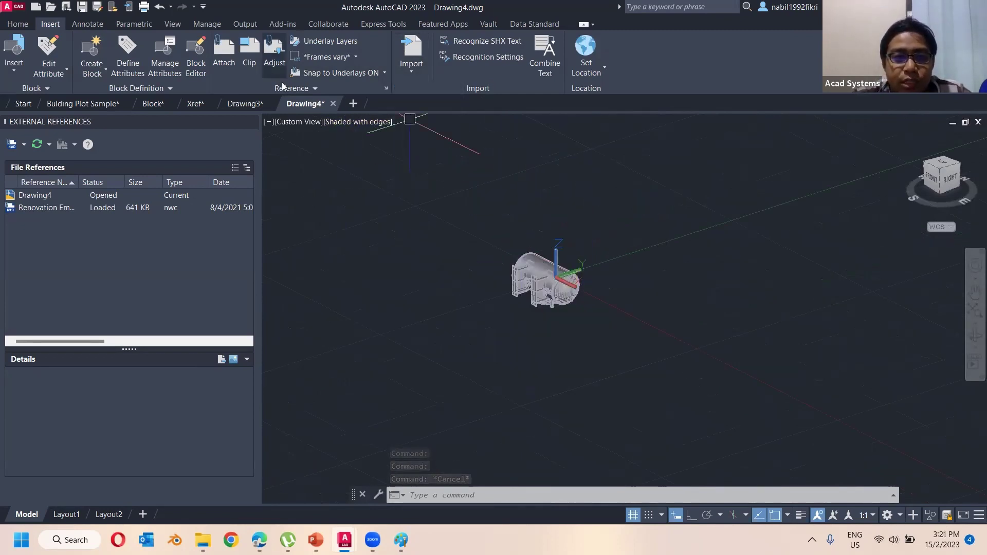
# - Create a new blank drawing
pyautogui.click(353, 104)
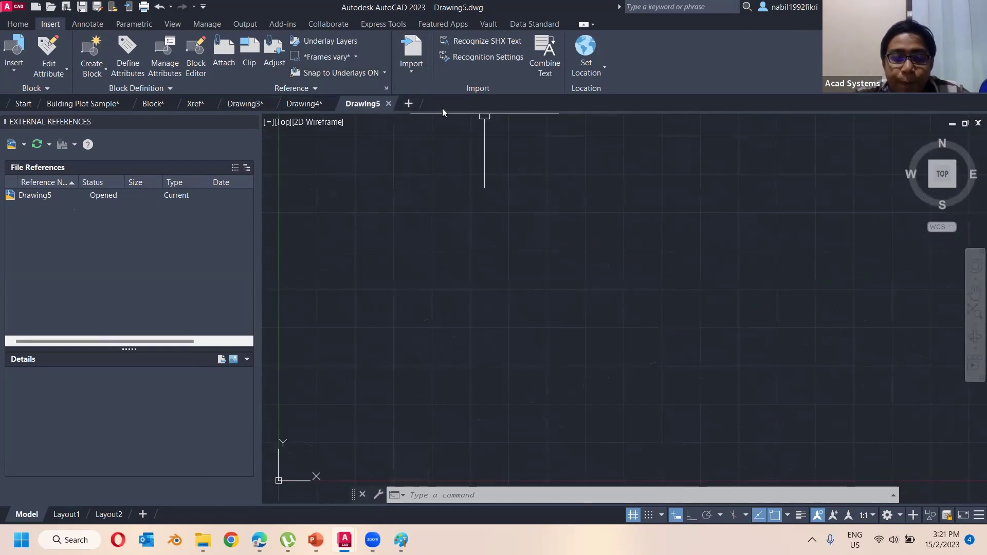
pyautogui.click(605, 75)
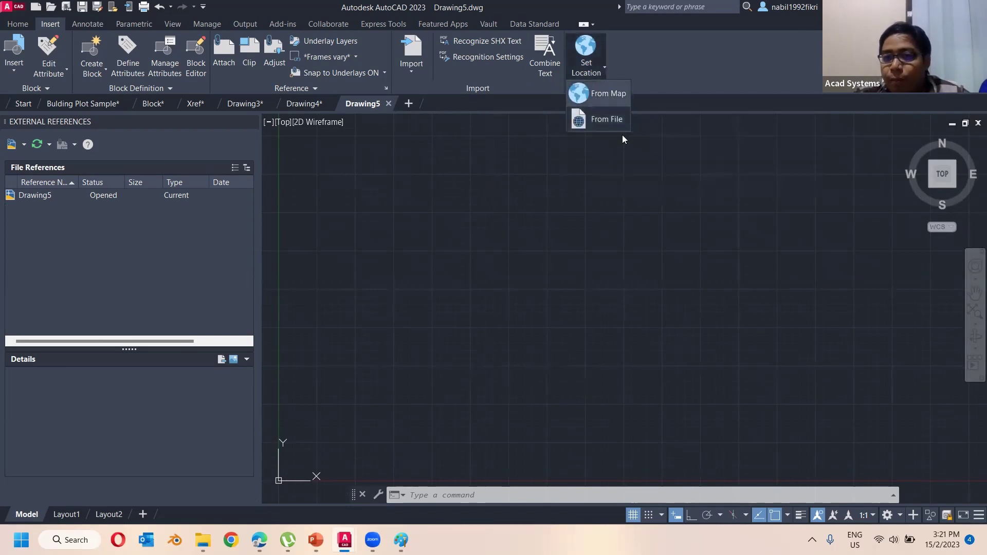
pyautogui.click(612, 120)
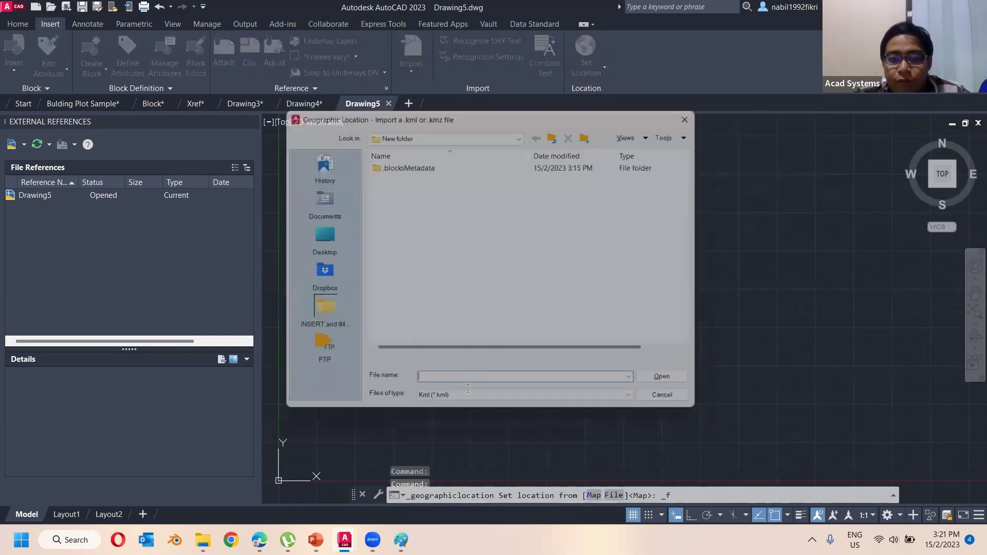
pyautogui.click(679, 407)
# - Start setting the drawing's geographic location from the map and answer the prompt that precedes the map
pyautogui.click(607, 69)
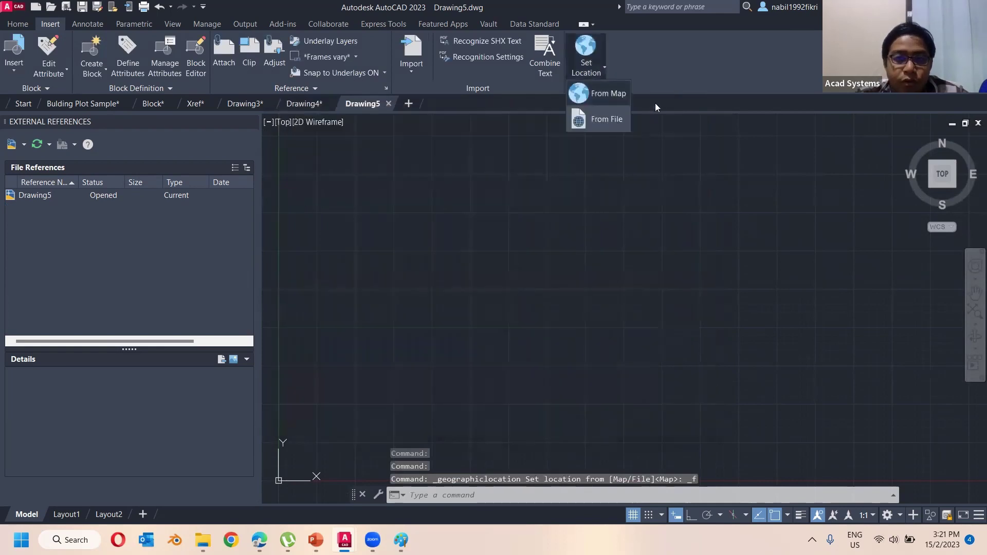
pyautogui.click(609, 97)
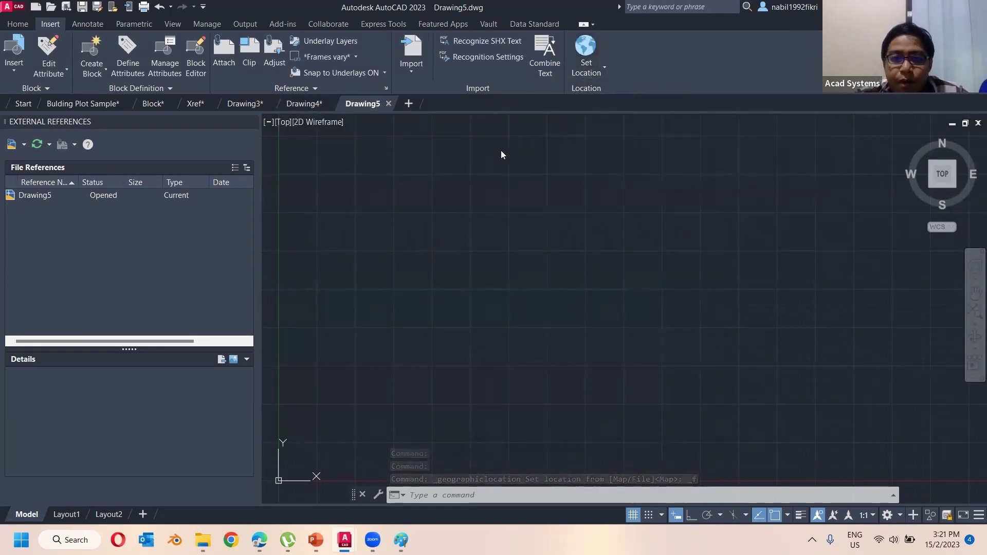
pyautogui.click(521, 313)
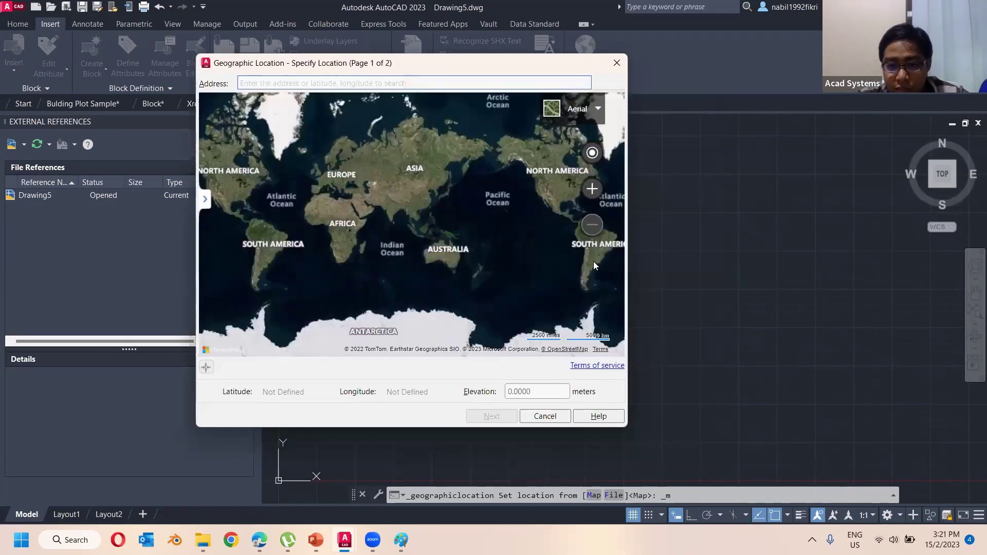
# - Bring the location map towards the Andaman Sea region and allow it to access the current location
pyautogui.scroll(5, 514, 213)
pyautogui.moveTo(503, 253); pyautogui.dragTo(401, 275)
pyautogui.moveTo(516, 232); pyautogui.dragTo(527, 298)
pyautogui.moveTo(469, 276); pyautogui.dragTo(554, 278)
pyautogui.moveTo(471, 305); pyautogui.dragTo(581, 240)
pyautogui.click(668, 170)
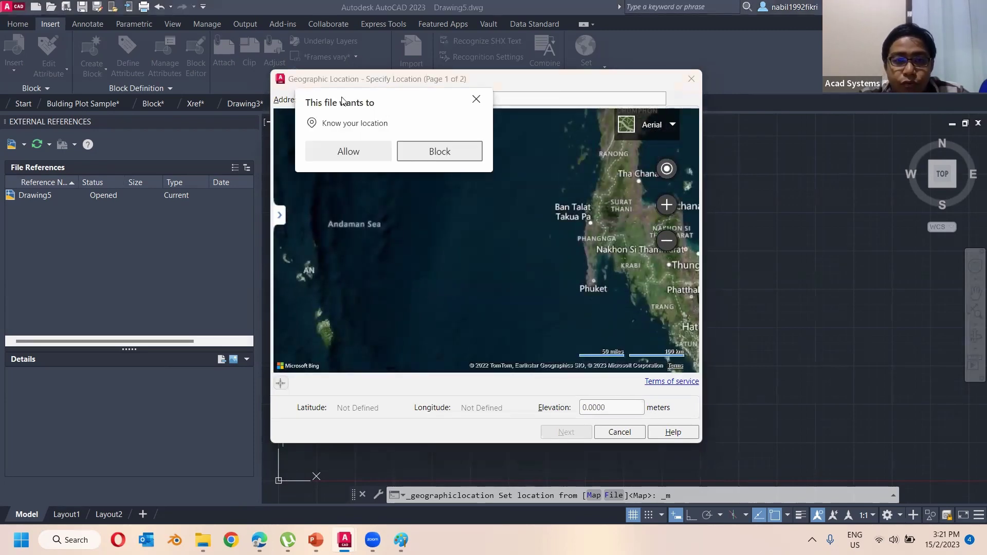
pyautogui.click(351, 153)
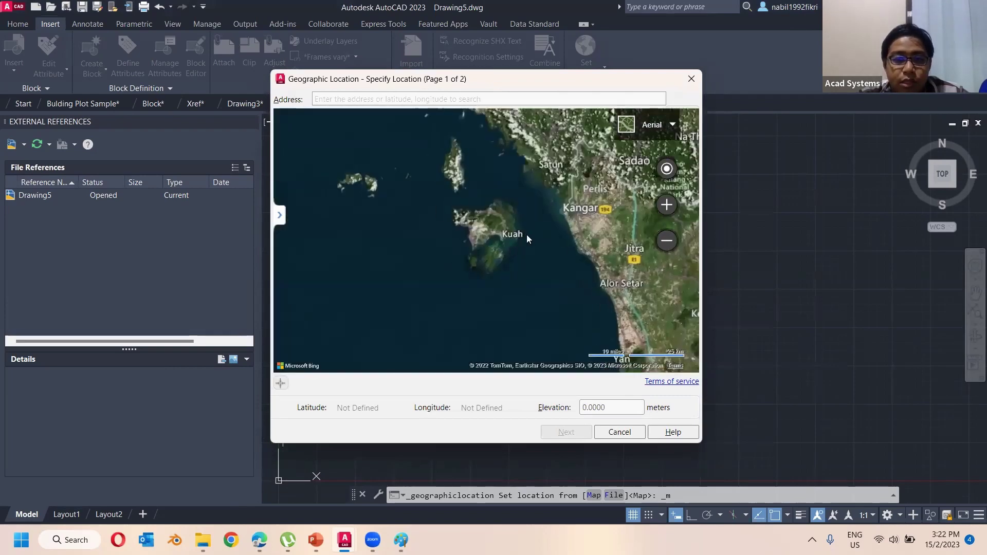
# - Place the location marker in Kuah, just south of the green field beside the stadium, at about latitude 6.3269, longitude 99.8591
pyautogui.scroll(5, 526, 235)
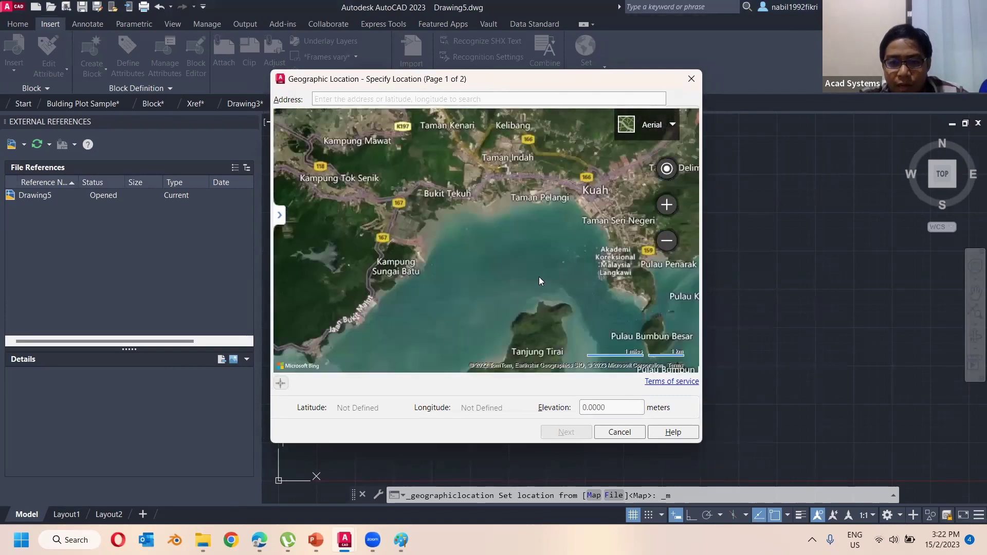
pyautogui.scroll(3, 511, 268)
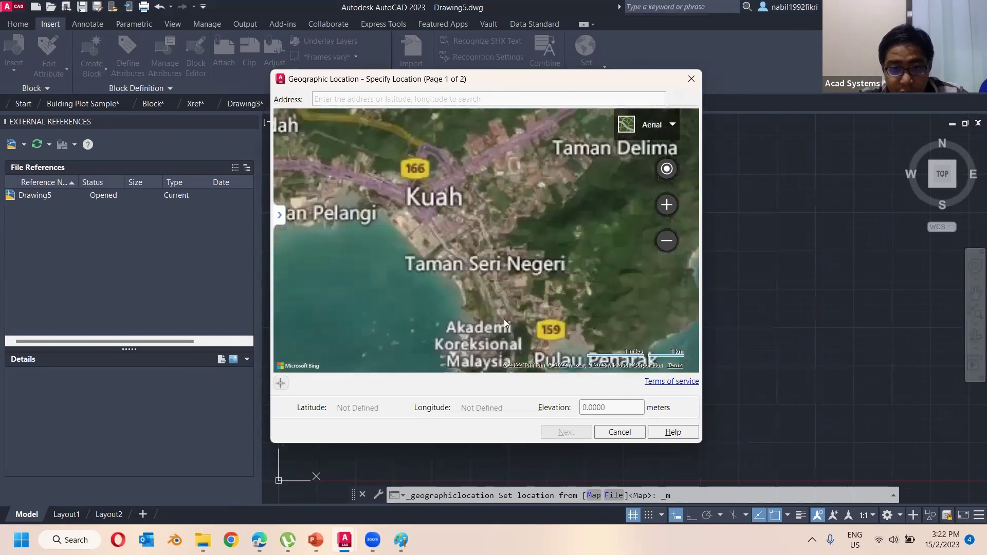
pyautogui.scroll(4, 506, 281)
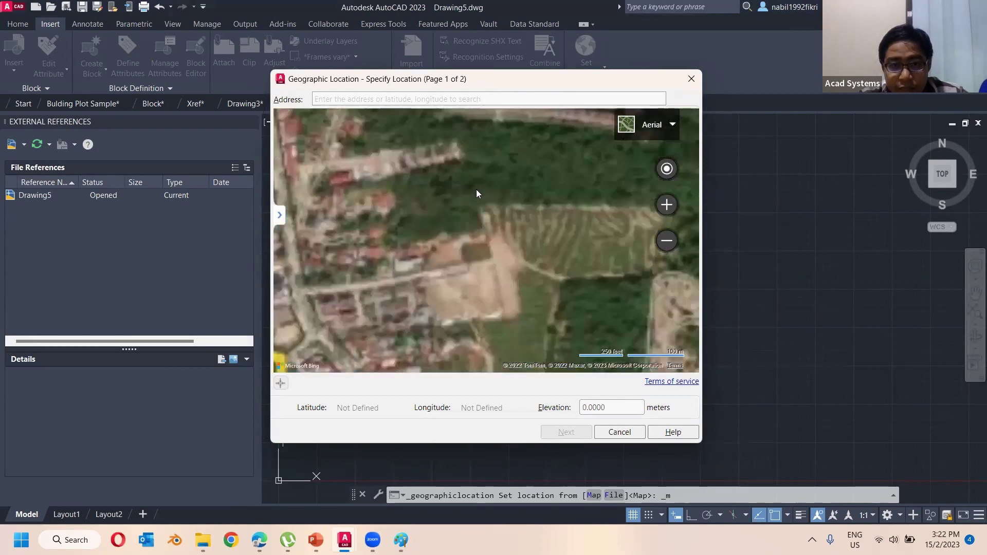
pyautogui.scroll(-4, 489, 184)
pyautogui.moveTo(308, 170); pyautogui.dragTo(474, 285)
pyautogui.moveTo(537, 213)
pyautogui.mouseDown()
pyautogui.moveTo(476, 256)
pyautogui.moveTo(668, 242)
pyautogui.mouseUp()
pyautogui.scroll(2, 511, 258)
pyautogui.moveTo(458, 369); pyautogui.dragTo(498, 354)
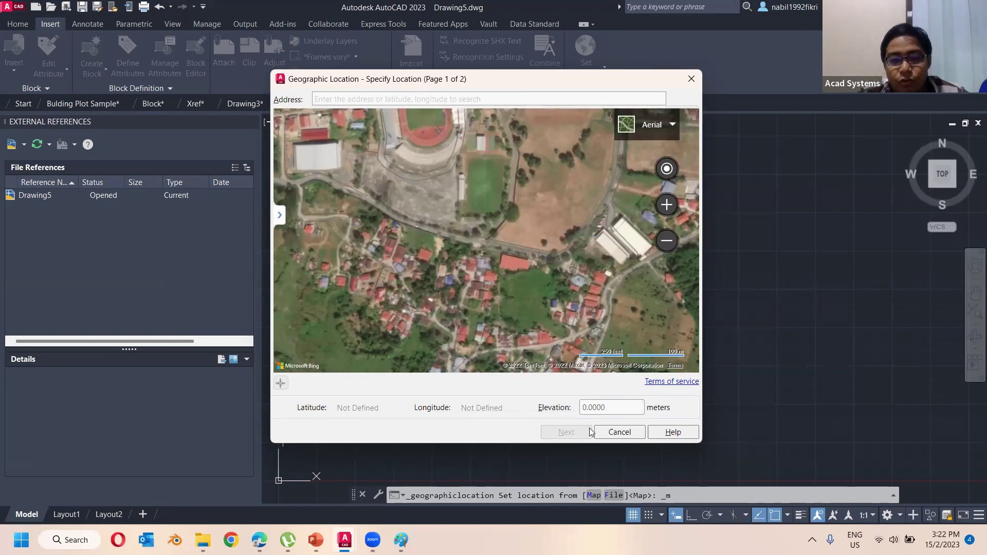
pyautogui.rightClick(504, 227)
pyautogui.click(540, 240)
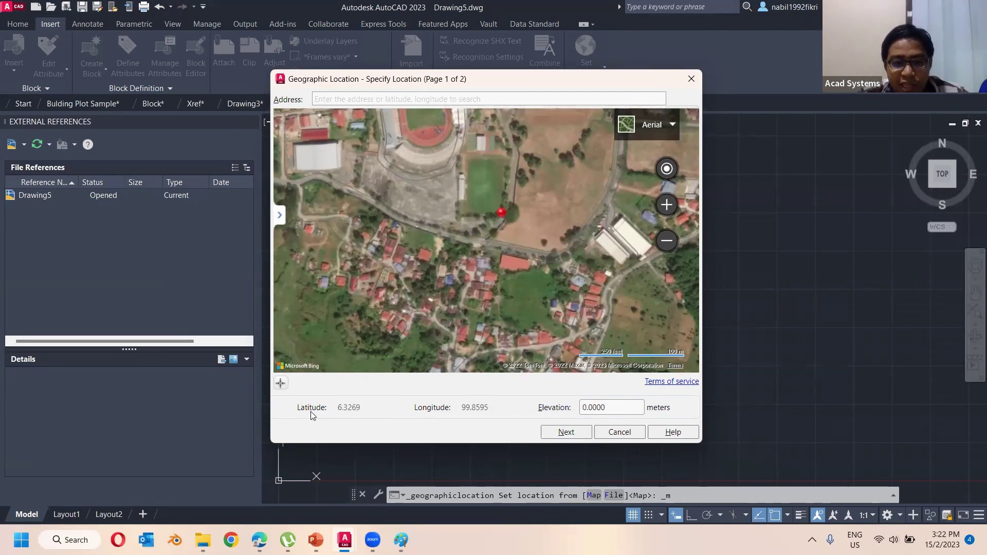
pyautogui.moveTo(501, 214)
pyautogui.mouseDown()
pyautogui.moveTo(373, 195)
pyautogui.moveTo(618, 256)
pyautogui.moveTo(489, 224)
pyautogui.moveTo(480, 233)
pyautogui.mouseUp()
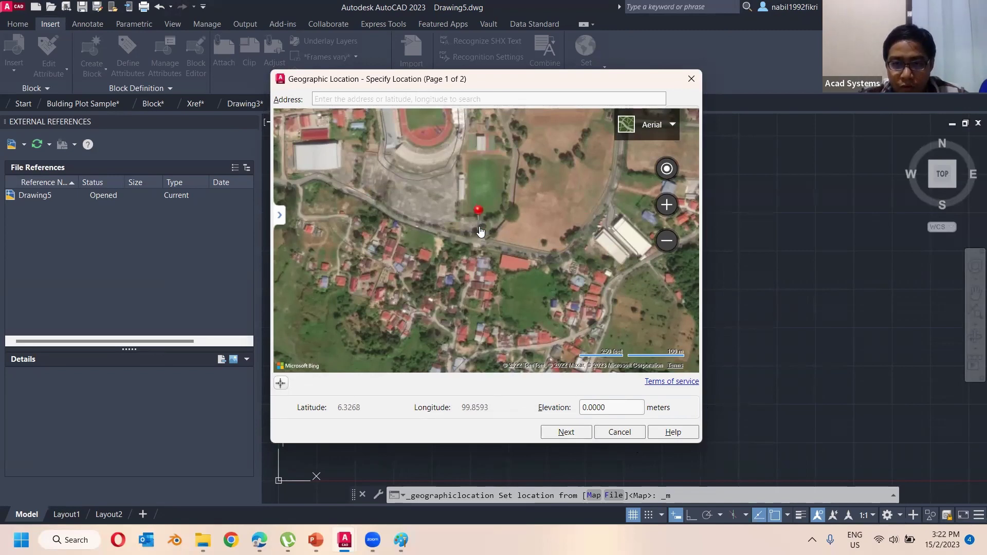
# - Look through the available map types, keep Aerial, and check the marker's surroundings at several scales
pyautogui.click(651, 135)
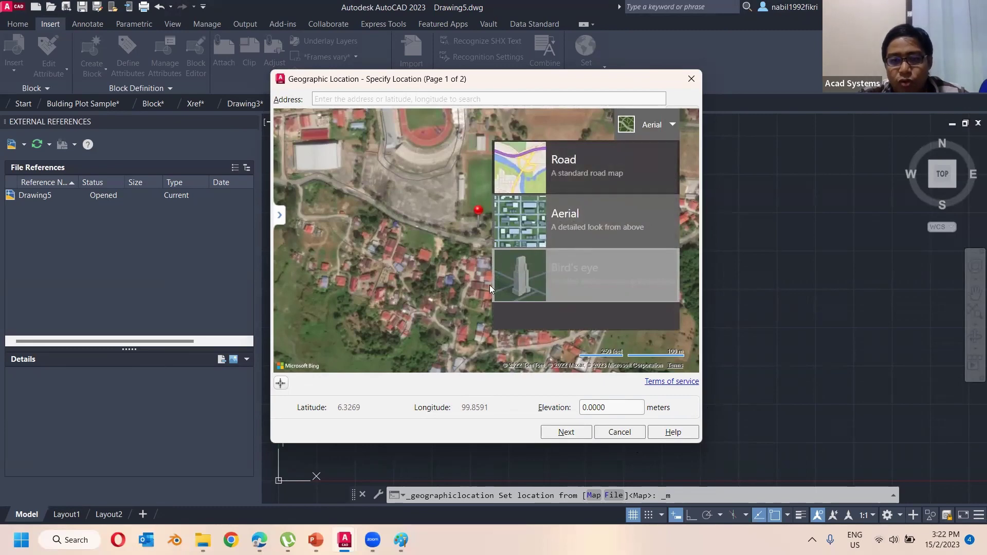
pyautogui.click(440, 275)
pyautogui.scroll(-3, 466, 268)
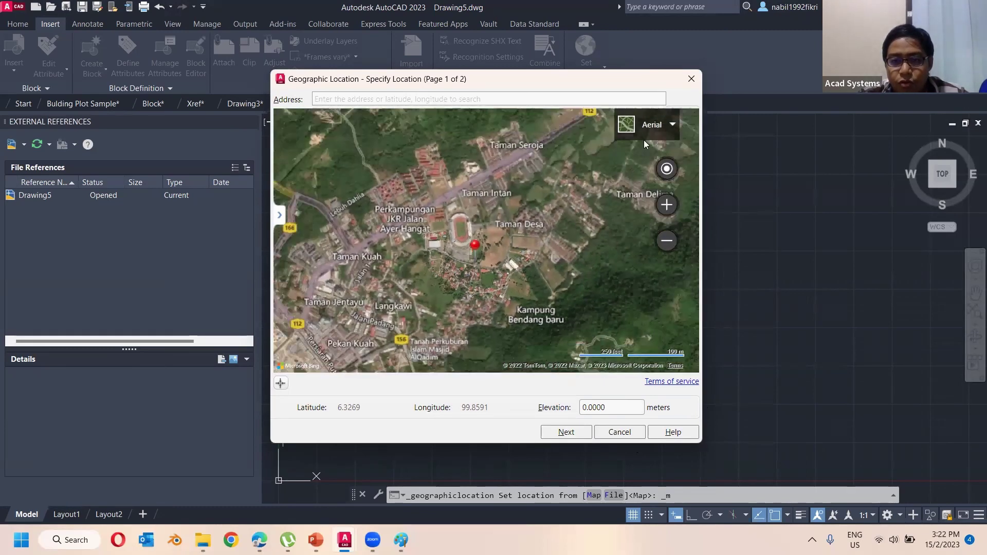
pyautogui.scroll(2, 579, 184)
pyautogui.scroll(4, 490, 212)
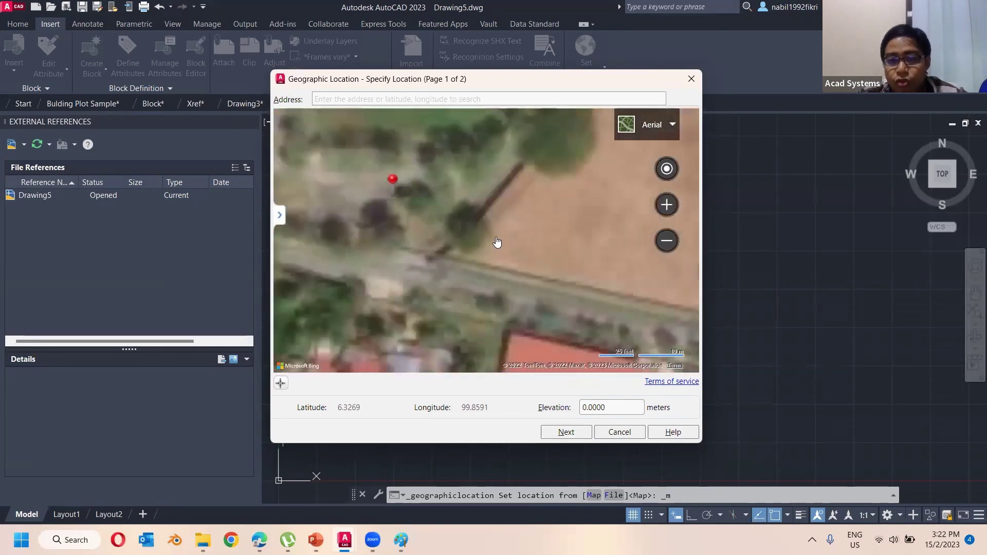
pyautogui.scroll(-4, 483, 234)
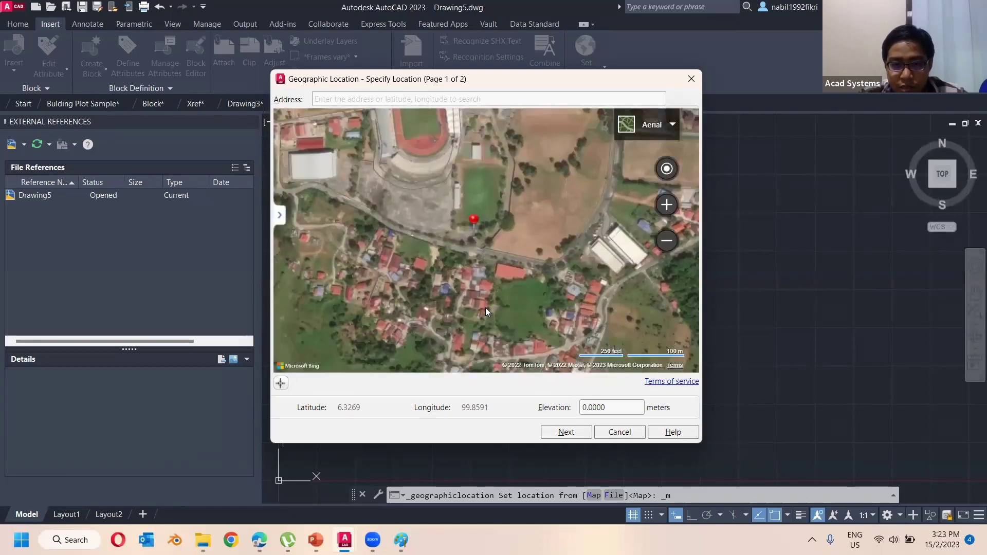
# - Assign the Kertau.MalayaRSO coordinate system and the (GMT+08:00) Kuala Lumpur, Singapore time zone to the drawing
pyautogui.click(567, 432)
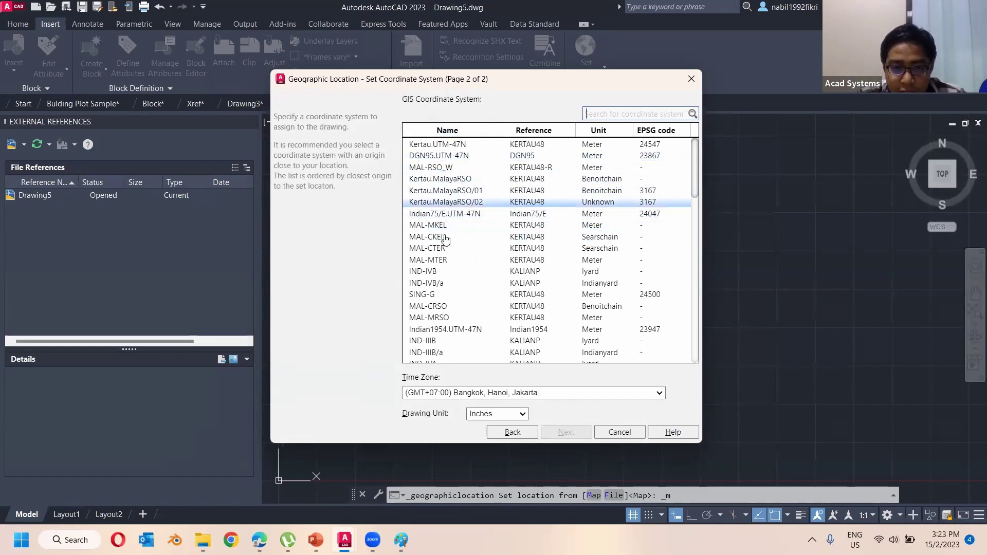
pyautogui.click(486, 179)
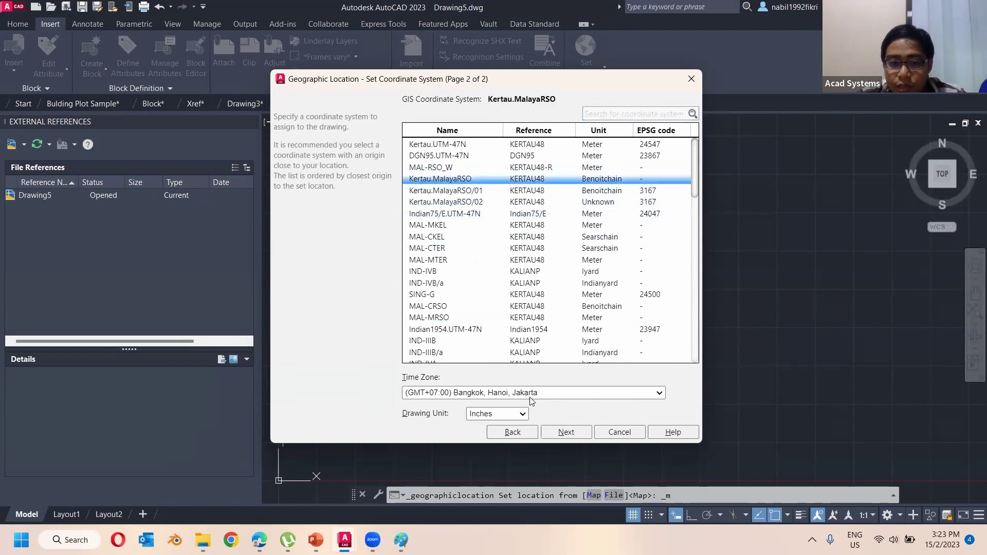
pyautogui.click(502, 393)
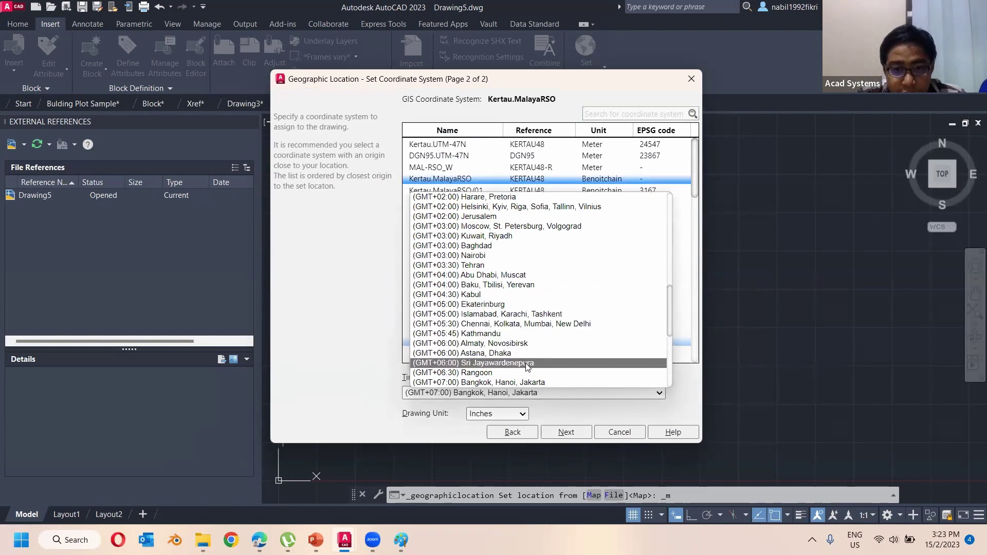
pyautogui.scroll(-1, 546, 368)
pyautogui.click(544, 383)
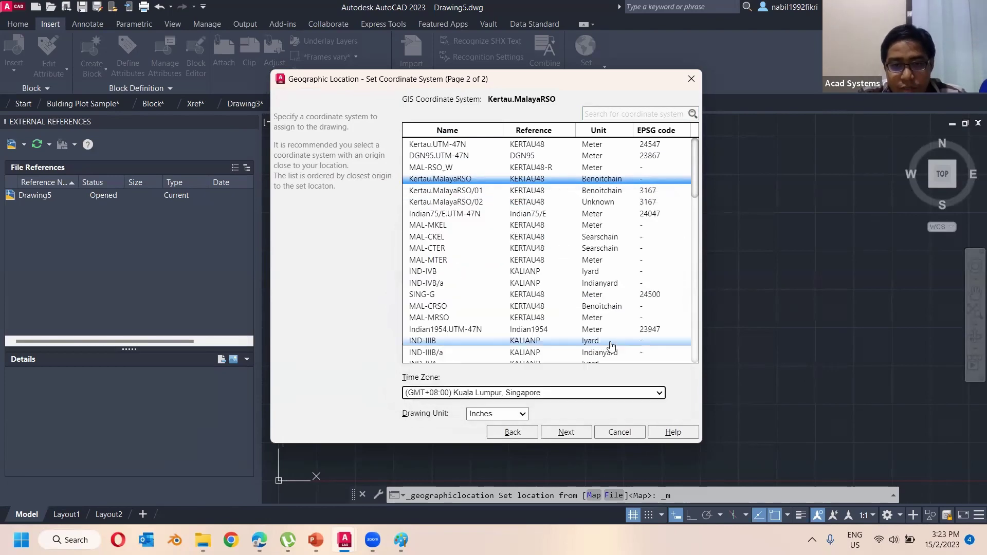
pyautogui.hotkey('alt', 'b')
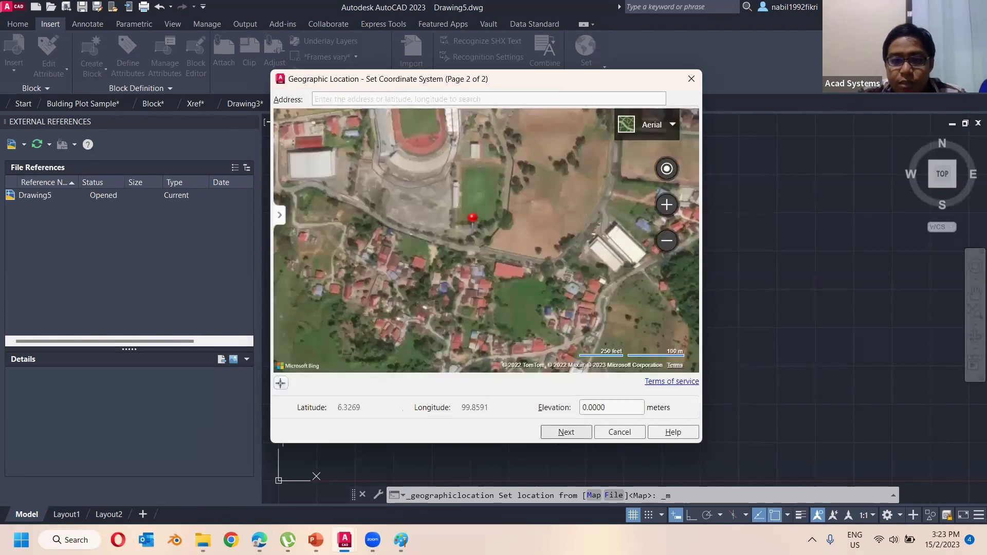
pyautogui.click(566, 432)
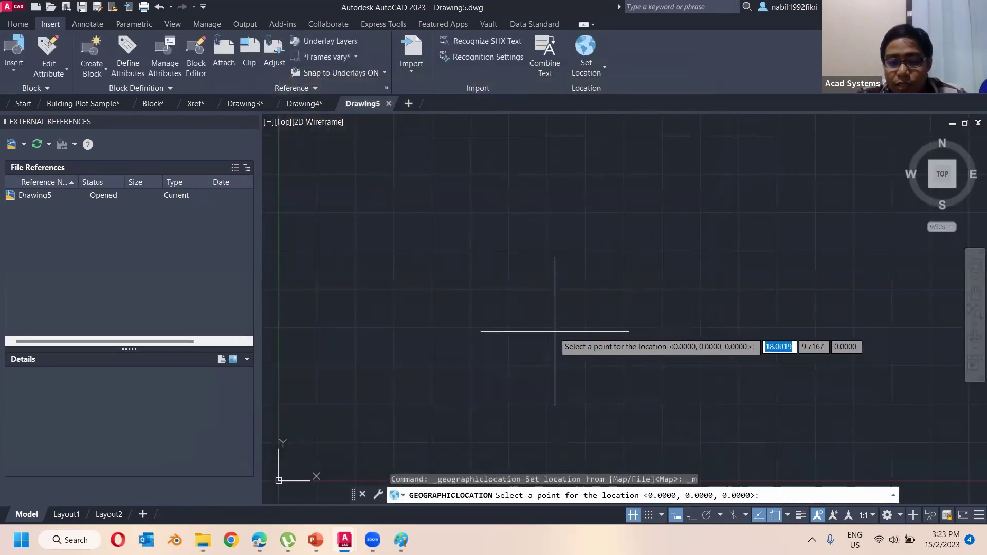
# - Place the geographic location point in the drawing with the default north direction of 90, and close the External References palette
pyautogui.click(540, 229)
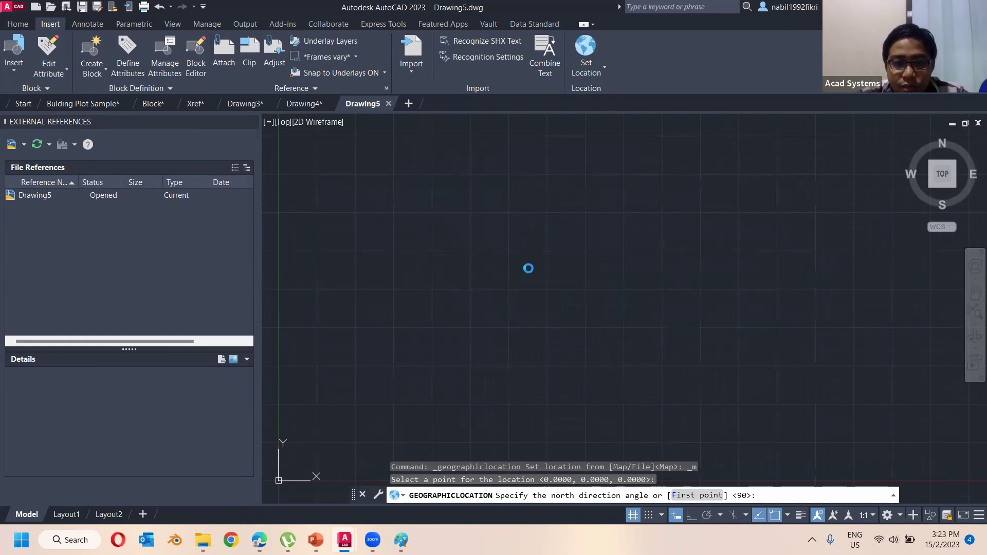
pyautogui.press('Return')
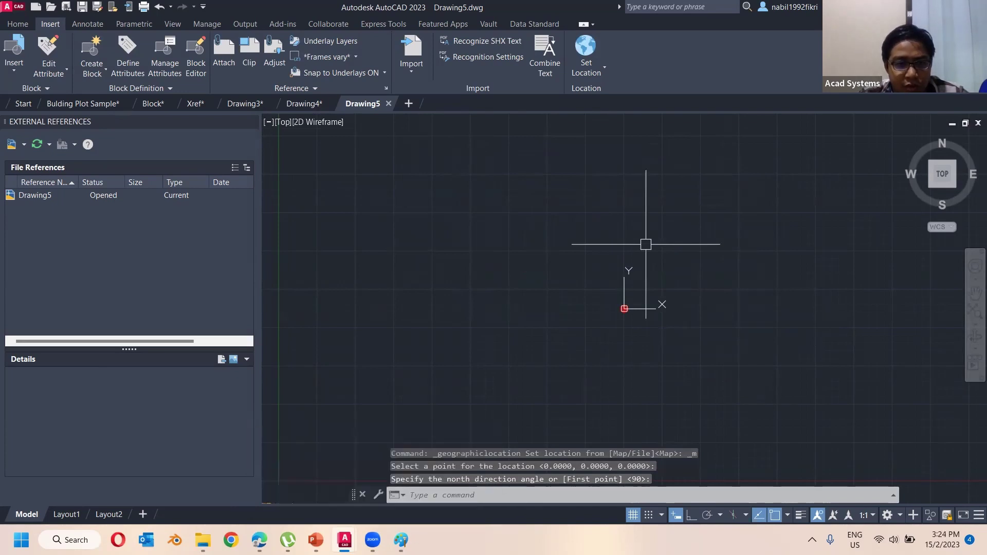
pyautogui.press('Return')
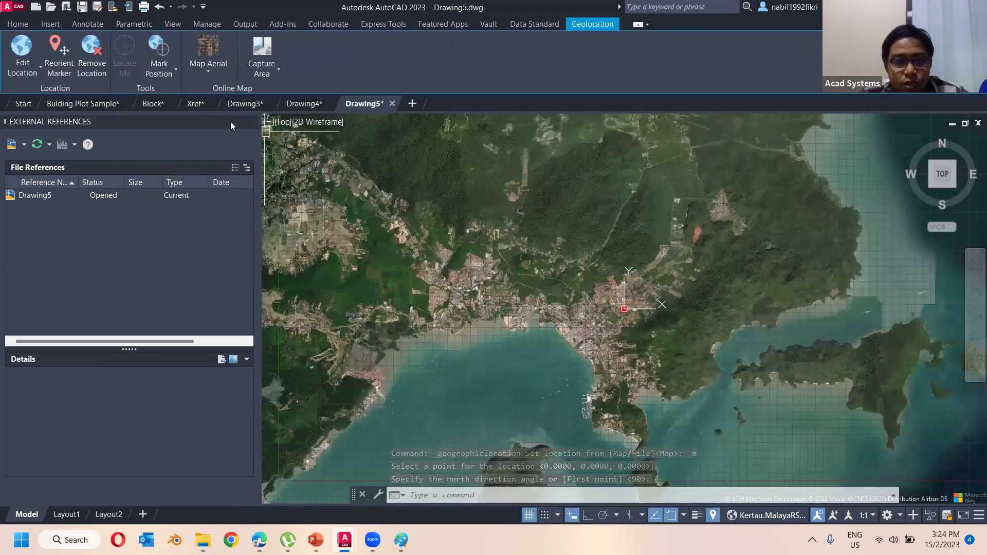
pyautogui.click(251, 122)
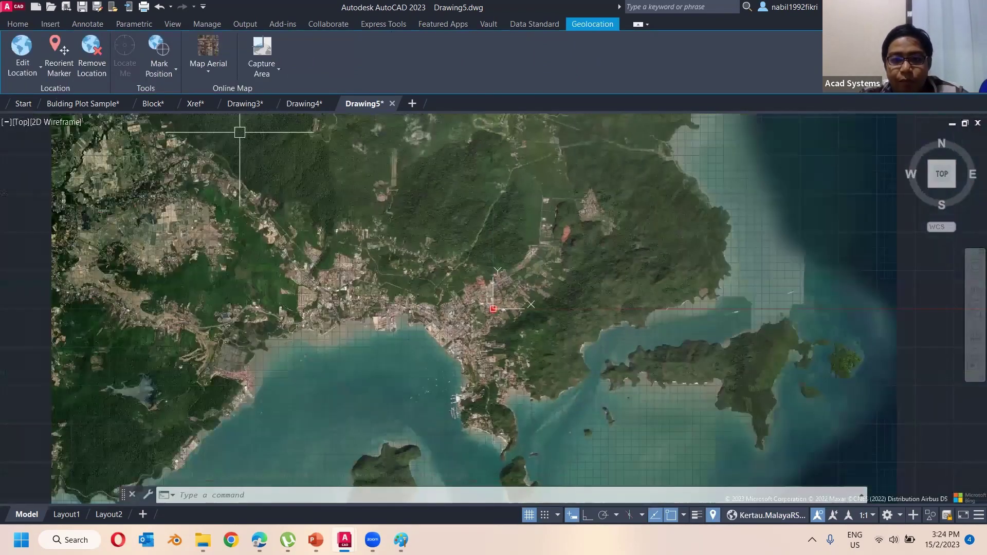
# - Examine the aerial map around the location marker, from the wider coastline down to the streets near the stadium
pyautogui.scroll(-4, 453, 311)
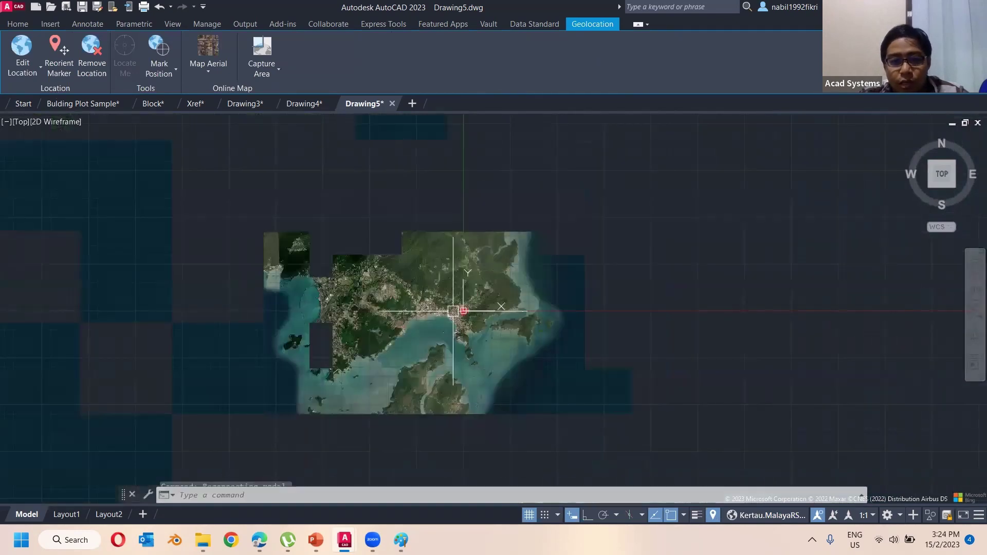
pyautogui.scroll(-3, 583, 294)
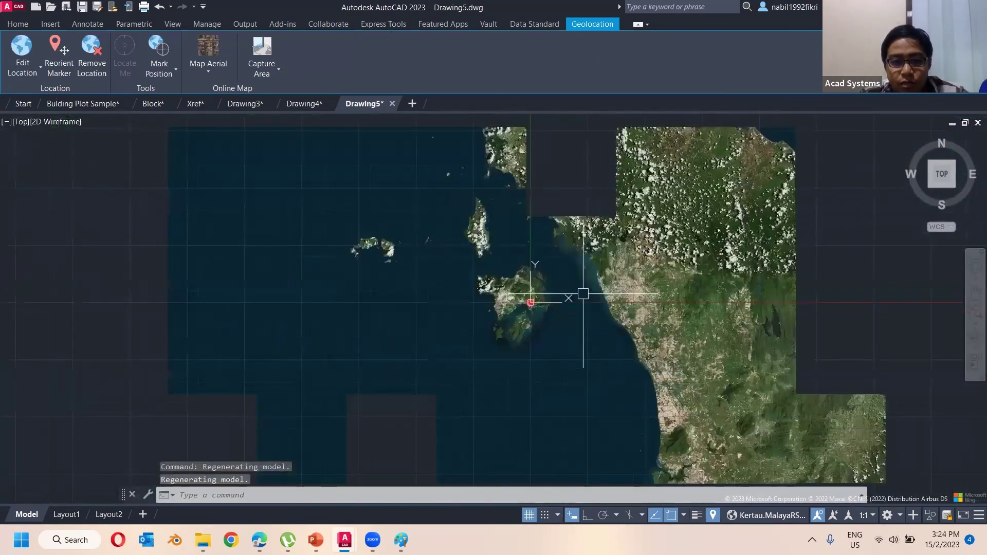
pyautogui.scroll(2, 590, 289)
pyautogui.scroll(2, 590, 290)
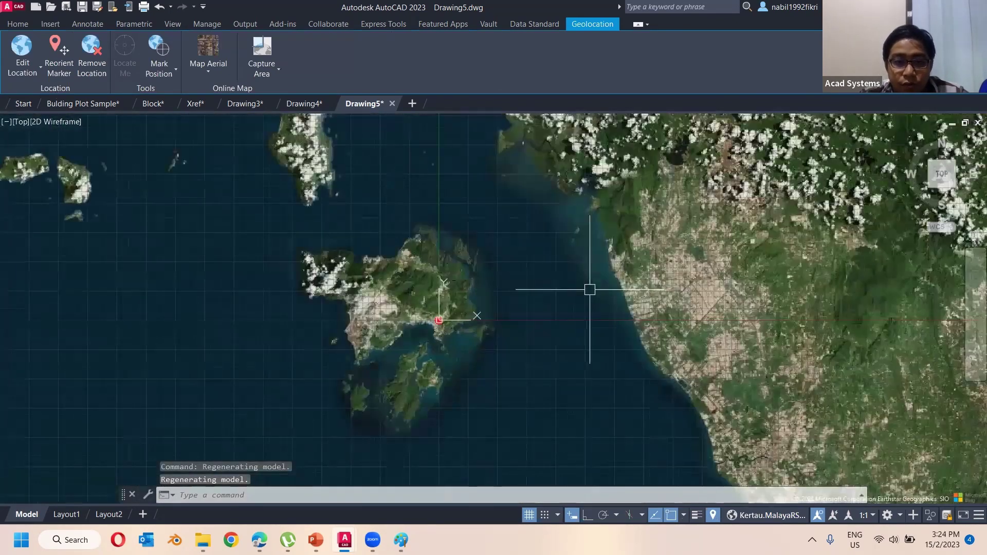
pyautogui.scroll(4, 590, 289)
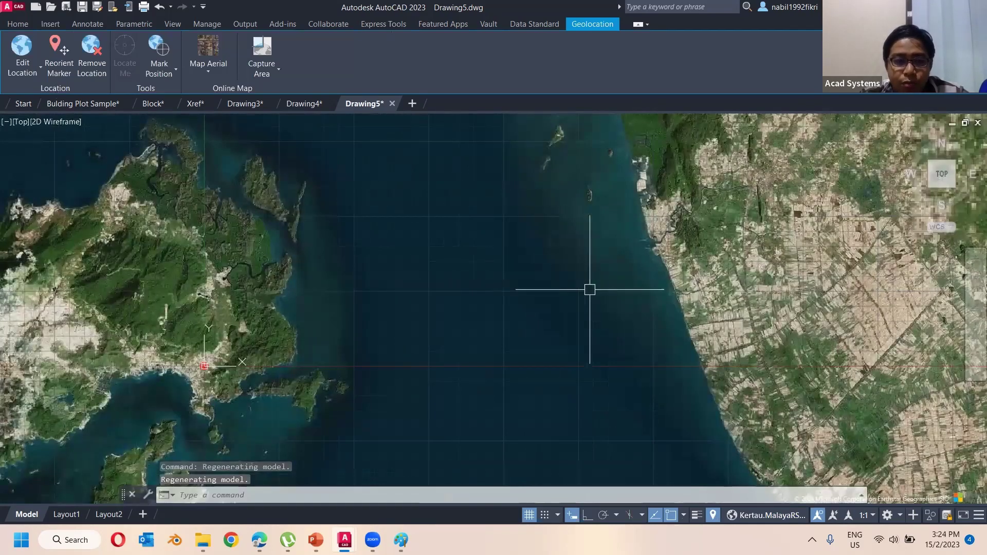
pyautogui.scroll(5, 590, 289)
pyautogui.scroll(-4, 638, 264)
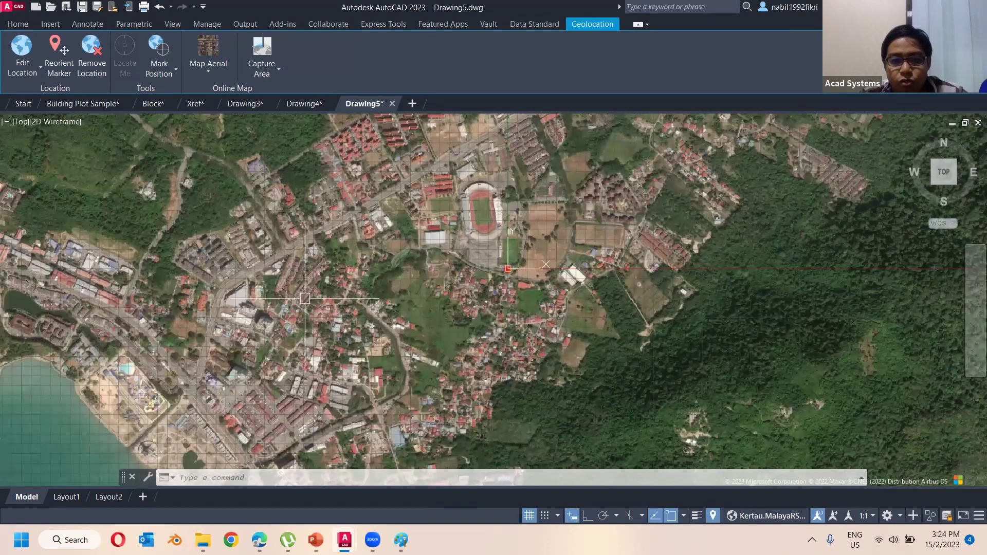
pyautogui.scroll(-6, 504, 314)
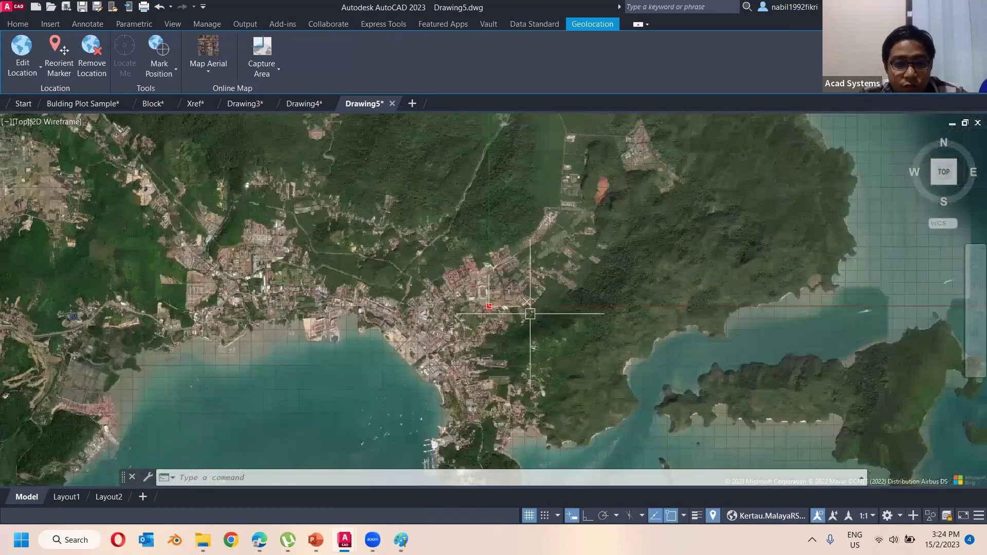
pyautogui.scroll(3, 530, 313)
pyautogui.scroll(3, 533, 320)
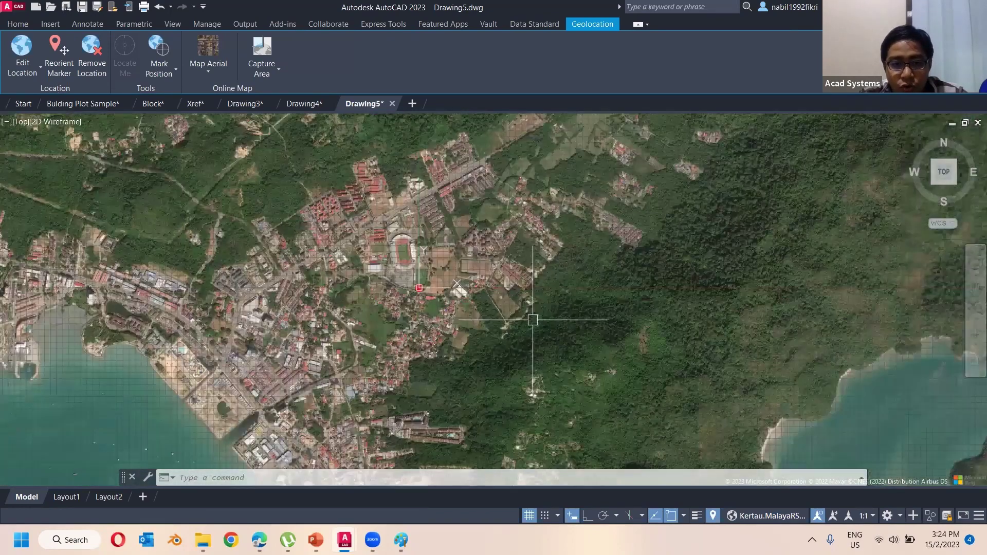
# - Capture a rectangular area of the aerial map covering the fields, road and houses around the location marker
pyautogui.scroll(3, 401, 281)
pyautogui.scroll(6, 401, 282)
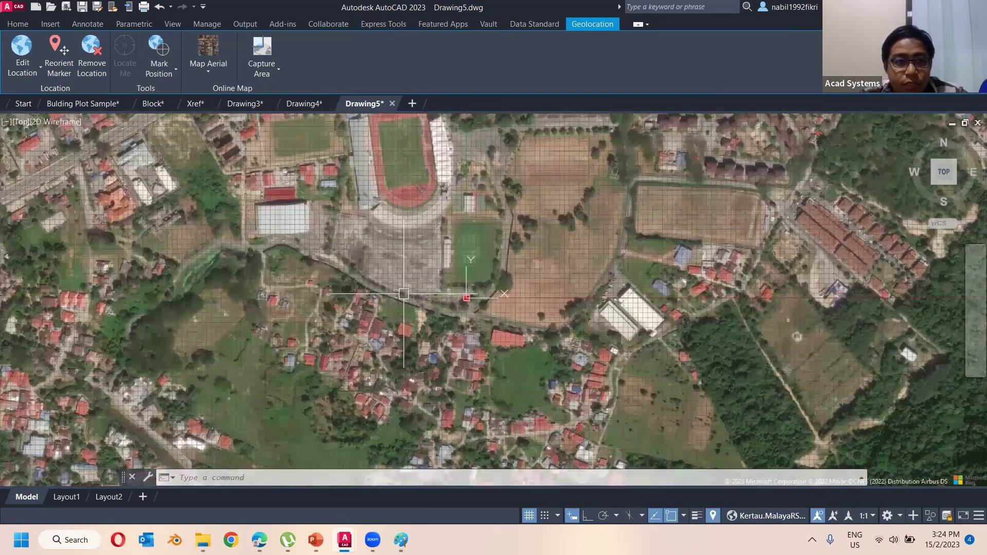
pyautogui.scroll(-3, 373, 287)
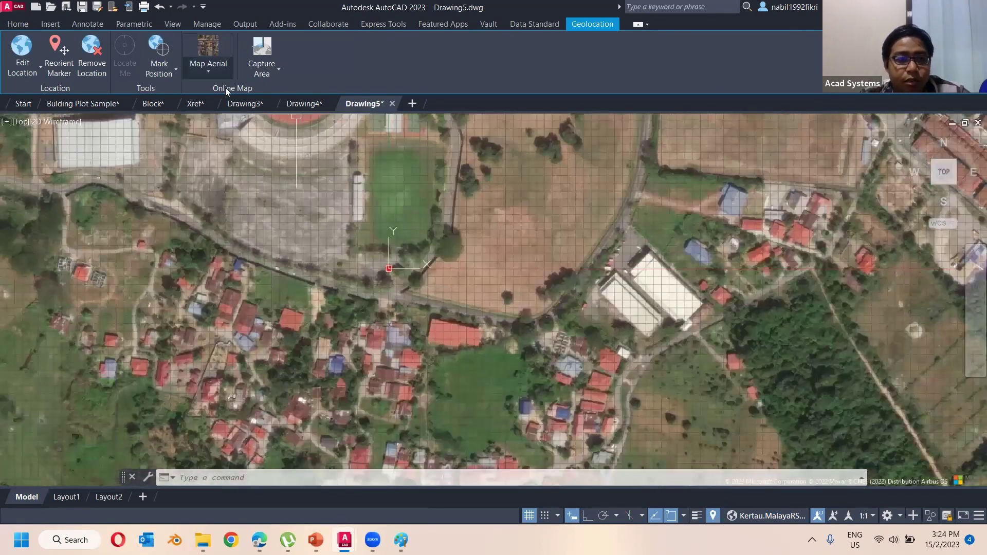
pyautogui.click(271, 77)
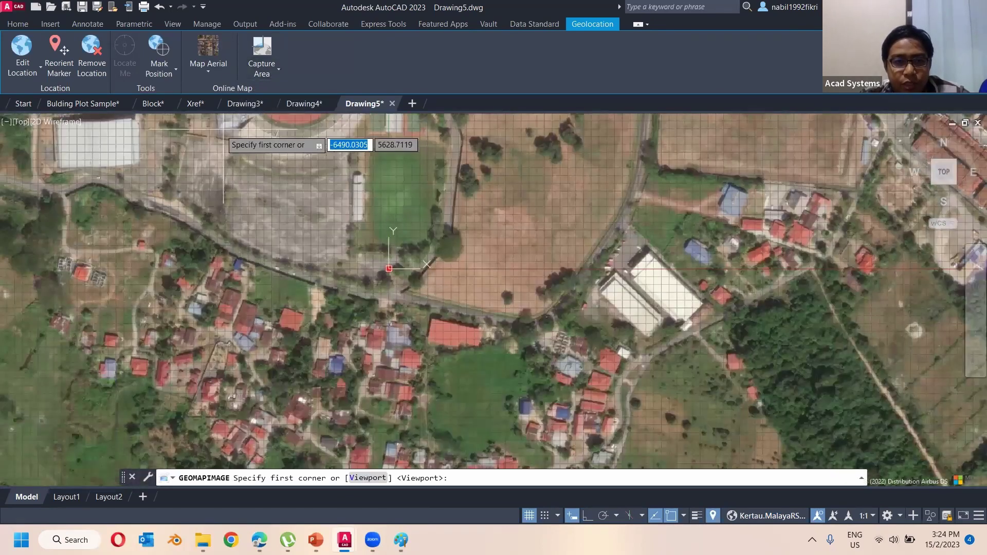
pyautogui.click(171, 121)
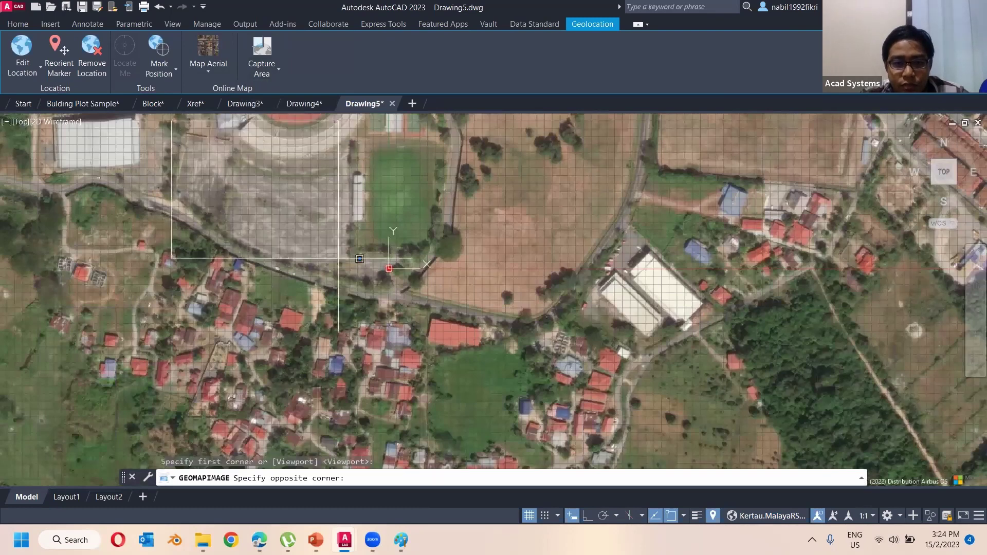
pyautogui.click(720, 462)
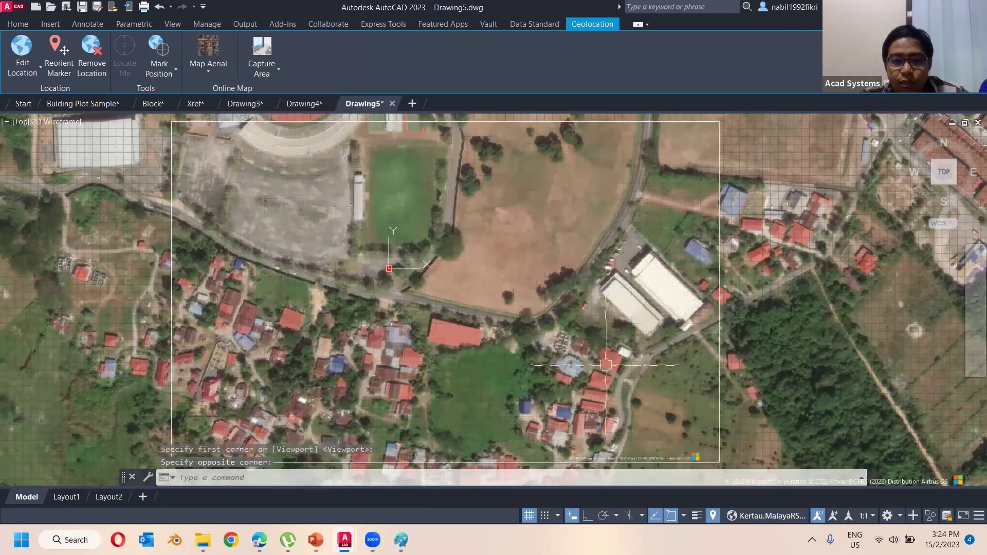
# - Turn off the online map so only the captured map image remains, and inspect that image
pyautogui.scroll(-4, 516, 320)
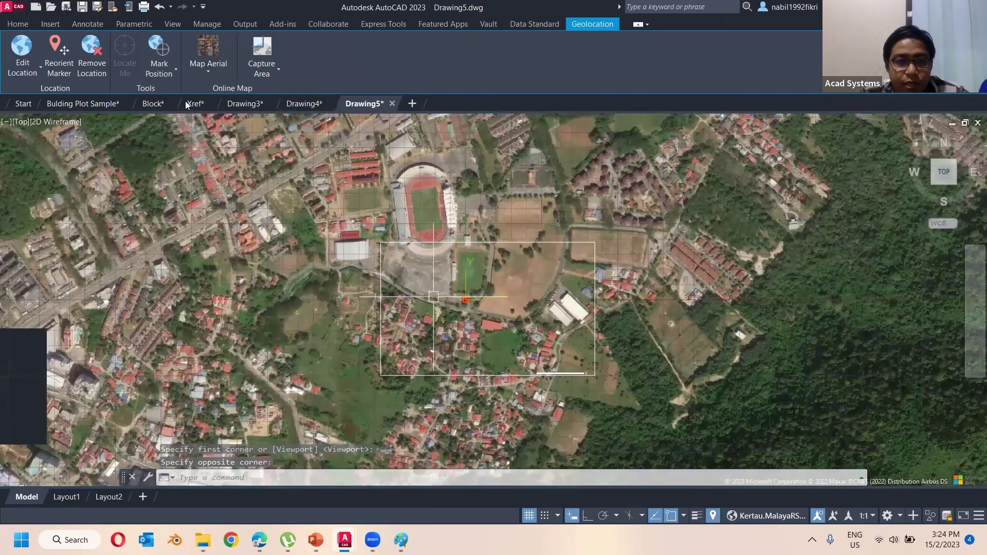
pyautogui.moveTo(473, 277); pyautogui.dragTo(415, 284, button='middle')
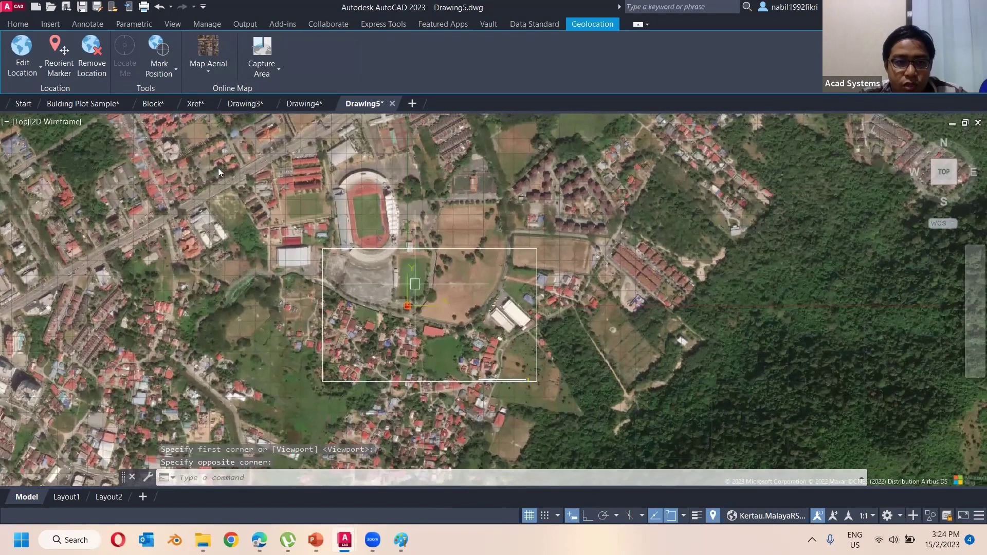
pyautogui.click(218, 173)
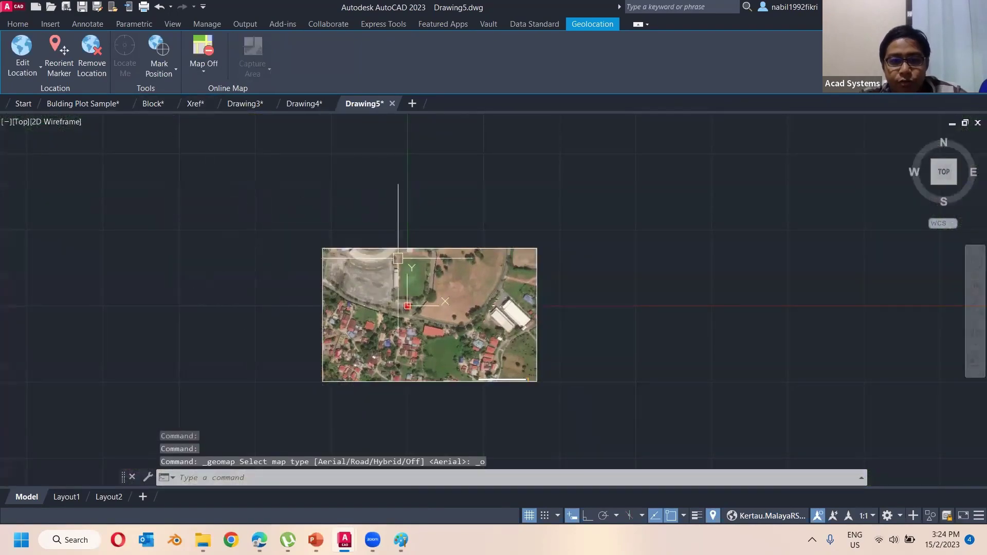
pyautogui.press('Escape')
pyautogui.scroll(5, 407, 335)
pyautogui.press('Escape')
pyautogui.scroll(-6, 679, 283)
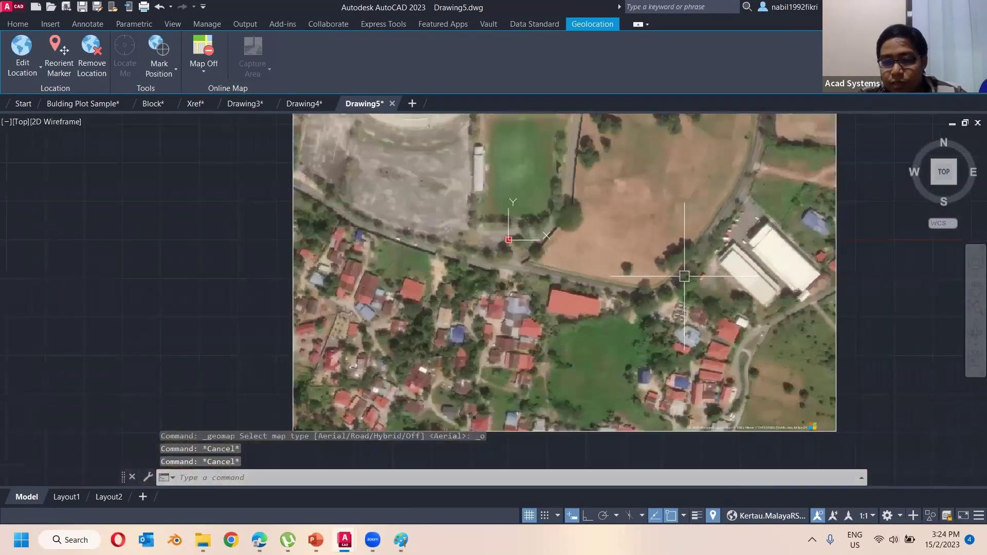
pyautogui.scroll(2, 565, 288)
pyautogui.moveTo(404, 276); pyautogui.dragTo(342, 286, button='middle')
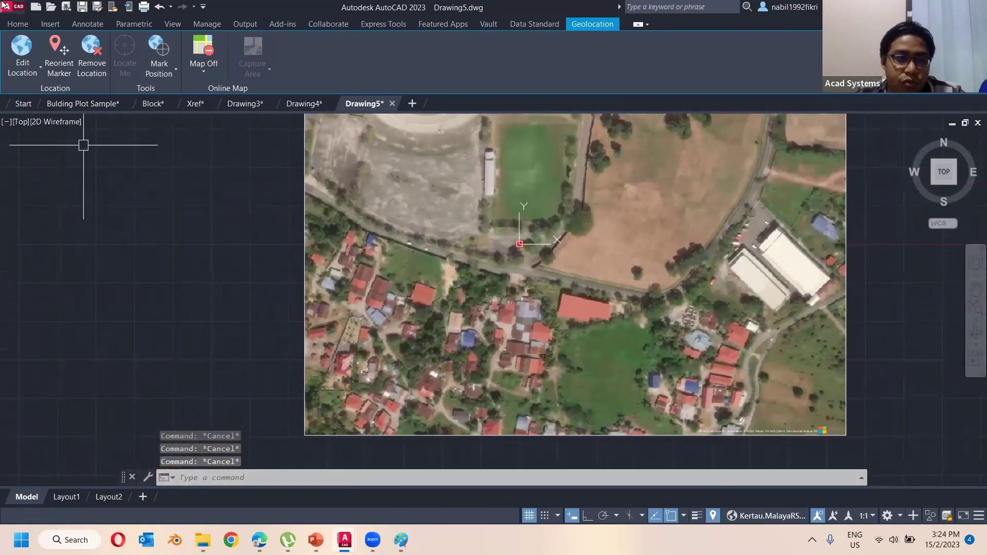
# - Trace the upper edge of the curved road on the captured image with a fit-point spline
pyautogui.click(17, 23)
pyautogui.click(70, 88)
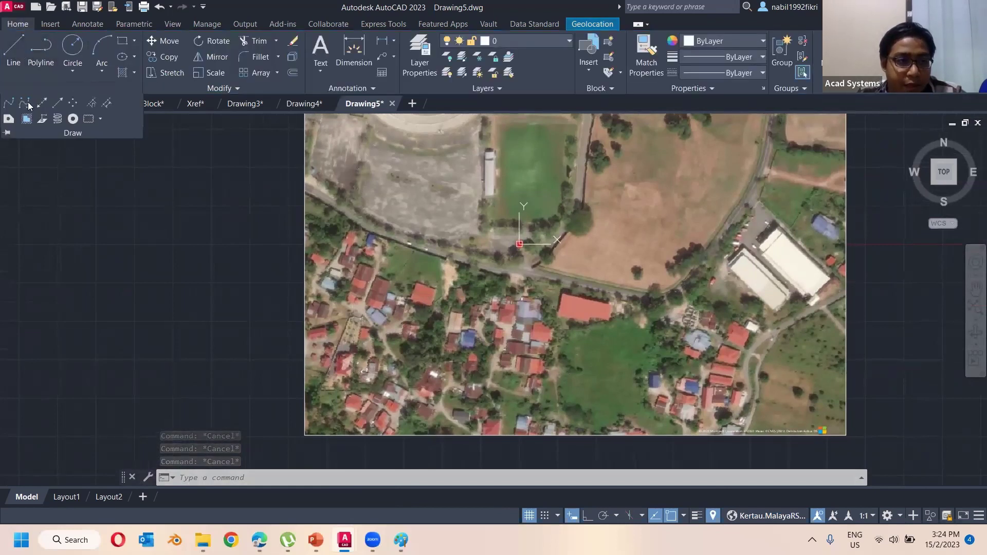
pyautogui.click(9, 102)
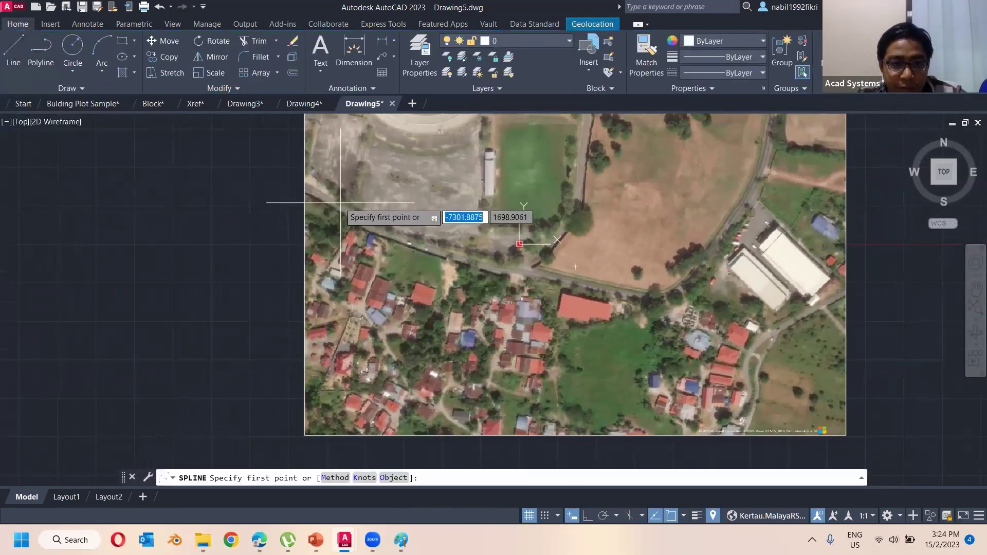
pyautogui.click(366, 213)
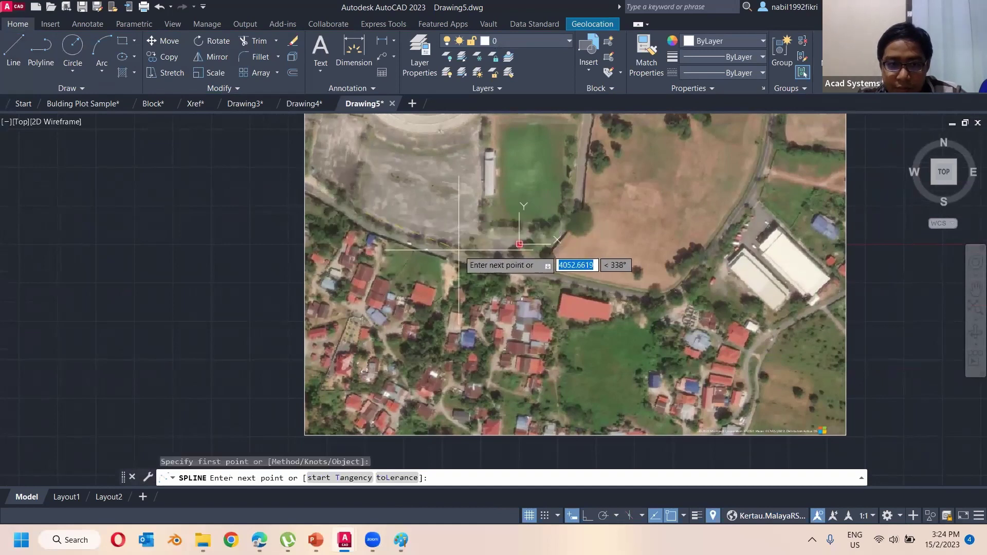
pyautogui.click(636, 291)
pyautogui.click(663, 294)
pyautogui.click(686, 275)
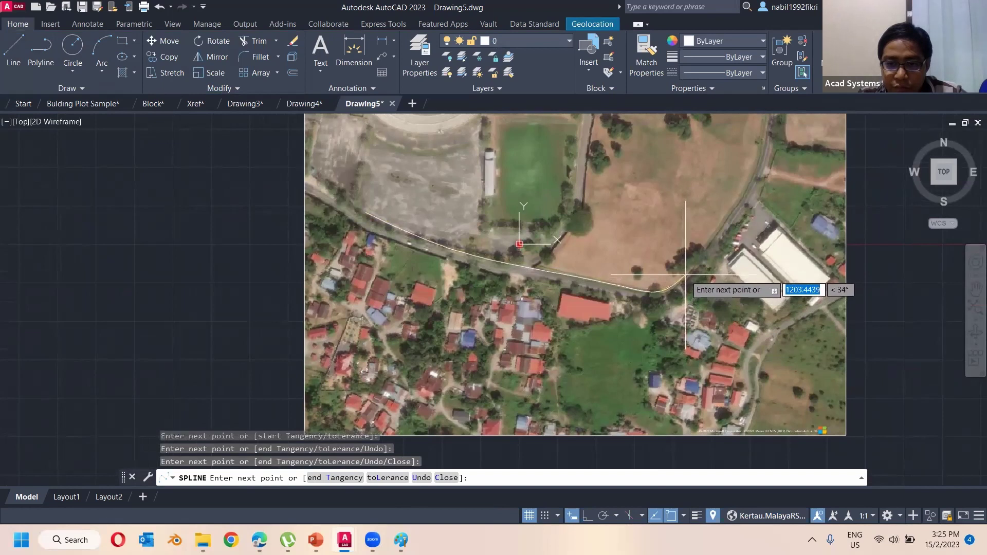
pyautogui.click(757, 160)
pyautogui.press('Return')
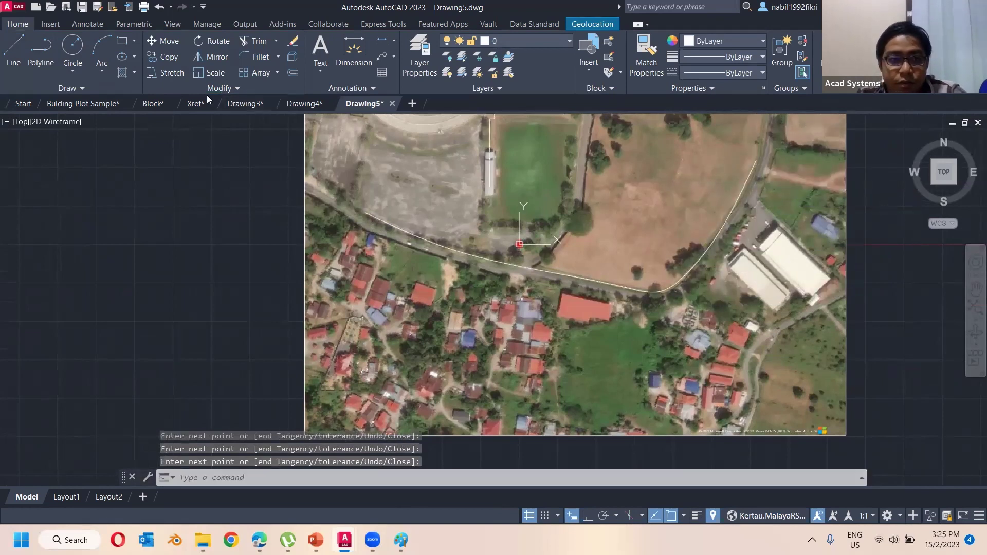
# - Outline the red-roofed building just below the road with a four-sided outline of lines
pyautogui.click(13, 51)
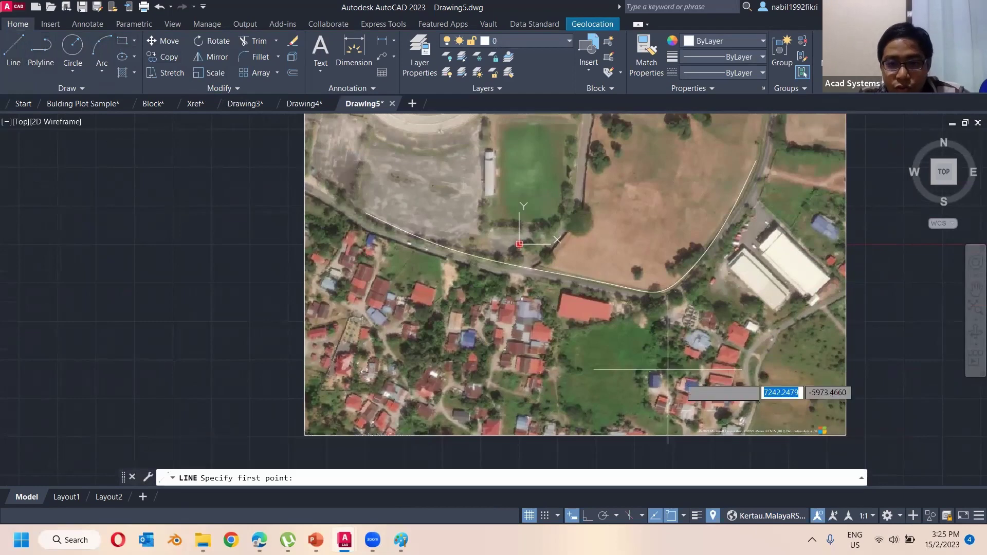
pyautogui.click(562, 293)
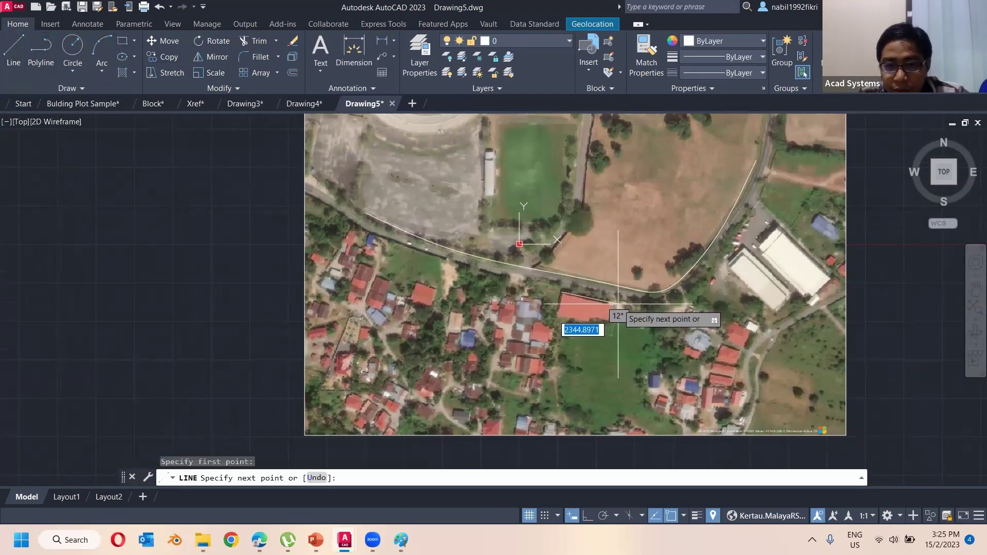
pyautogui.click(618, 304)
pyautogui.scroll(6, 618, 324)
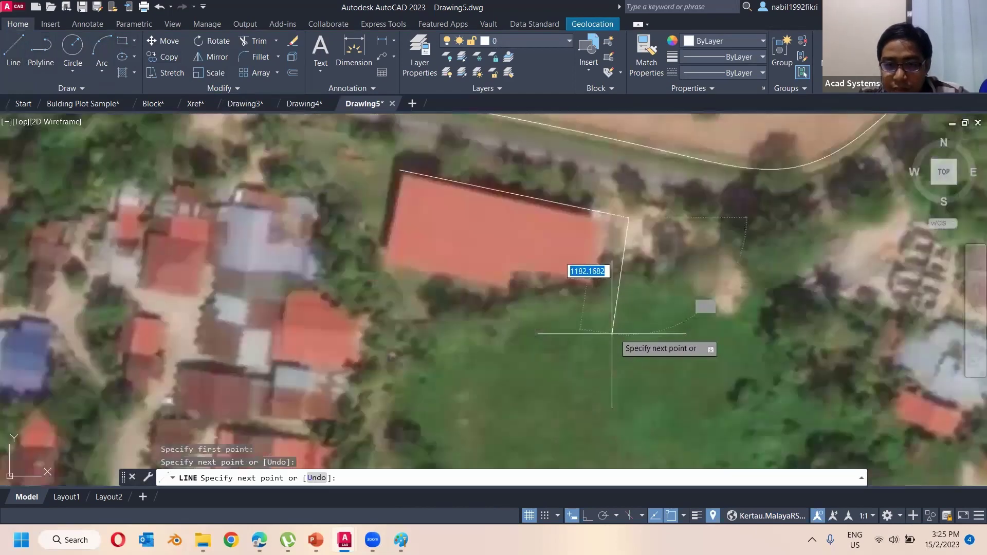
pyautogui.click(613, 320)
pyautogui.click(370, 272)
pyautogui.press('Escape')
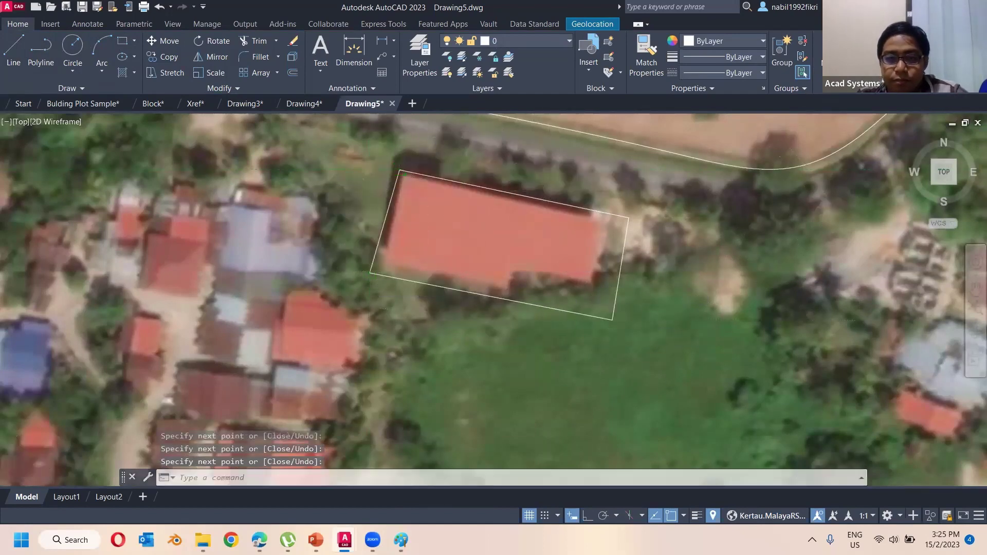
# - Hatch the inside of the building outline with a diagonal line pattern at scale 1000
pyautogui.scroll(-4, 508, 297)
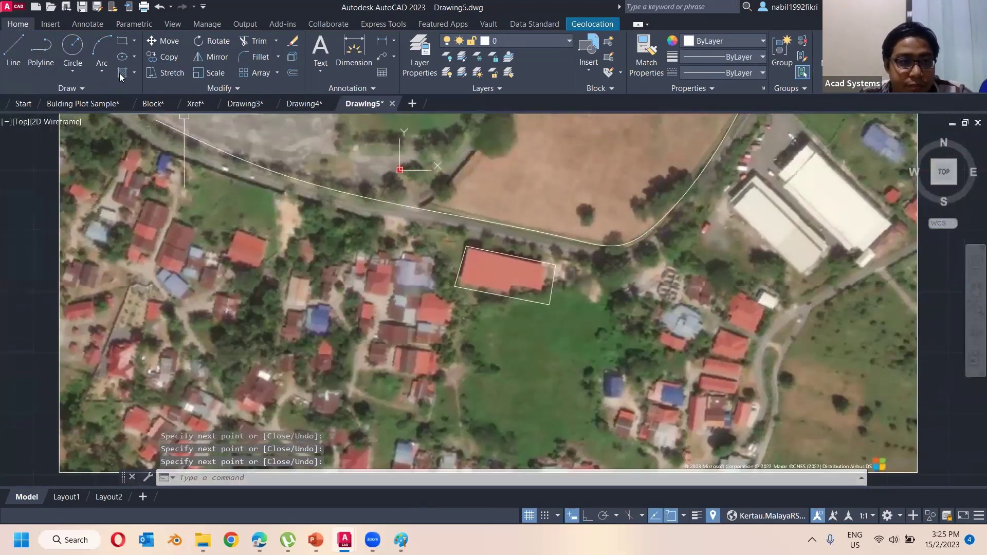
pyautogui.click(122, 72)
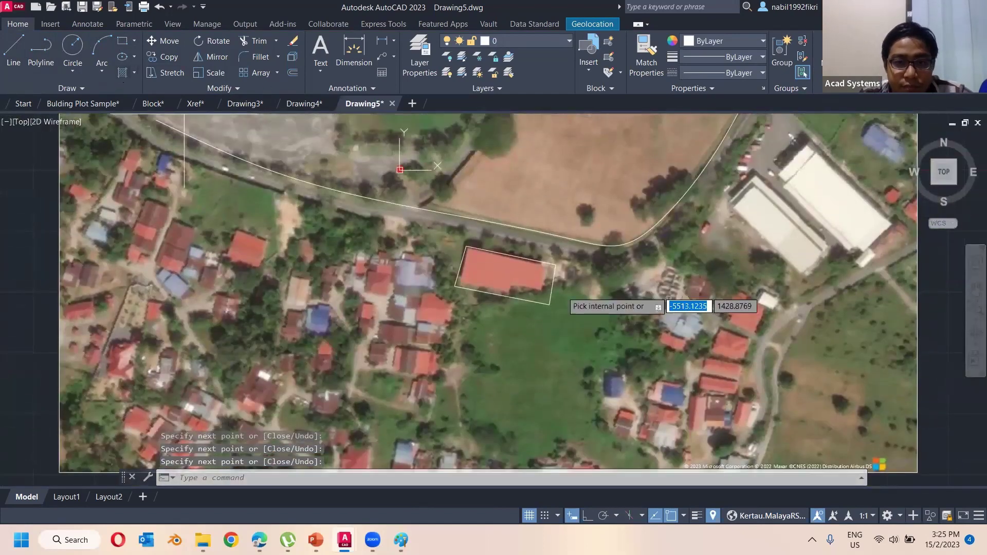
pyautogui.click(455, 73)
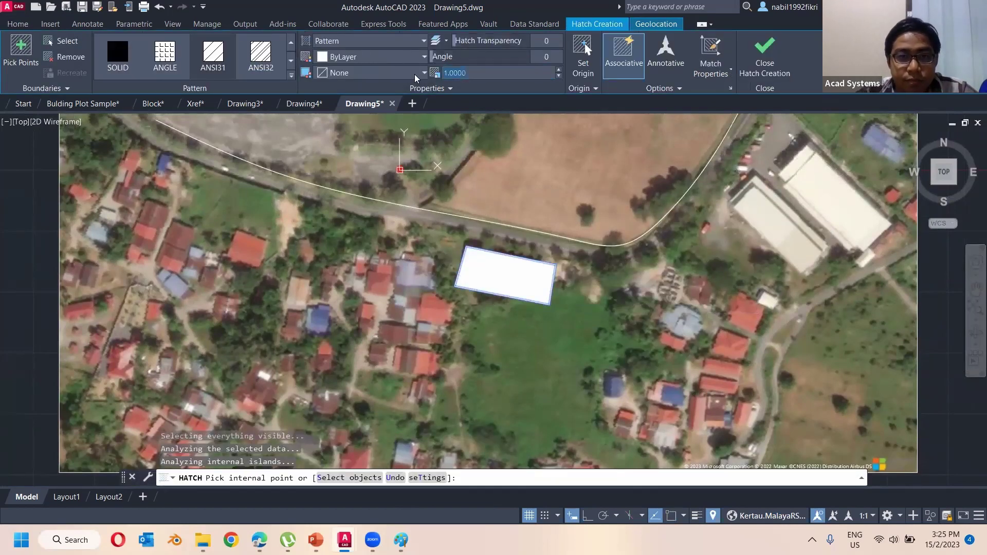
pyautogui.press('Return')
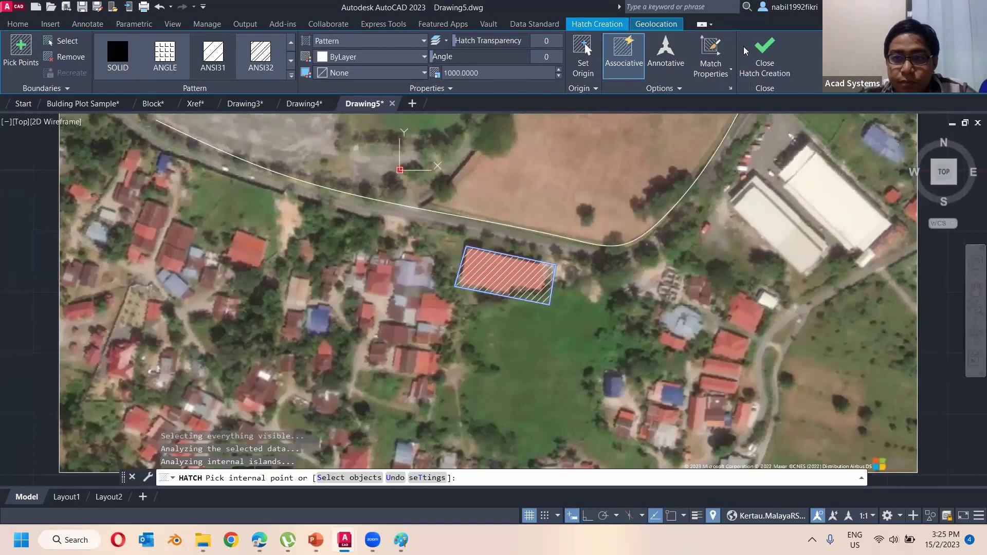
pyautogui.press('Return')
# - Offset the road spline with the Through option to a point on the road's lower edge
pyautogui.scroll(-2, 317, 184)
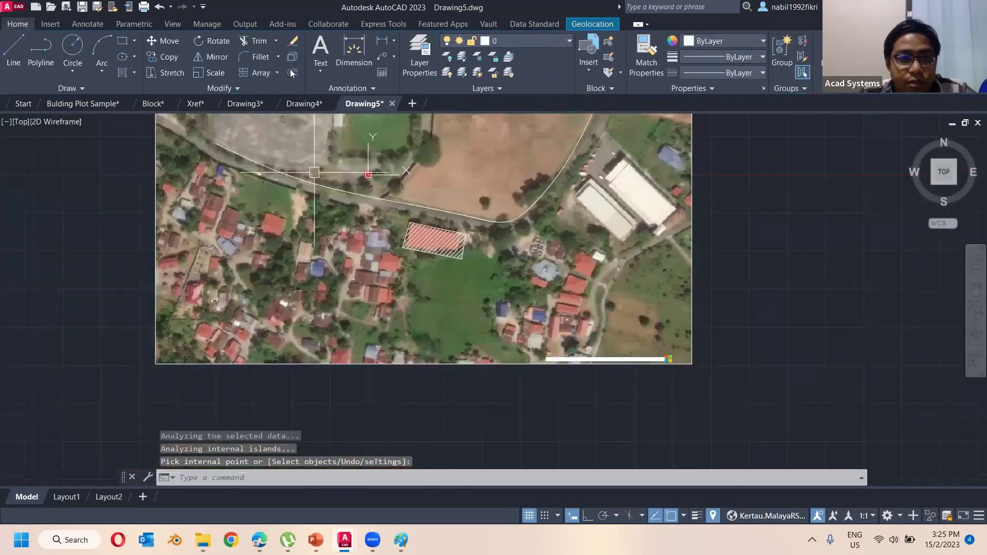
pyautogui.click(291, 72)
pyautogui.press('Return')
pyautogui.click(329, 186)
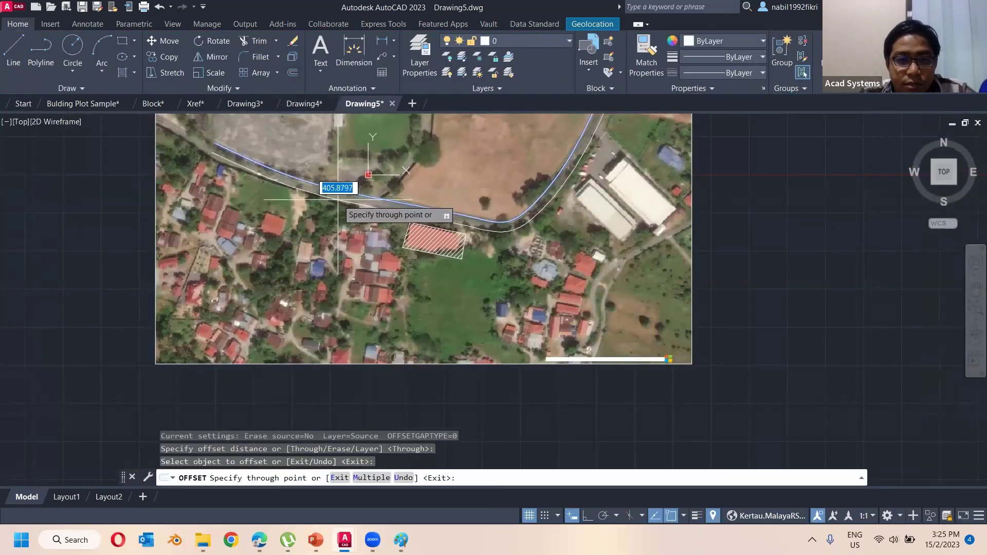
pyautogui.click(332, 196)
pyautogui.press('Escape')
pyautogui.scroll(-3, 567, 244)
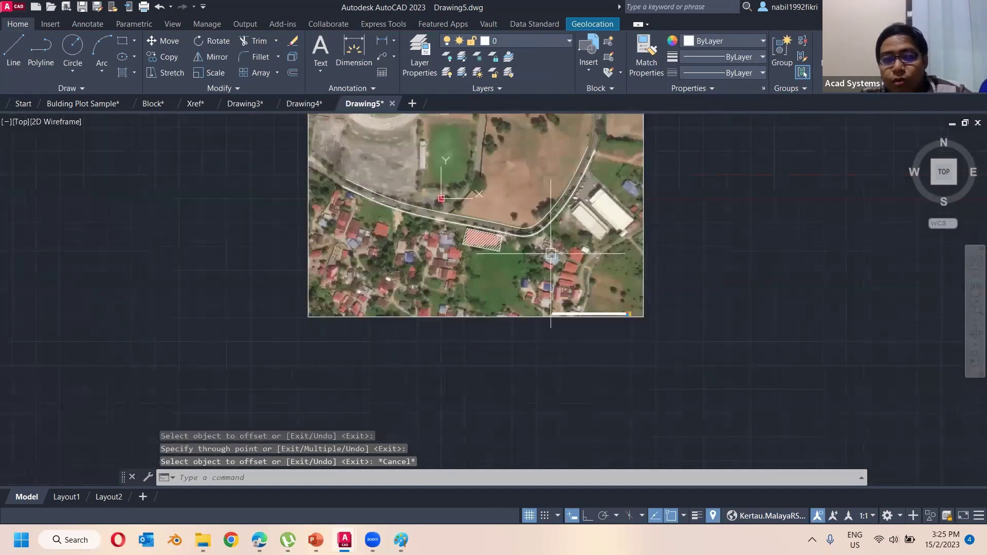
pyautogui.press('Escape')
pyautogui.scroll(2, 591, 285)
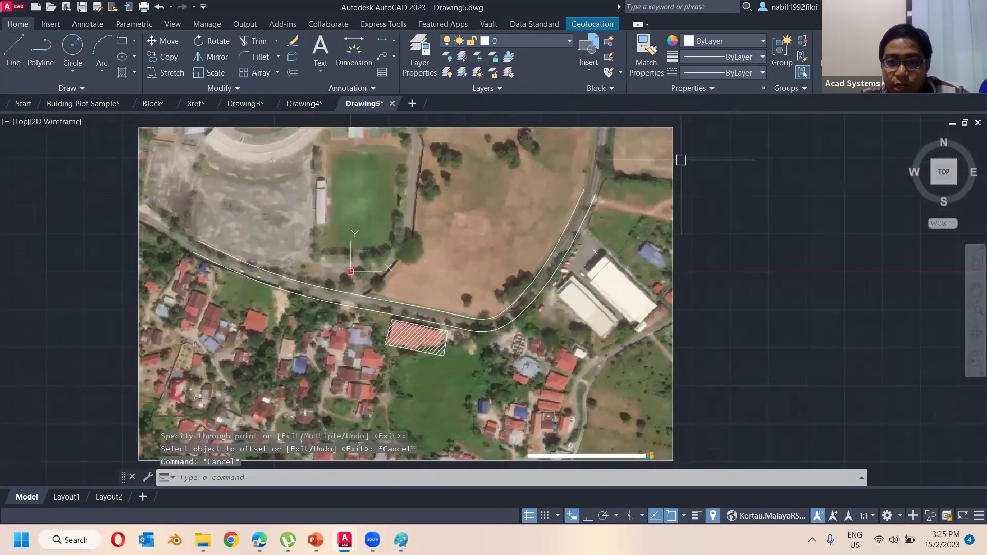
pyautogui.scroll(-2, 737, 224)
# - Switch the online map back to Aerial briefly and turn it off again
pyautogui.click(593, 24)
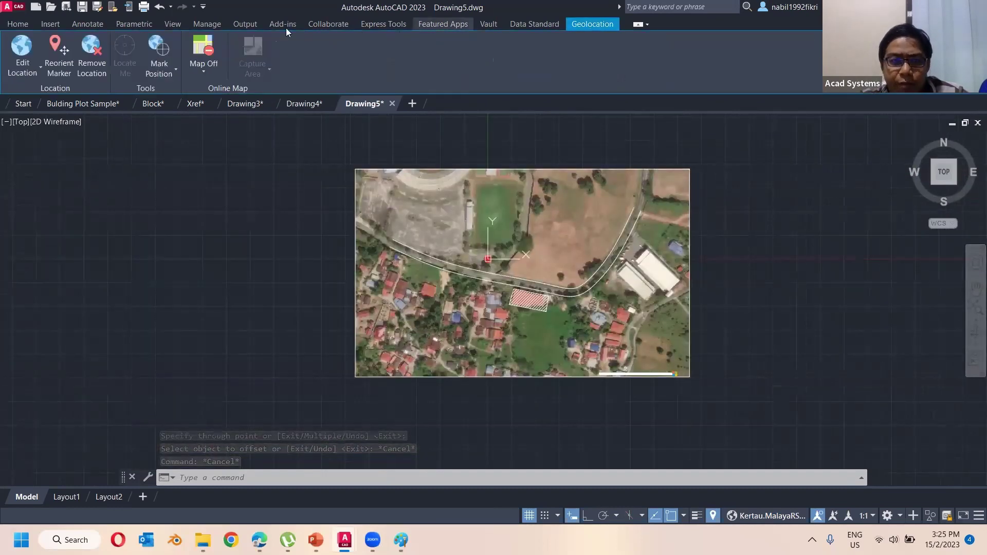
pyautogui.click(206, 73)
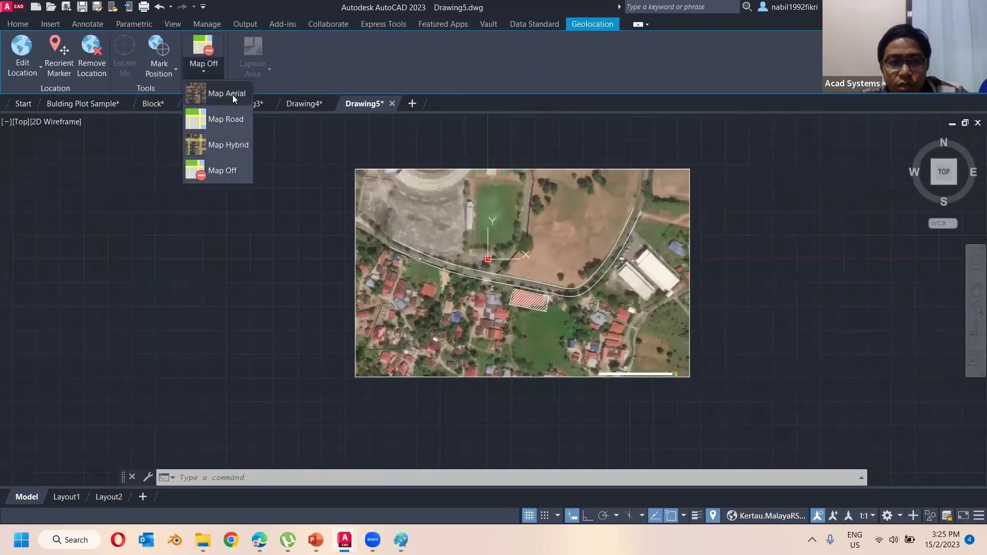
pyautogui.click(232, 95)
pyautogui.click(208, 73)
pyautogui.click(228, 176)
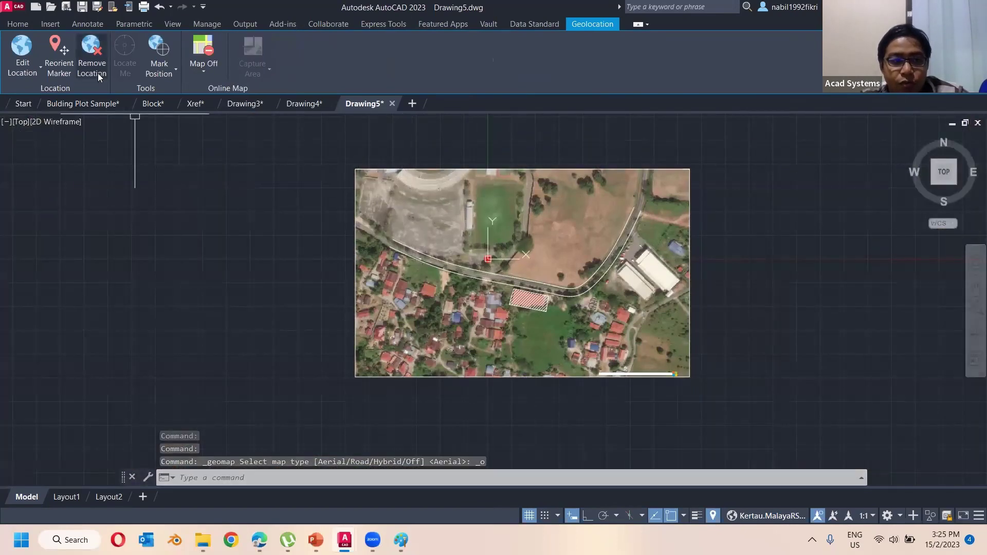
# - Hide the captured map image with Hide Objects, leaving the road splines and hatched building in view
pyautogui.click(456, 169)
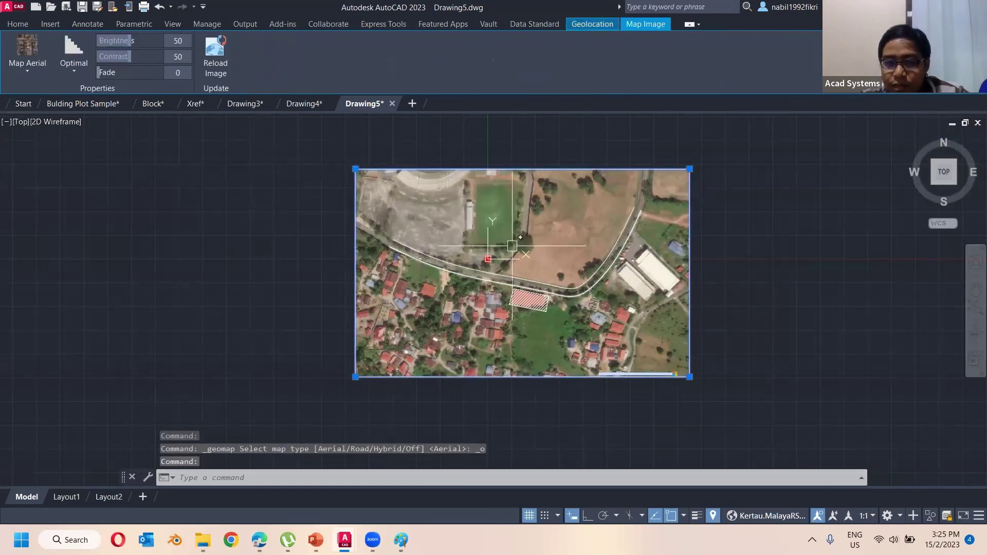
pyautogui.press('Escape')
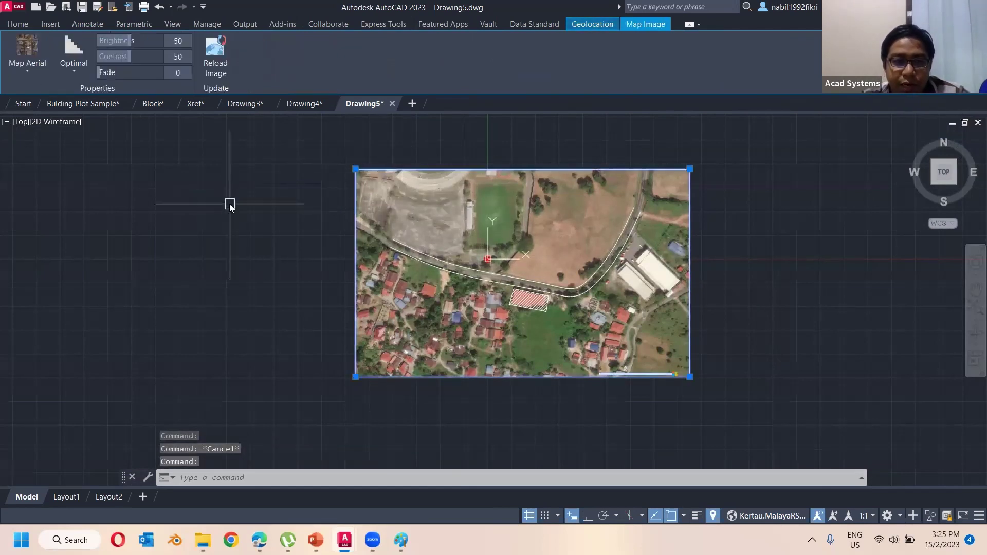
pyautogui.rightClick(230, 206)
pyautogui.moveTo(298, 234)
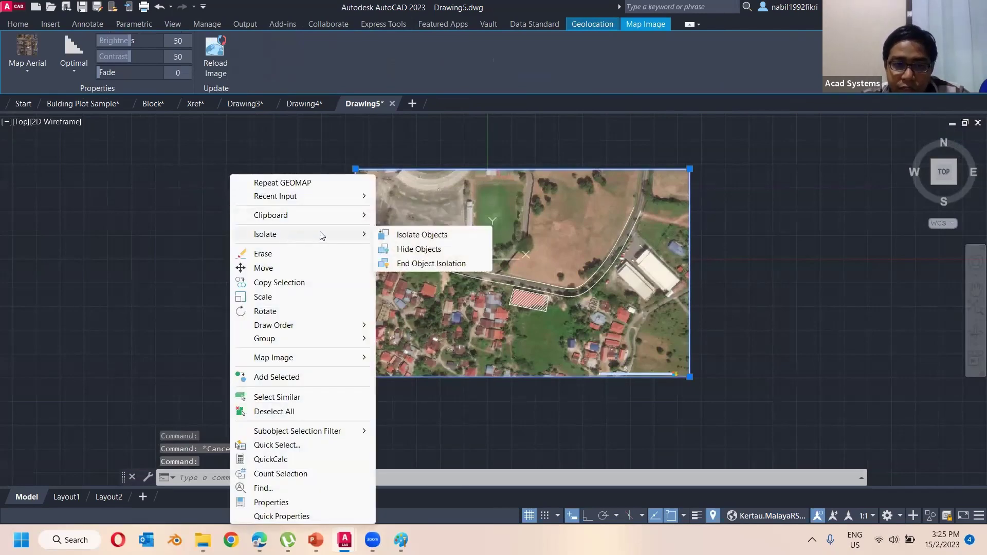
pyautogui.click(419, 249)
pyautogui.press('Escape')
pyautogui.scroll(4, 520, 276)
pyautogui.scroll(-2, 550, 289)
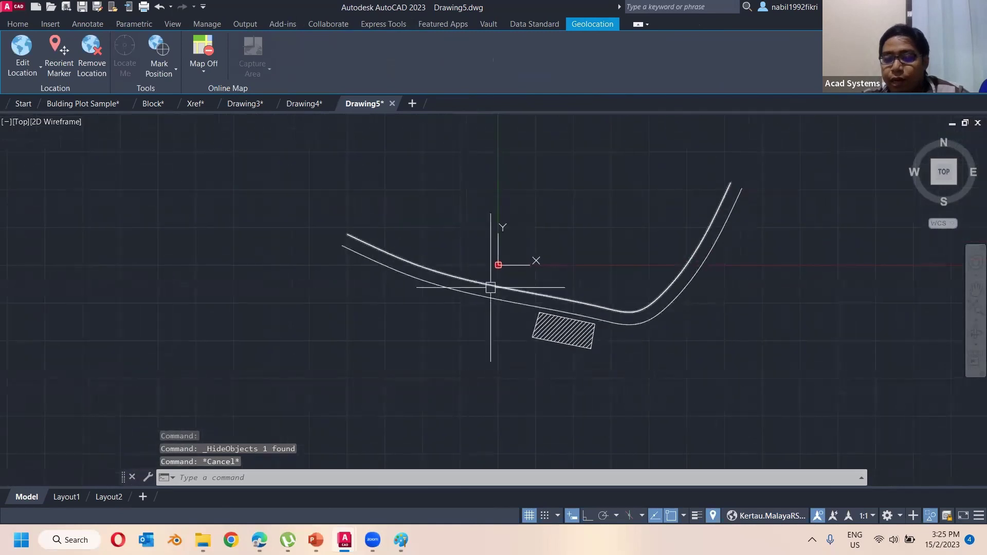
pyautogui.moveTo(594, 296); pyautogui.dragTo(480, 289, button='middle')
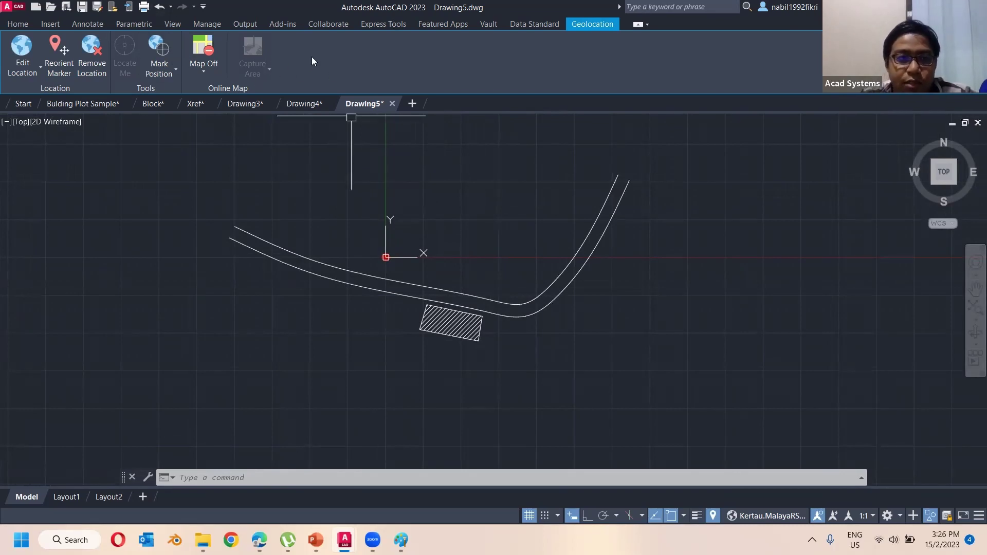
pyautogui.click(21, 23)
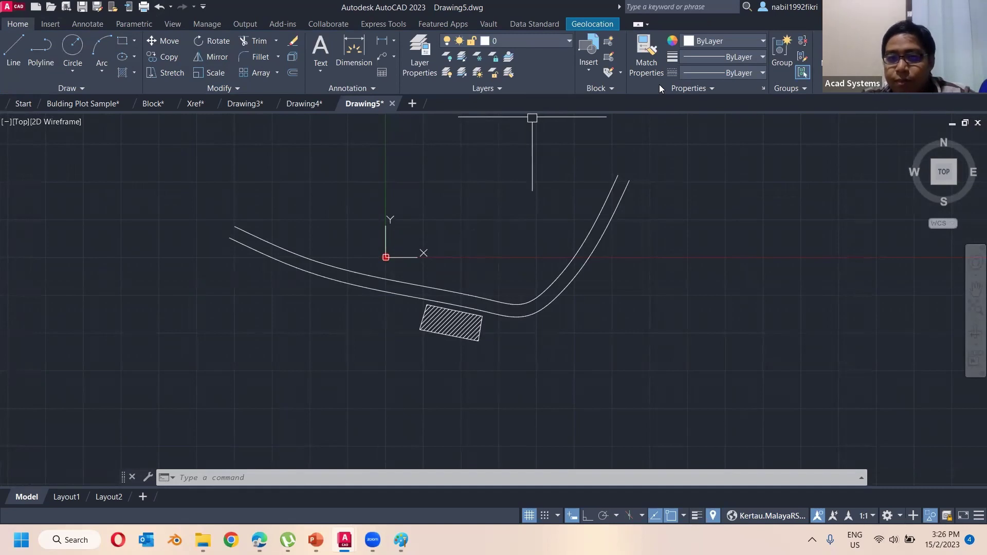
pyautogui.moveTo(450, 200)
pyautogui.mouseDown(button='middle')
pyautogui.moveTo(463, 227)
pyautogui.moveTo(617, 264)
pyautogui.mouseUp(button='middle')
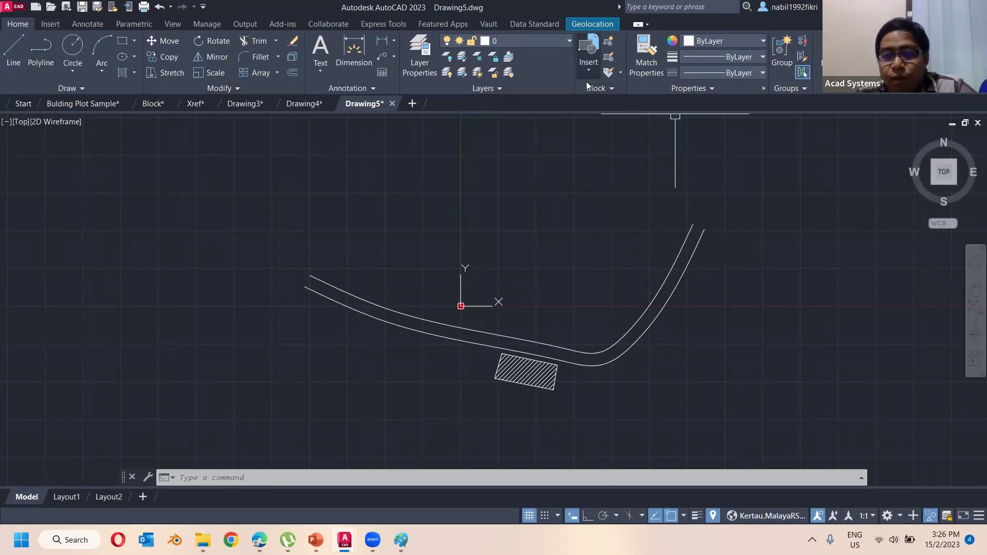
pyautogui.click(53, 26)
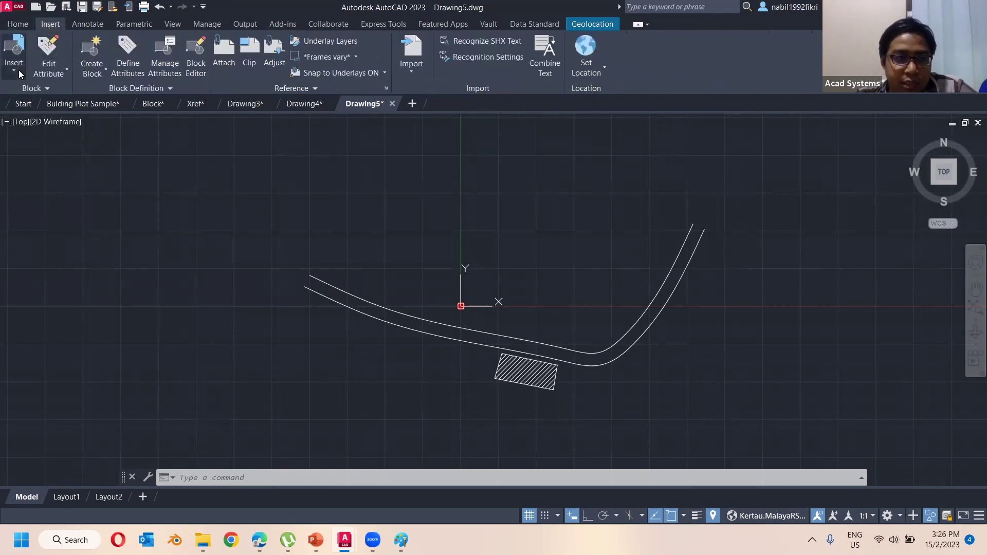
pyautogui.click(14, 56)
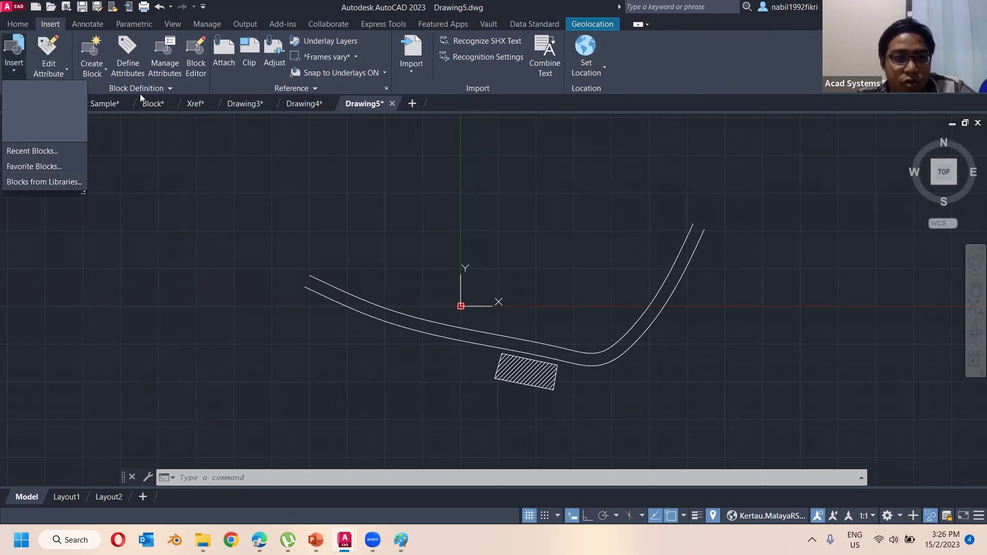
pyautogui.click(310, 127)
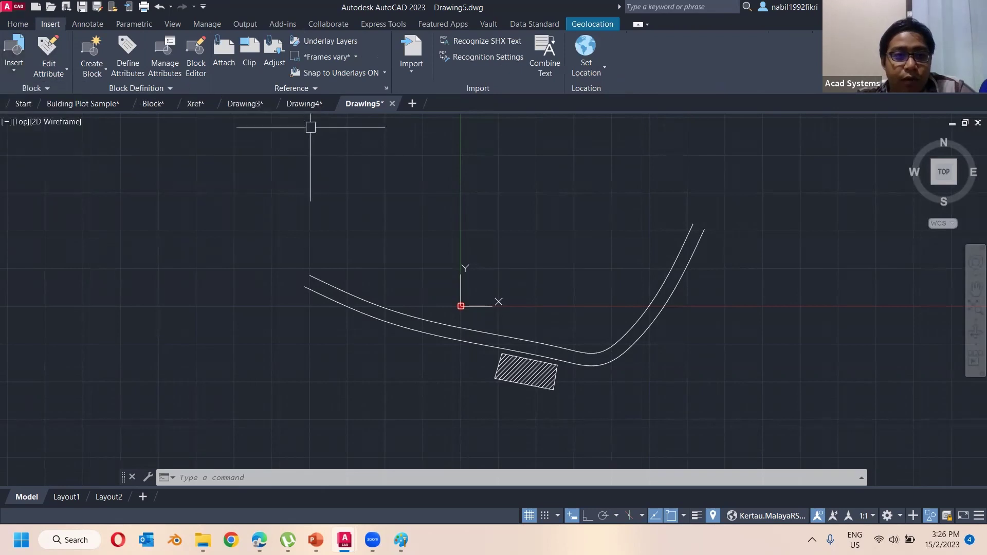
pyautogui.scroll(-2, 535, 194)
pyautogui.moveTo(535, 194); pyautogui.dragTo(445, 231, button='middle')
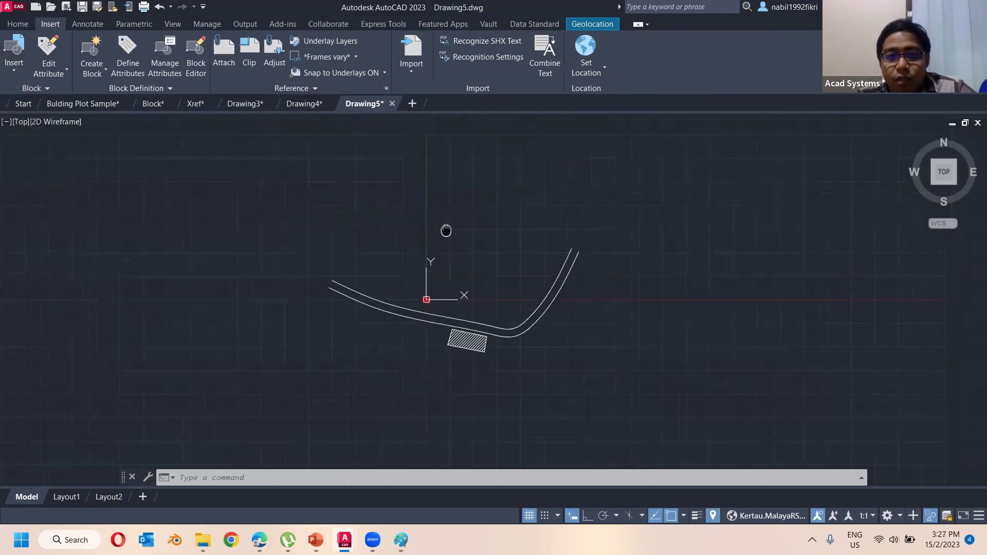
# - Read the new message in the Zoom meeting chat and return to the AutoCAD drawing
pyautogui.click(413, 74)
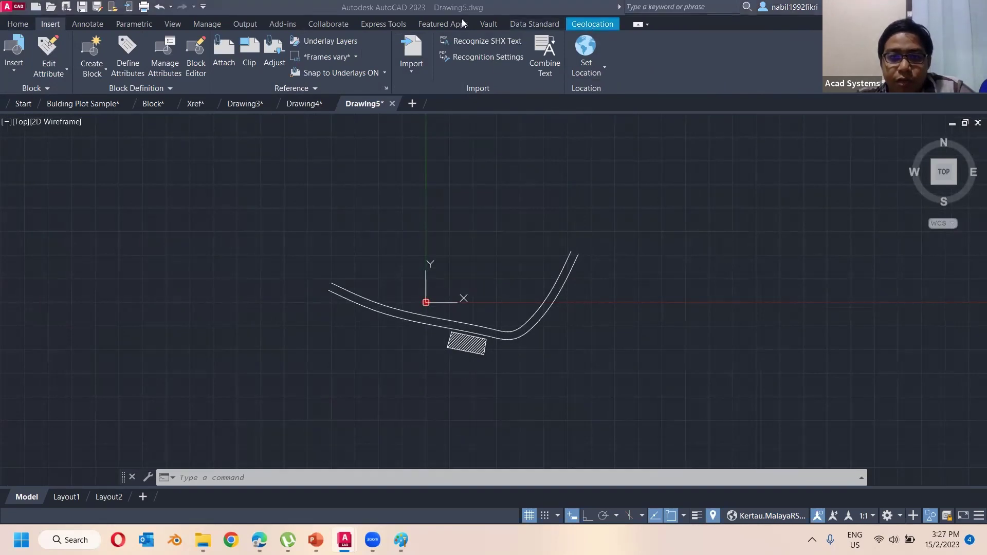
pyautogui.click(524, 163)
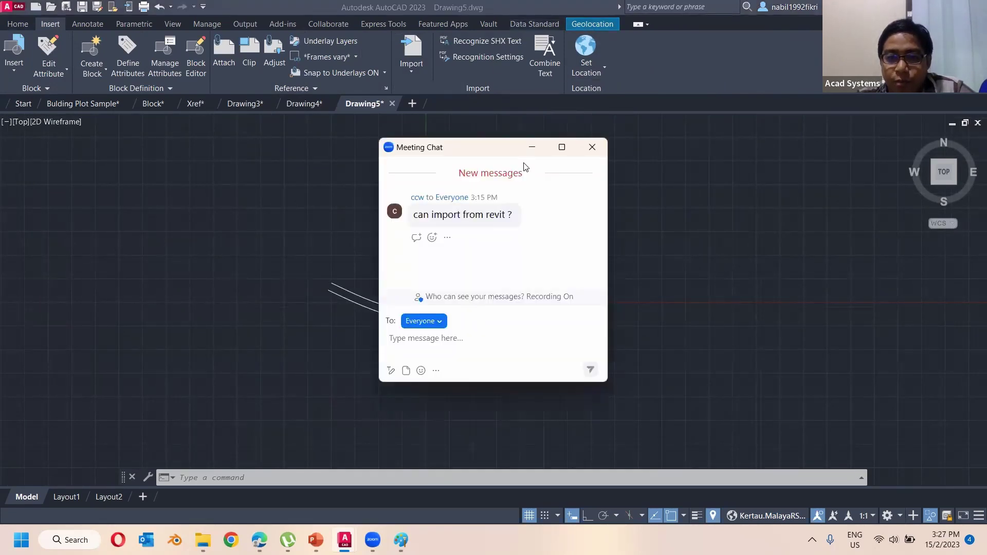
pyautogui.click(425, 74)
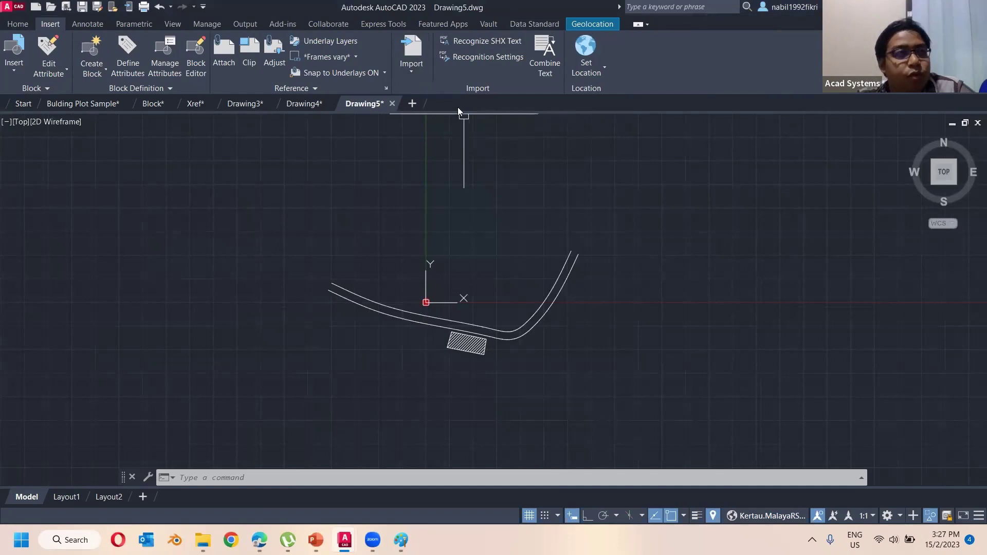
# - Examine the file types offered for importing into the drawing, checking whether a Revit format is among them
pyautogui.click(410, 72)
pyautogui.click(436, 147)
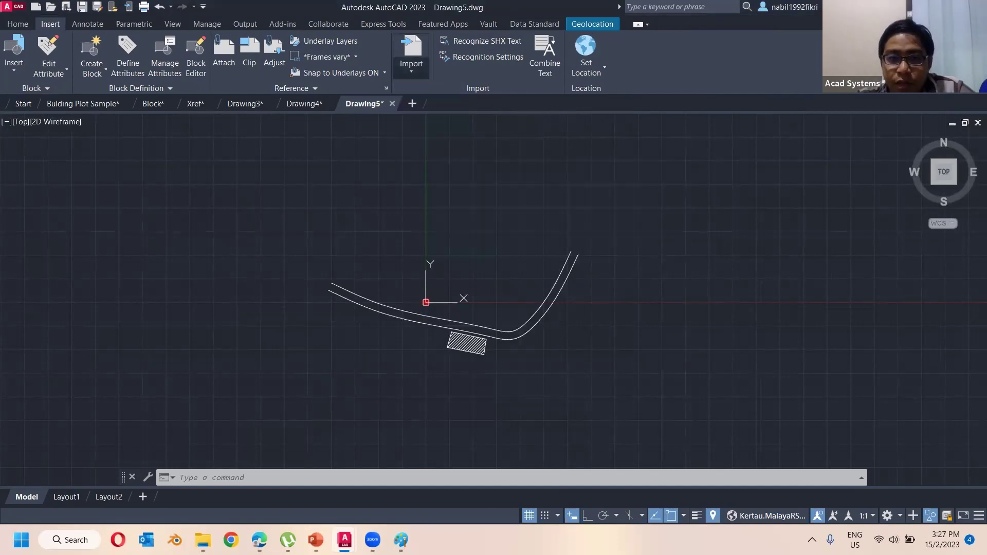
pyautogui.click(475, 406)
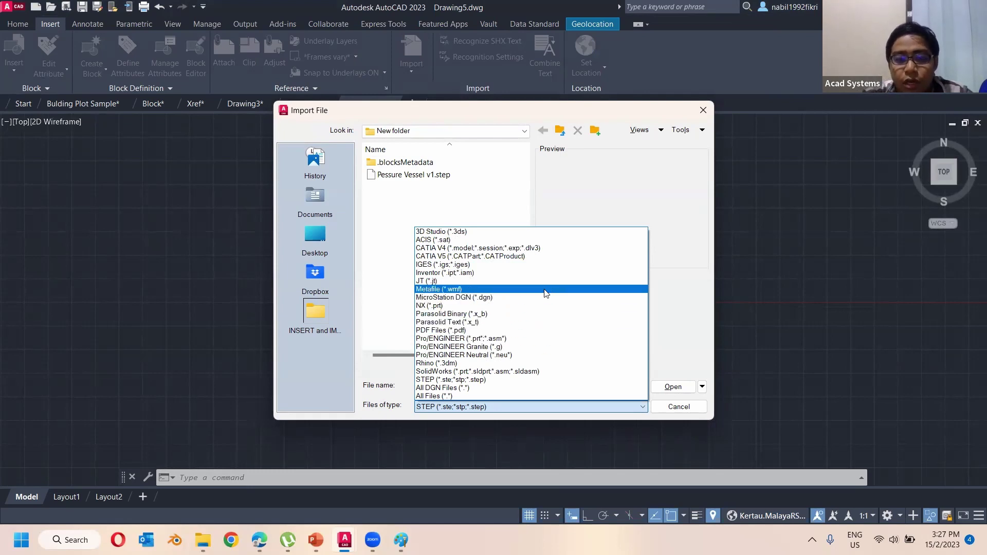
pyautogui.click(618, 192)
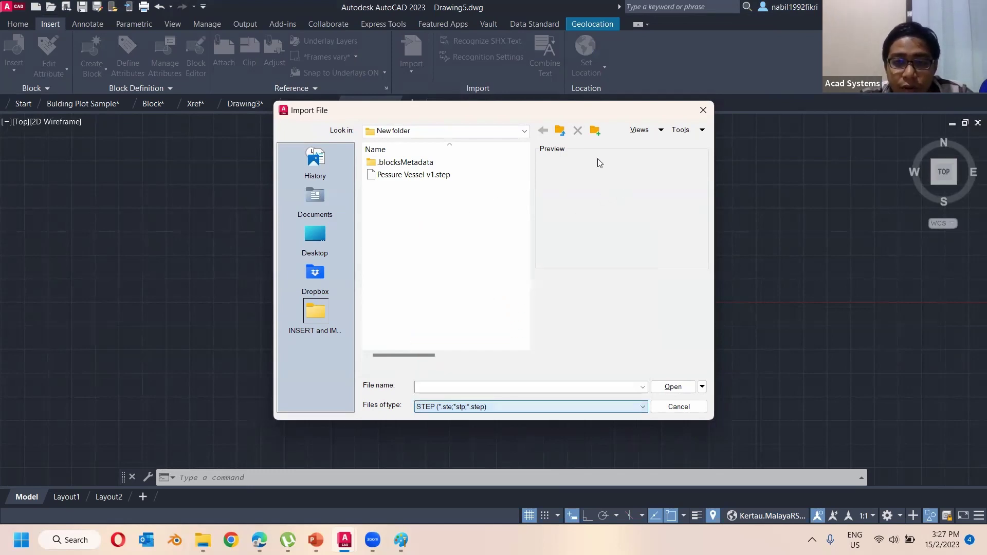
pyautogui.click(458, 410)
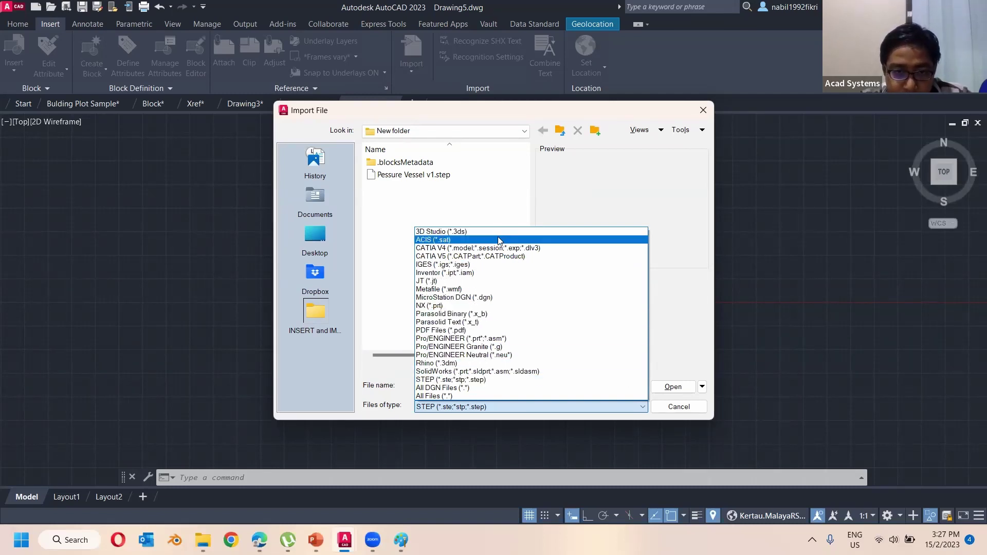
pyautogui.click(420, 269)
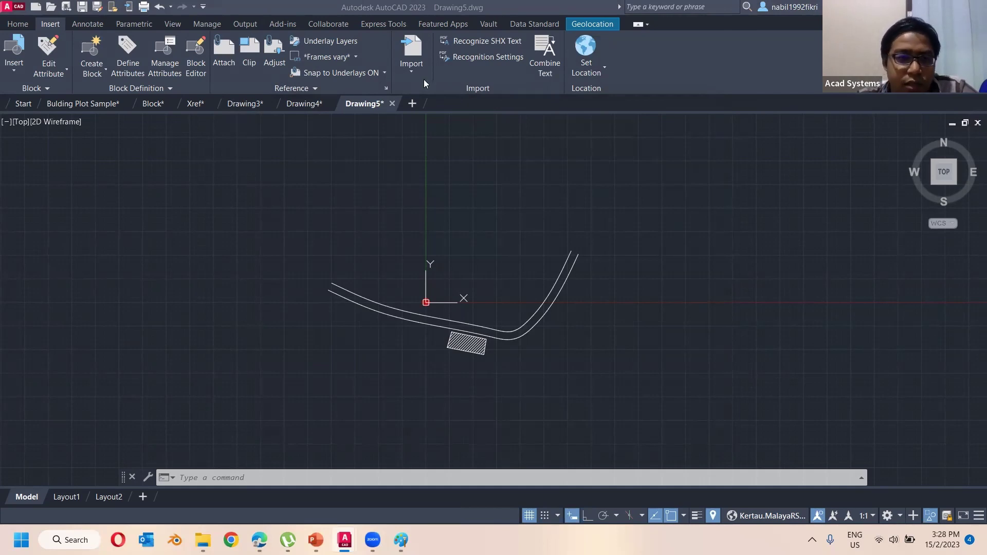
pyautogui.click(411, 69)
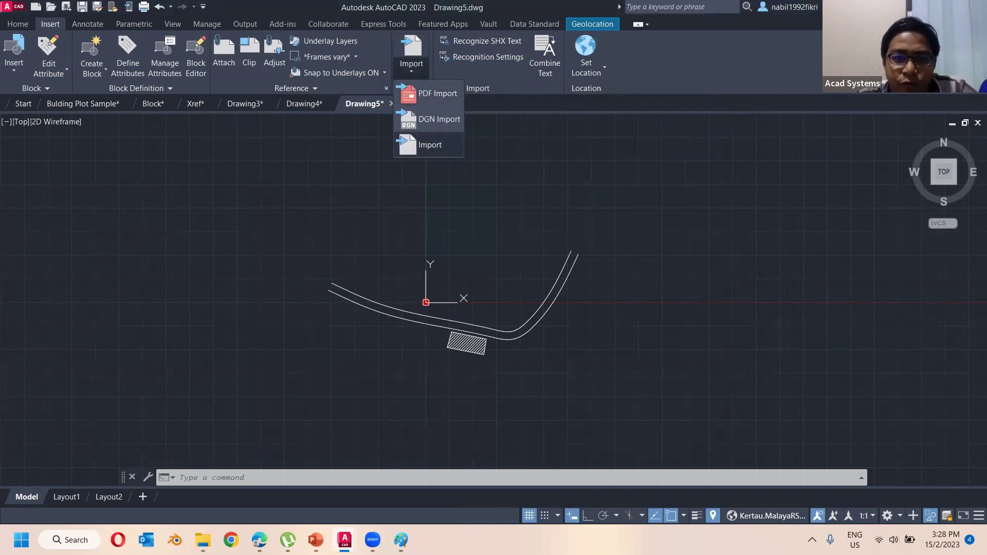
pyautogui.click(431, 148)
pyautogui.click(430, 407)
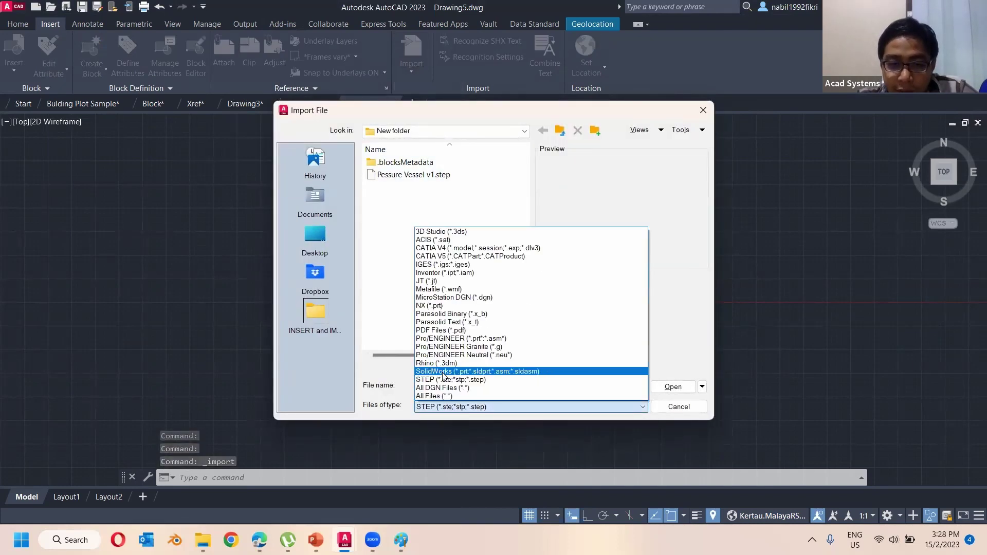